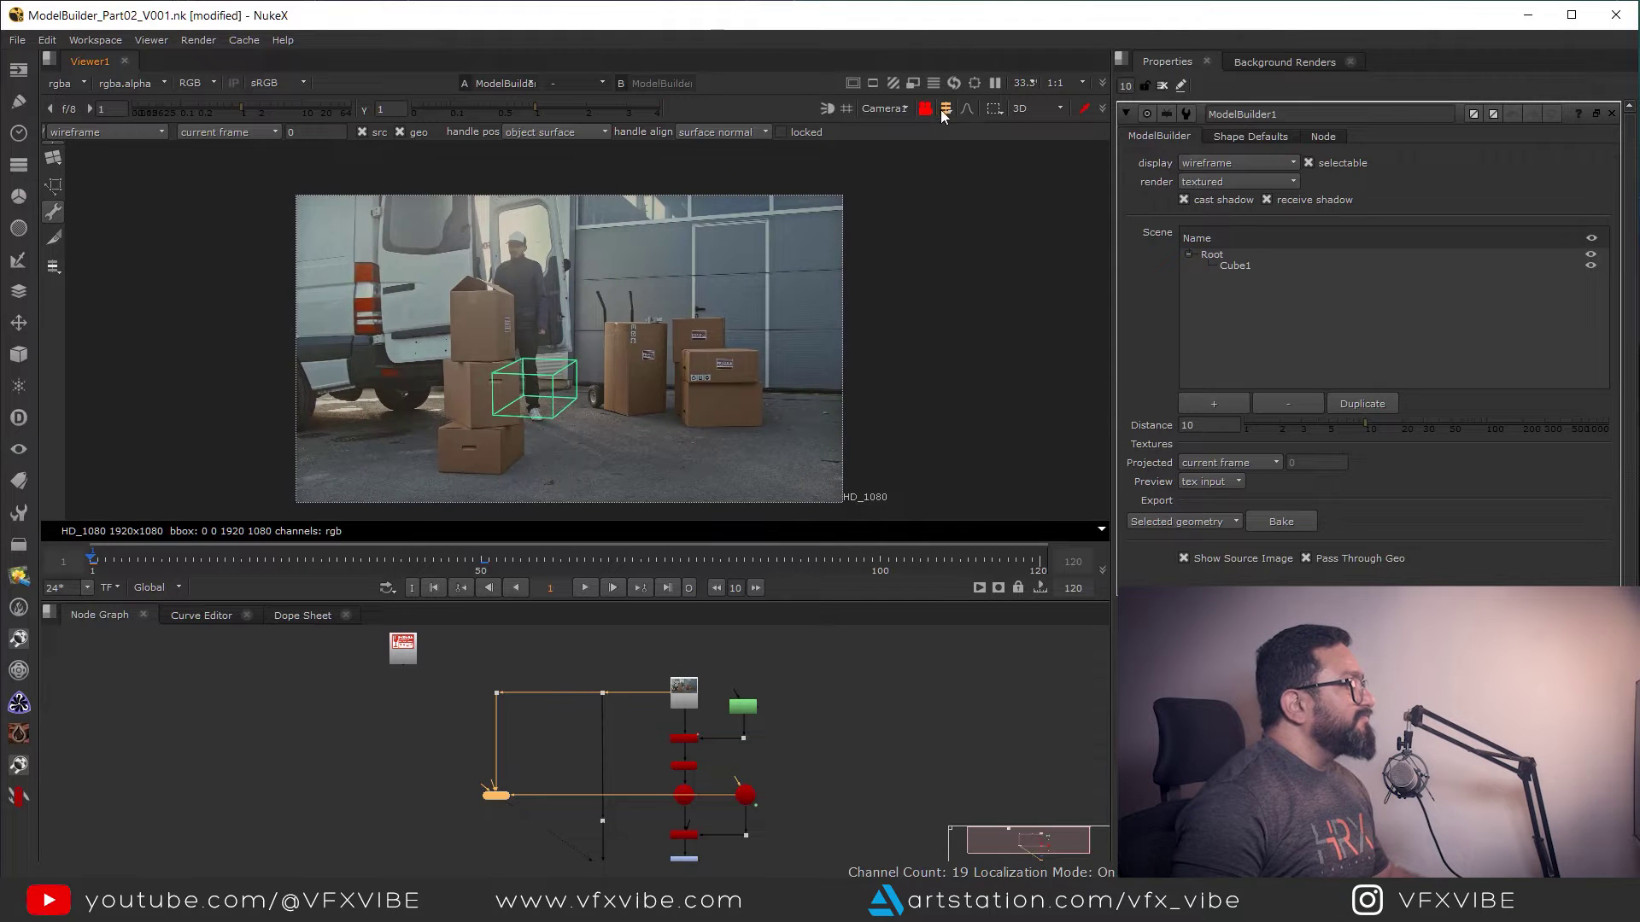
Scrub the shot to about frame 106 and return to frame 1, checking the wireframe cube against the lowest box.
{"action": "left_click", "coordinate": [899, 107]}
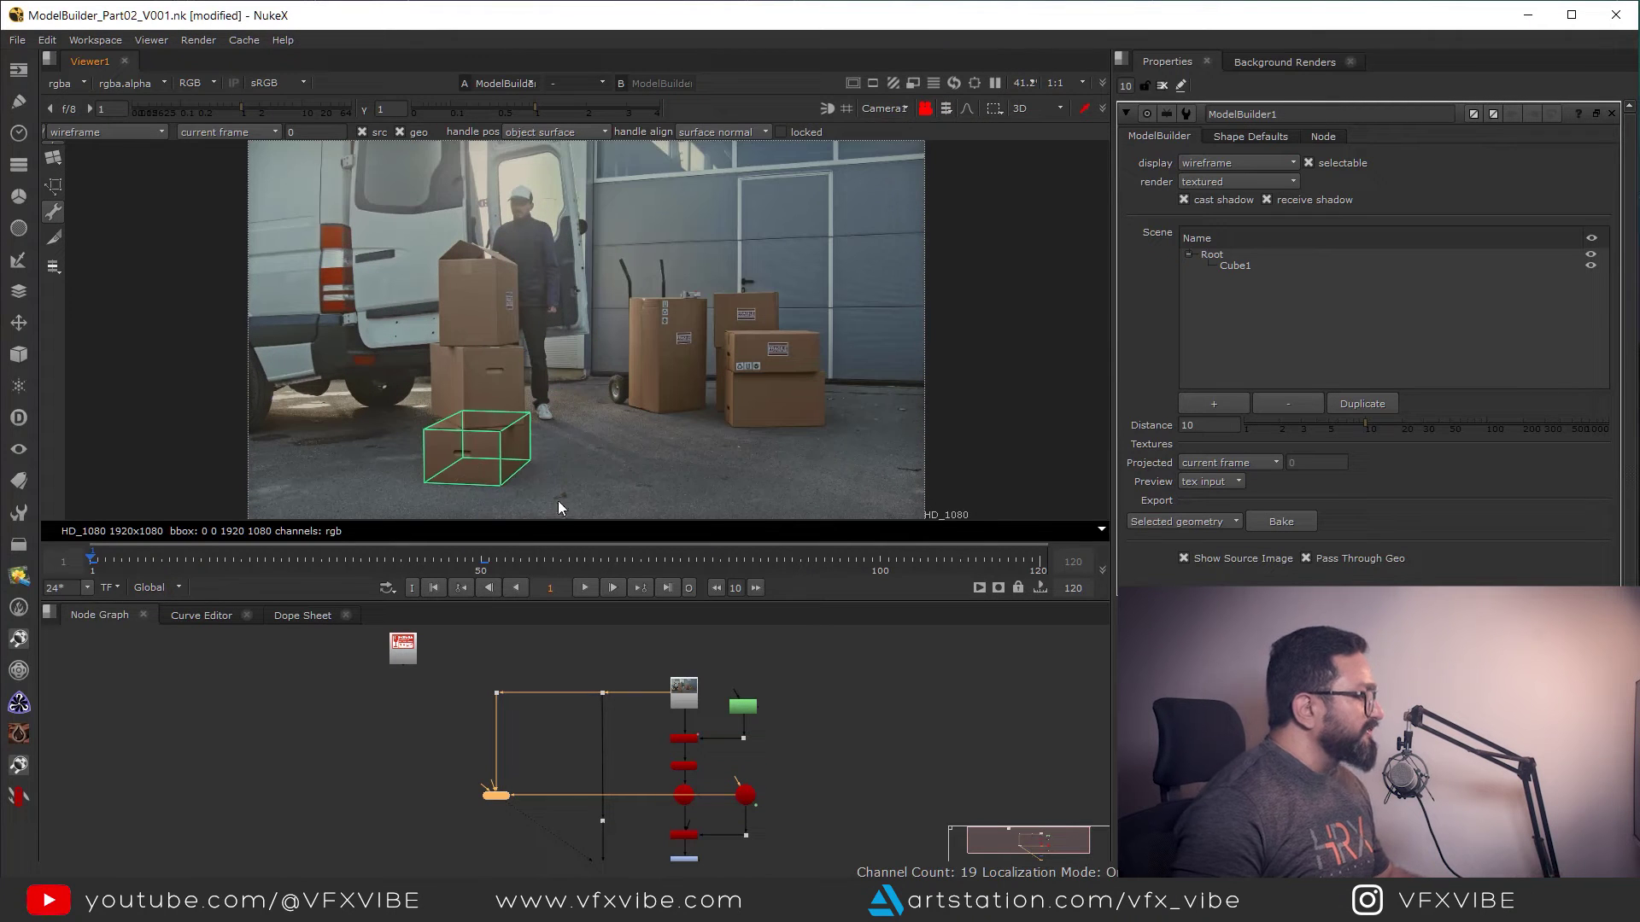
{"action": "left_click_drag", "start_coordinate": [494, 557], "coordinate": [929, 576]}
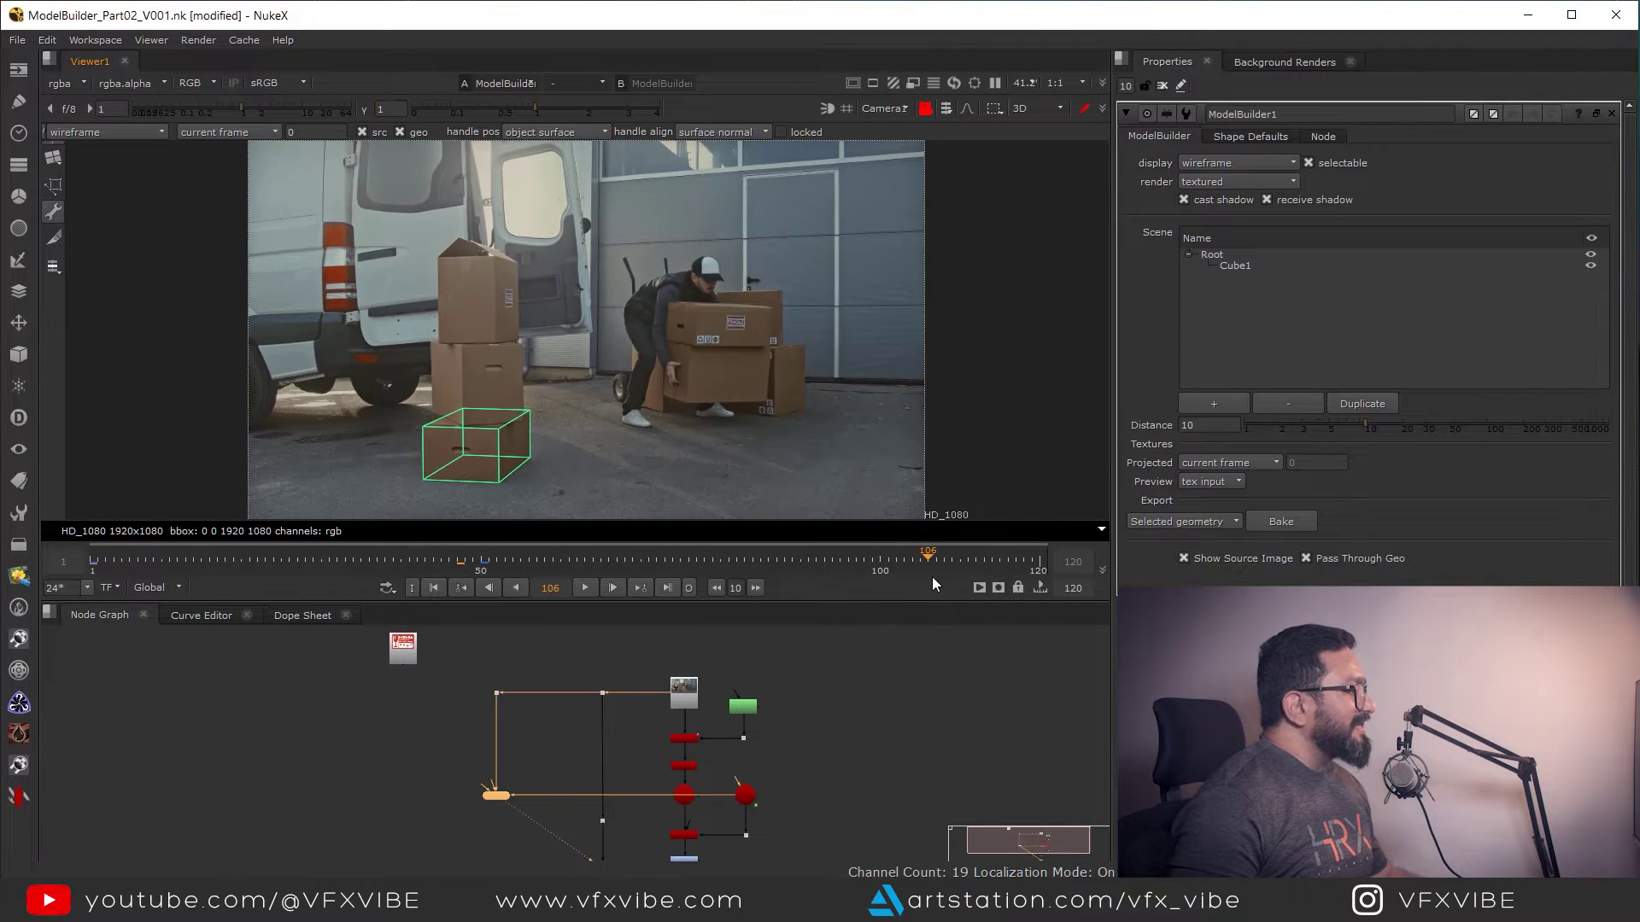
{"action": "left_click", "coordinate": [435, 588]}
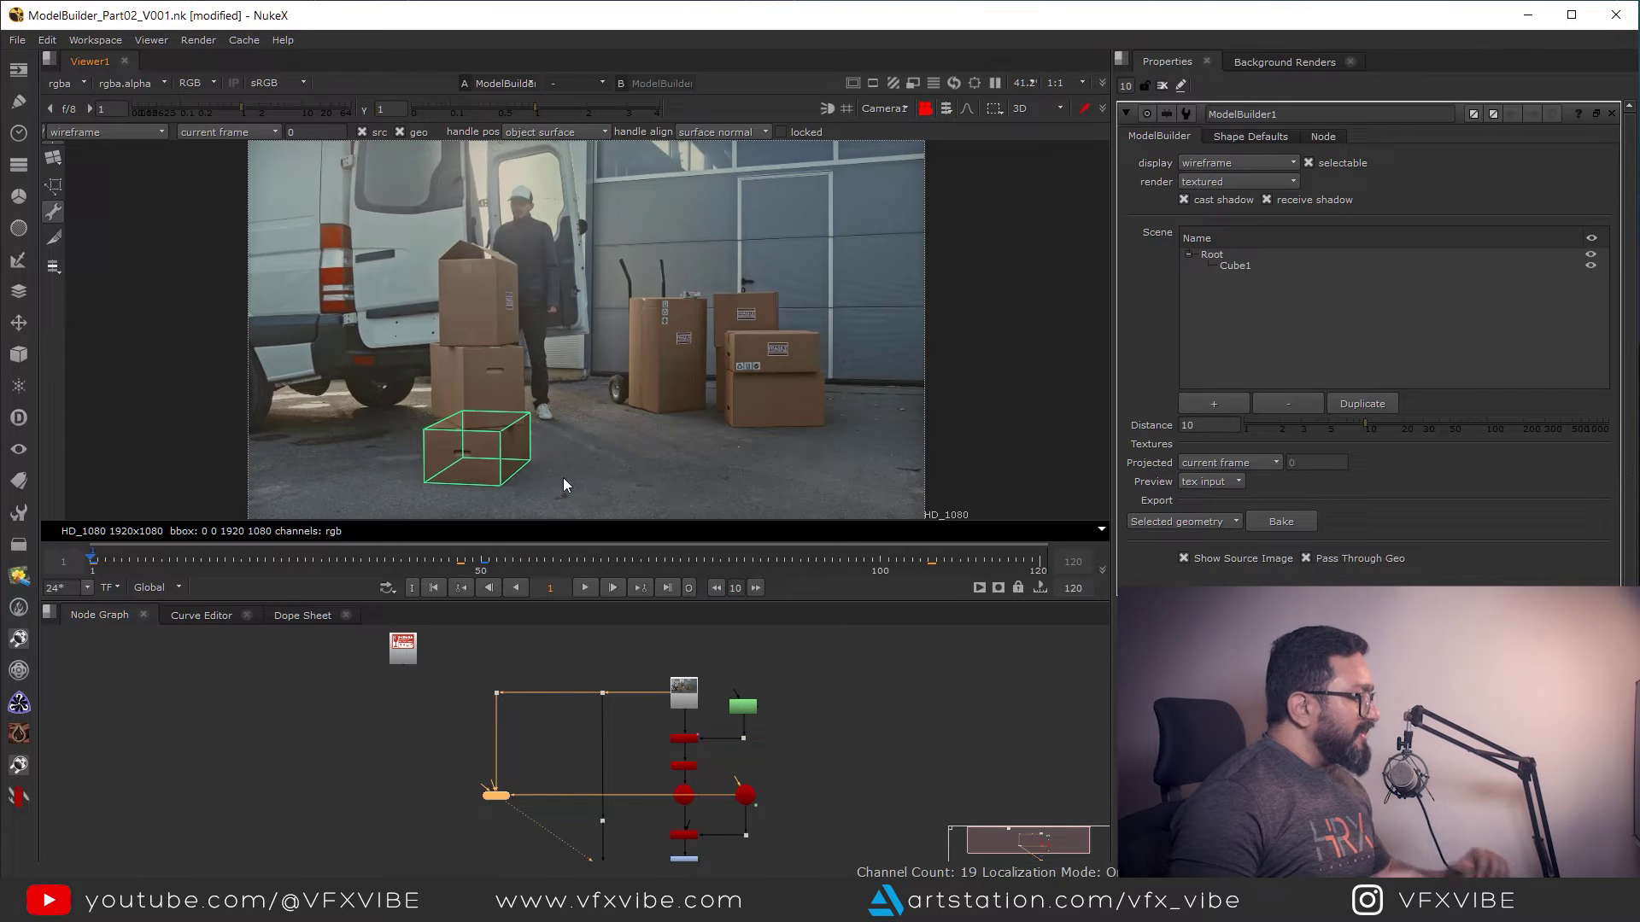
Switch the ModelBuilder to UV mode, then enlarge the UV window and reposition its grid.
{"action": "right_click", "coordinate": [499, 432]}
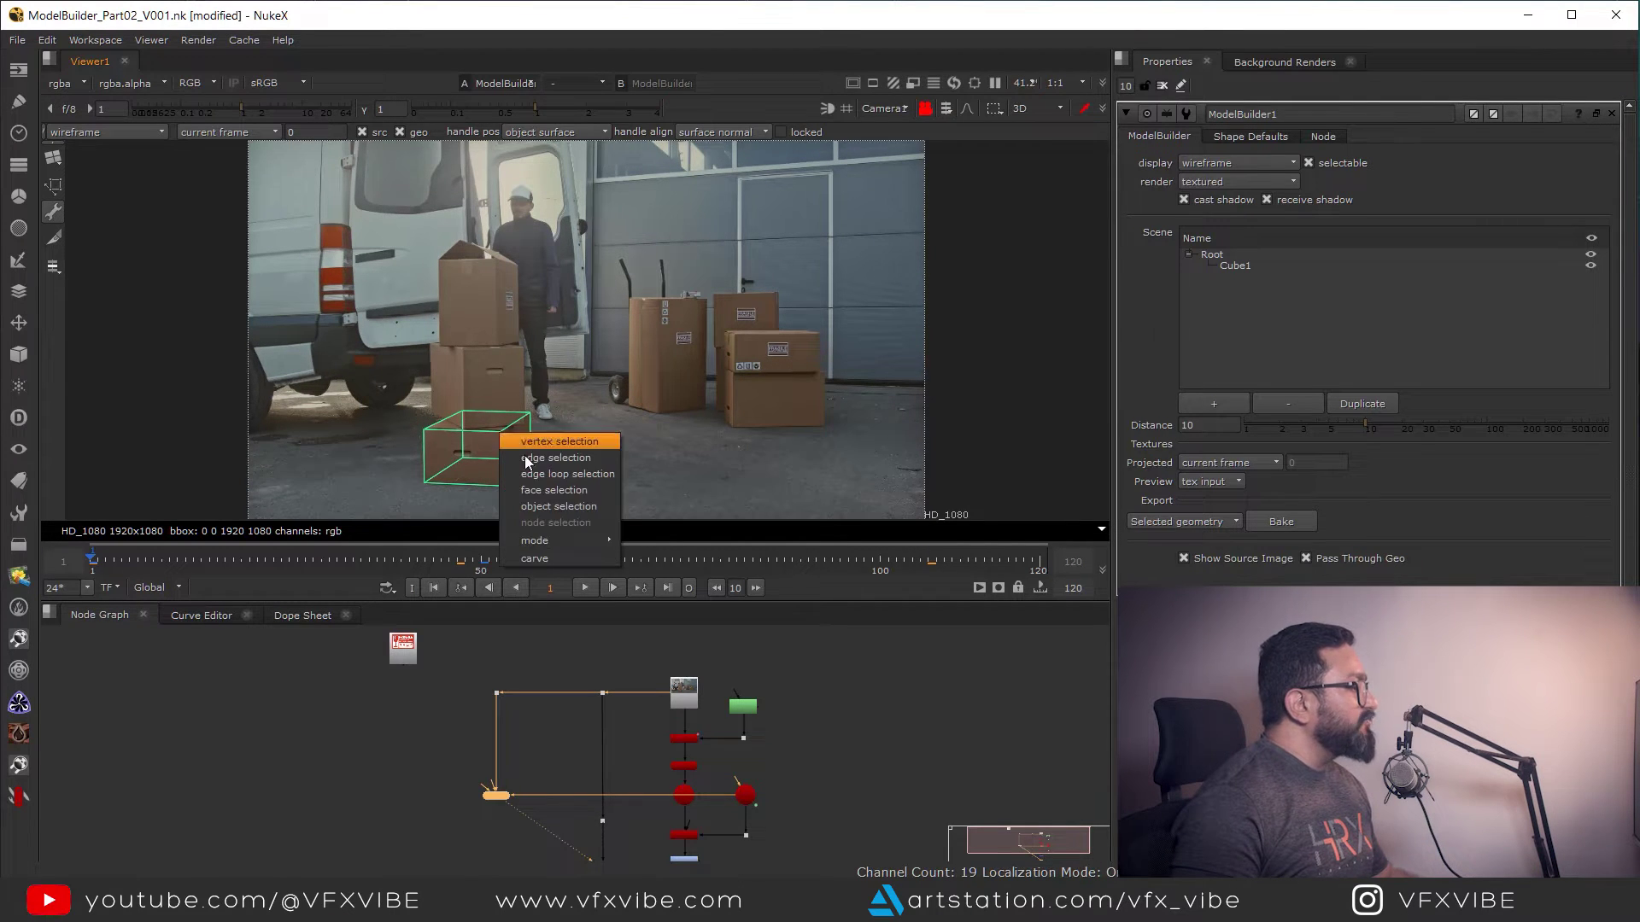
{"action": "mouse_move", "coordinate": [557, 535]}
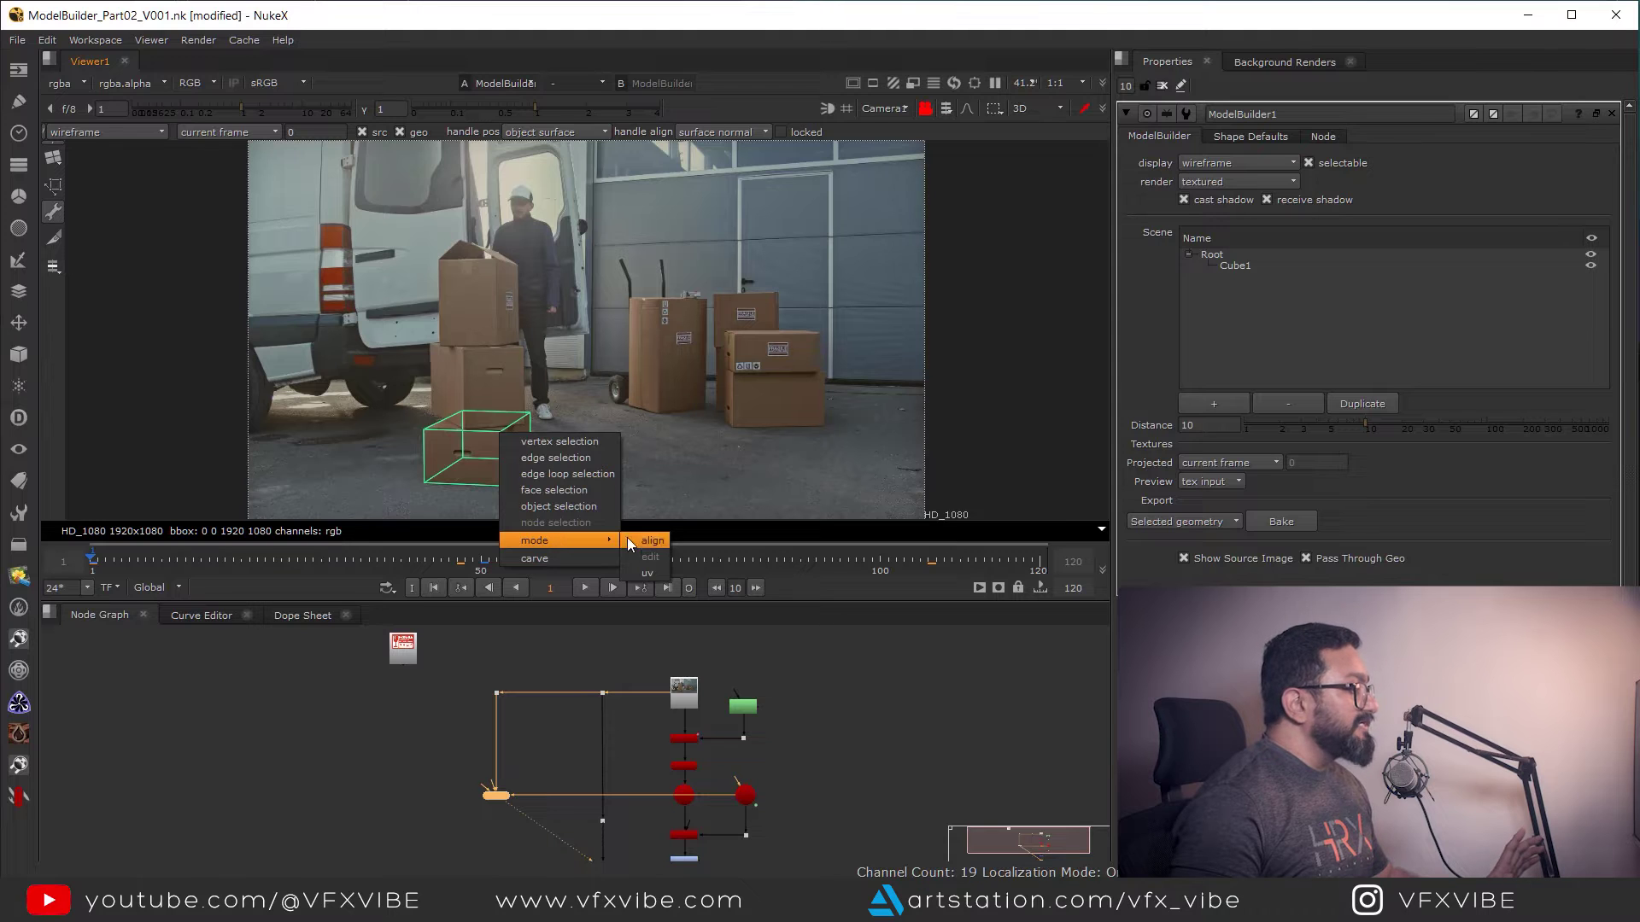
{"action": "left_click", "coordinate": [658, 571]}
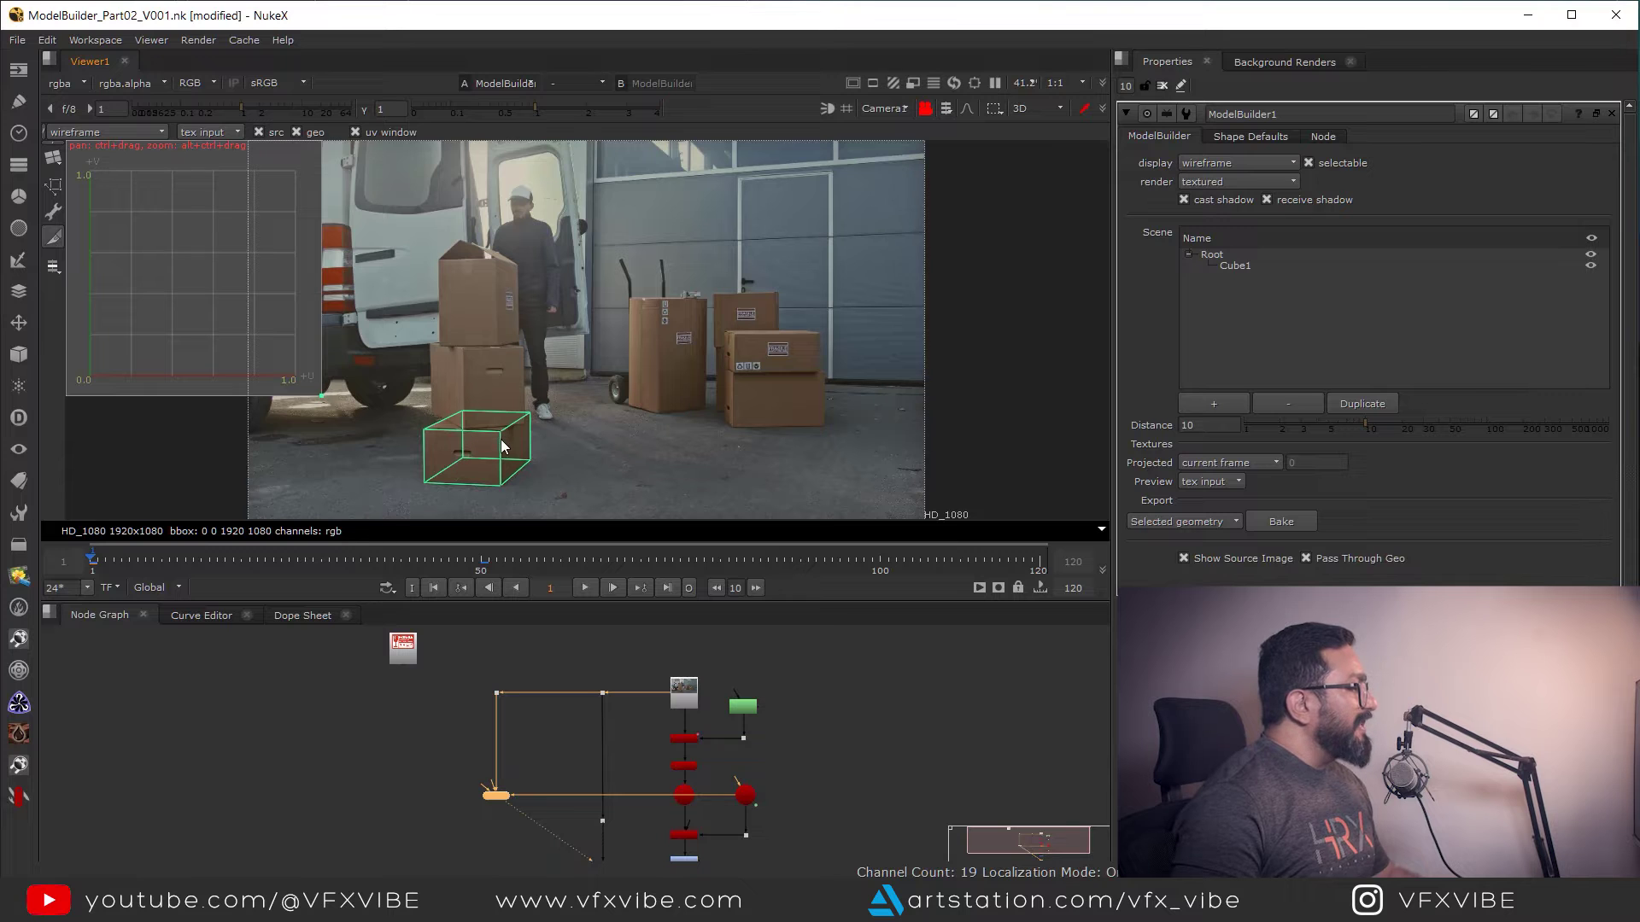
{"action": "left_click_drag", "start_coordinate": [546, 402], "coordinate": [422, 494]}
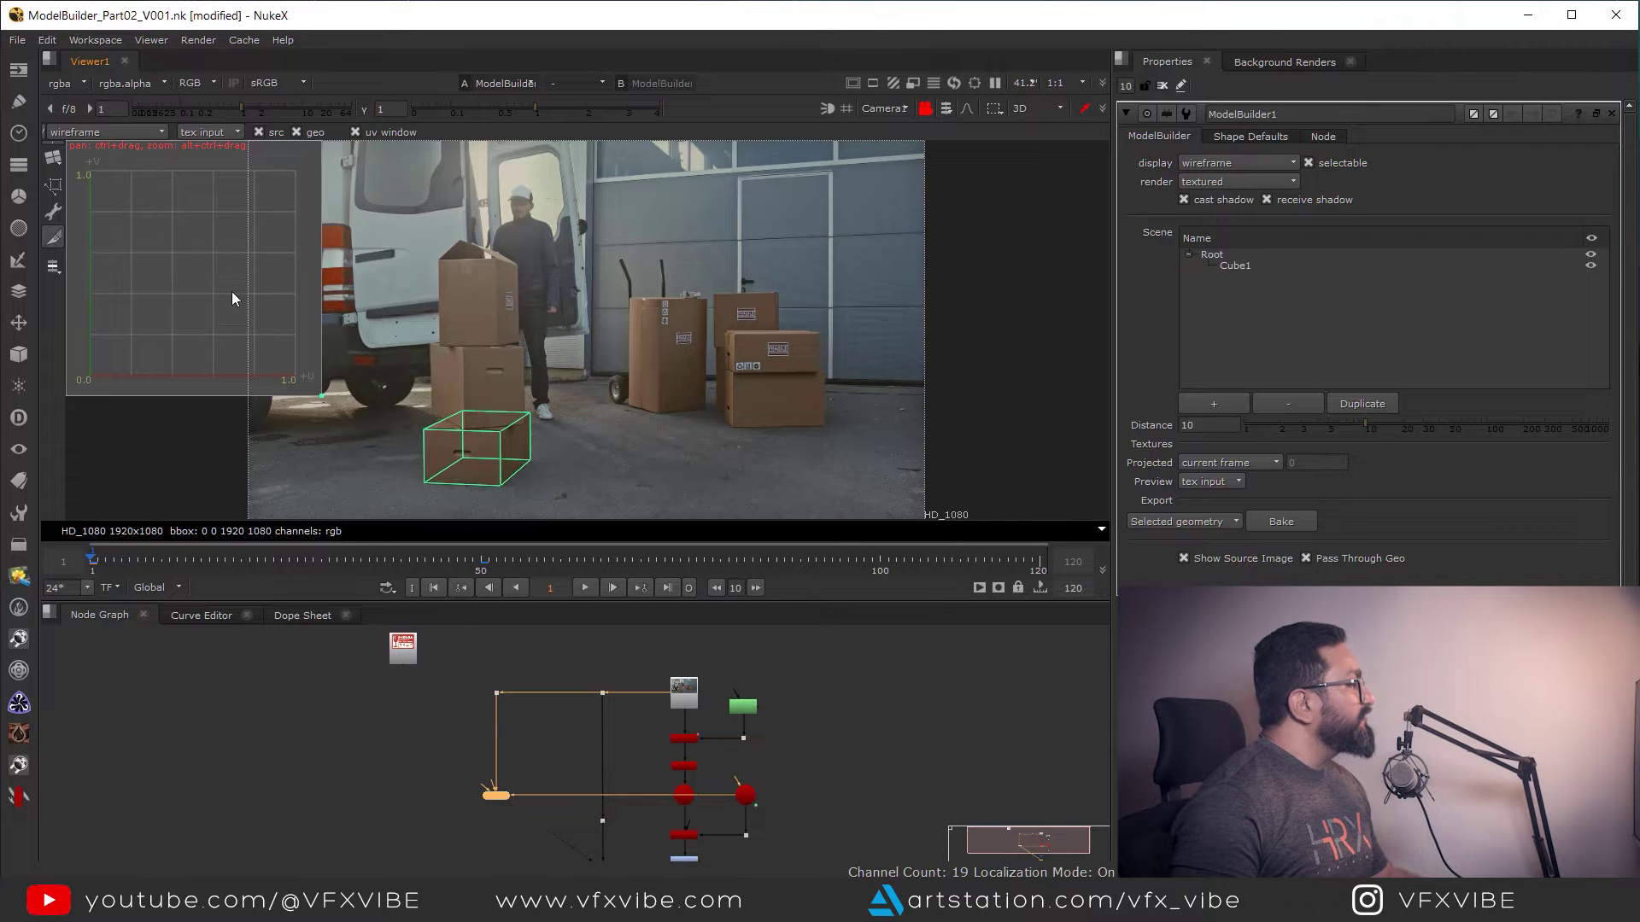
{"action": "left_click_drag", "start_coordinate": [331, 404], "coordinate": [350, 448]}
{"action": "mouse_move", "coordinate": [197, 276]}
{"action": "left_mouse_down", "text": "ctrl"}
{"action": "mouse_move", "coordinate": [248, 296]}
{"action": "mouse_move", "coordinate": [169, 310]}
{"action": "mouse_move", "coordinate": [176, 330]}
{"action": "mouse_move", "coordinate": [208, 270]}
{"action": "mouse_move", "coordinate": [195, 382]}
{"action": "mouse_move", "coordinate": [186, 240]}
{"action": "mouse_move", "coordinate": [179, 290]}
{"action": "left_mouse_up", "text": "ctrl"}
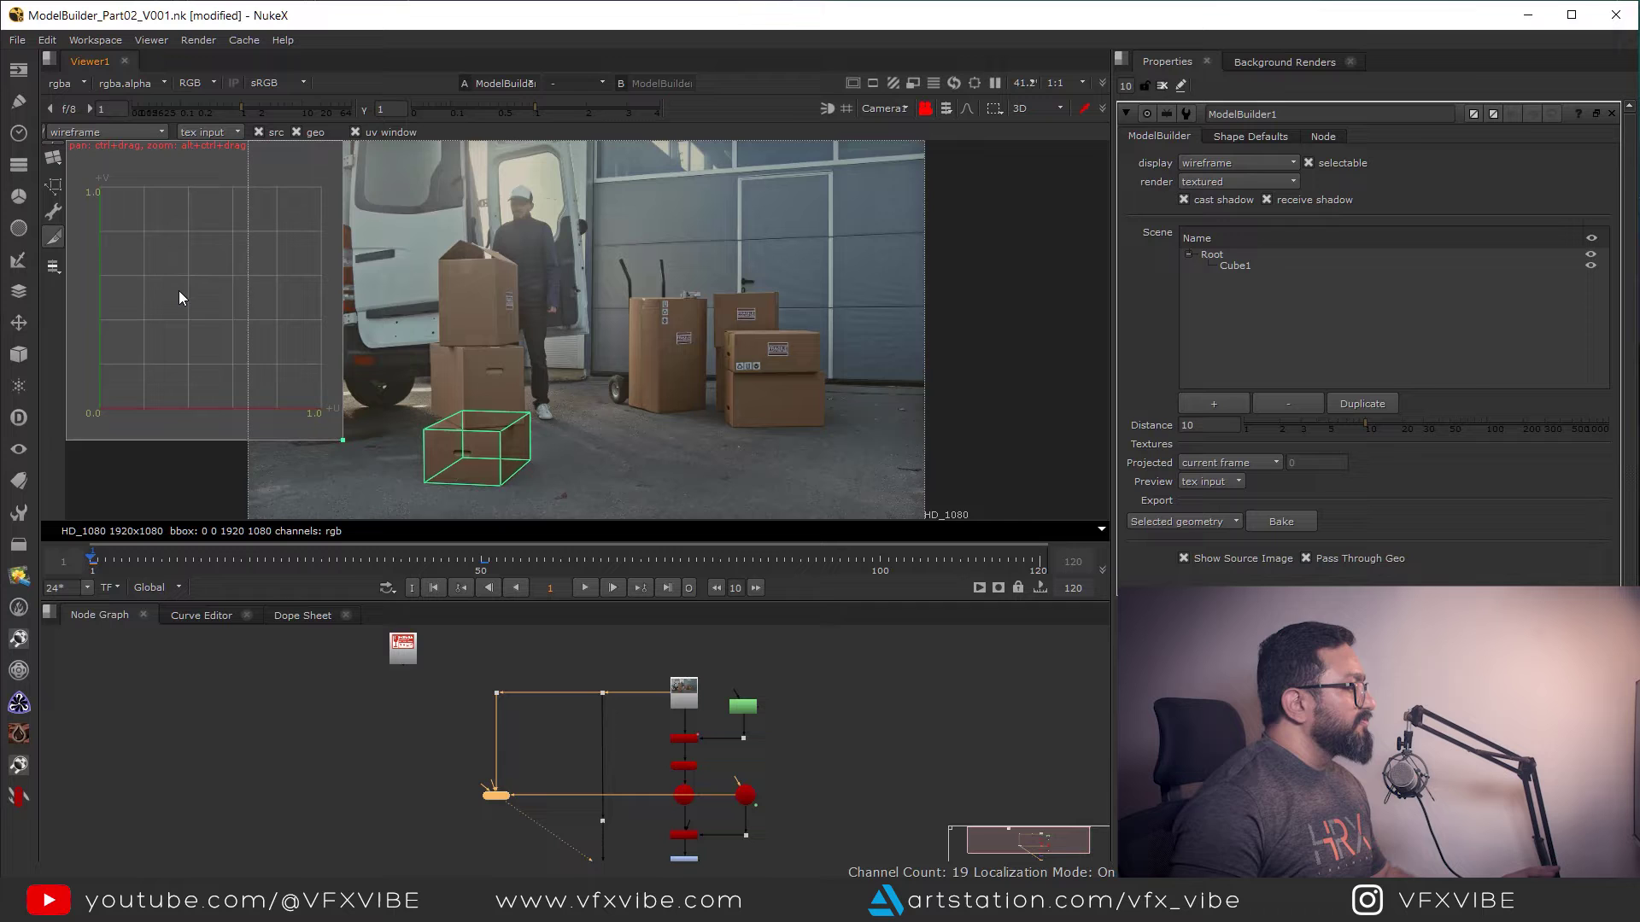
Switch to edge selection and select all edges of the cube around the lowest box.
{"action": "right_click", "coordinate": [500, 429]}
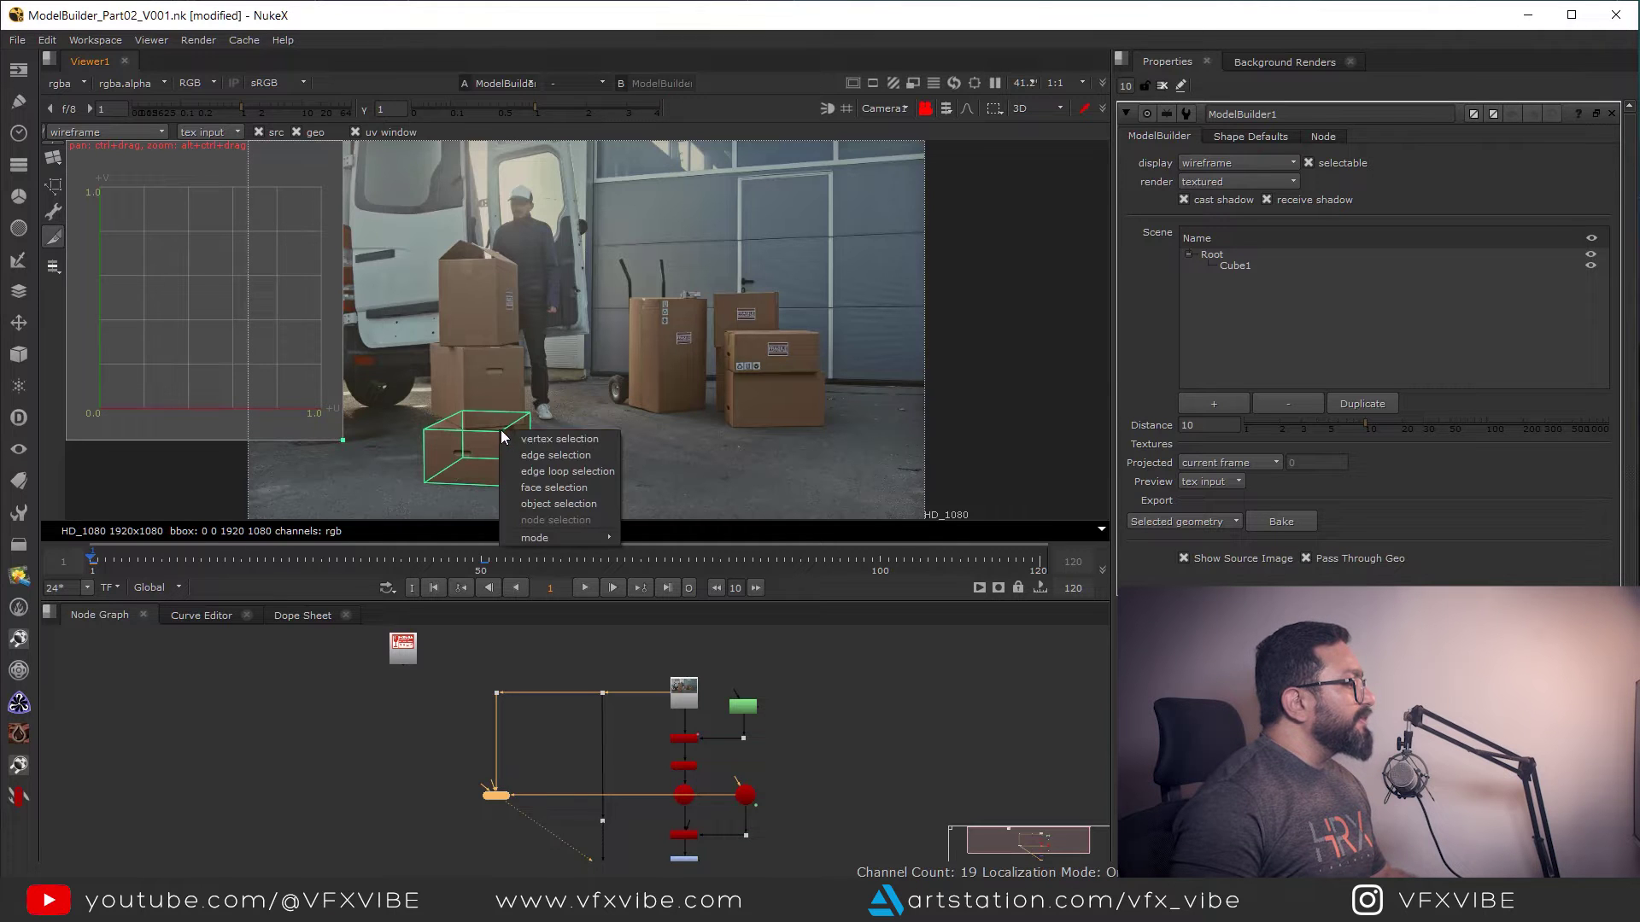
{"action": "left_click", "coordinate": [552, 458]}
{"action": "left_click_drag", "start_coordinate": [595, 370], "coordinate": [395, 521]}
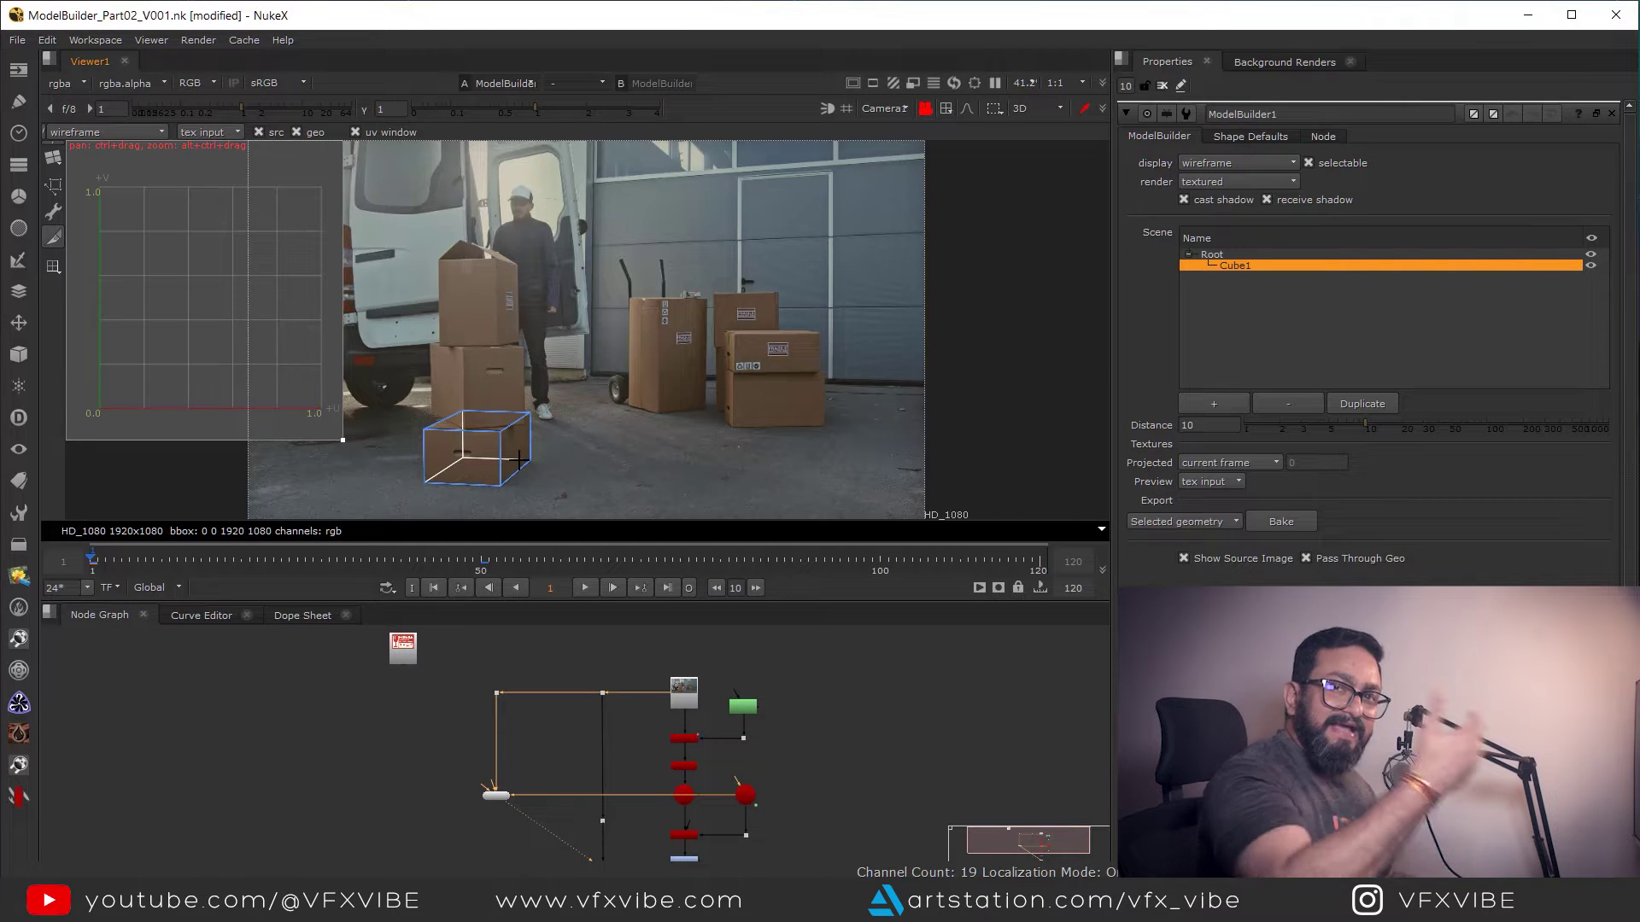
Unlock the 3D view from the camera, inspect the cube's selected edges from another angle, and return to the camera view.
{"action": "left_click", "coordinate": [925, 108]}
{"action": "scroll", "coordinate": [390, 478], "scroll_direction": "down", "scroll_amount": 5}
{"action": "left_click_drag", "start_coordinate": [390, 478], "coordinate": [504, 409], "text": "ctrl"}
{"action": "left_click_drag", "start_coordinate": [347, 451], "coordinate": [694, 461], "text": "ctrl"}
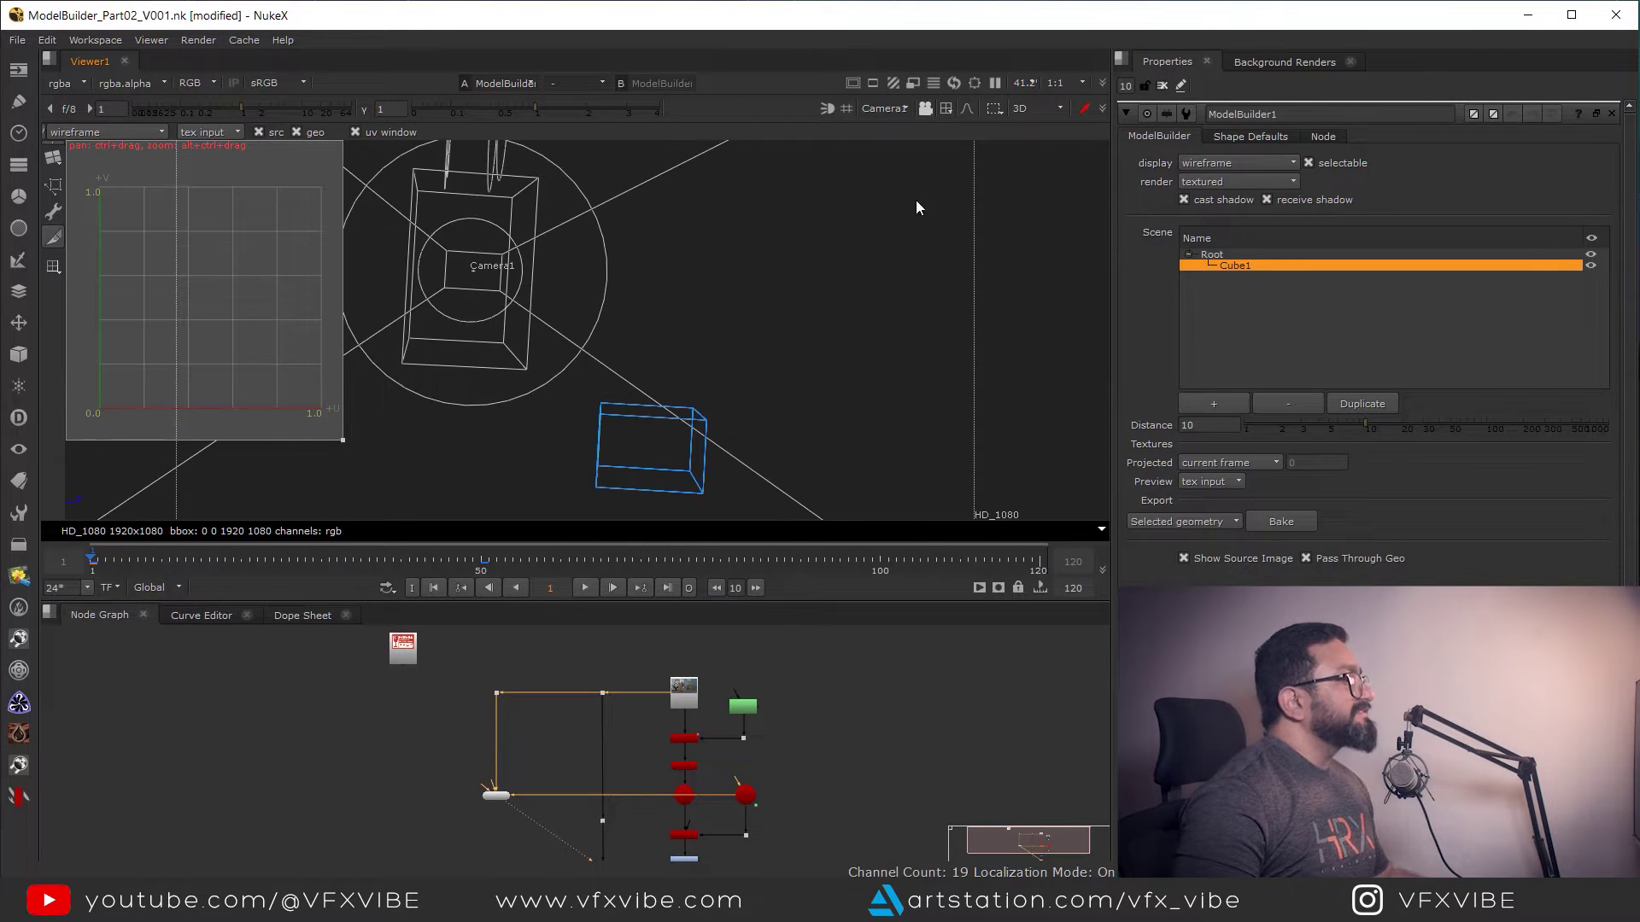
{"action": "left_click", "coordinate": [926, 111]}
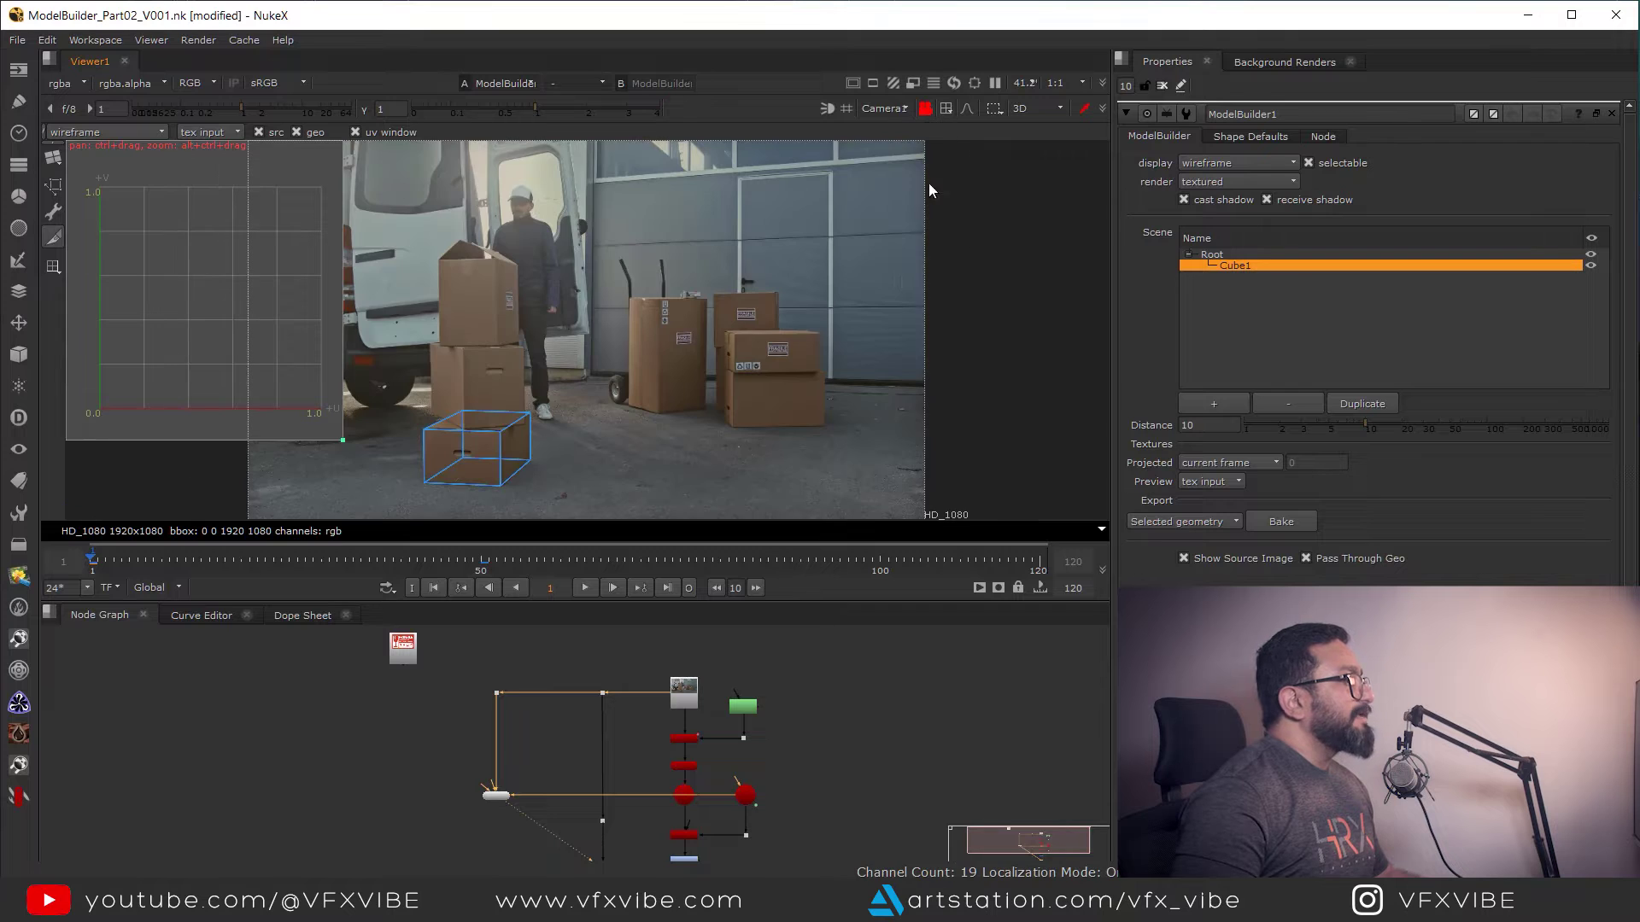
Mark all the selected cube edges as seams and unwrap the cube's UVs.
{"action": "right_click", "coordinate": [499, 433]}
{"action": "mouse_move", "coordinate": [571, 547]}
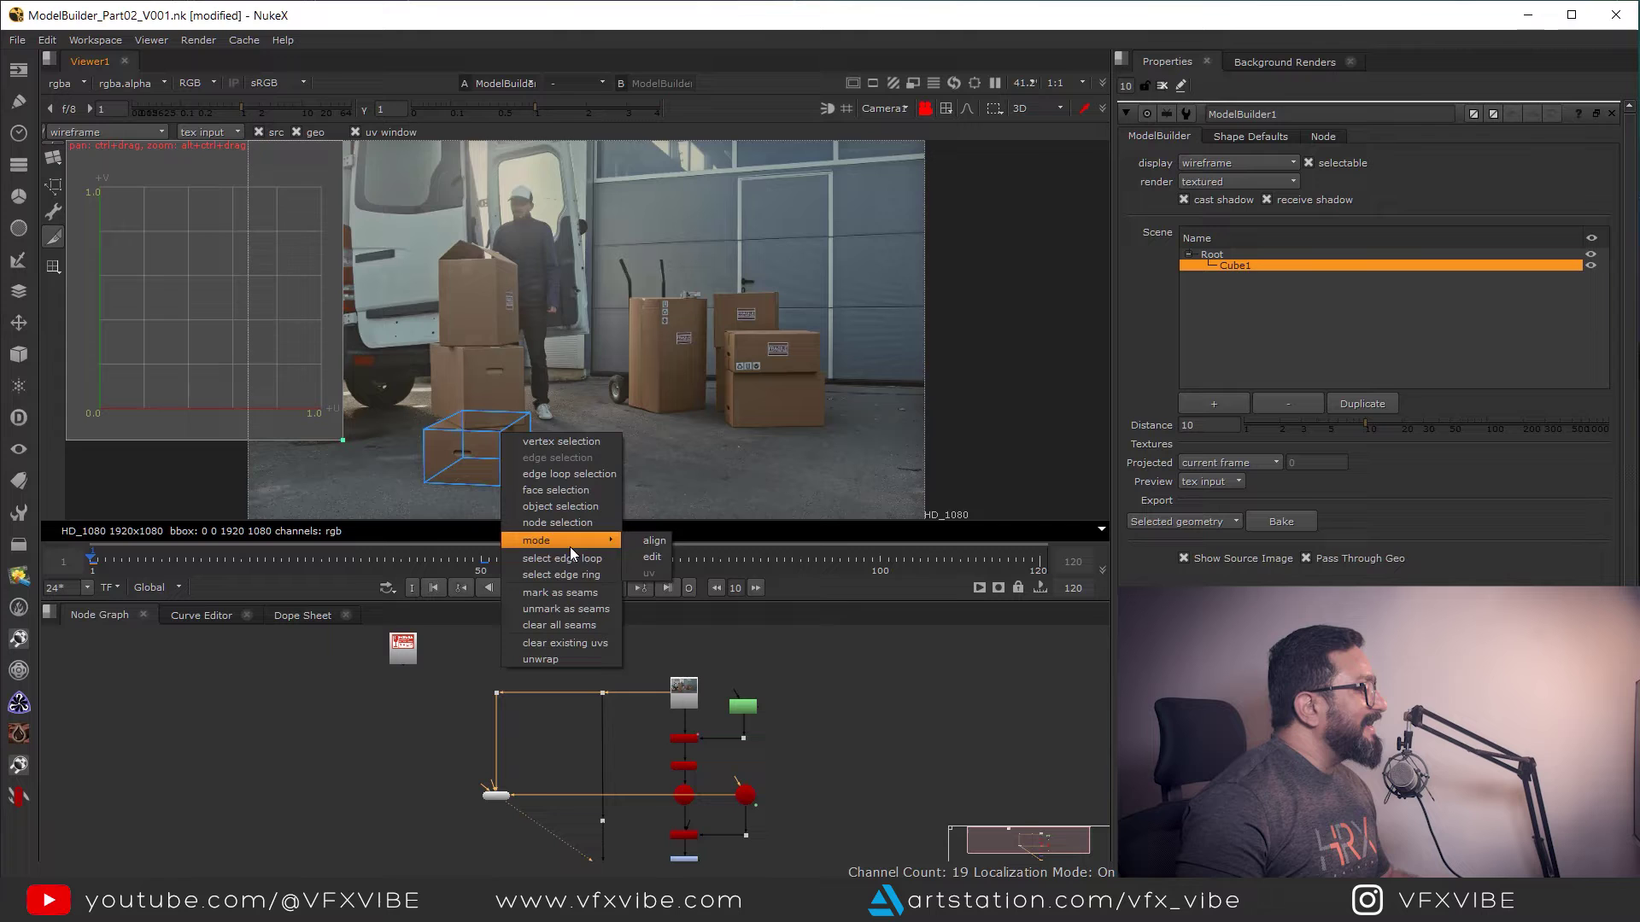
{"action": "left_click", "coordinate": [571, 595]}
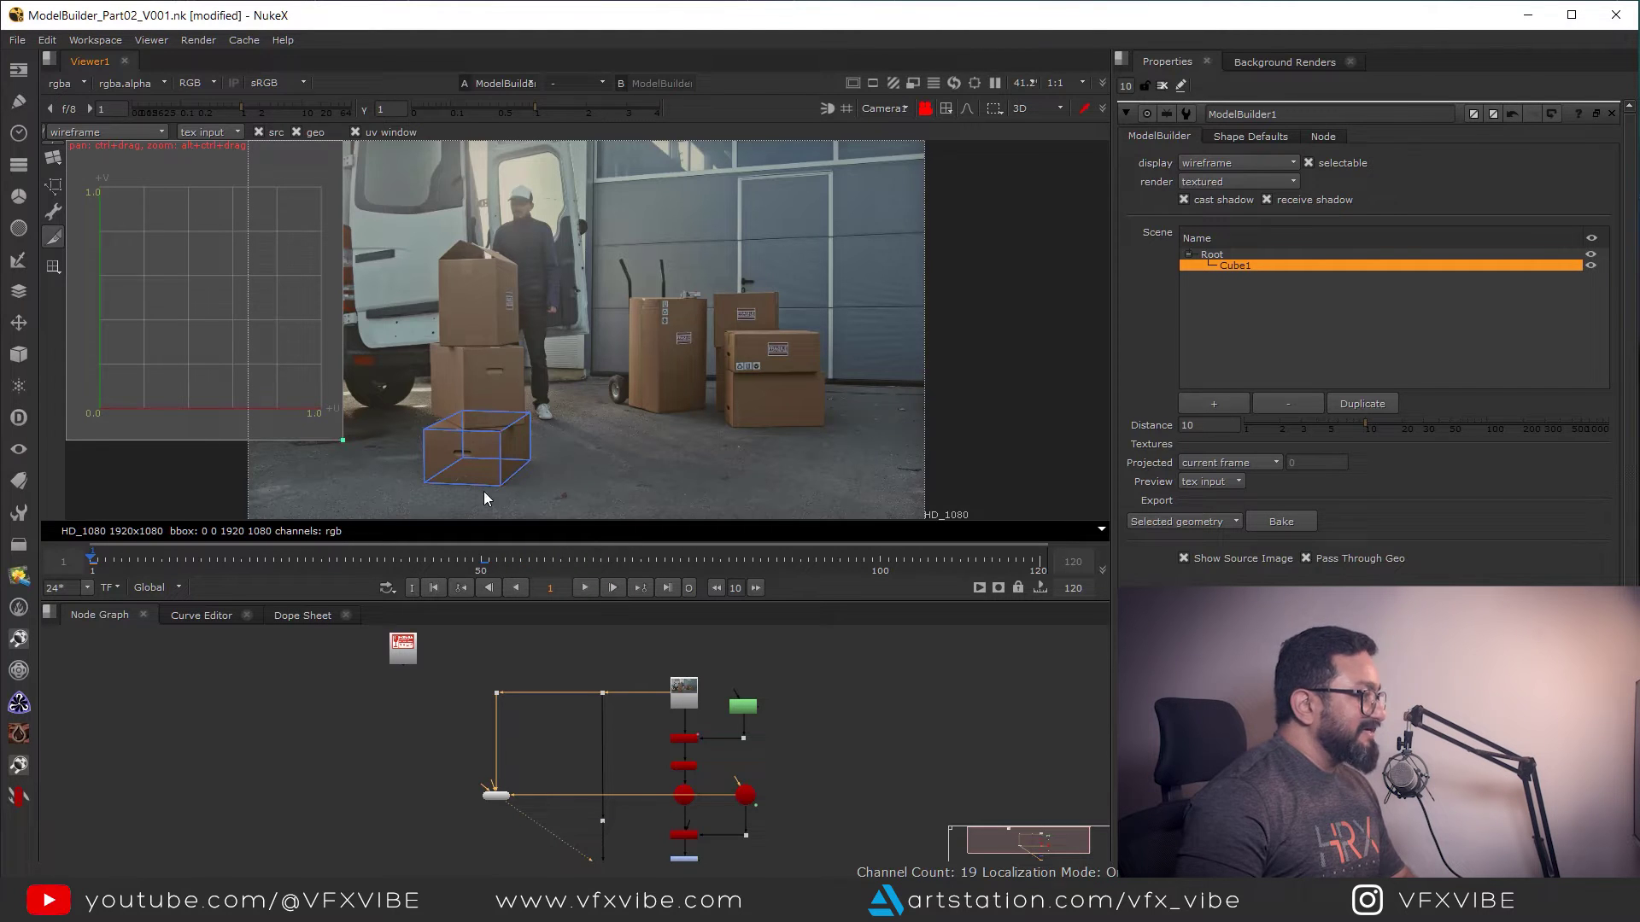
{"action": "right_click", "coordinate": [498, 435]}
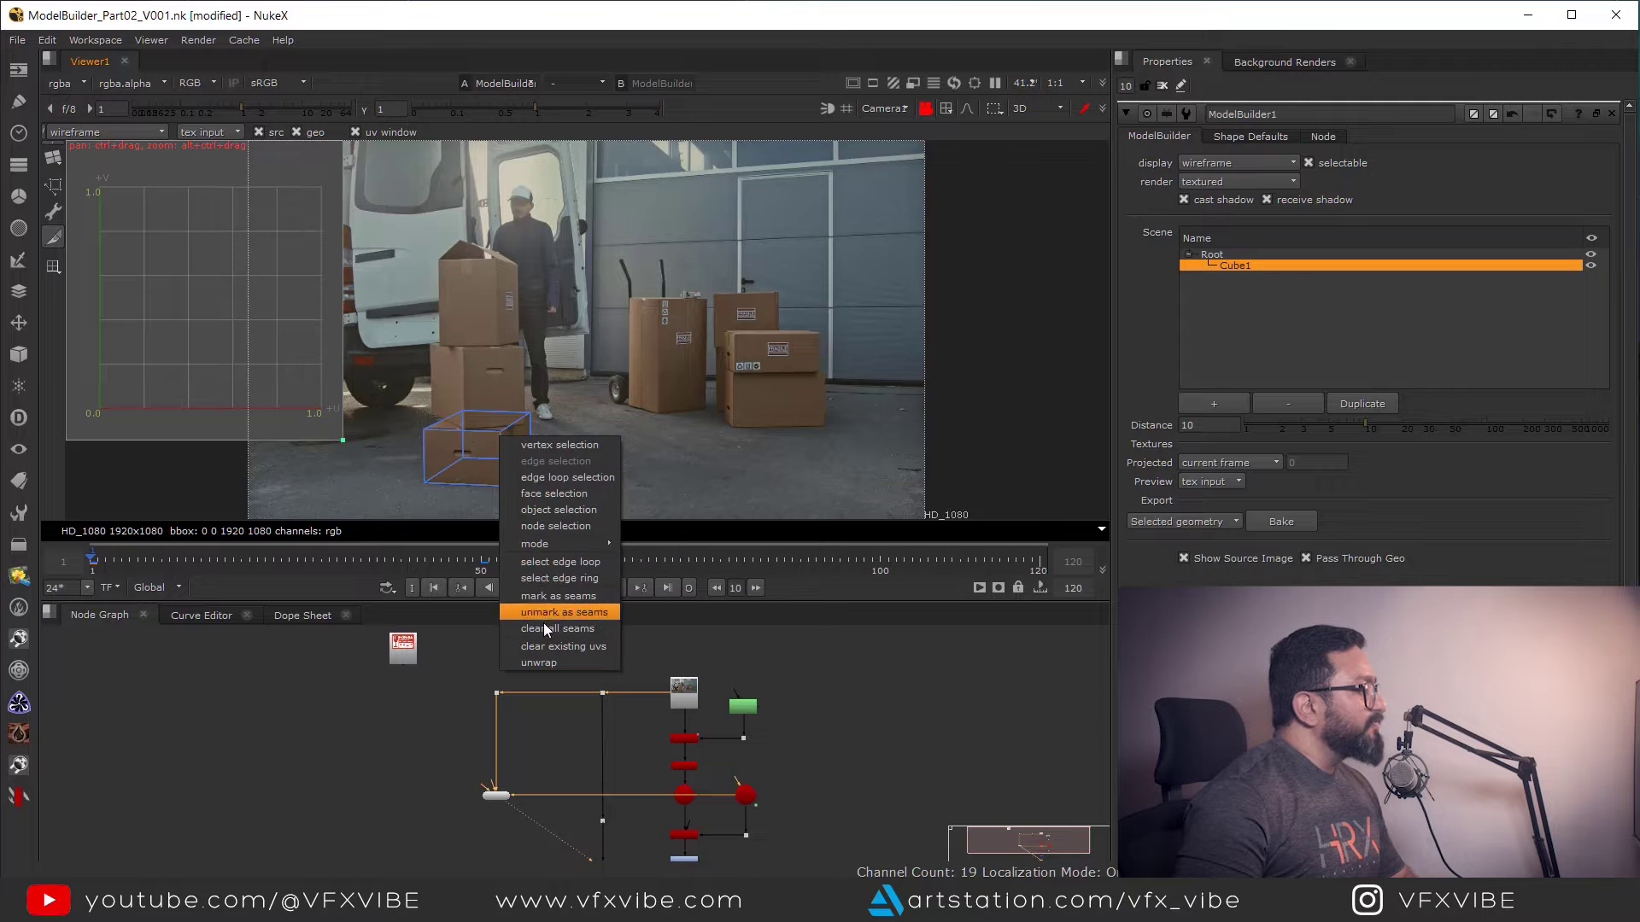
{"action": "left_click", "coordinate": [550, 663]}
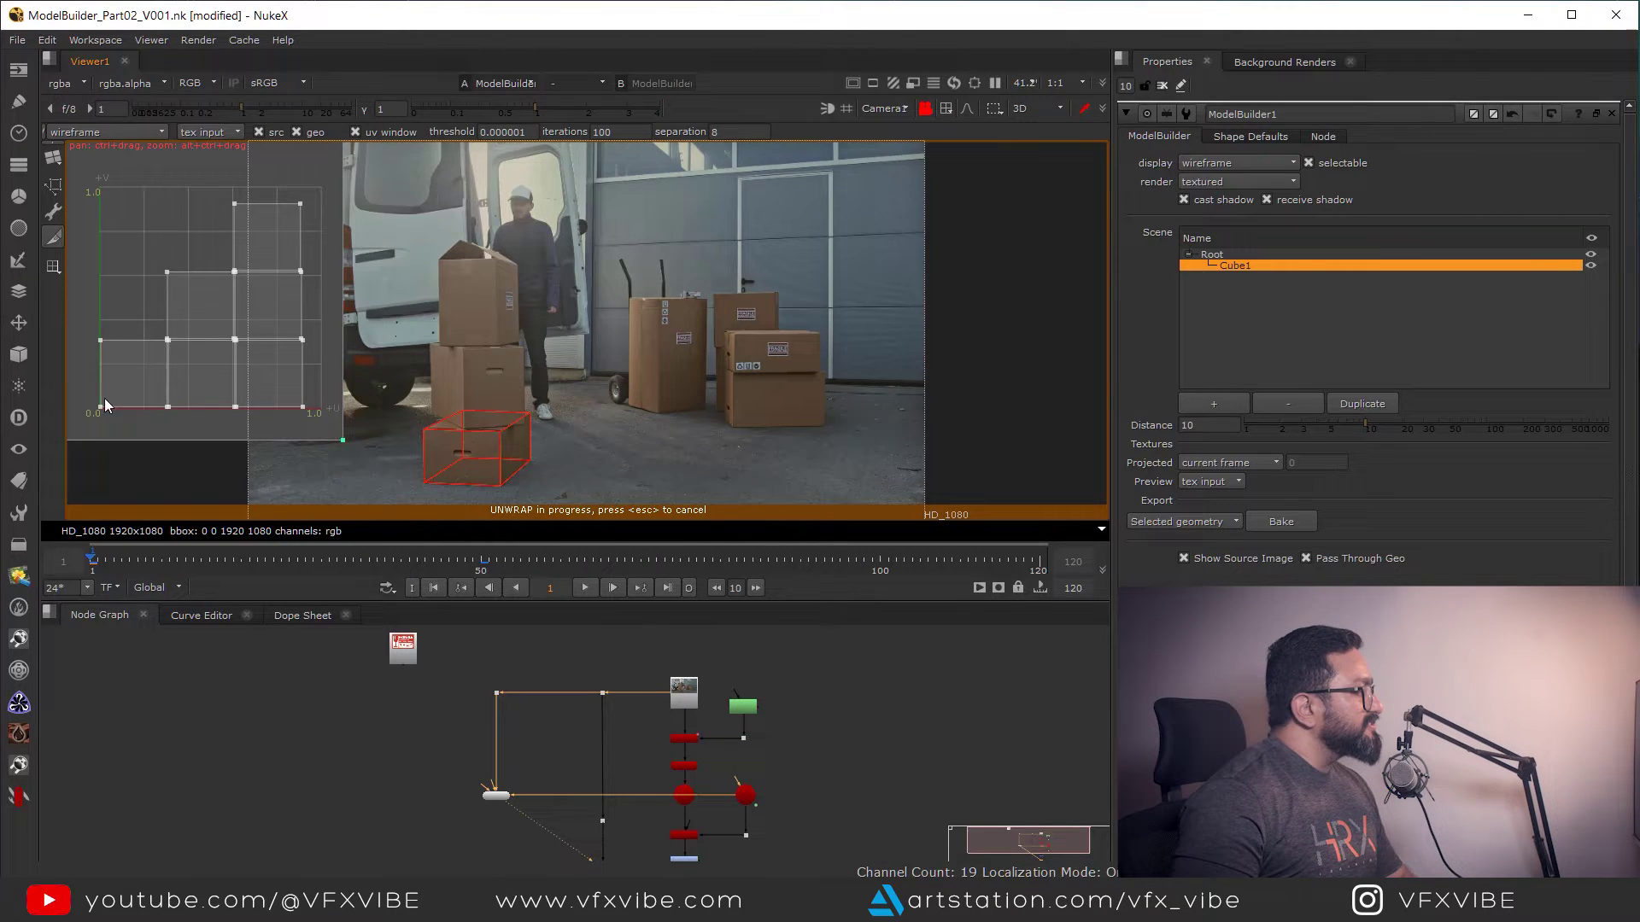
Using face selection, select the cube's front, side and top faces in turn to match each with its UV tile.
{"action": "right_click", "coordinate": [486, 447]}
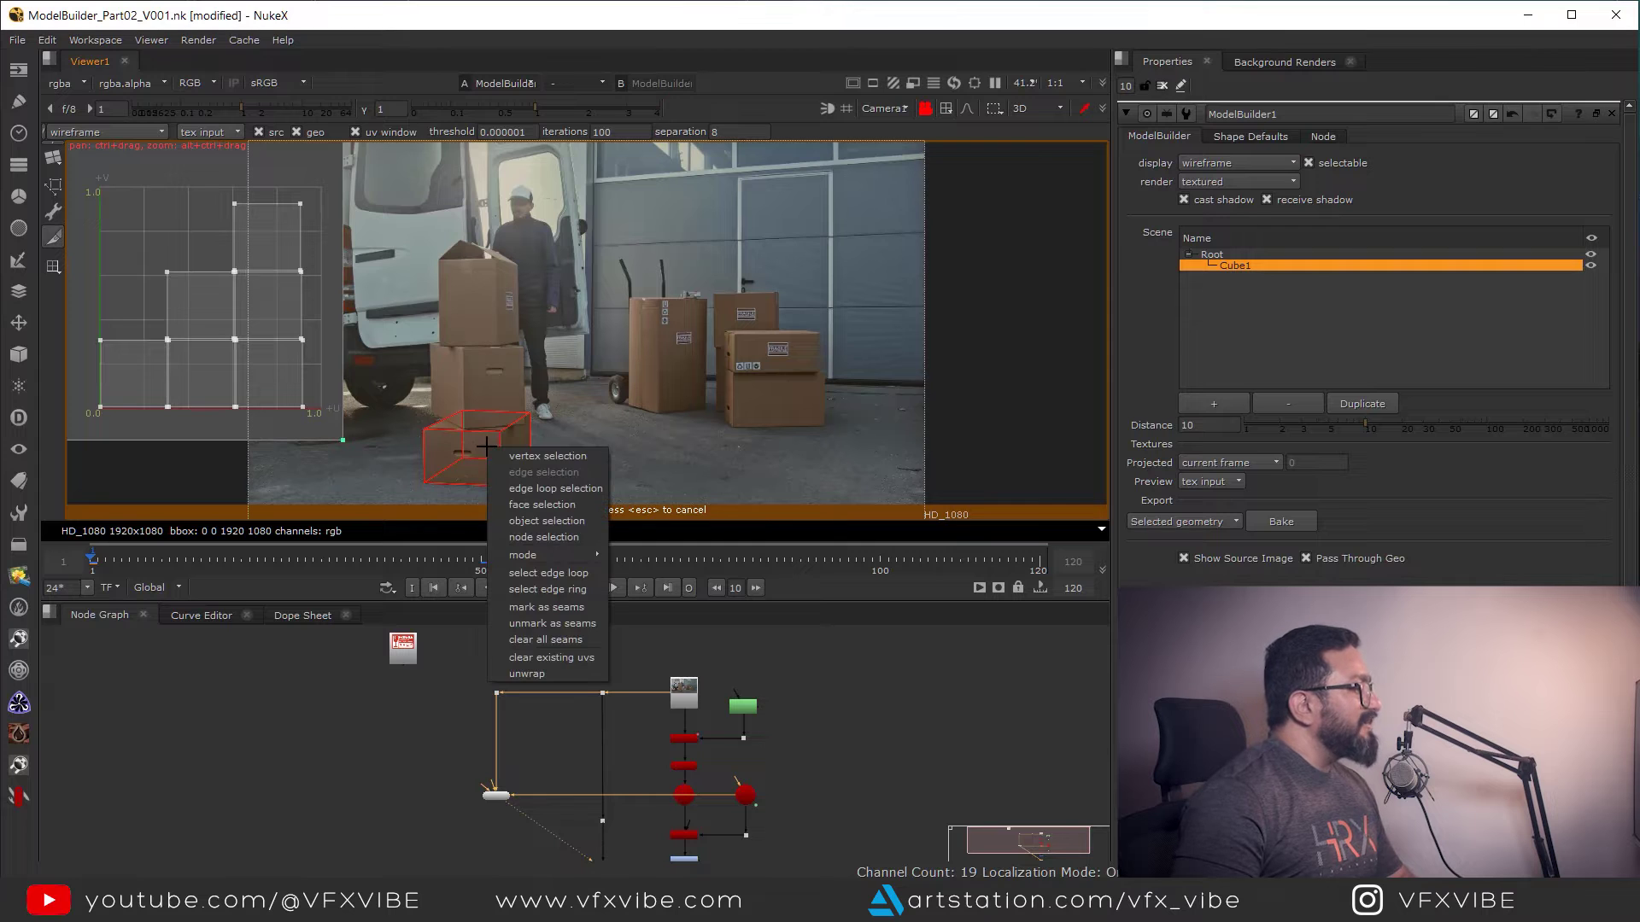
{"action": "left_click", "coordinate": [545, 504]}
{"action": "left_click", "coordinate": [476, 453]}
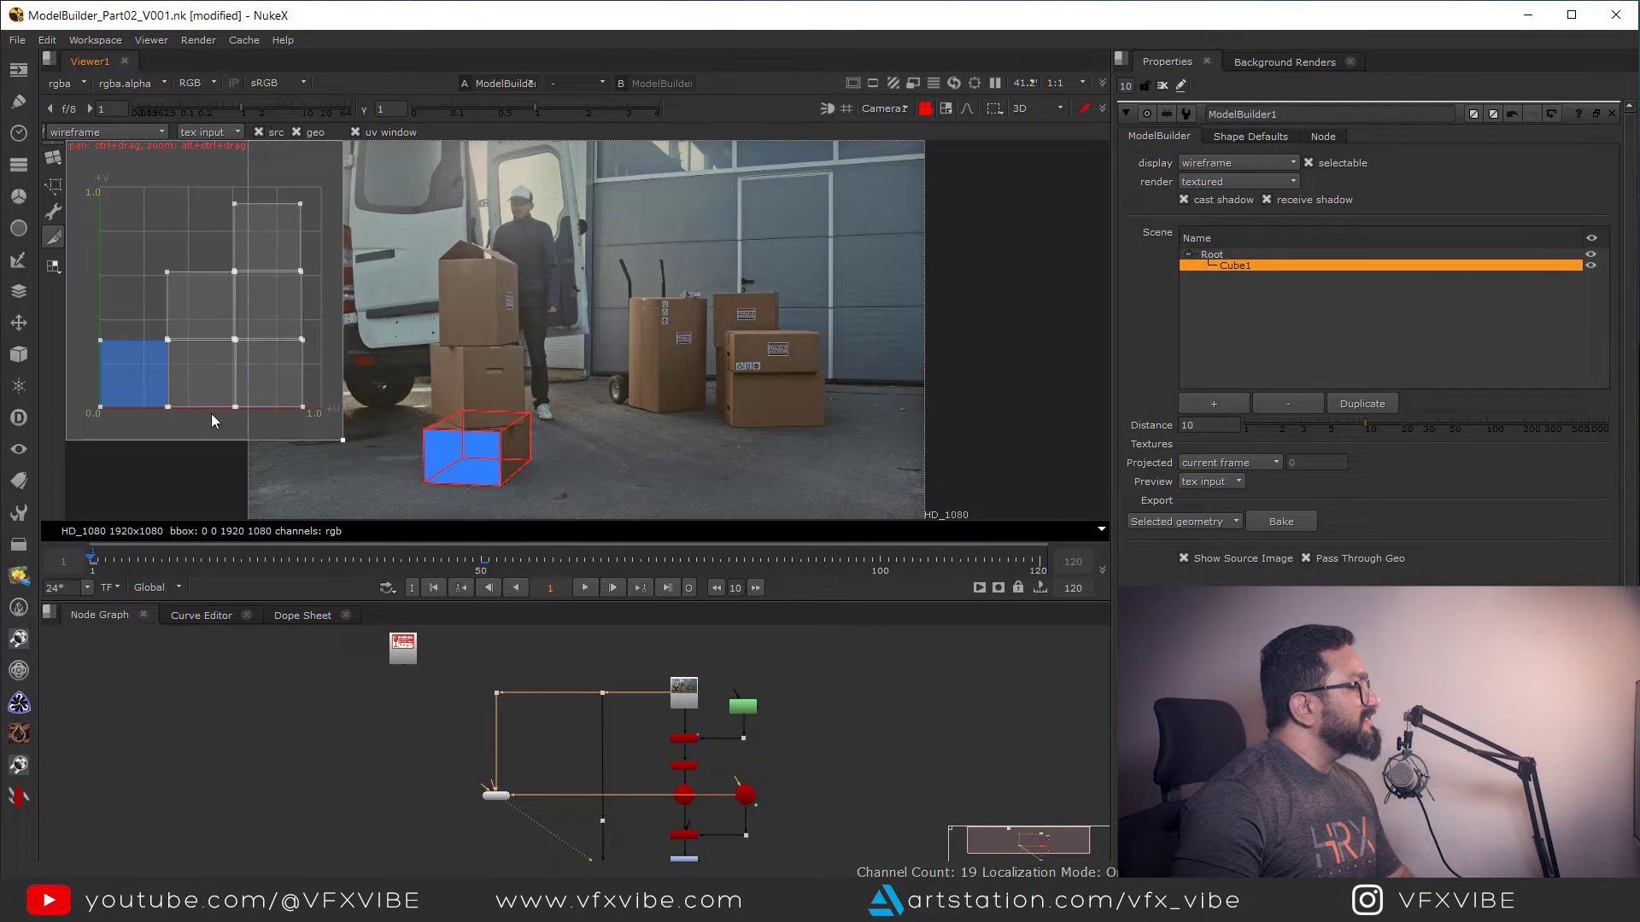
{"action": "left_click", "coordinate": [515, 445]}
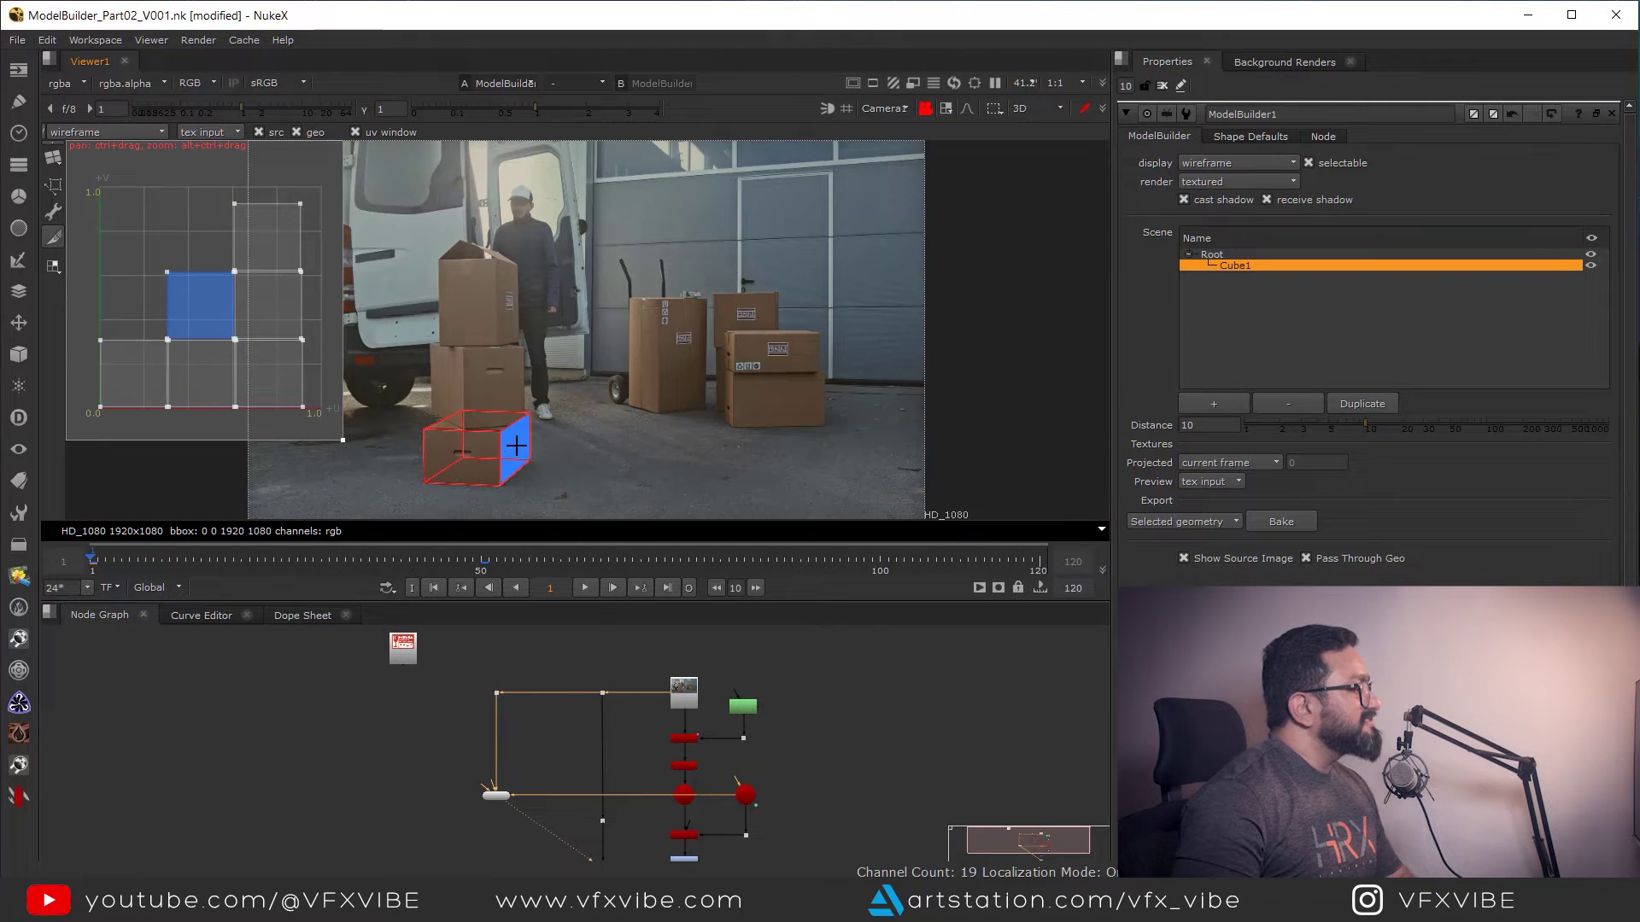
{"action": "left_click", "coordinate": [472, 417]}
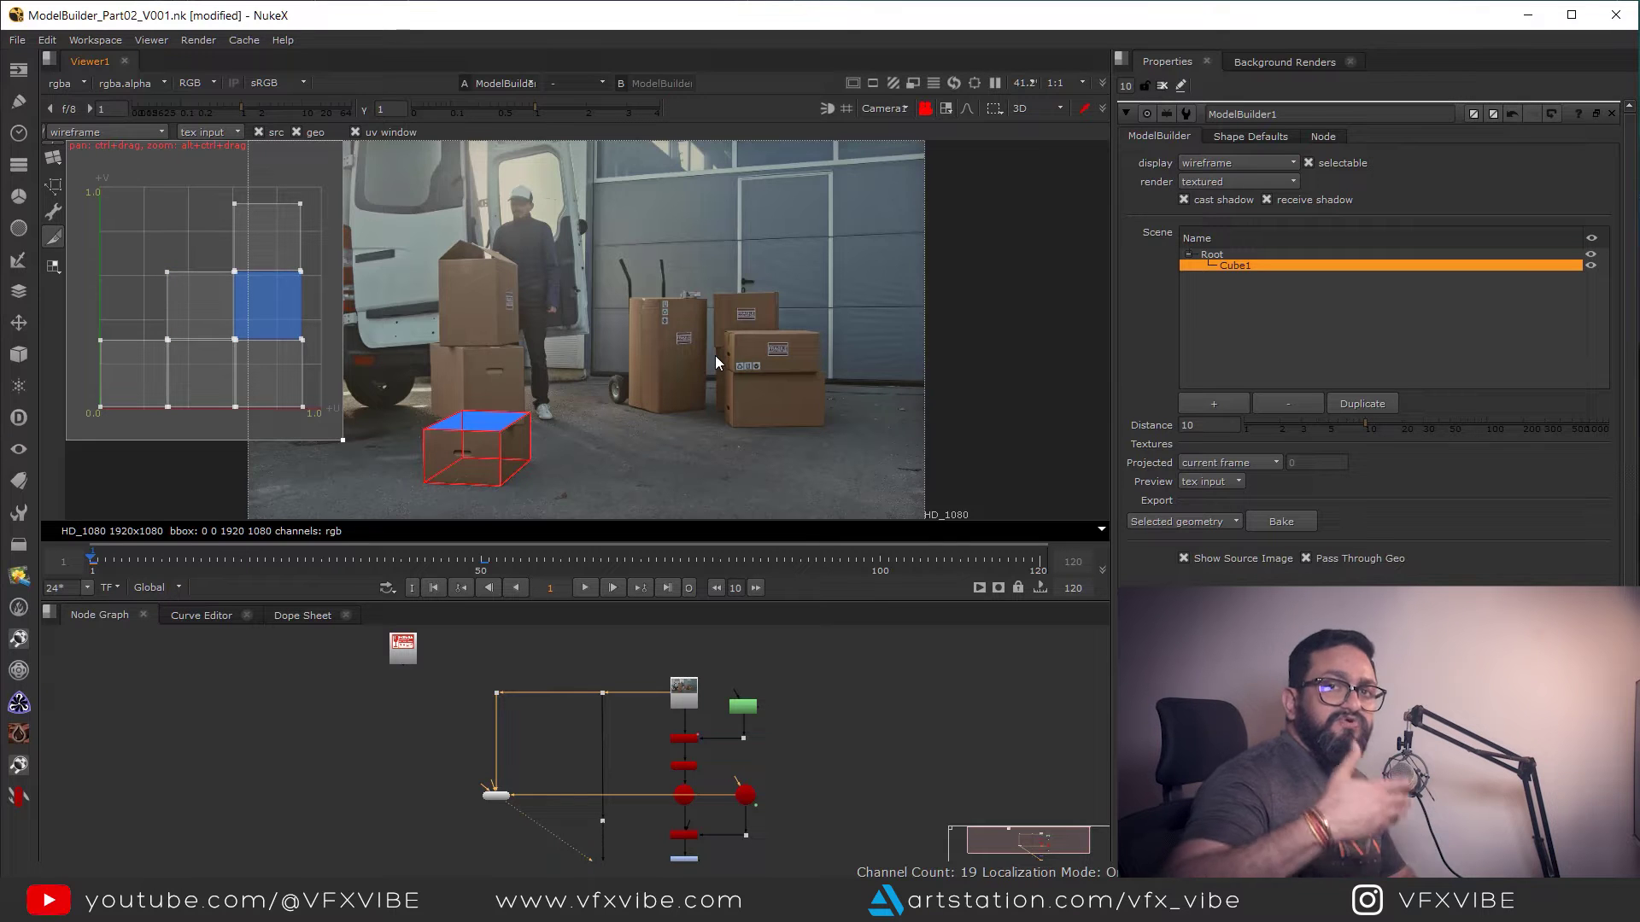
Switch to vertex selection, maximize the viewer and enlarge the UV window to nearly the full viewer height.
{"action": "right_click", "coordinate": [527, 422]}
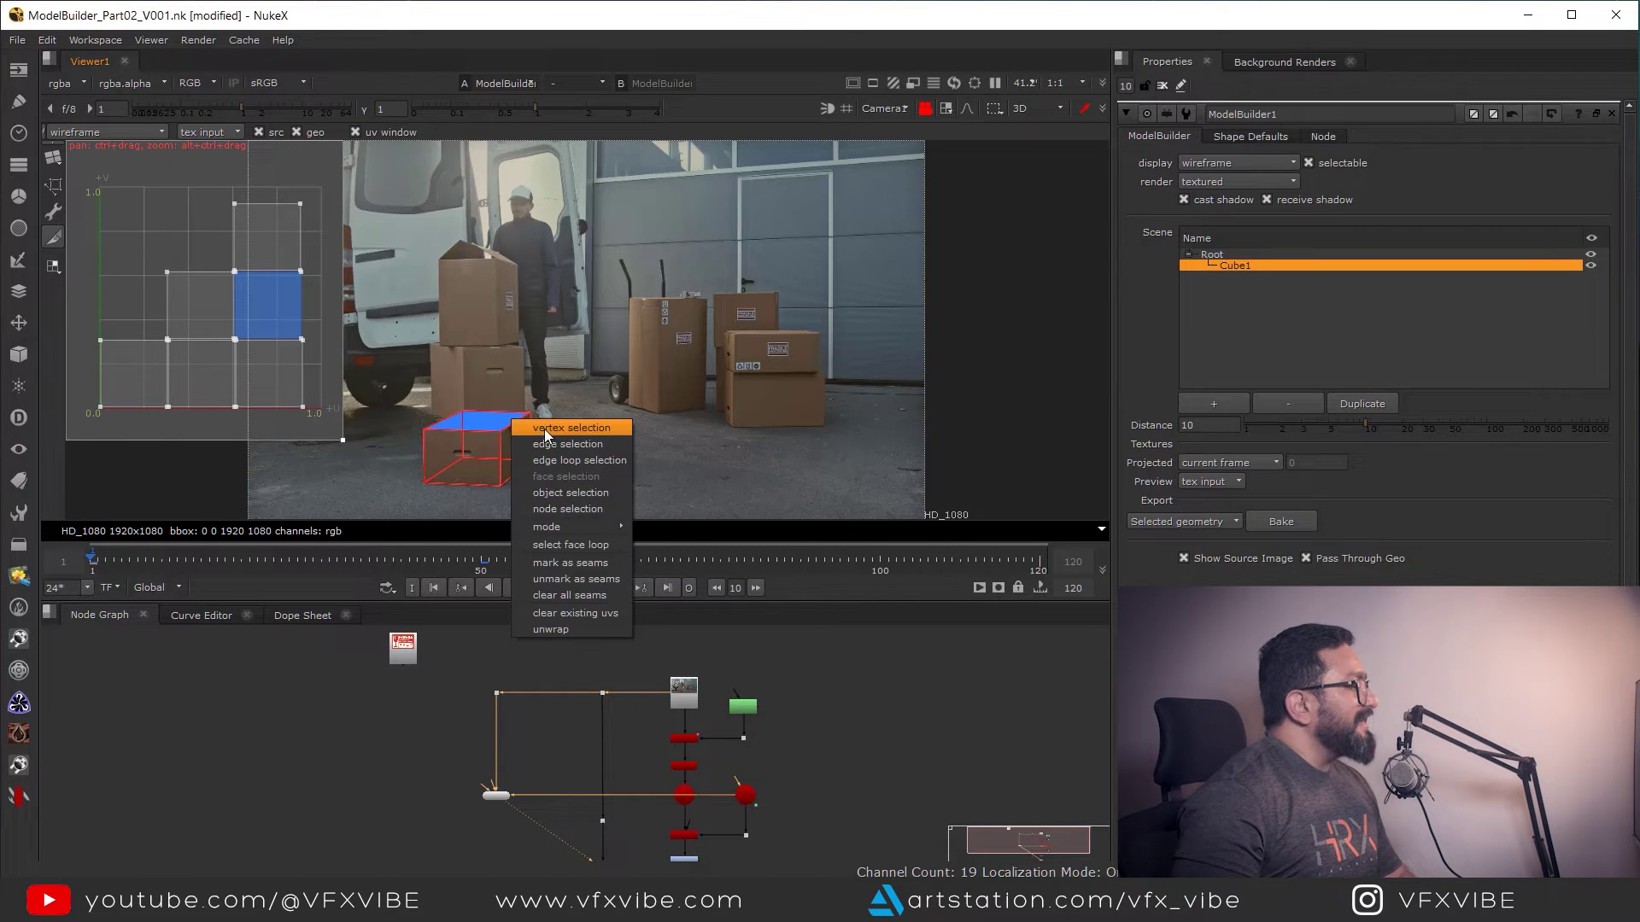
{"action": "left_click", "coordinate": [543, 428]}
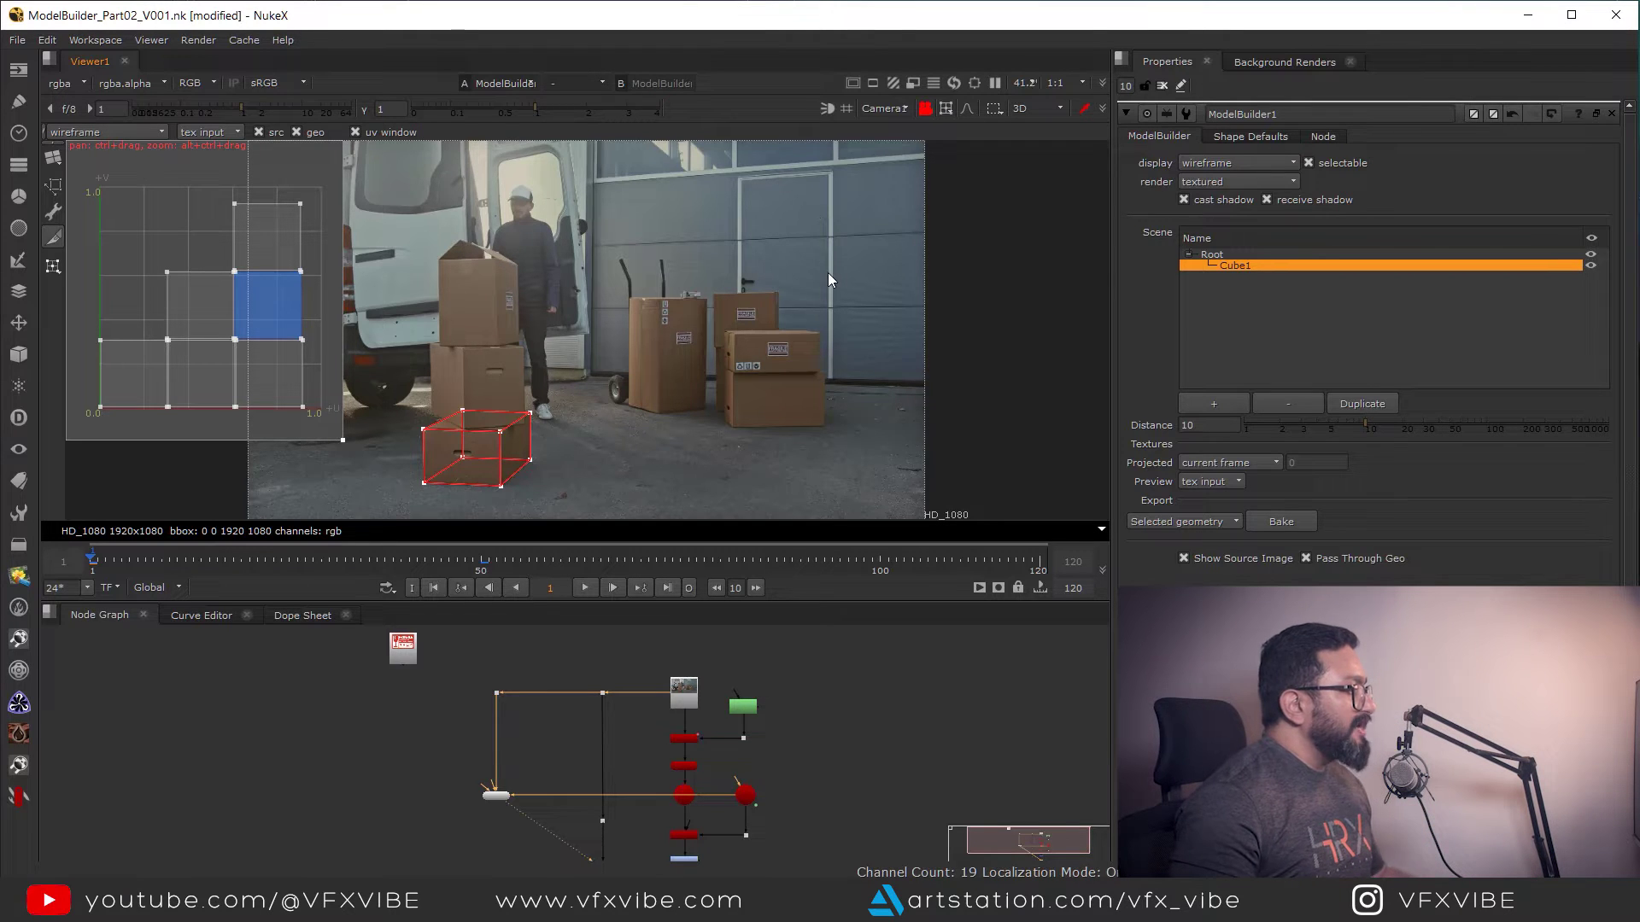
{"action": "key", "text": "space"}
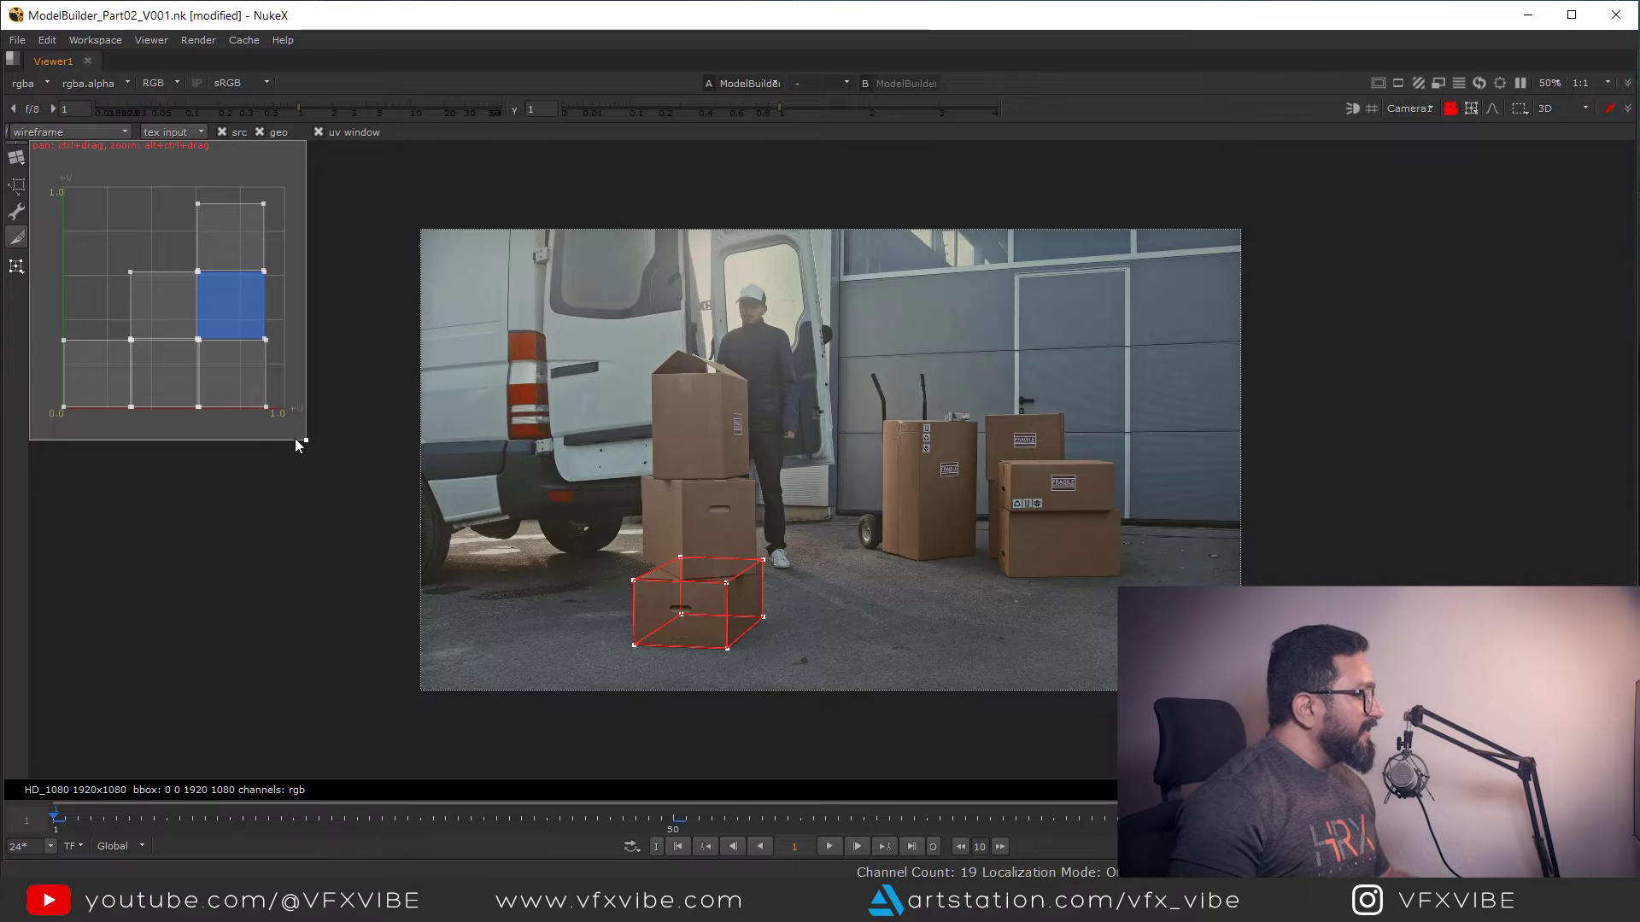
{"action": "left_click_drag", "start_coordinate": [309, 441], "coordinate": [693, 776]}
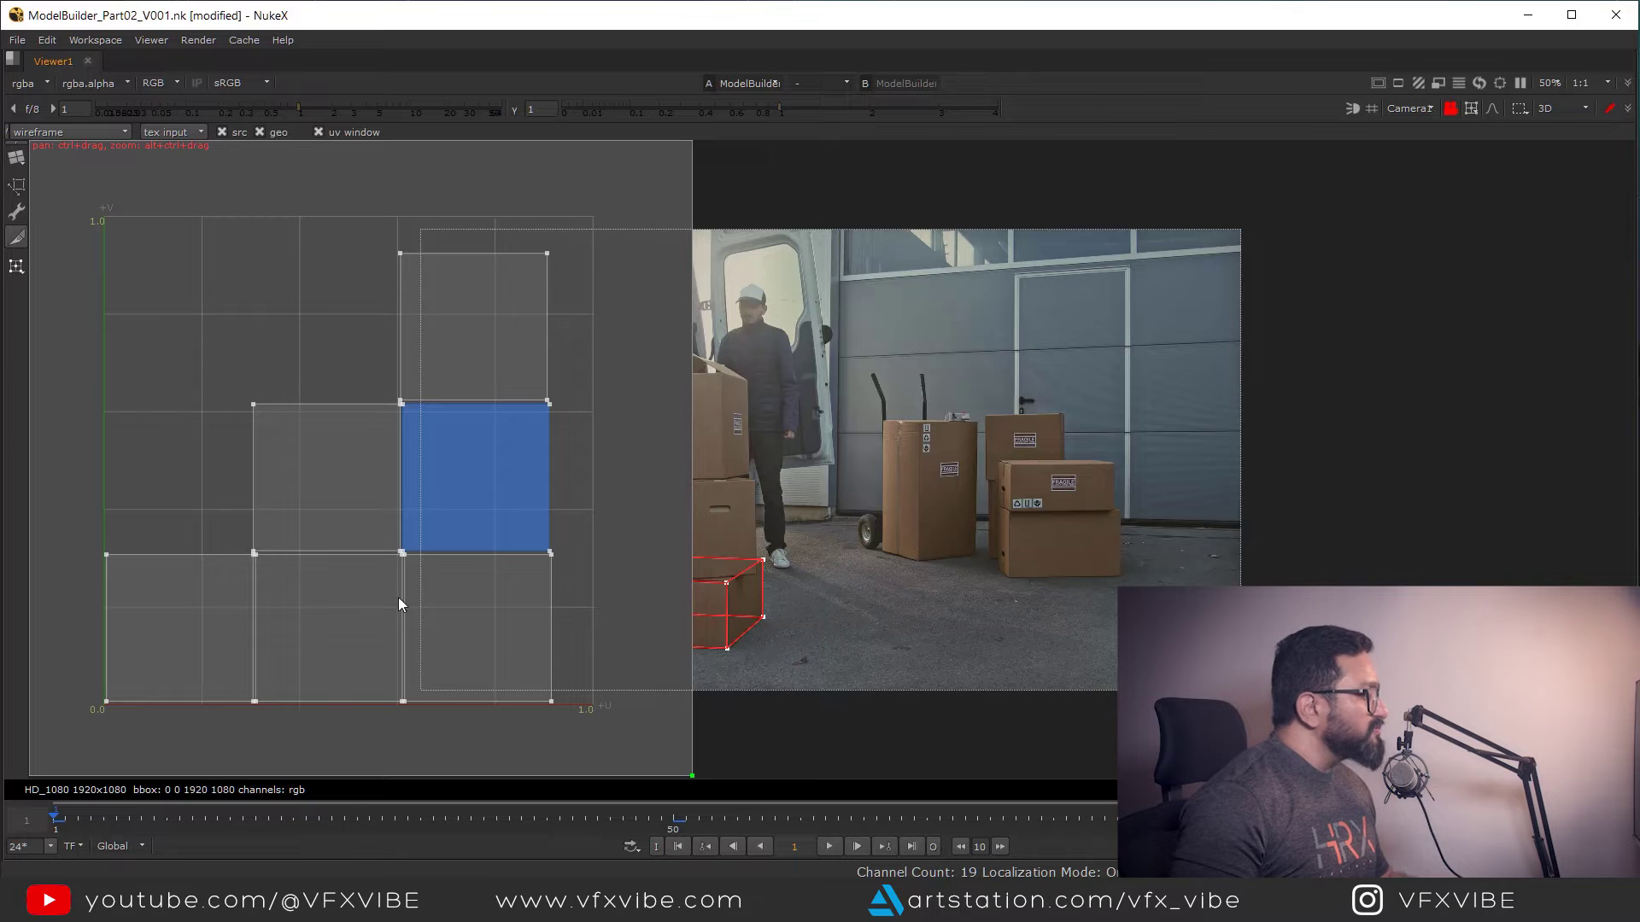
Clear the face selection, switch back to edge selection on the cube and center its UV layout in the UV window.
{"action": "left_click", "coordinate": [884, 535]}
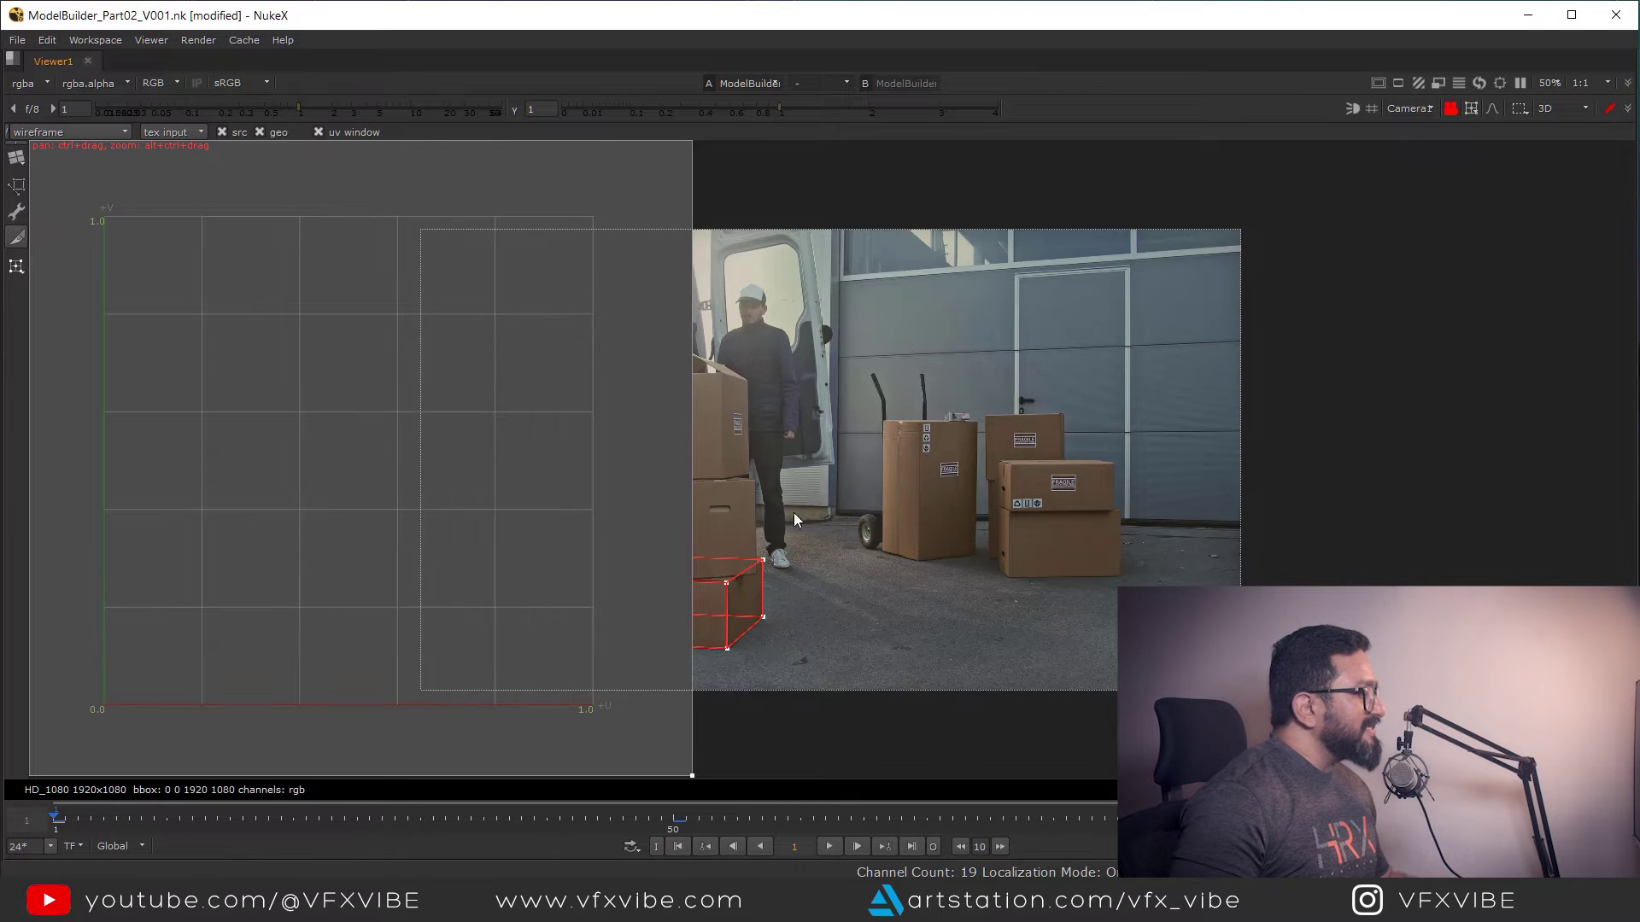
{"action": "right_click", "coordinate": [749, 579]}
{"action": "left_click", "coordinate": [773, 593]}
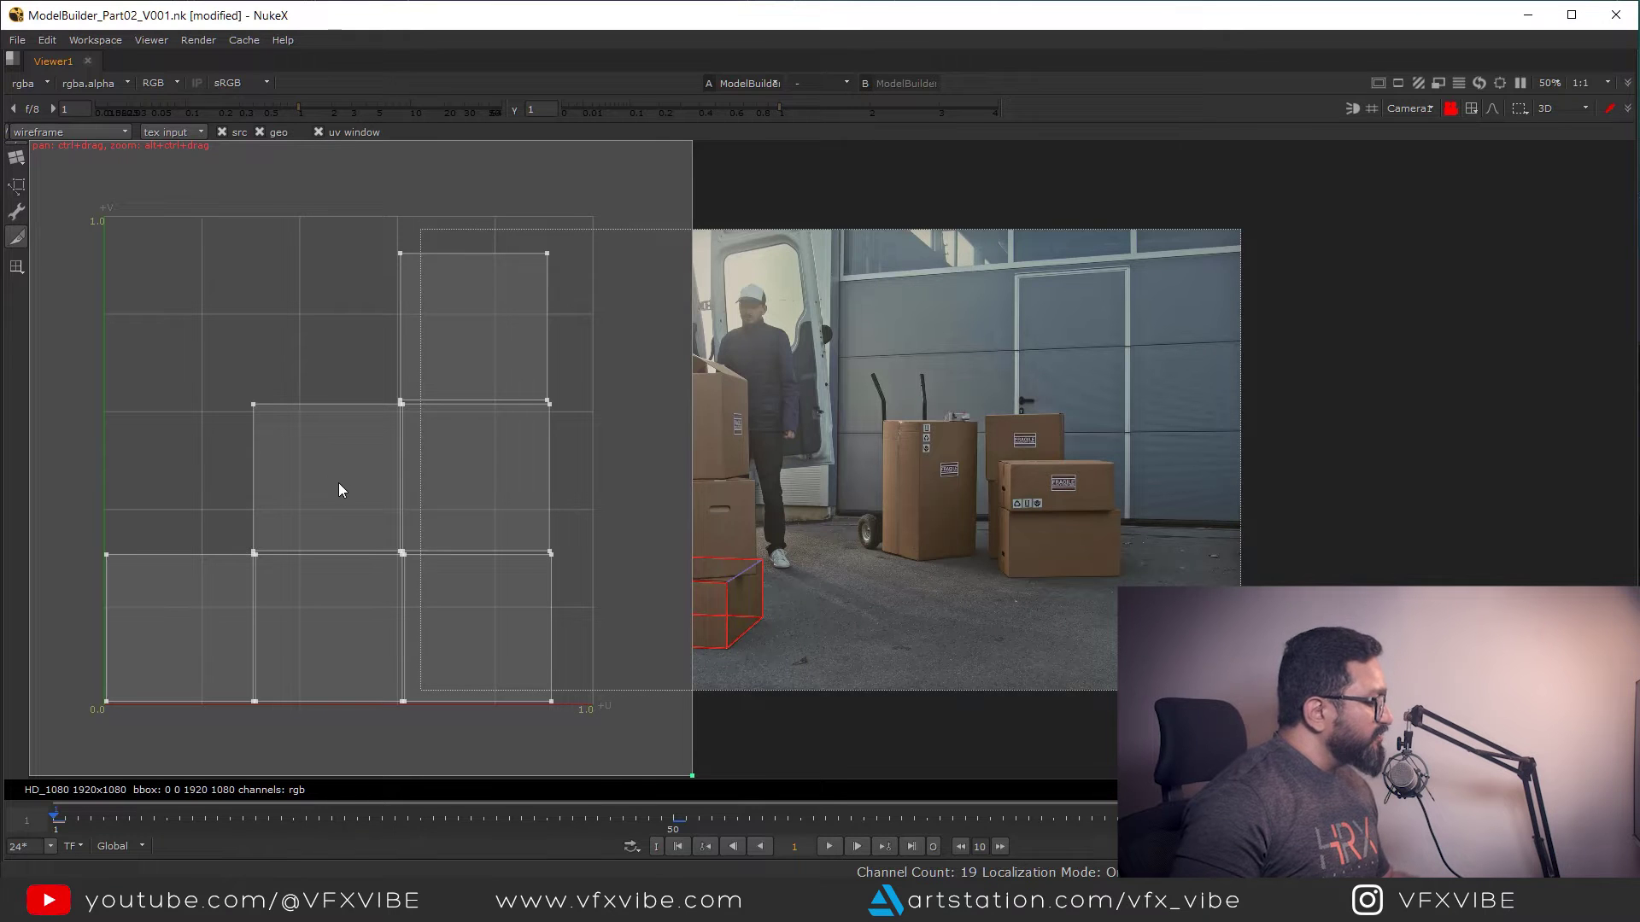
{"action": "left_click_drag", "start_coordinate": [332, 484], "coordinate": [366, 470], "text": "ctrl"}
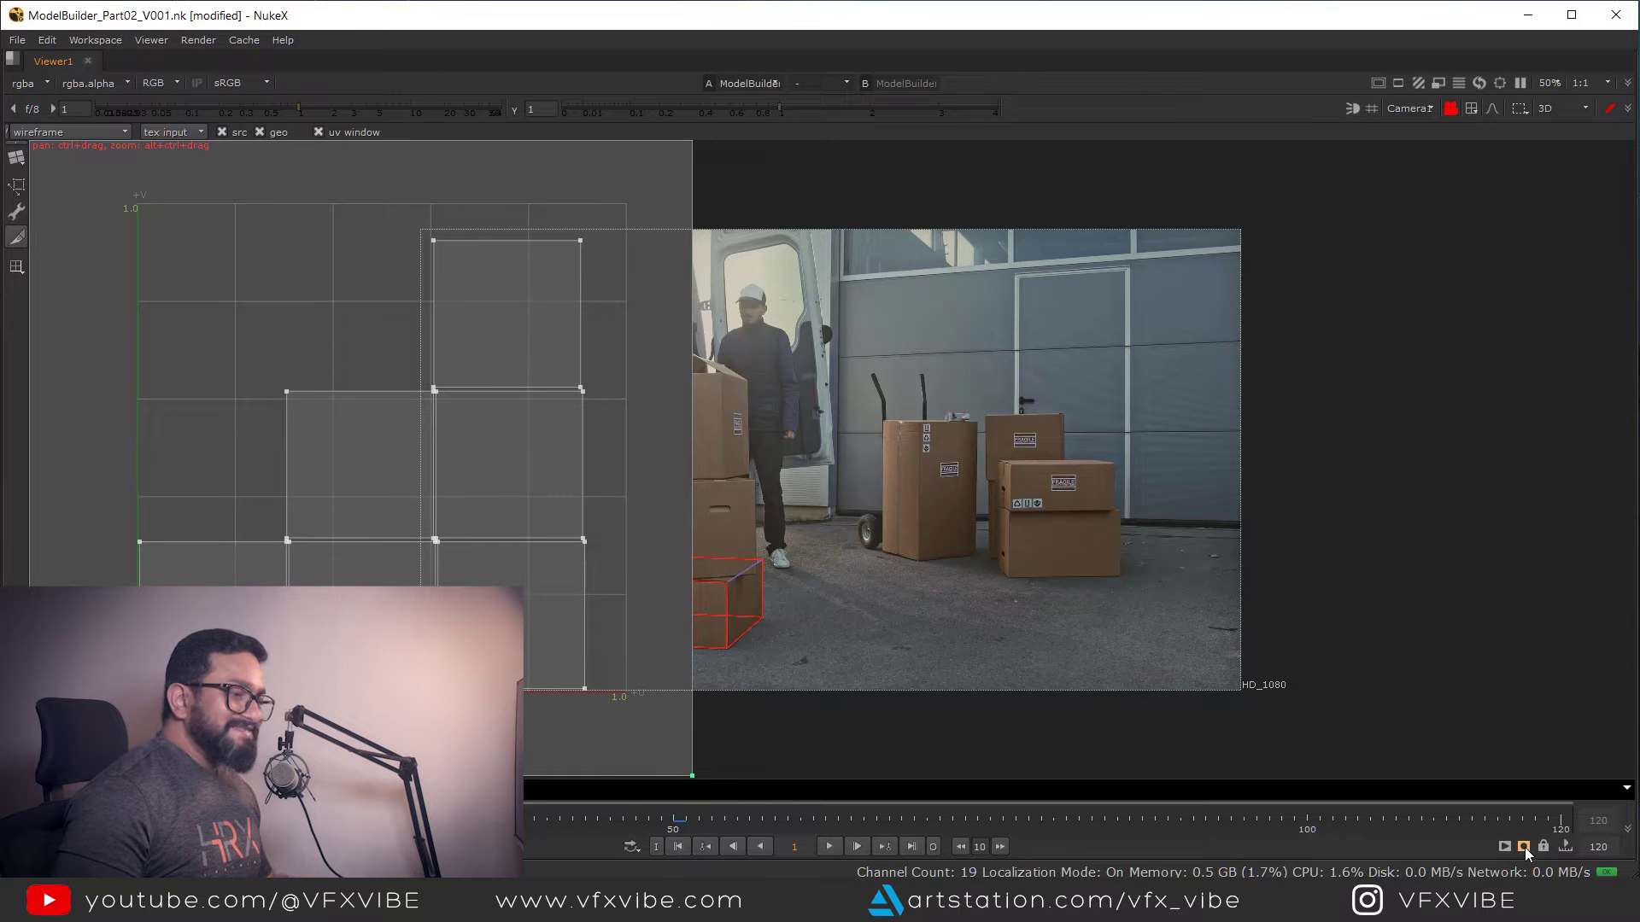
Set up a viewer capture limited to frame 1, with a customised write path enabled.
{"action": "left_click", "coordinate": [1524, 847]}
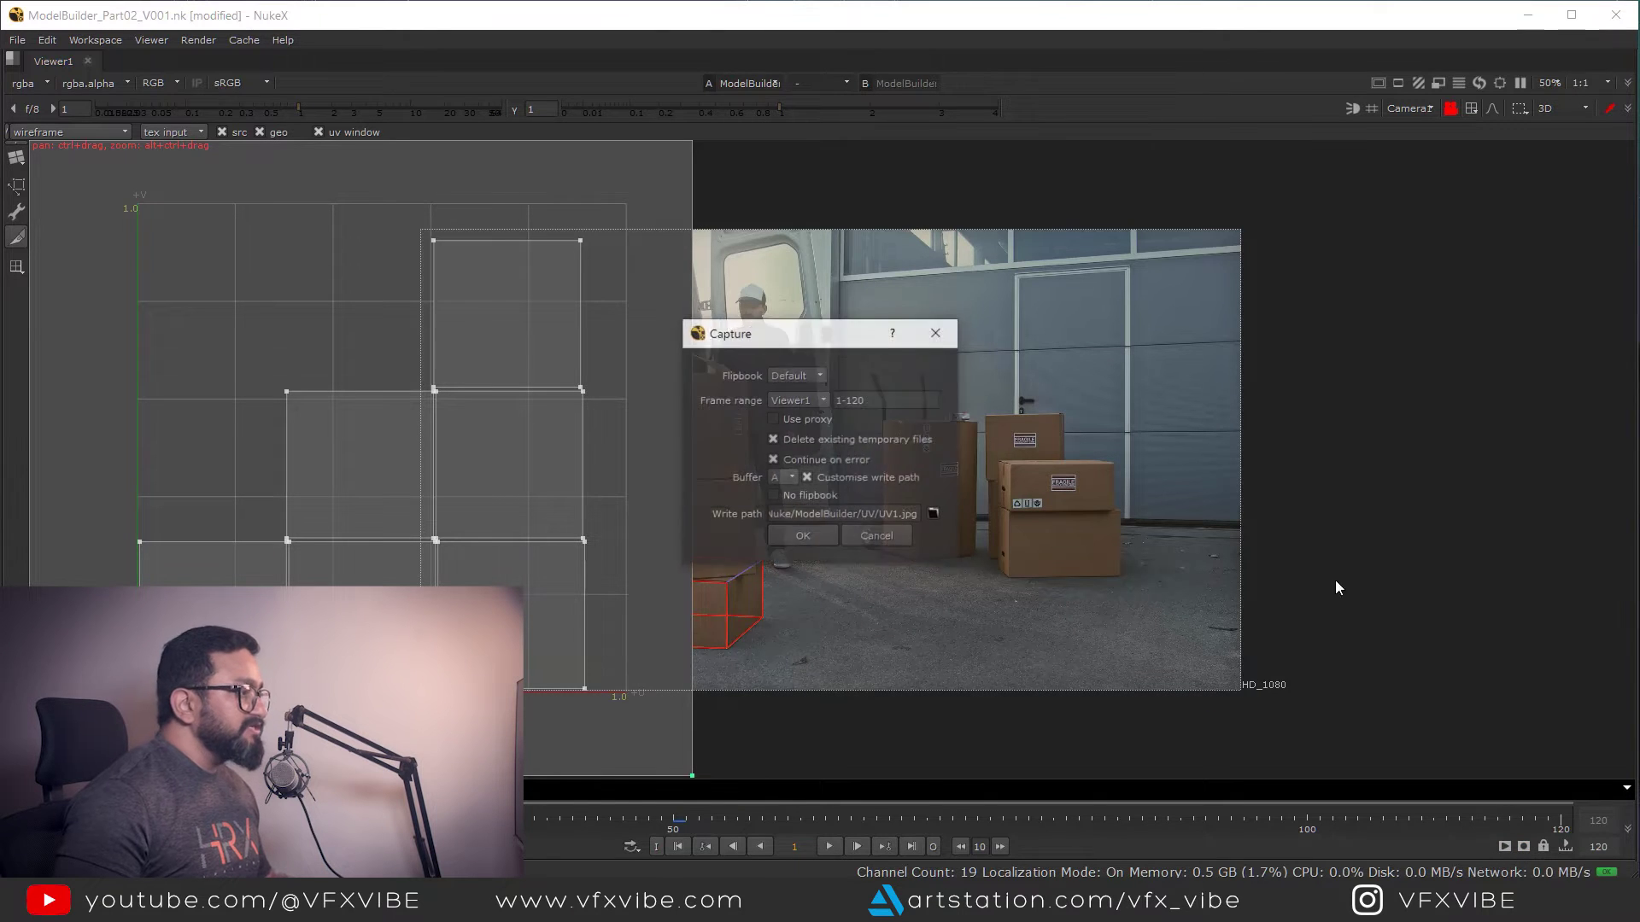
{"action": "left_click_drag", "start_coordinate": [790, 332], "coordinate": [1050, 286]}
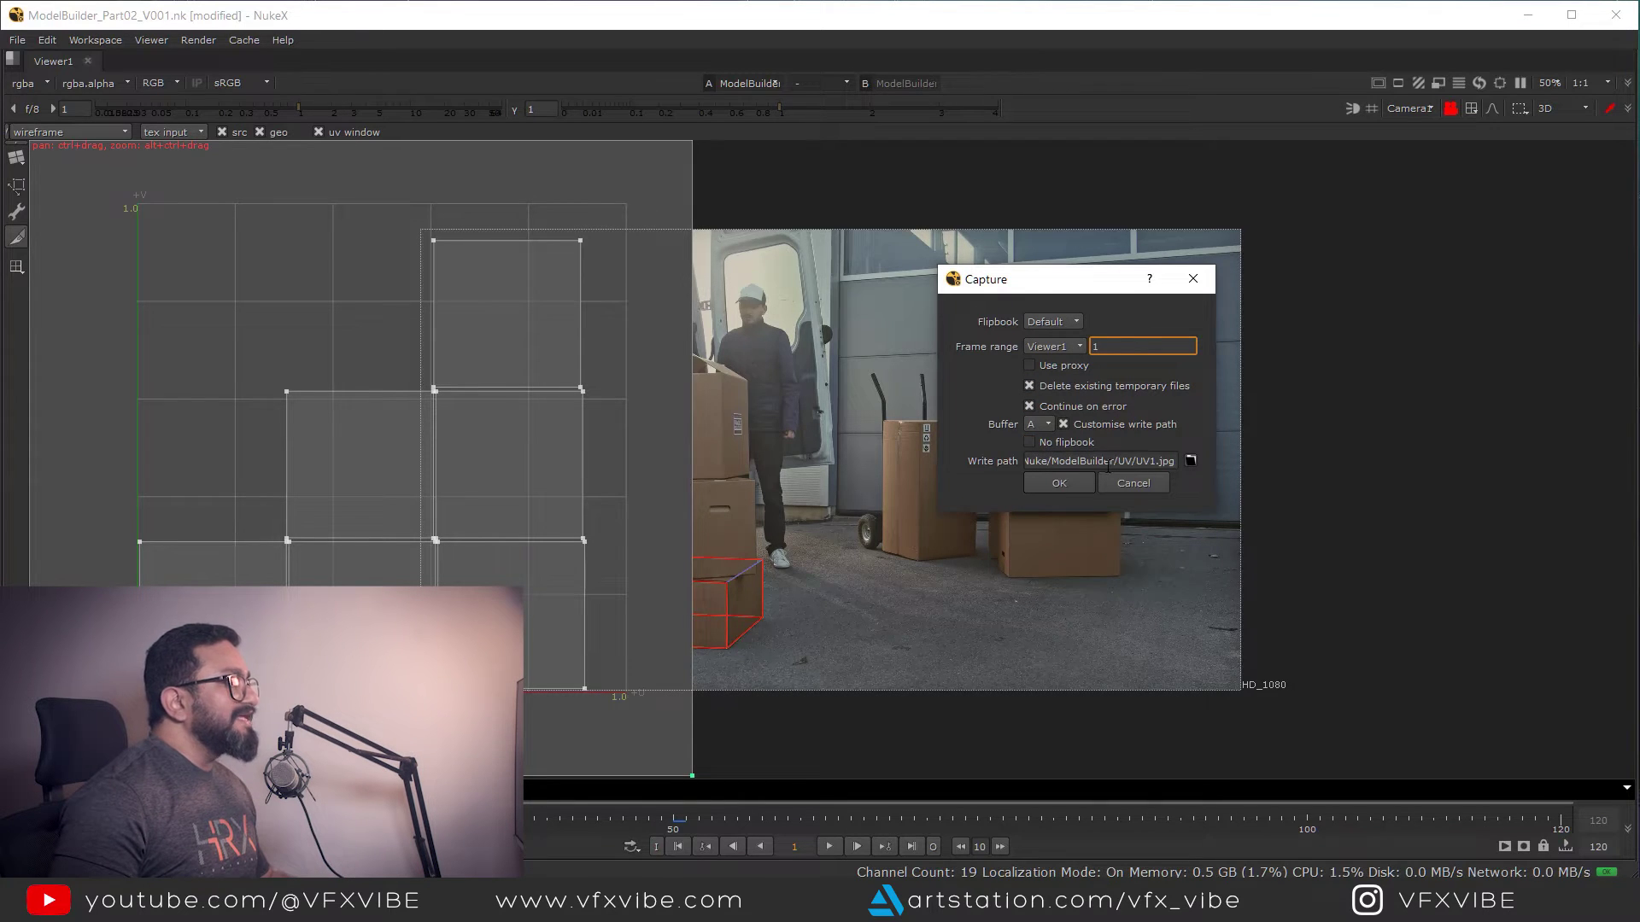
{"action": "left_click", "coordinate": [1065, 425]}
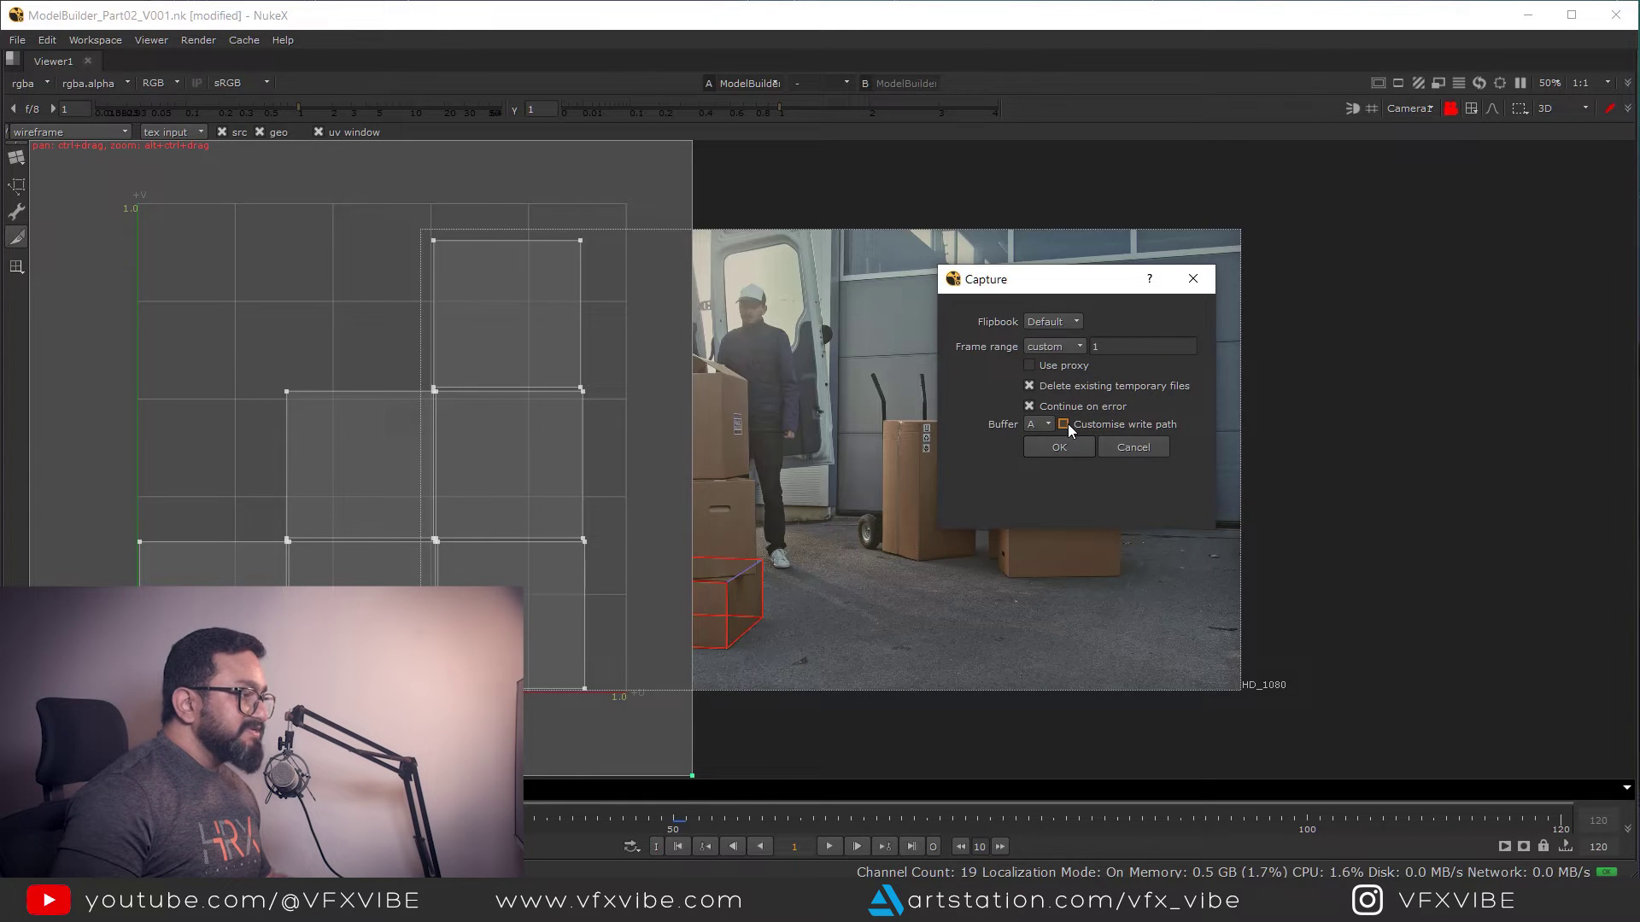
{"action": "left_click", "coordinate": [1063, 424]}
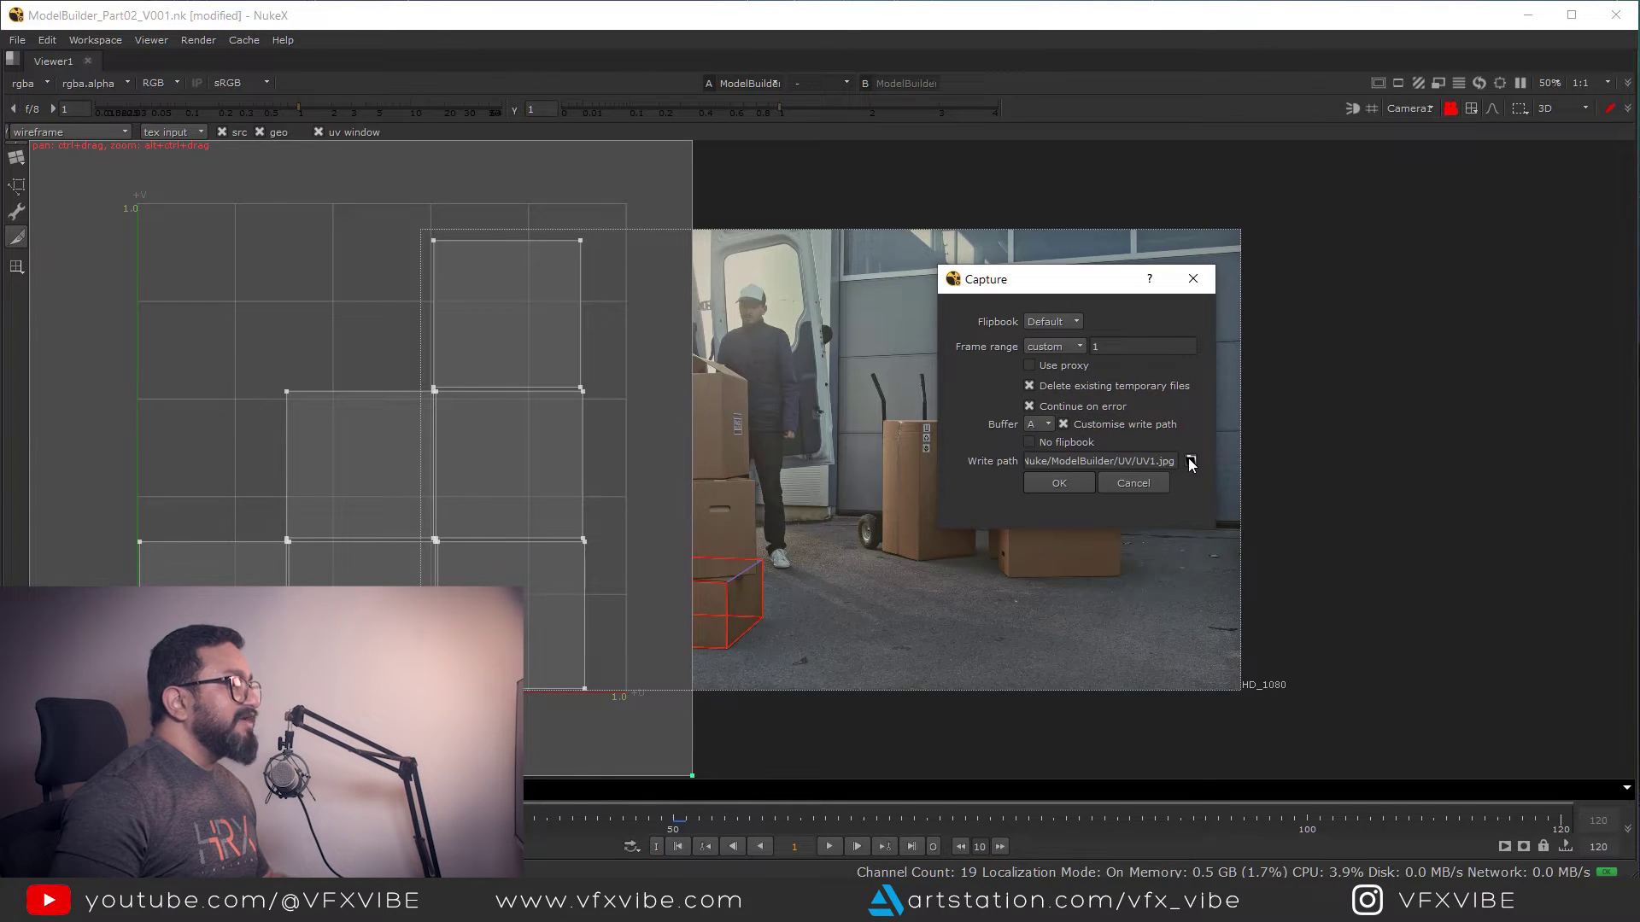
Set the capture's write path to UV2.jpg in the ModelBuilder/UV folder and capture the UV layout.
{"action": "key", "text": "Return"}
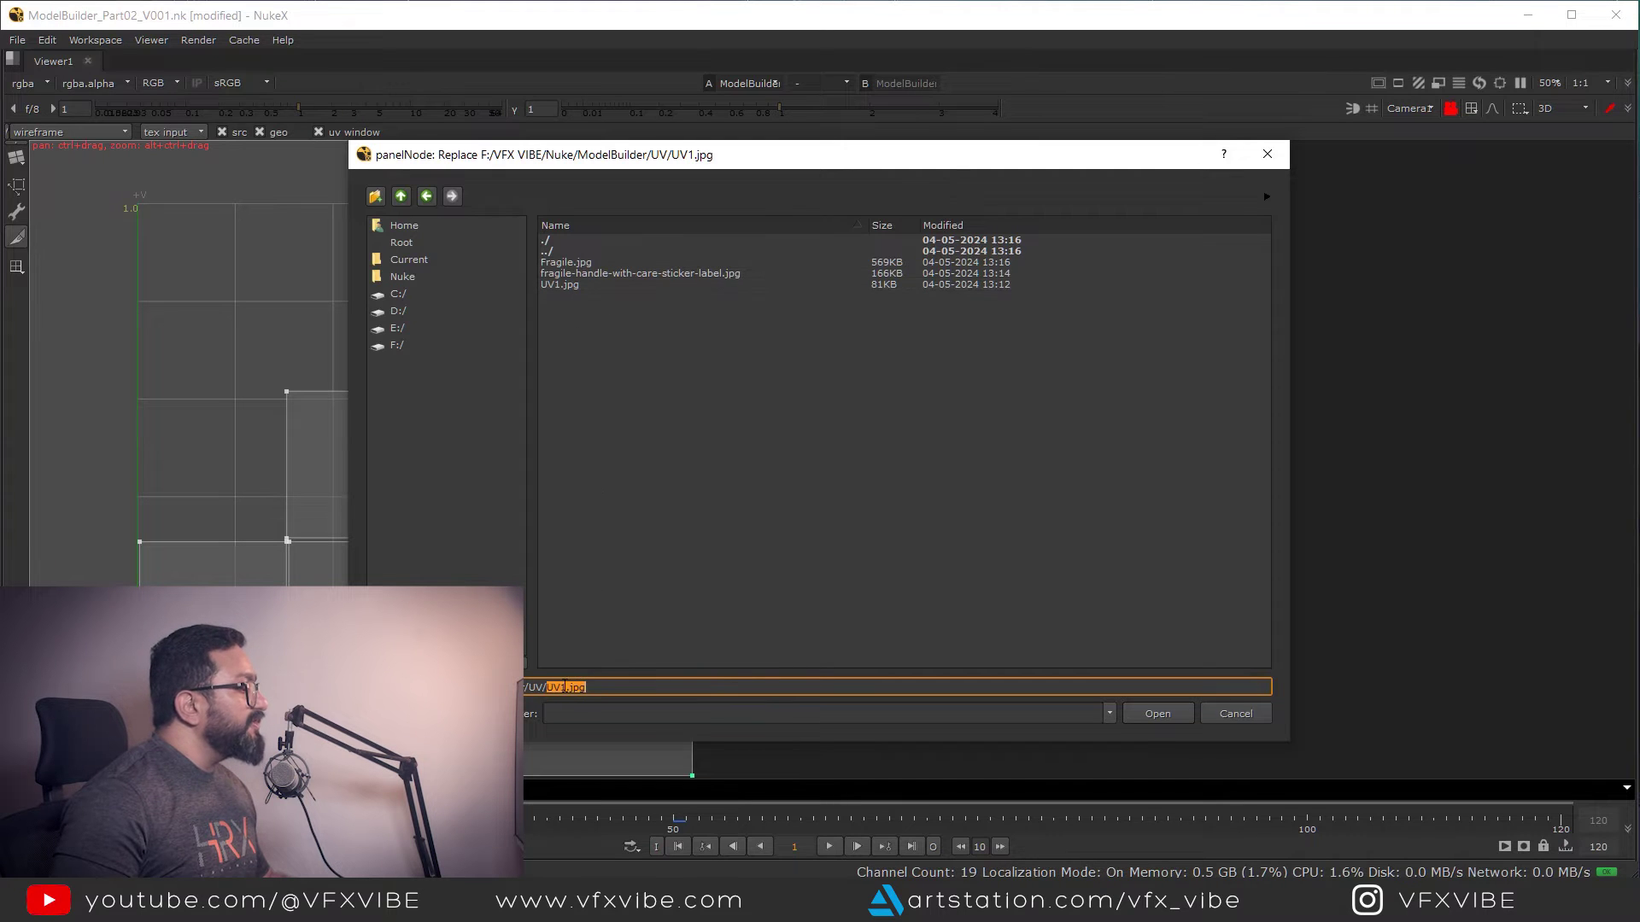
{"action": "key", "text": "Delete"}
{"action": "type", "text": "2"}
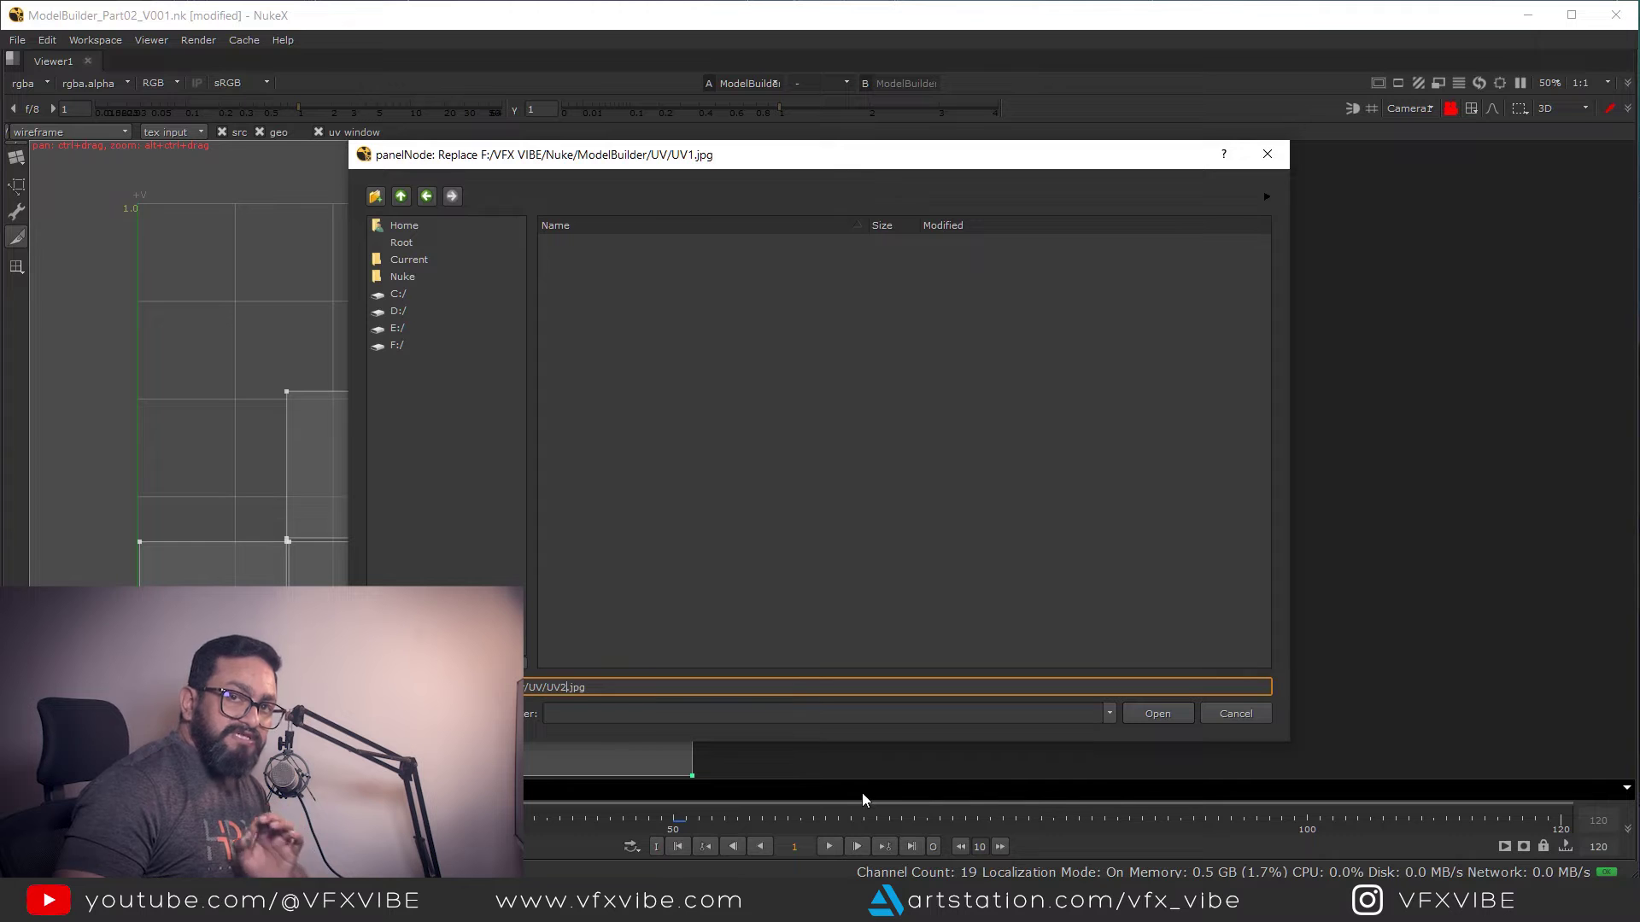
{"action": "left_click", "coordinate": [1160, 716]}
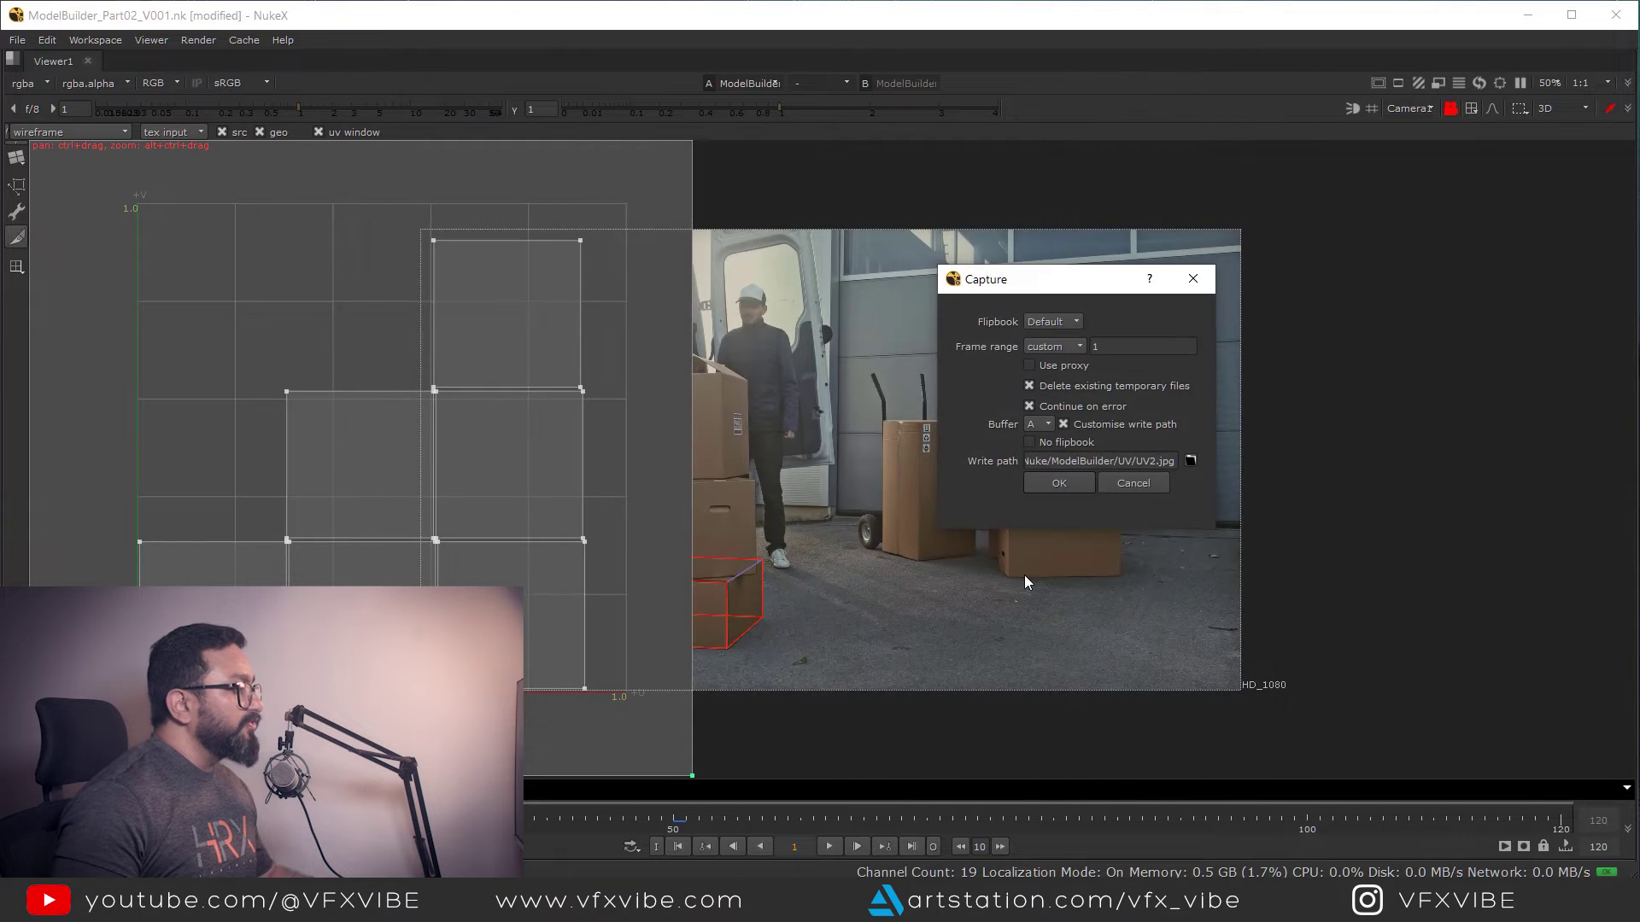
{"action": "left_click", "coordinate": [1063, 484]}
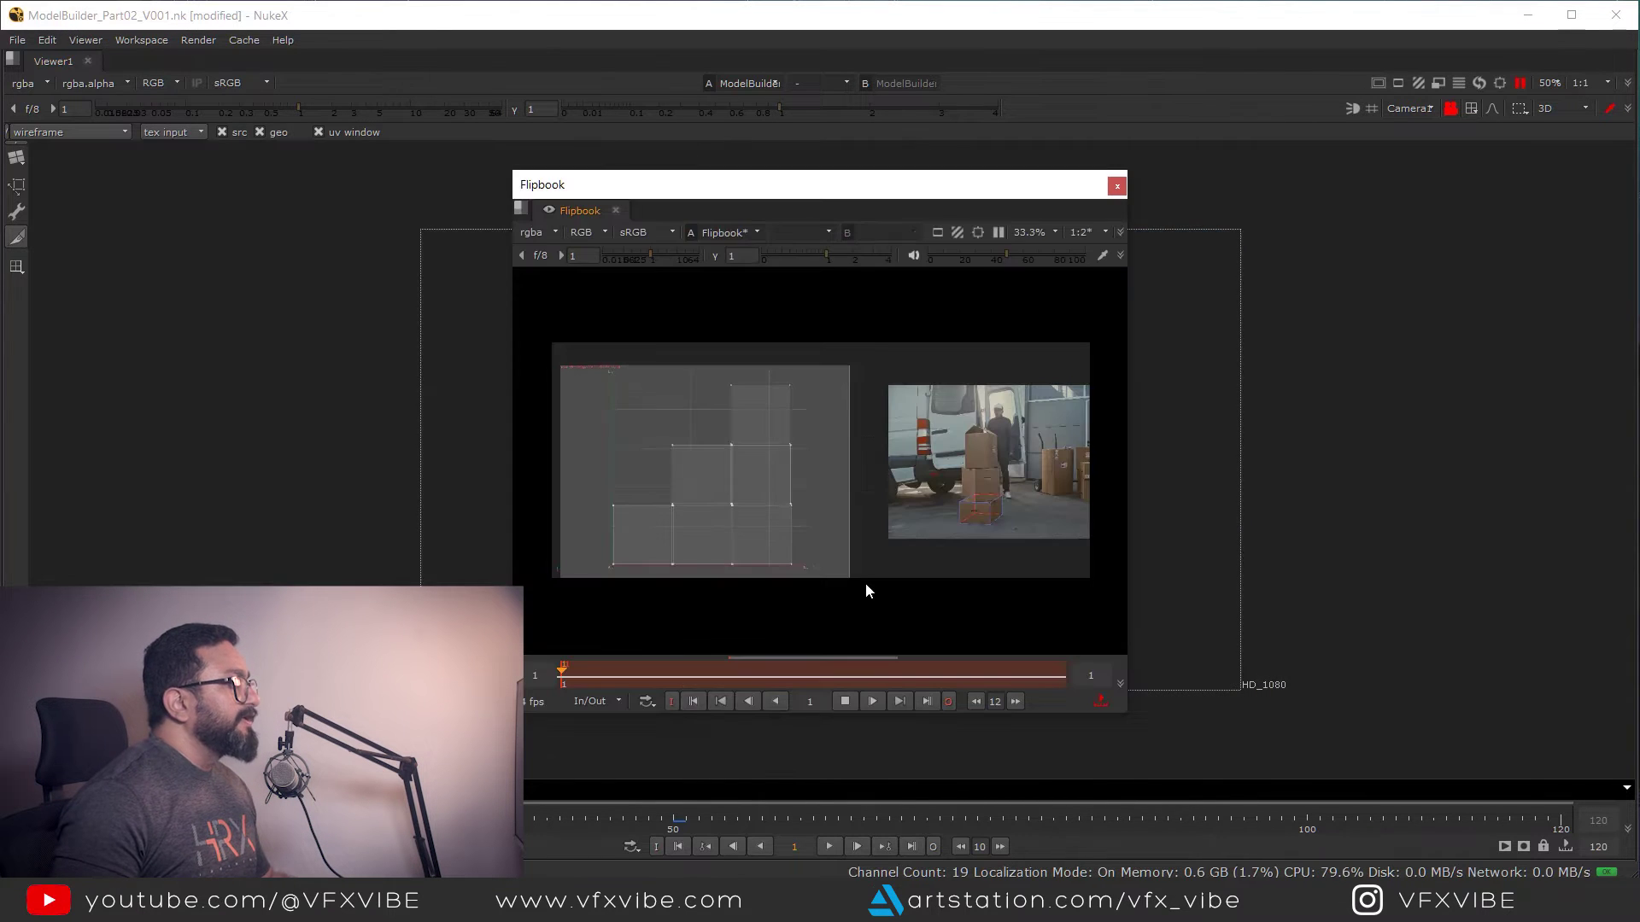
Close the captured Flipbook and shrink the UV window so it covers much less of the viewer.
{"action": "mouse_move", "coordinate": [659, 189]}
{"action": "left_mouse_down"}
{"action": "mouse_move", "coordinate": [672, 220]}
{"action": "mouse_move", "coordinate": [722, 190]}
{"action": "mouse_move", "coordinate": [681, 195]}
{"action": "left_mouse_up"}
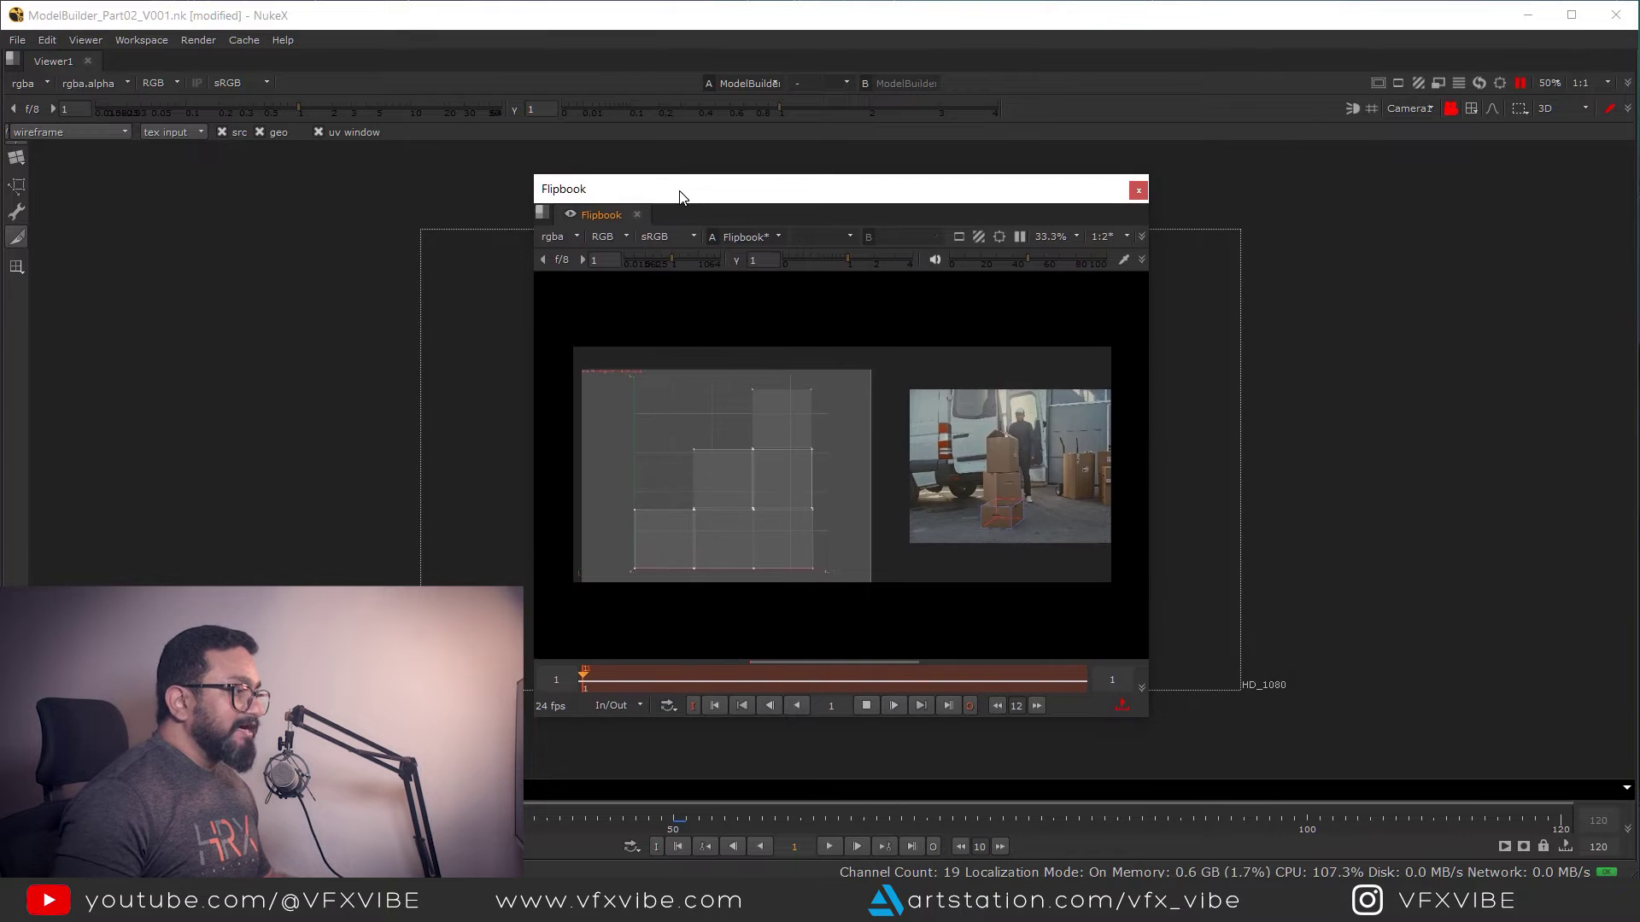
{"action": "left_click", "coordinate": [1138, 190]}
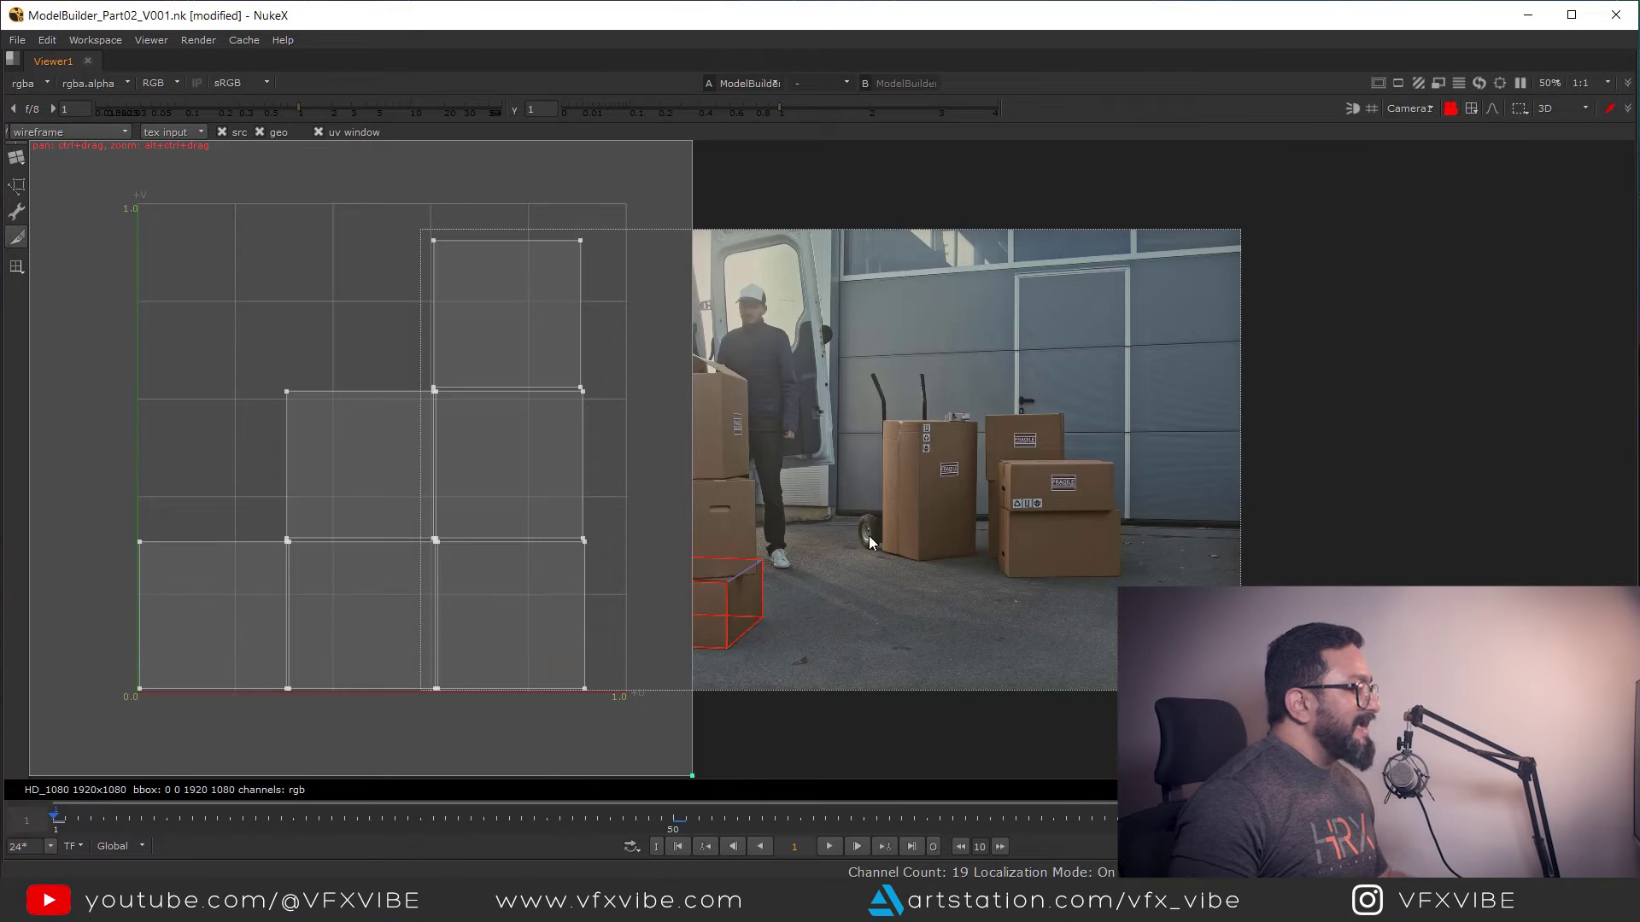
{"action": "left_click_drag", "start_coordinate": [689, 777], "coordinate": [383, 499]}
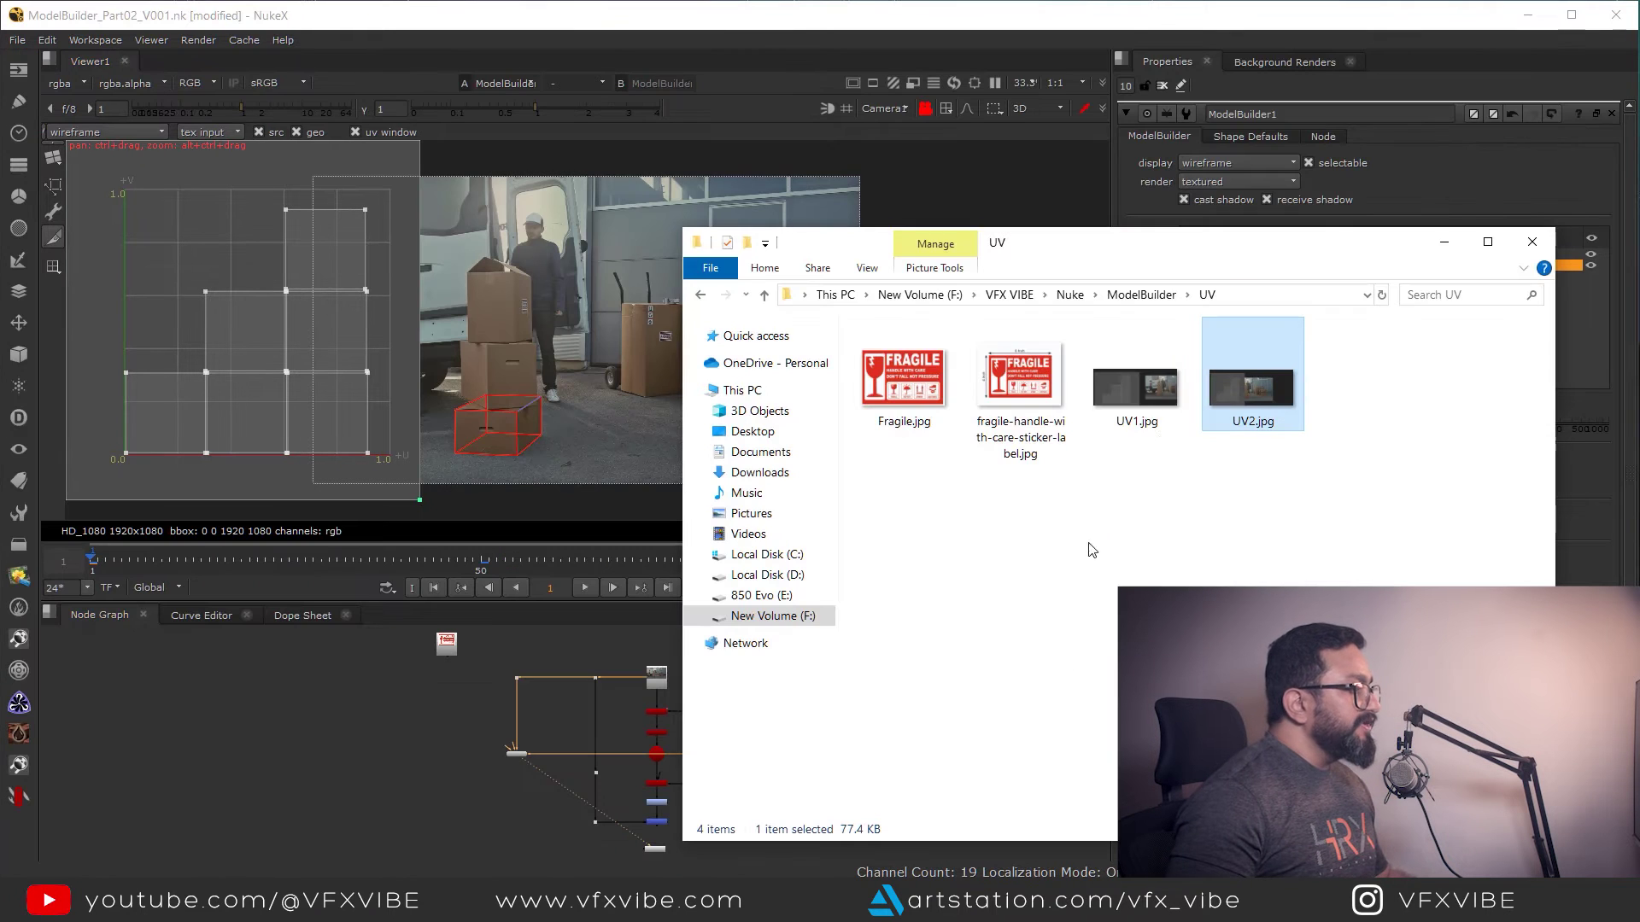
Bring UV2.jpg from the UV folder into the node graph as a Read node and clear the node selection.
{"action": "left_click_drag", "start_coordinate": [1253, 384], "coordinate": [367, 756]}
{"action": "scroll", "coordinate": [674, 369], "scroll_direction": "up", "scroll_amount": 5}
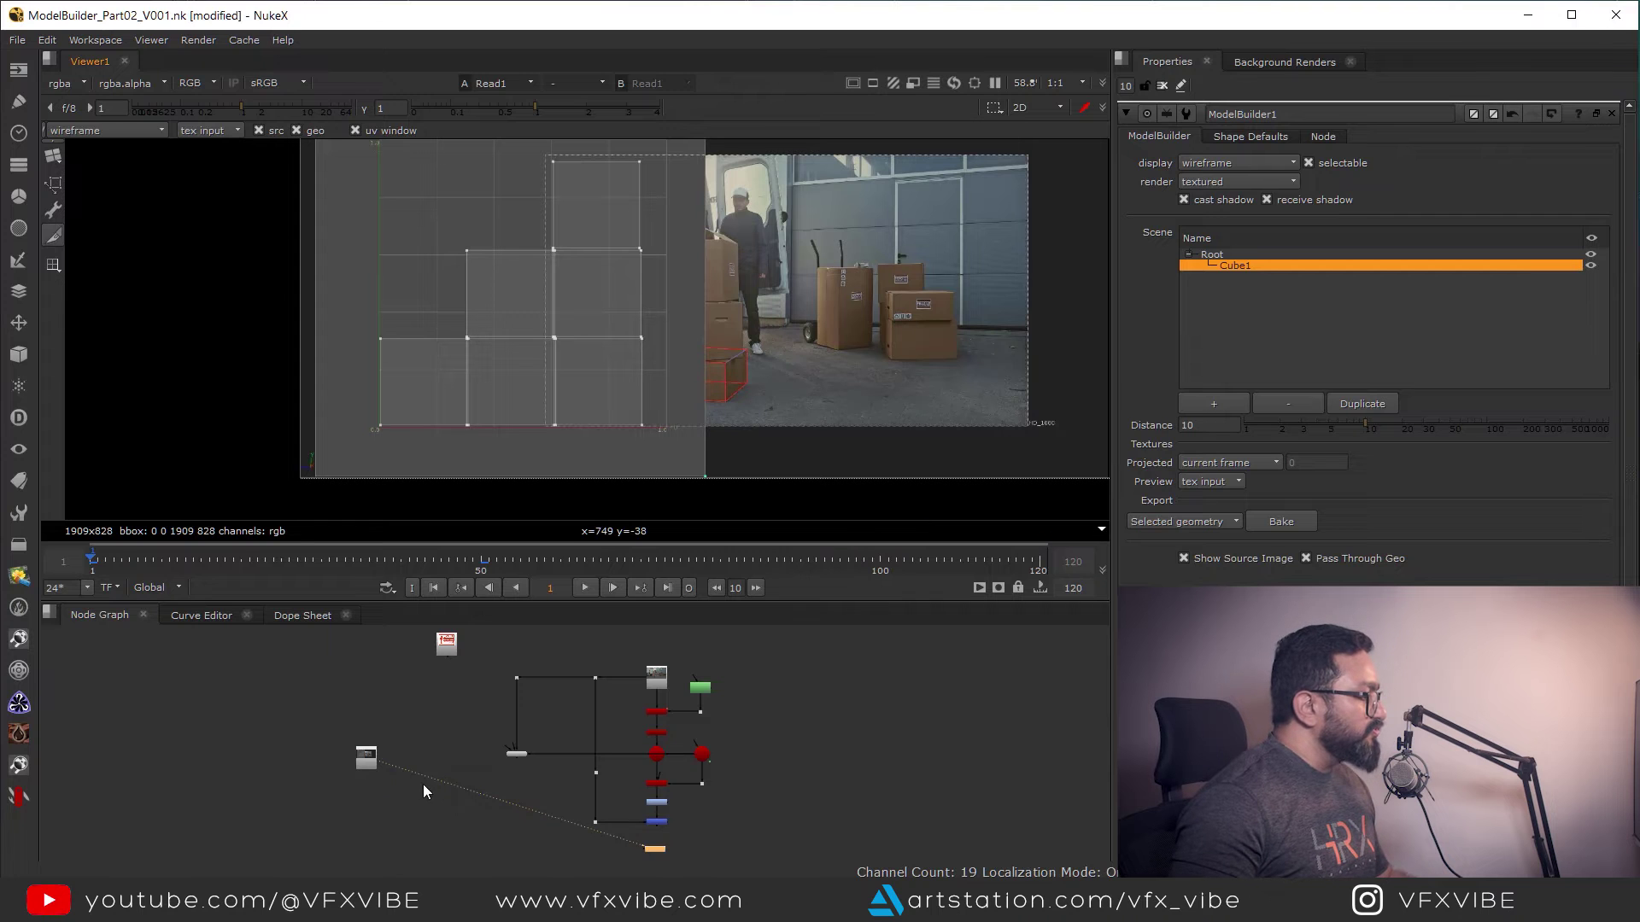
{"action": "key", "text": "f"}
{"action": "left_click", "coordinate": [602, 726]}
{"action": "left_click", "coordinate": [521, 822]}
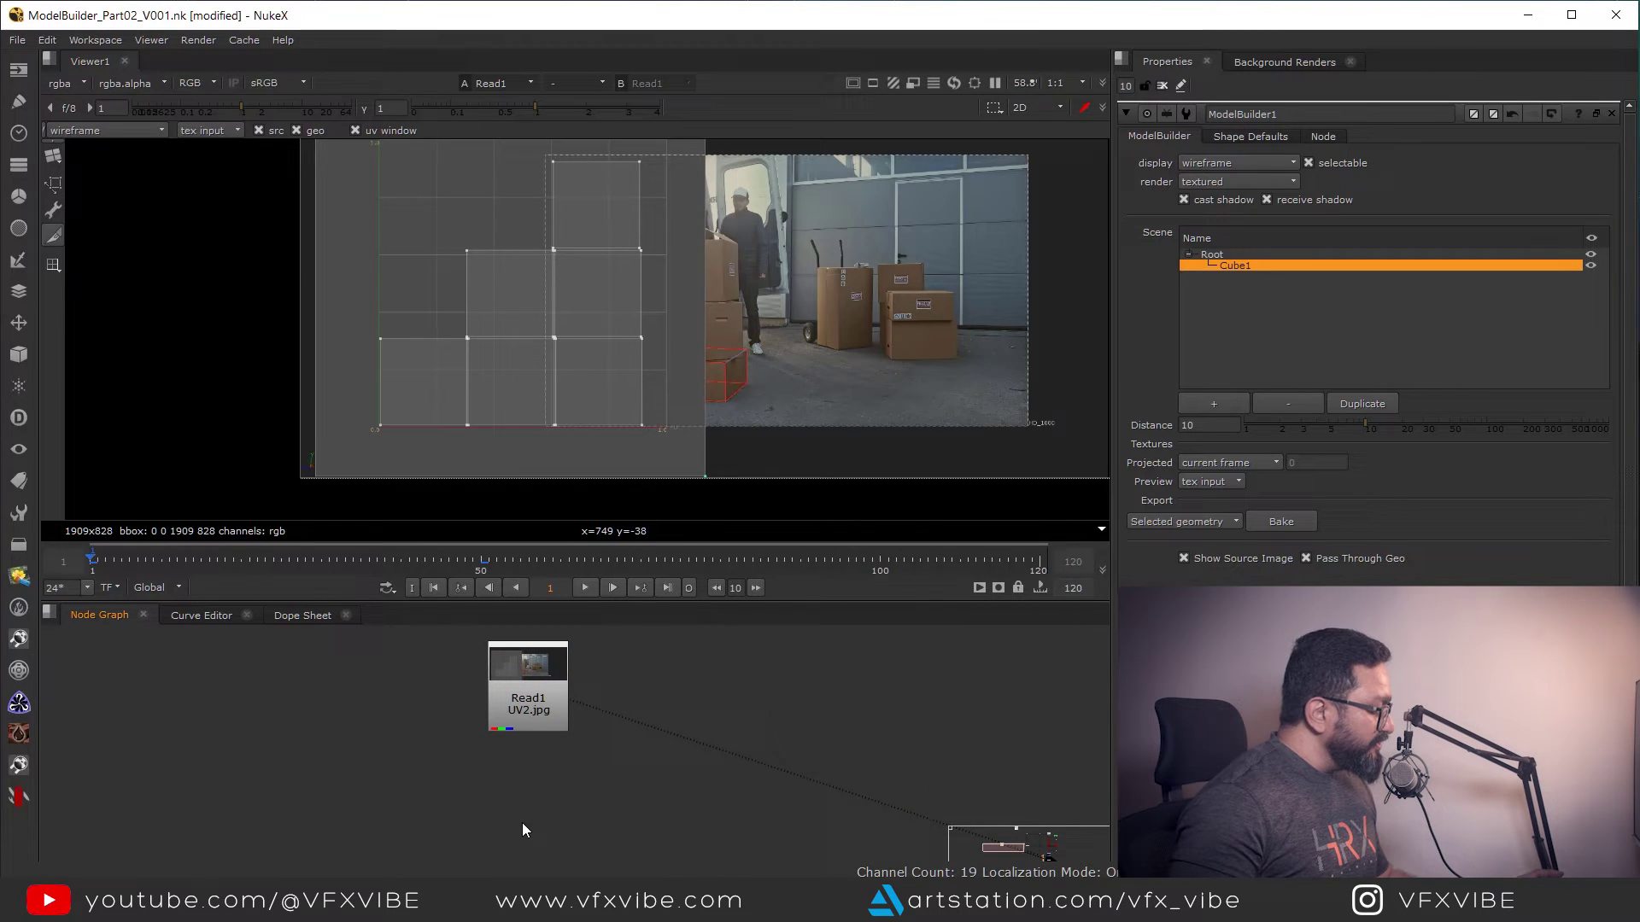
Add a Crop node below the UV2.jpg Read node, connect it and view its output.
{"action": "key", "text": "Tab"}
{"action": "type", "text": "crop"}
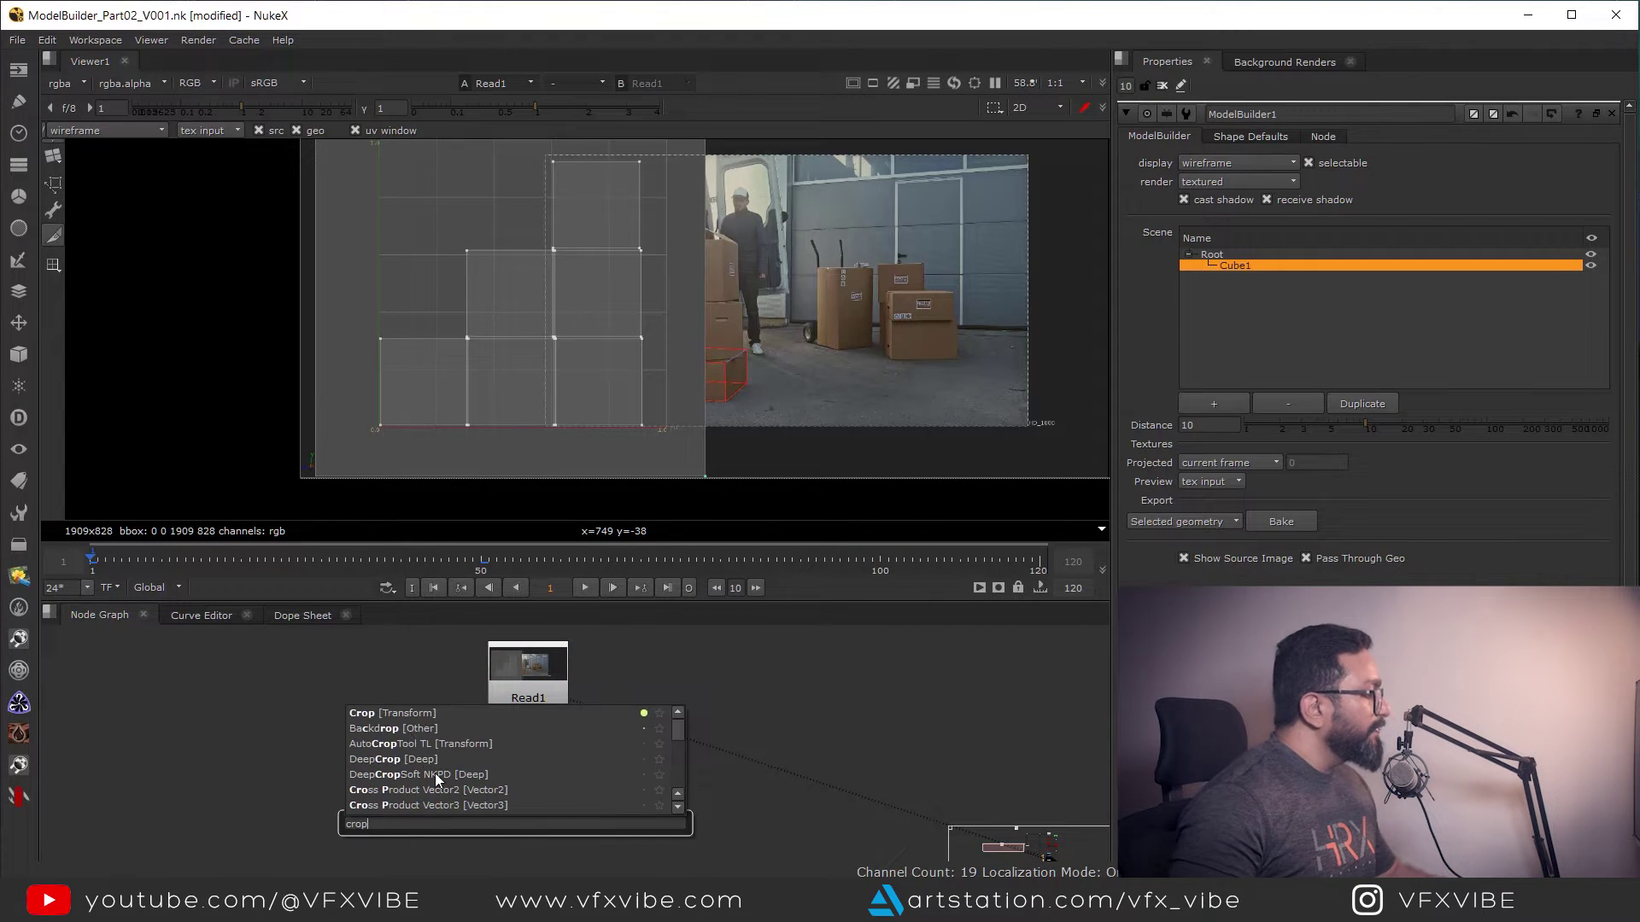
{"action": "left_click", "coordinate": [393, 714]}
{"action": "scroll", "coordinate": [533, 736], "scroll_direction": "up", "scroll_amount": 2}
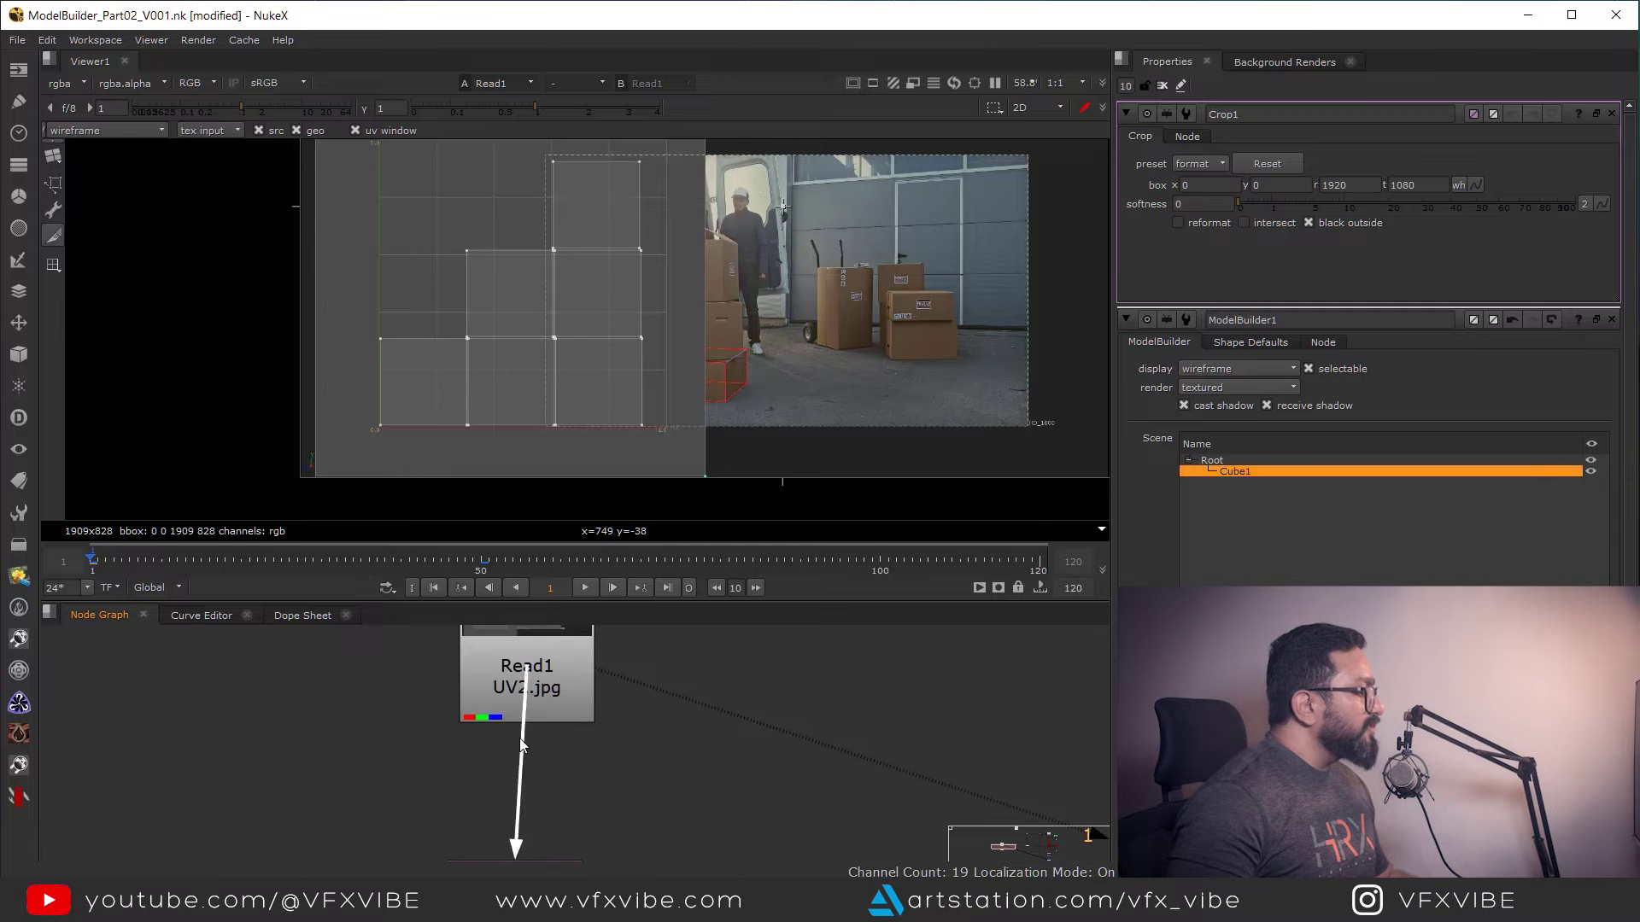
{"action": "middle_click_drag", "start_coordinate": [523, 842], "coordinate": [524, 714]}
{"action": "left_click_drag", "start_coordinate": [538, 754], "coordinate": [550, 688]}
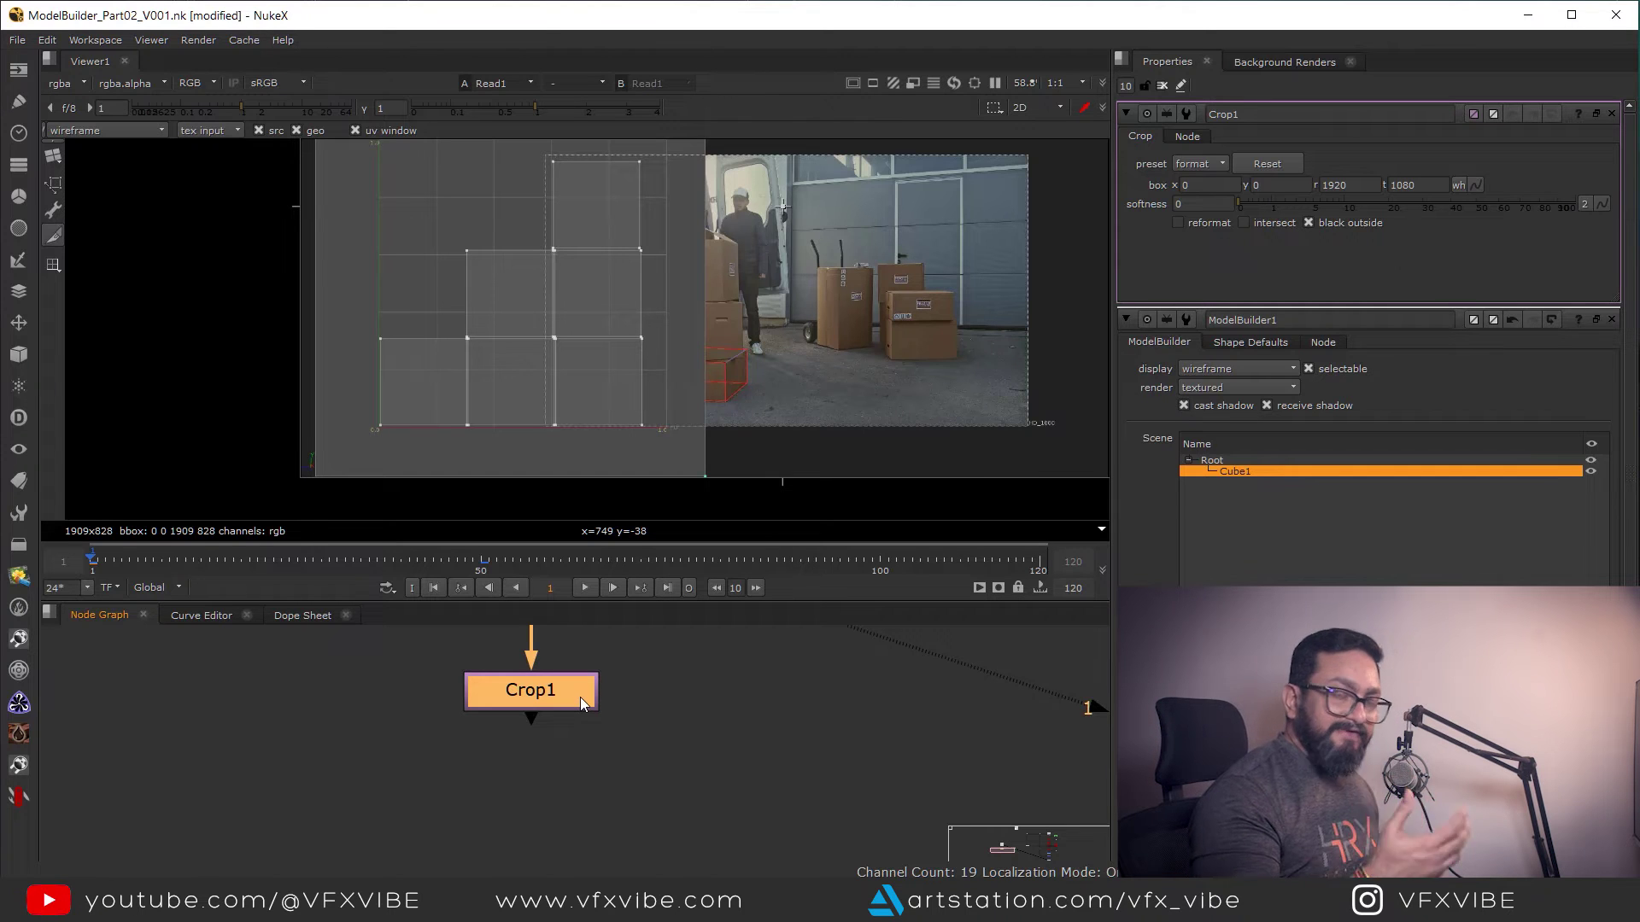
{"action": "key", "text": "1"}
{"action": "scroll", "coordinate": [678, 367], "scroll_direction": "down", "scroll_amount": 2}
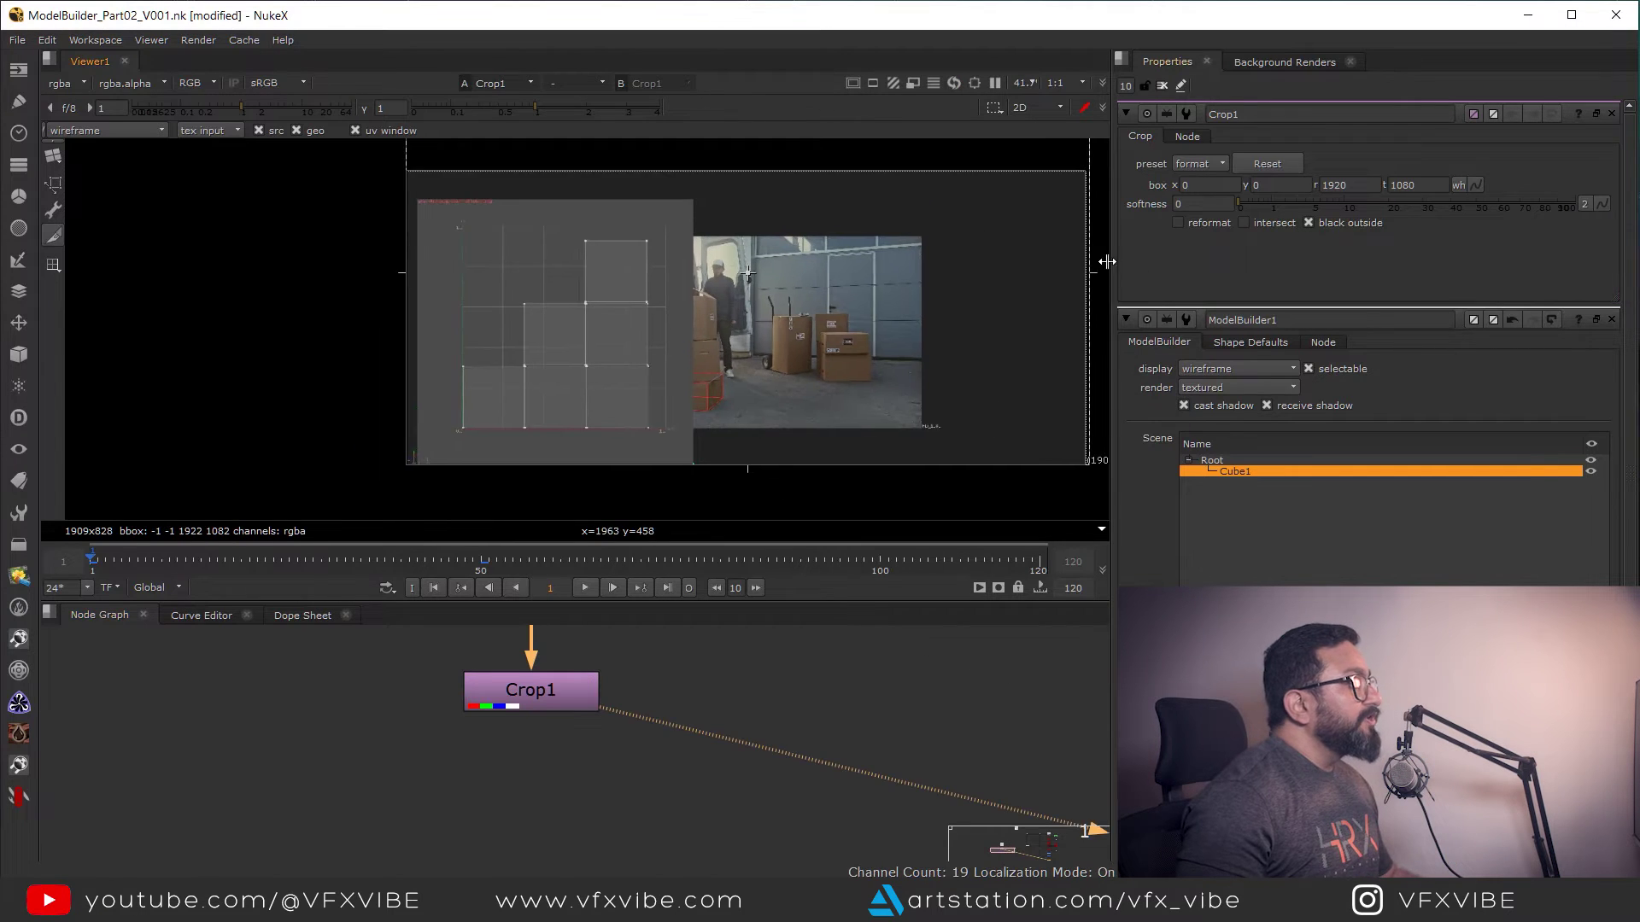
Tighten the crop box around the UV layout to about x 148, y 94, r 696, t 676.
{"action": "left_click_drag", "start_coordinate": [1093, 281], "coordinate": [658, 313]}
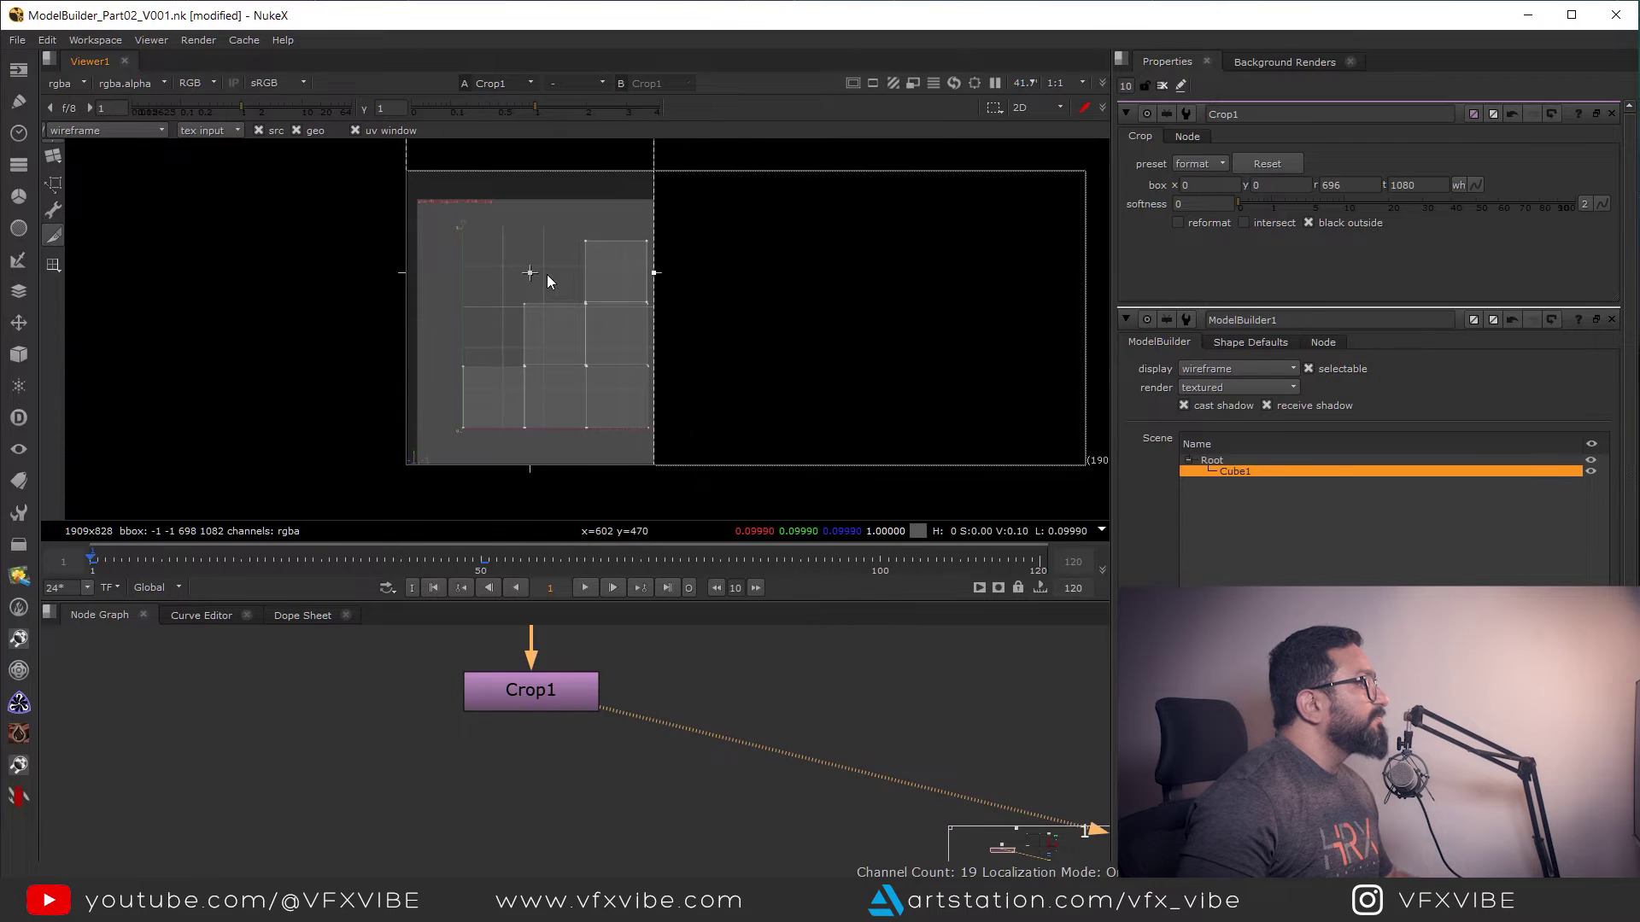
{"action": "middle_click_drag", "start_coordinate": [559, 142], "coordinate": [596, 220]}
{"action": "left_click_drag", "start_coordinate": [574, 253], "coordinate": [578, 275]}
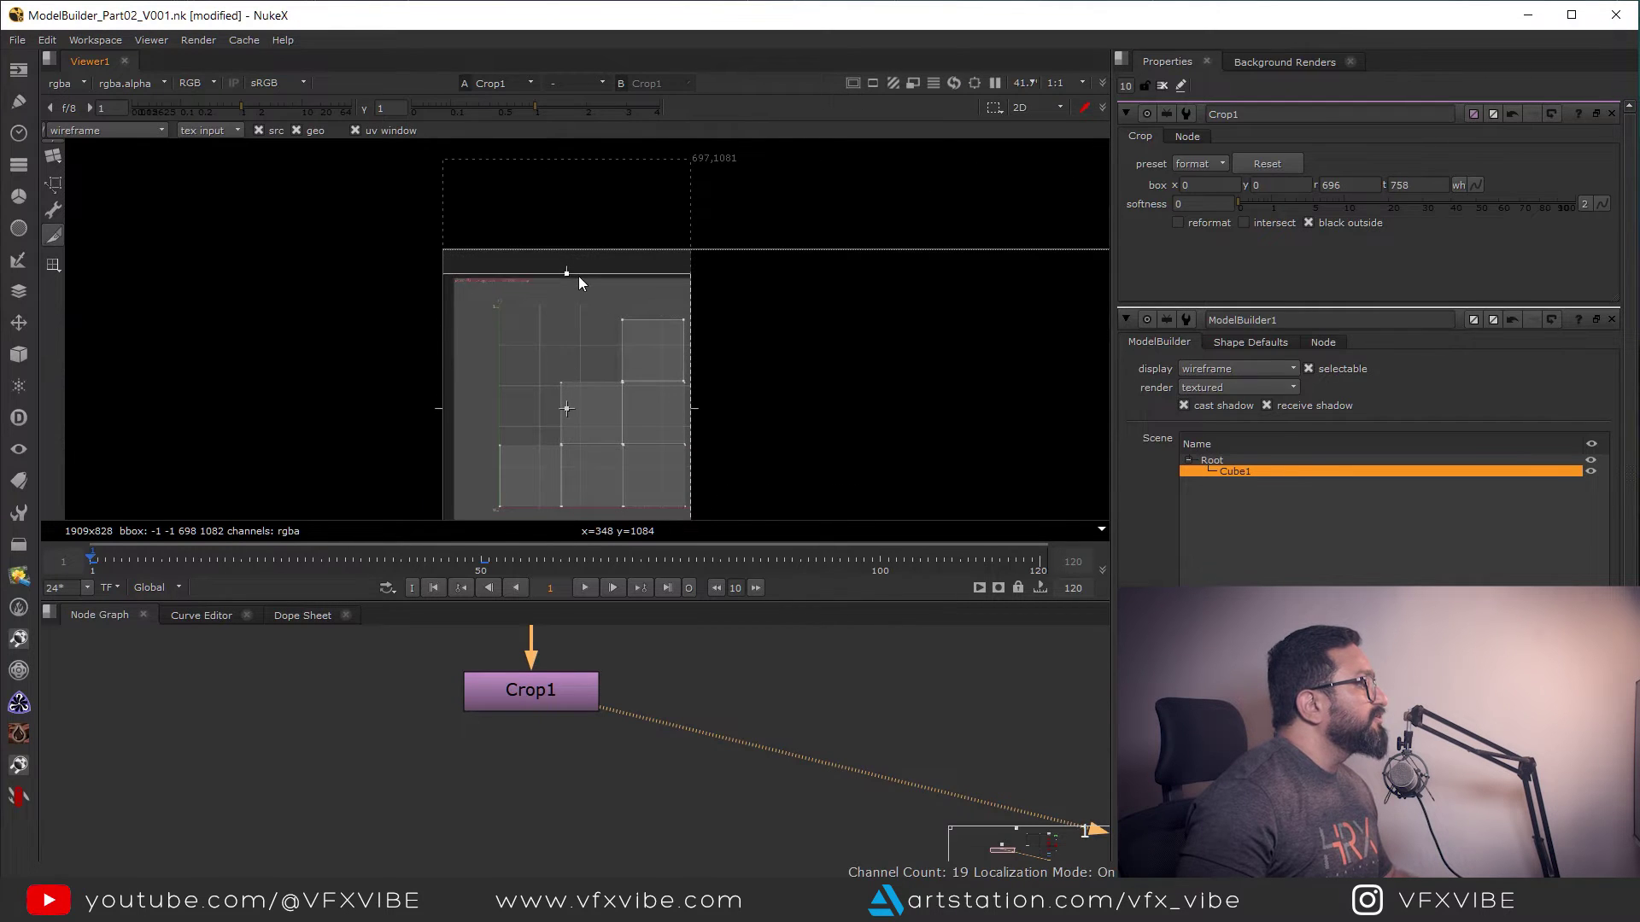
{"action": "left_click_drag", "start_coordinate": [465, 342], "coordinate": [528, 347]}
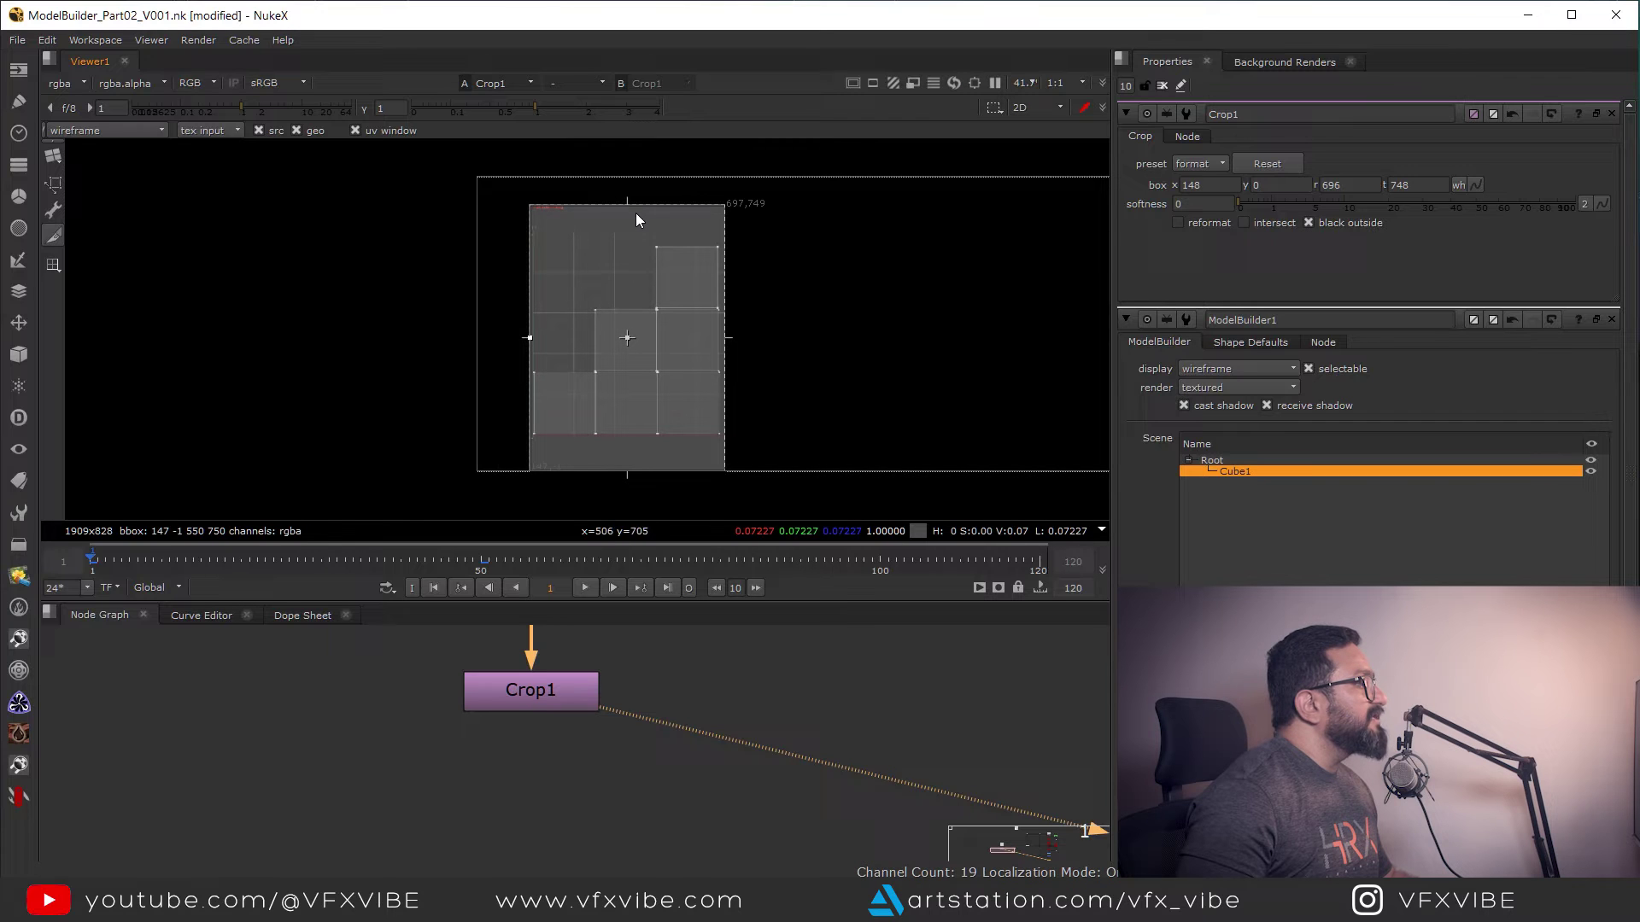
{"action": "left_click_drag", "start_coordinate": [628, 203], "coordinate": [634, 227]}
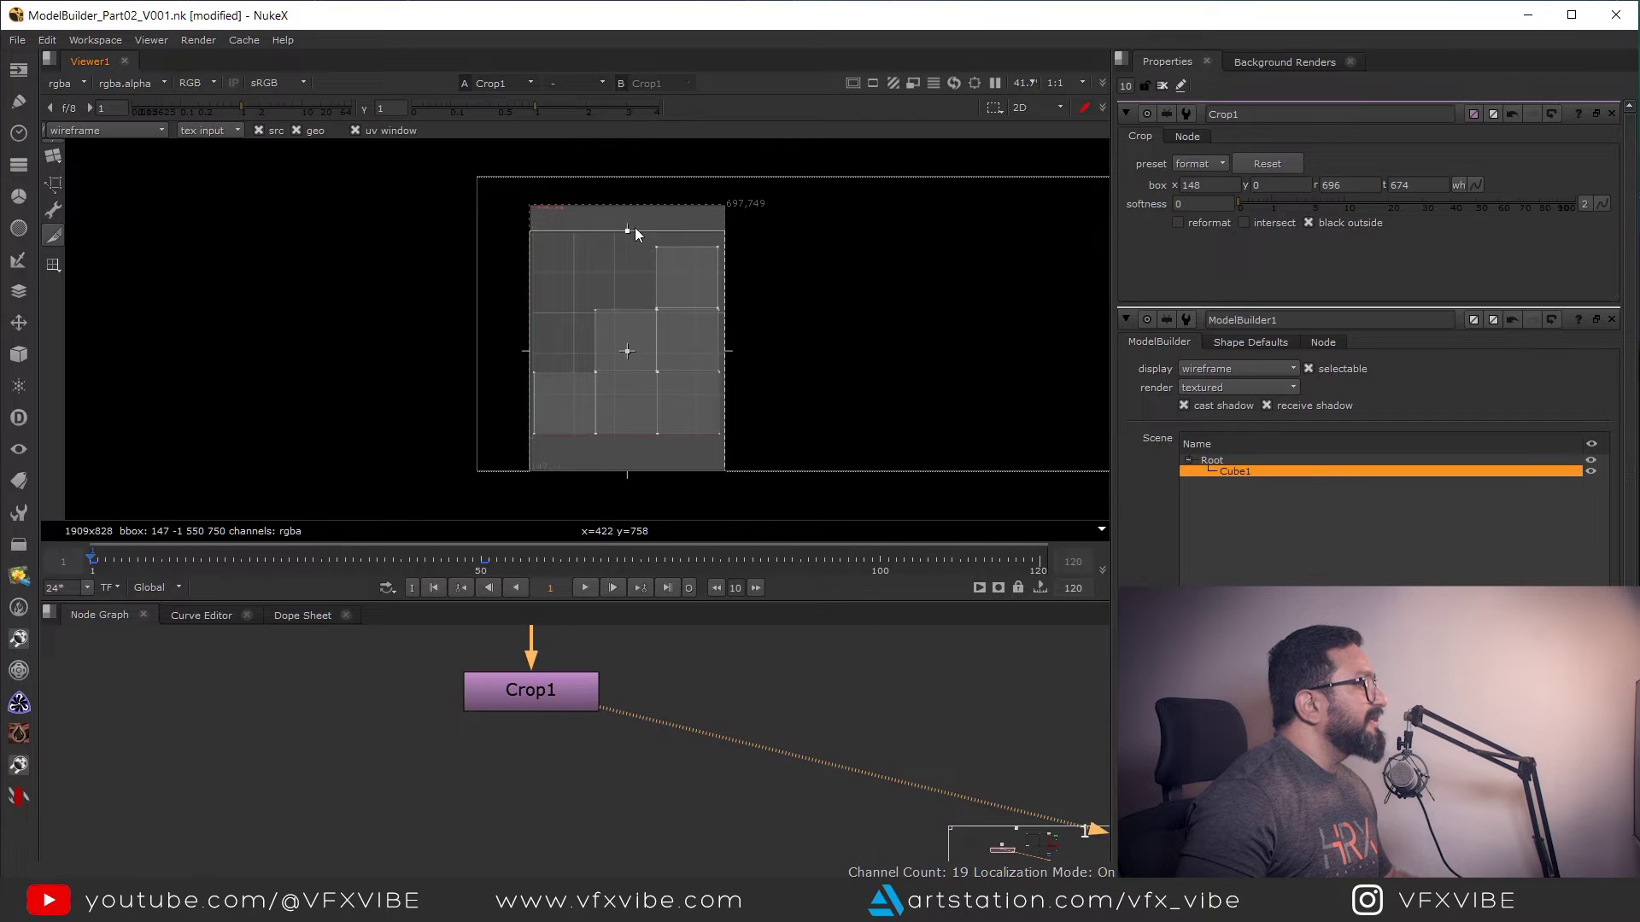
{"action": "left_click_drag", "start_coordinate": [627, 439], "coordinate": [628, 434]}
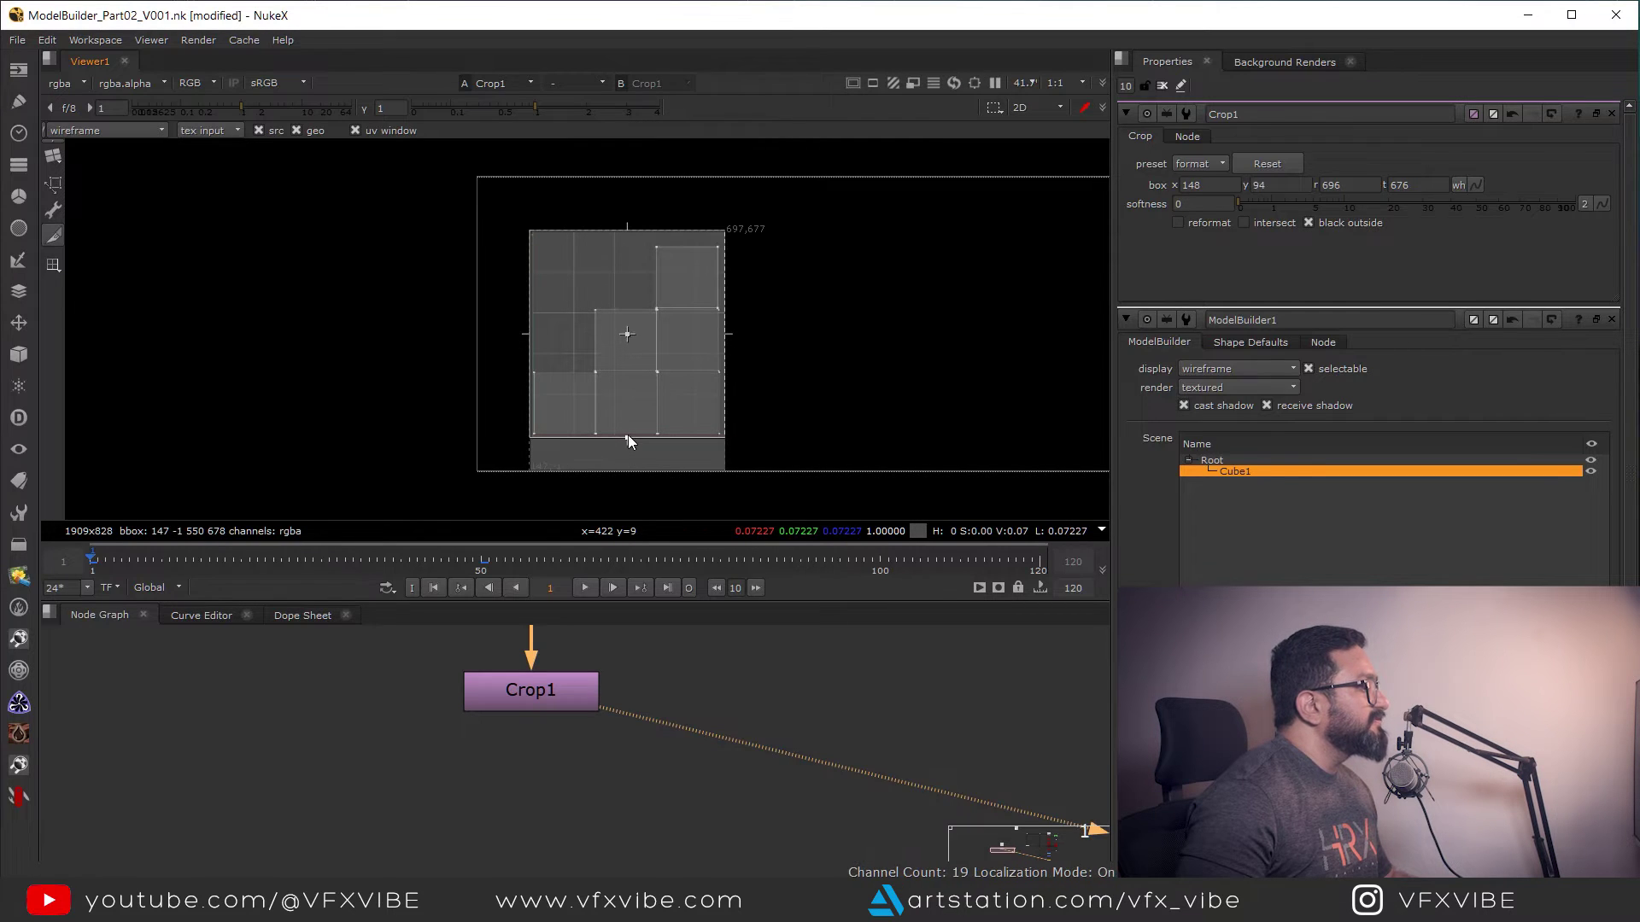
Enable reformat on the Crop node and limit the number of open property panels to 1.
{"action": "left_click", "coordinate": [540, 702]}
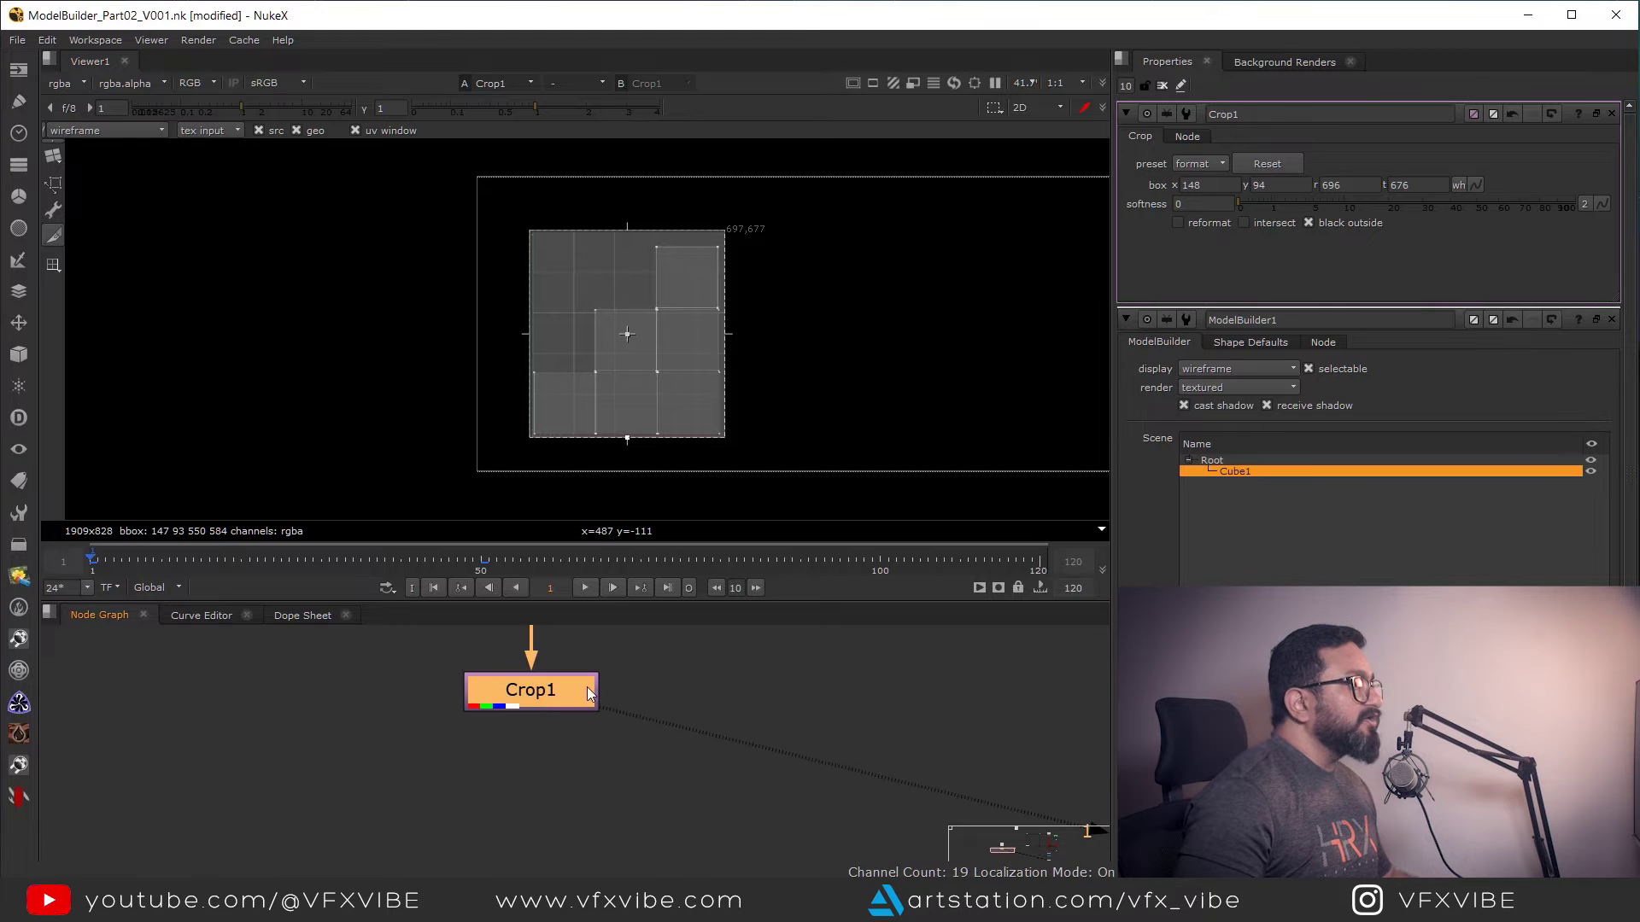
{"action": "left_click", "coordinate": [1178, 222]}
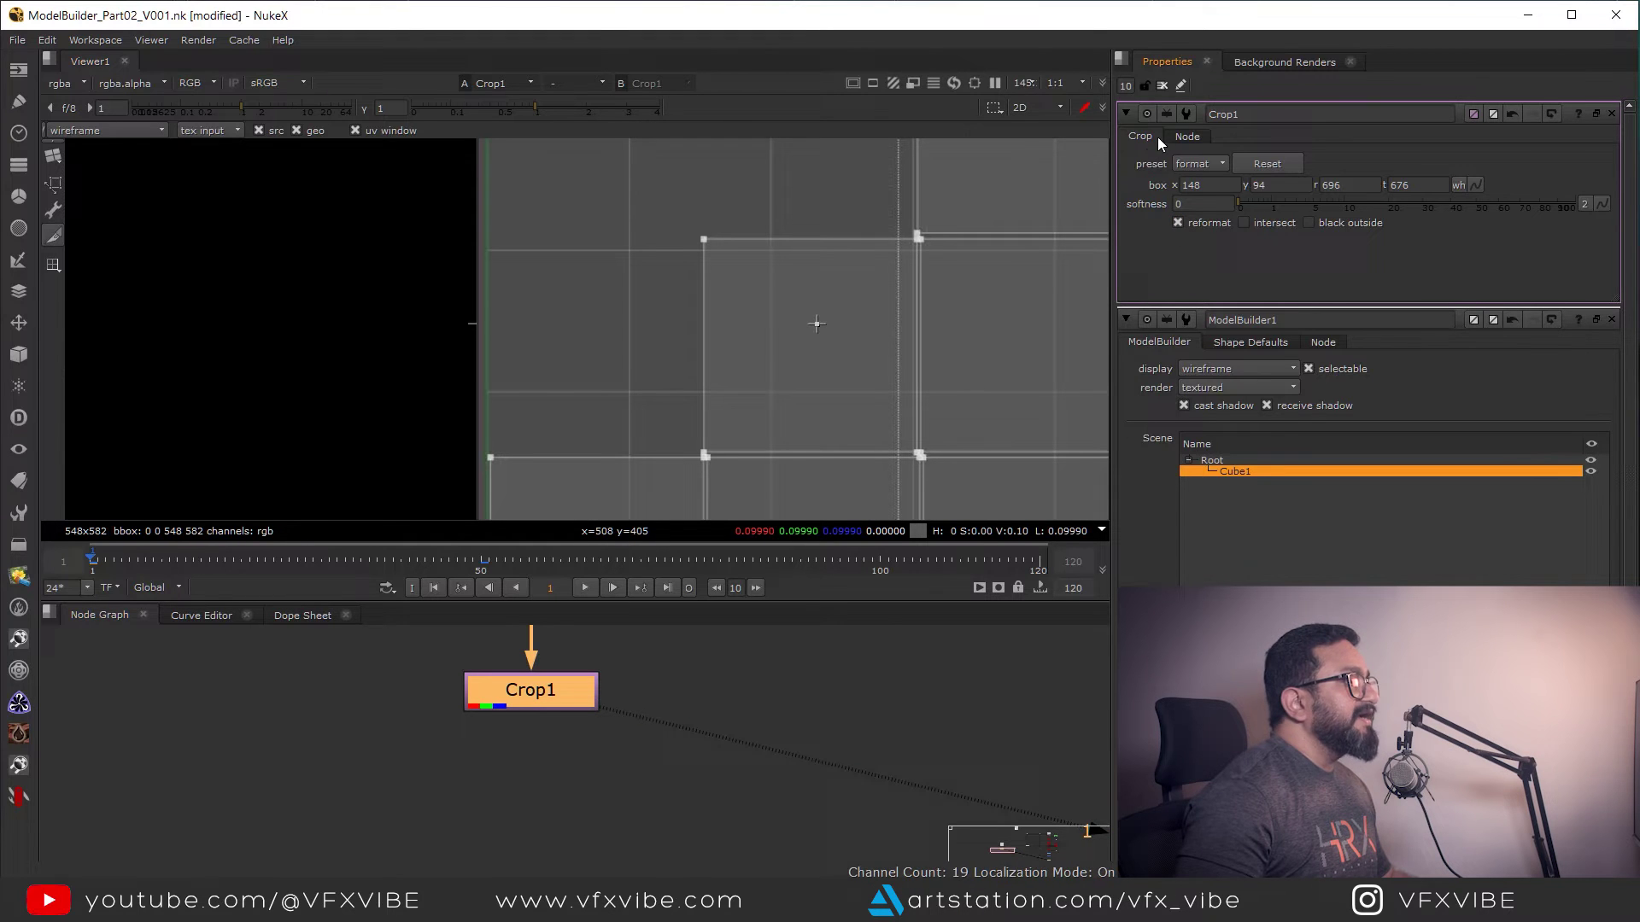
{"action": "double_click", "coordinate": [1126, 85]}
{"action": "type", "text": "1"}
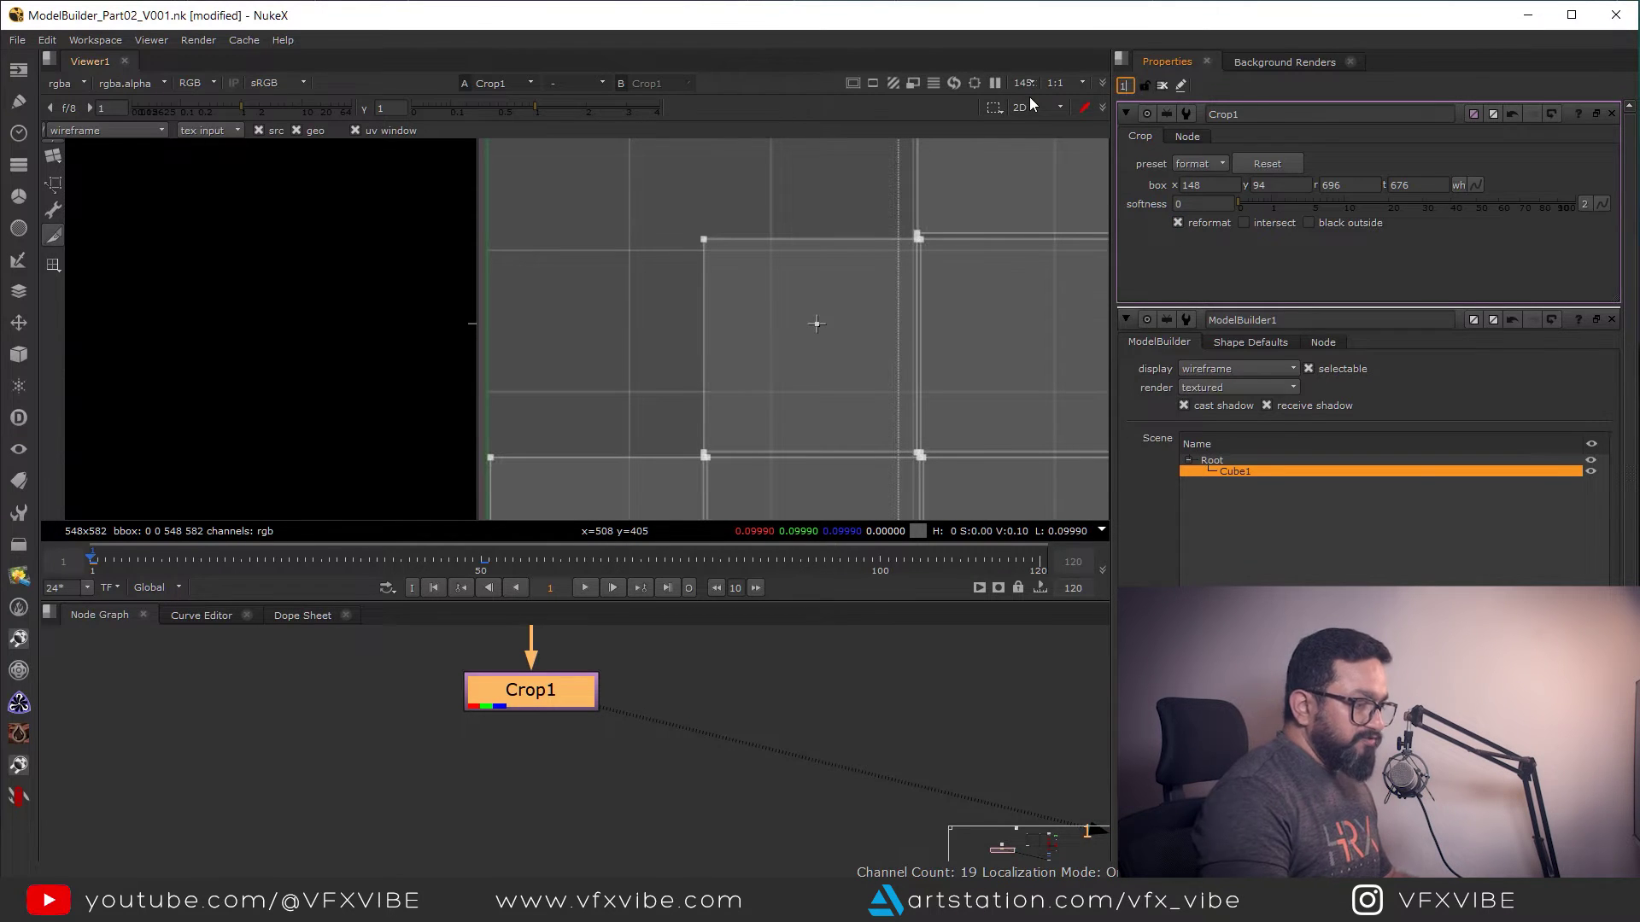
{"action": "key", "text": "Return"}
{"action": "scroll", "coordinate": [768, 384], "scroll_direction": "down", "scroll_amount": 5}
{"action": "scroll", "coordinate": [813, 417], "scroll_direction": "up", "scroll_amount": 2}
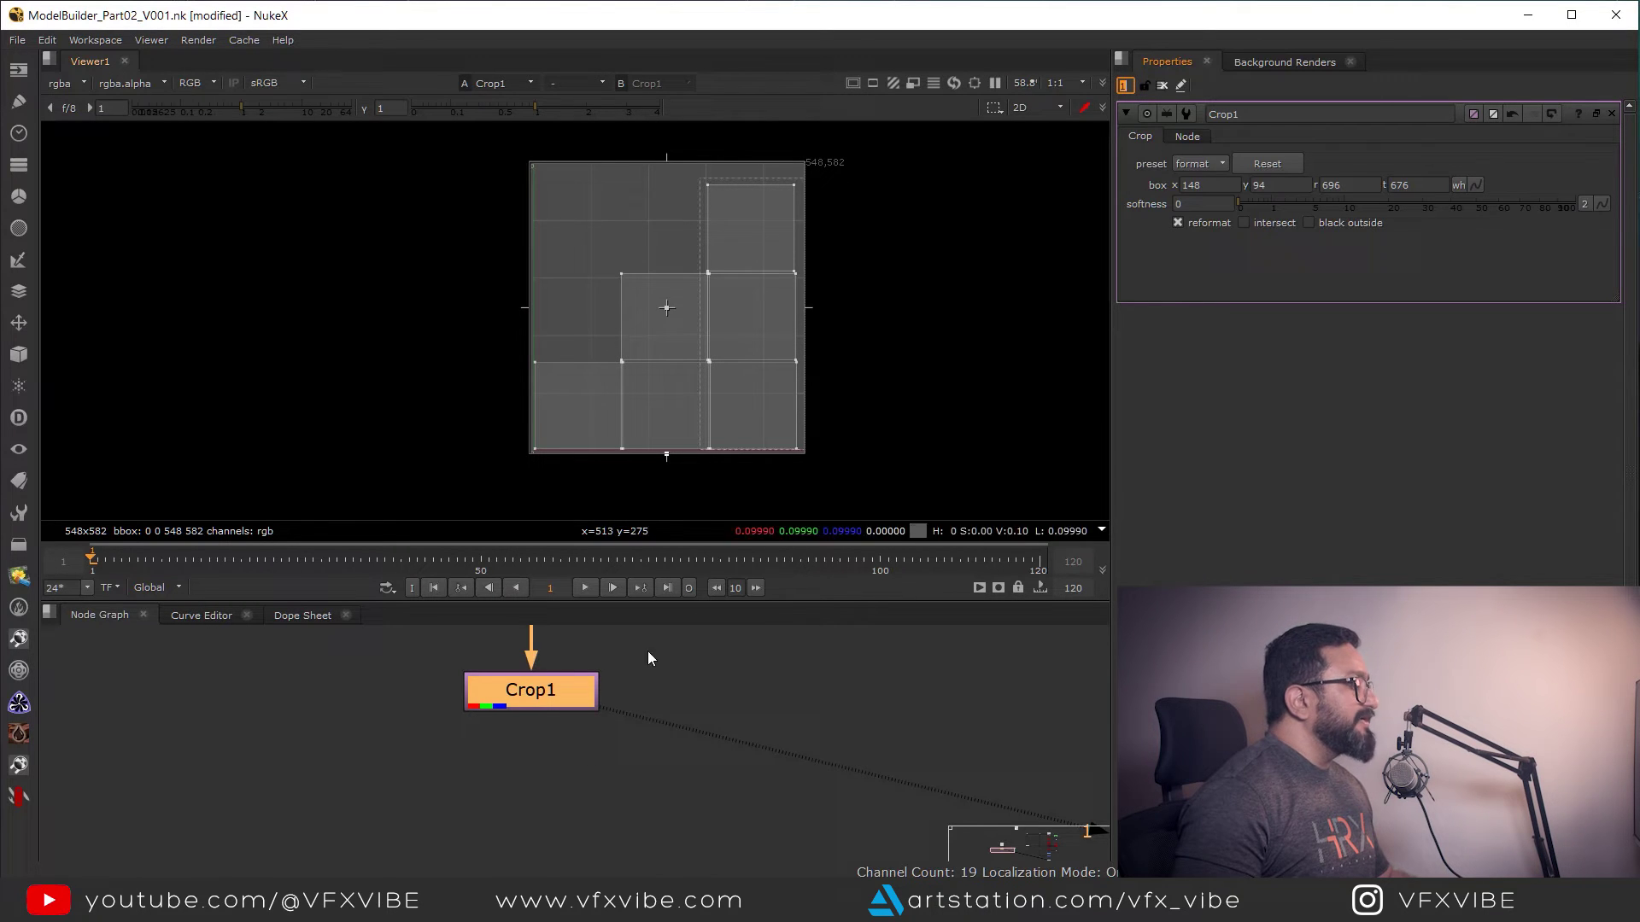
Add a Reformat node, connect it directly below the Crop node and view its output.
{"action": "left_click", "coordinate": [525, 770]}
{"action": "key", "text": "Tab"}
{"action": "type", "text": "ref"}
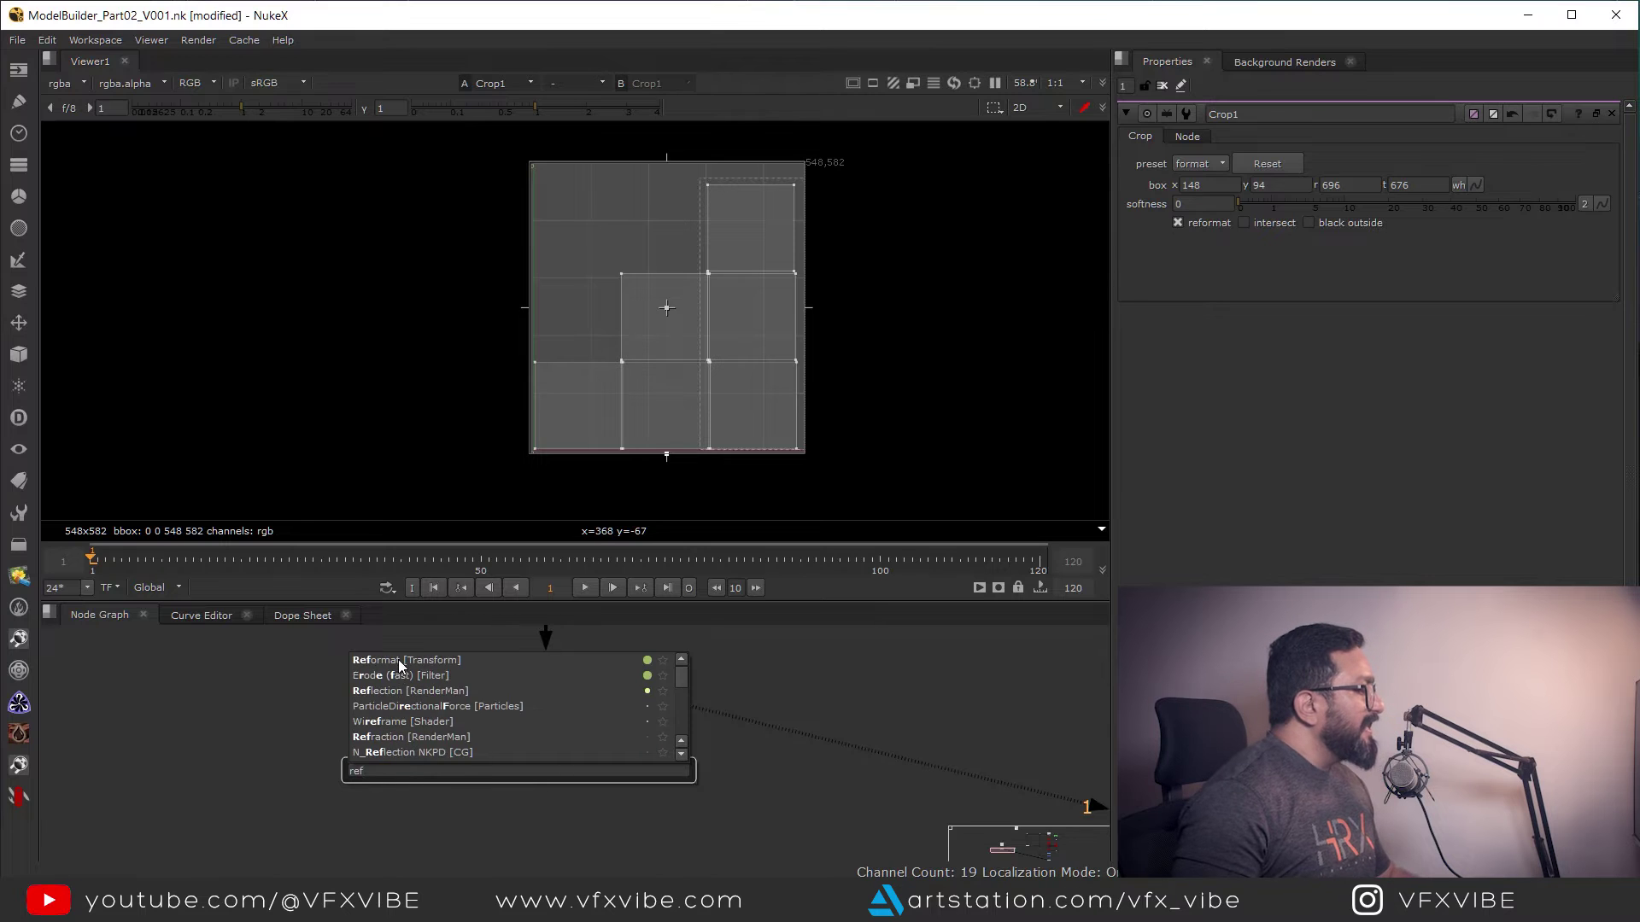
{"action": "left_click", "coordinate": [398, 660]}
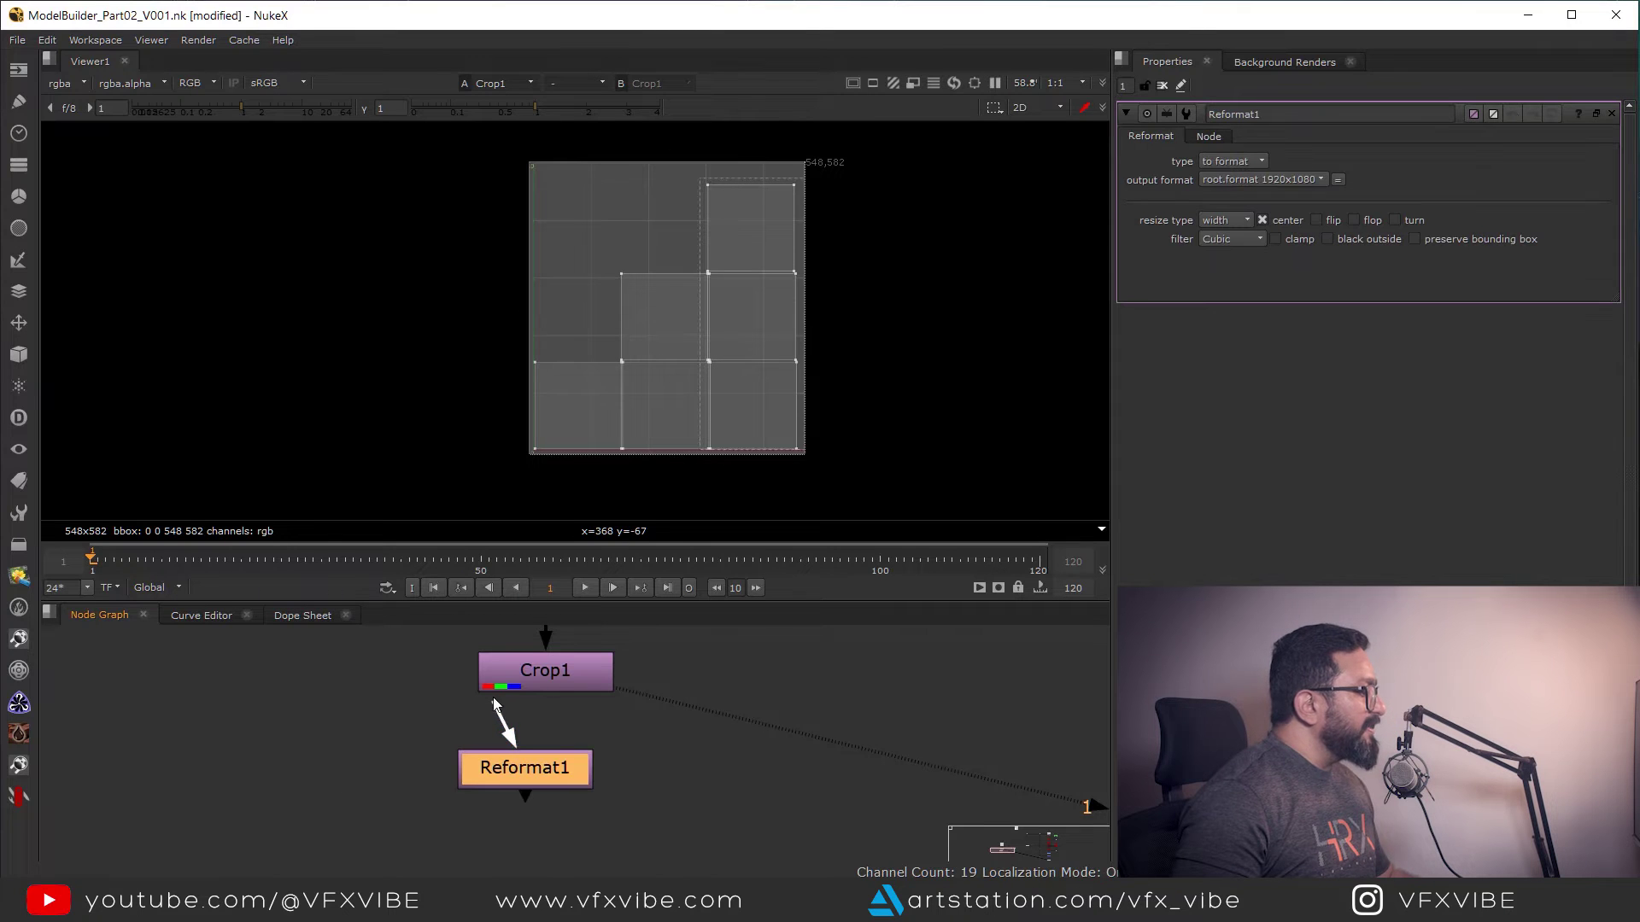
{"action": "left_click_drag", "start_coordinate": [546, 776], "coordinate": [551, 774]}
{"action": "key", "text": "1"}
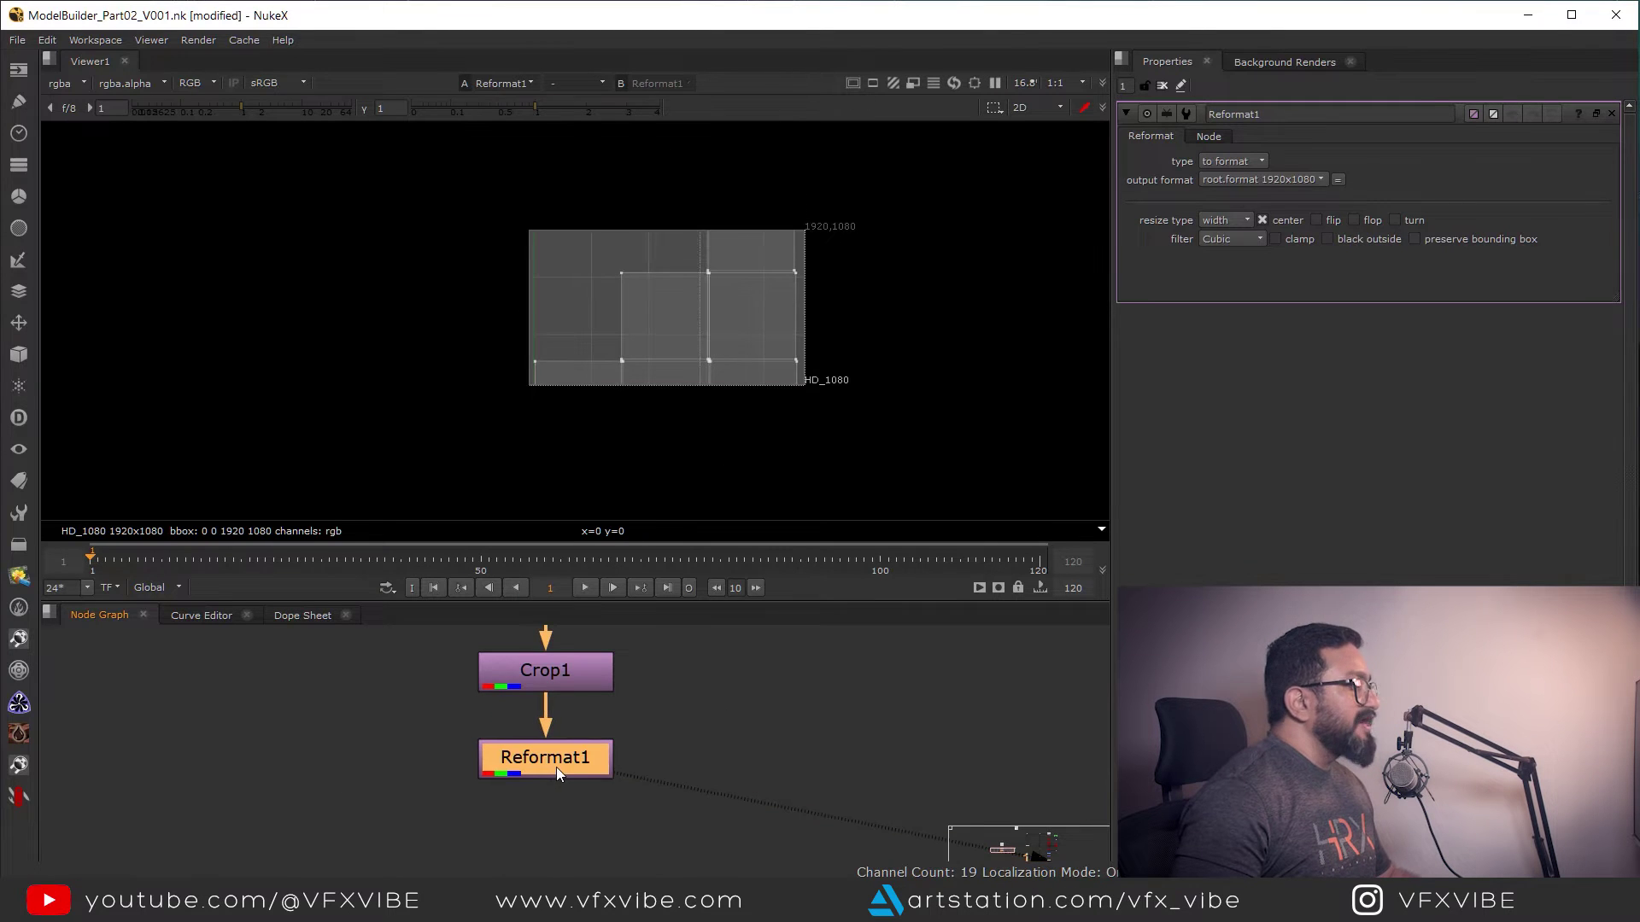
Set the Reformat node's output format to square_512 and compare width and height resizing, keeping the resize type at height.
{"action": "left_click", "coordinate": [1260, 180]}
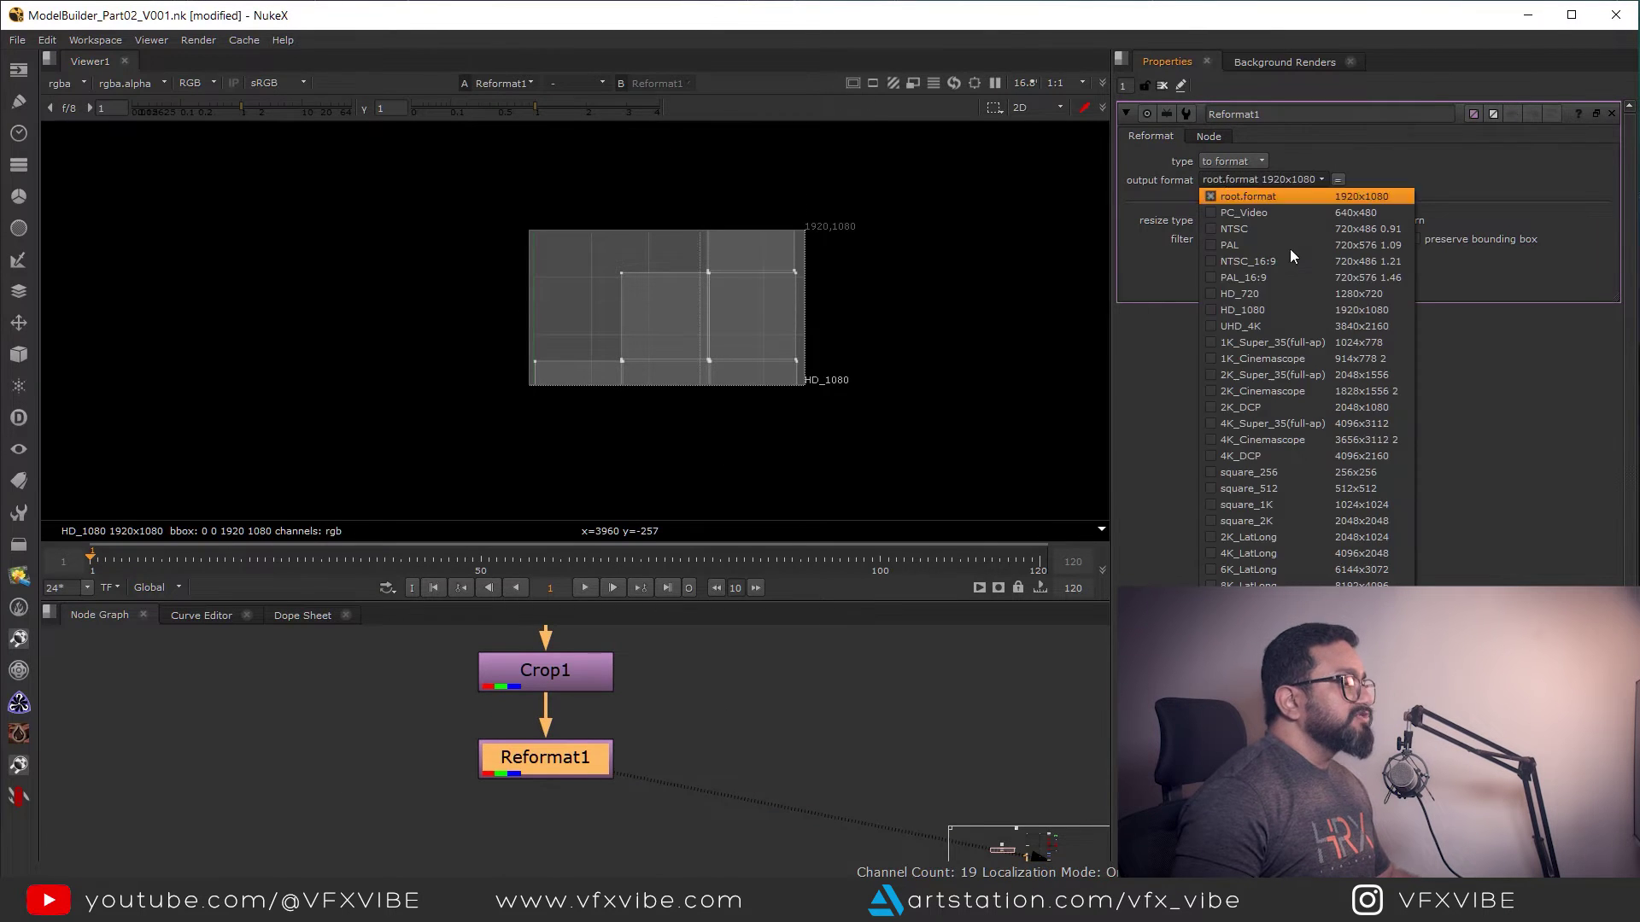
{"action": "left_click", "coordinate": [1264, 495]}
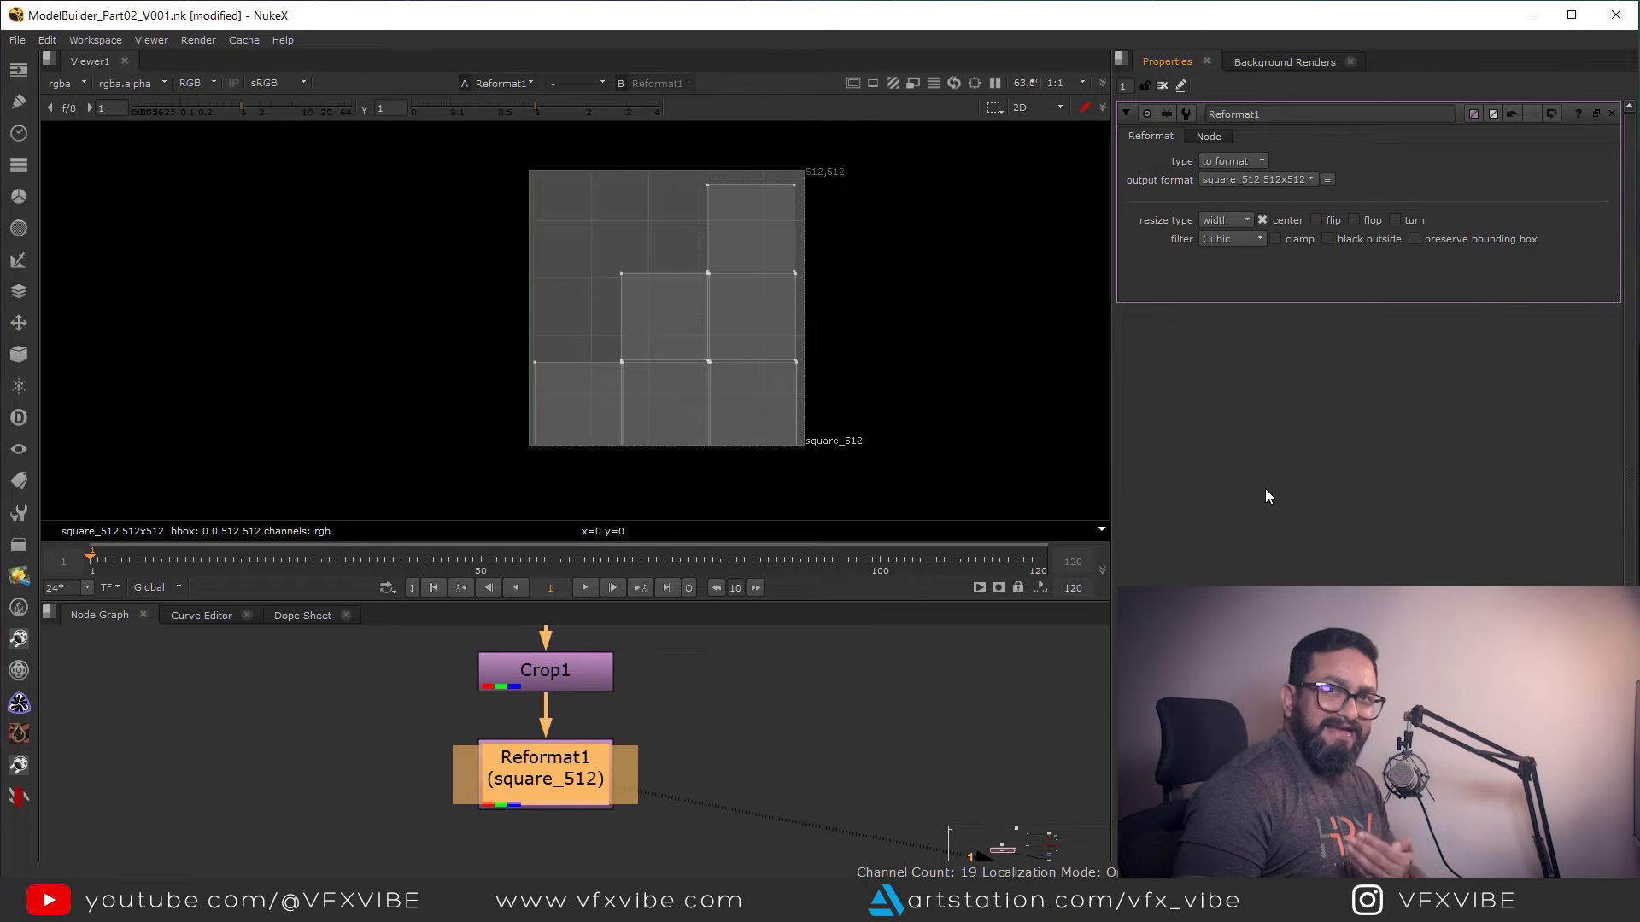
{"action": "left_click", "coordinate": [1227, 219]}
{"action": "left_click", "coordinate": [1238, 238]}
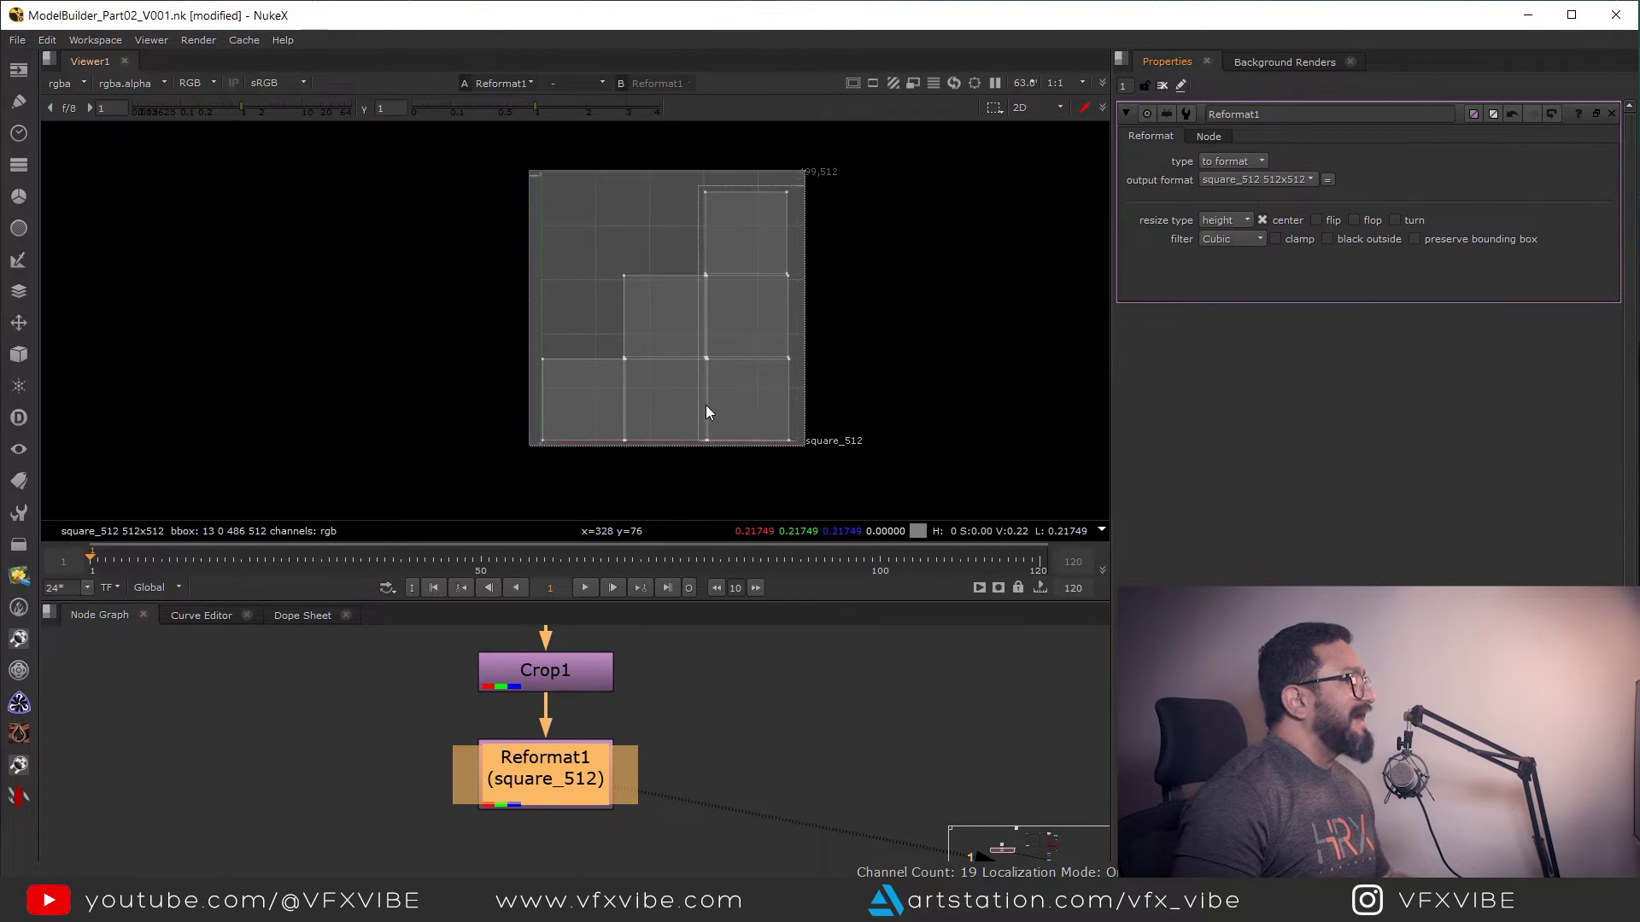
{"action": "left_click", "coordinate": [1224, 220]}
{"action": "left_click", "coordinate": [1225, 202]}
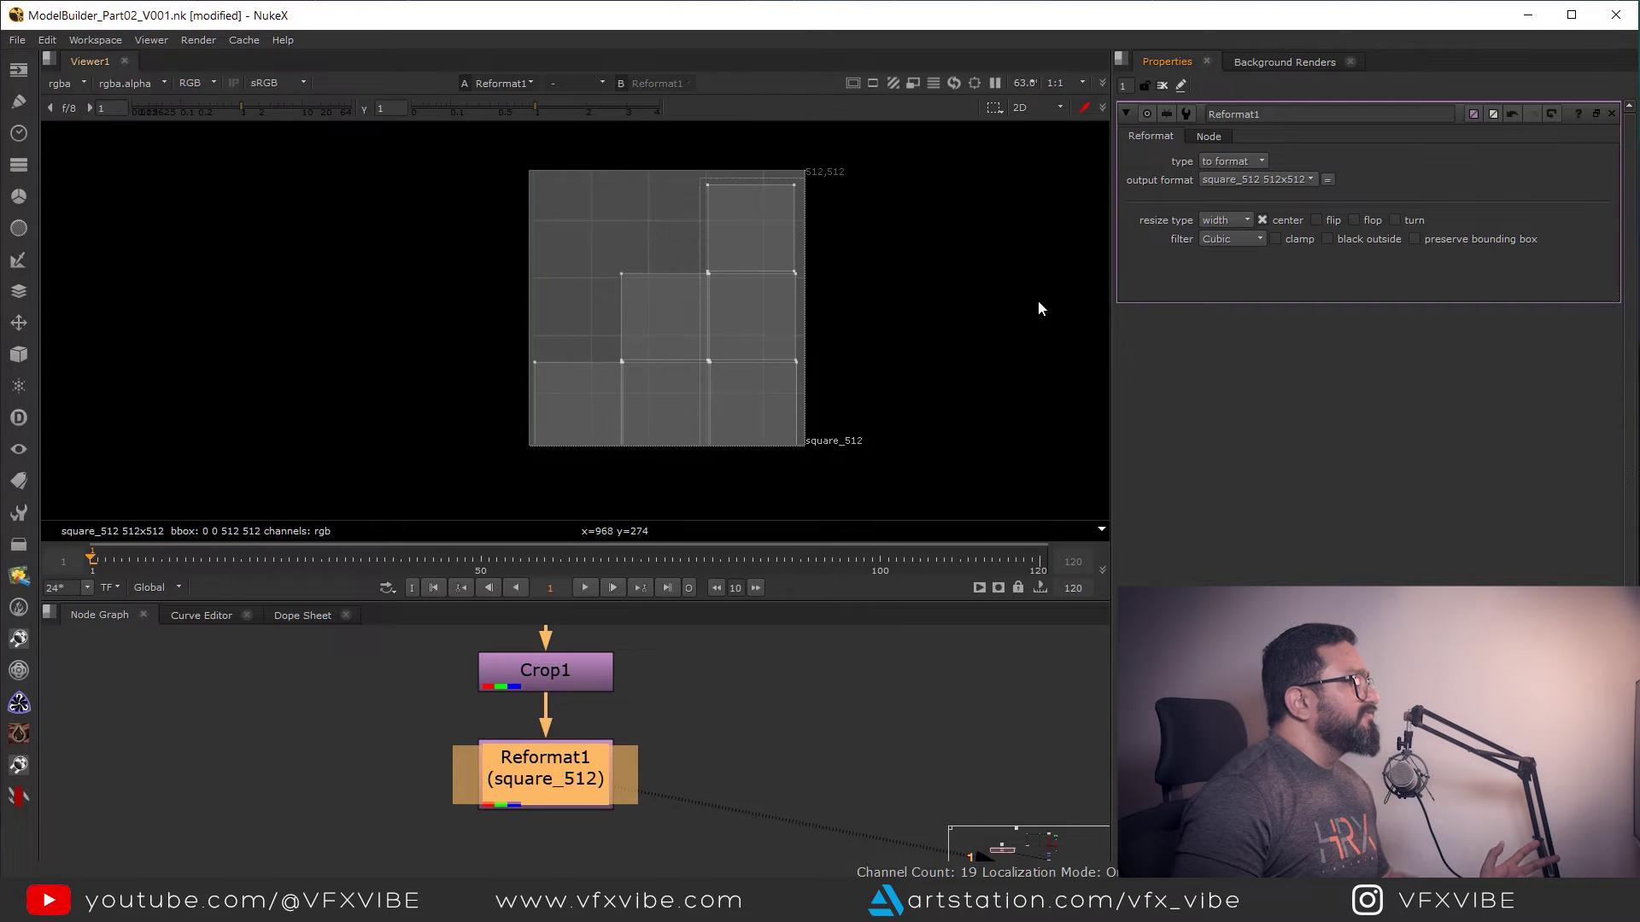
{"action": "left_click", "coordinate": [1233, 219]}
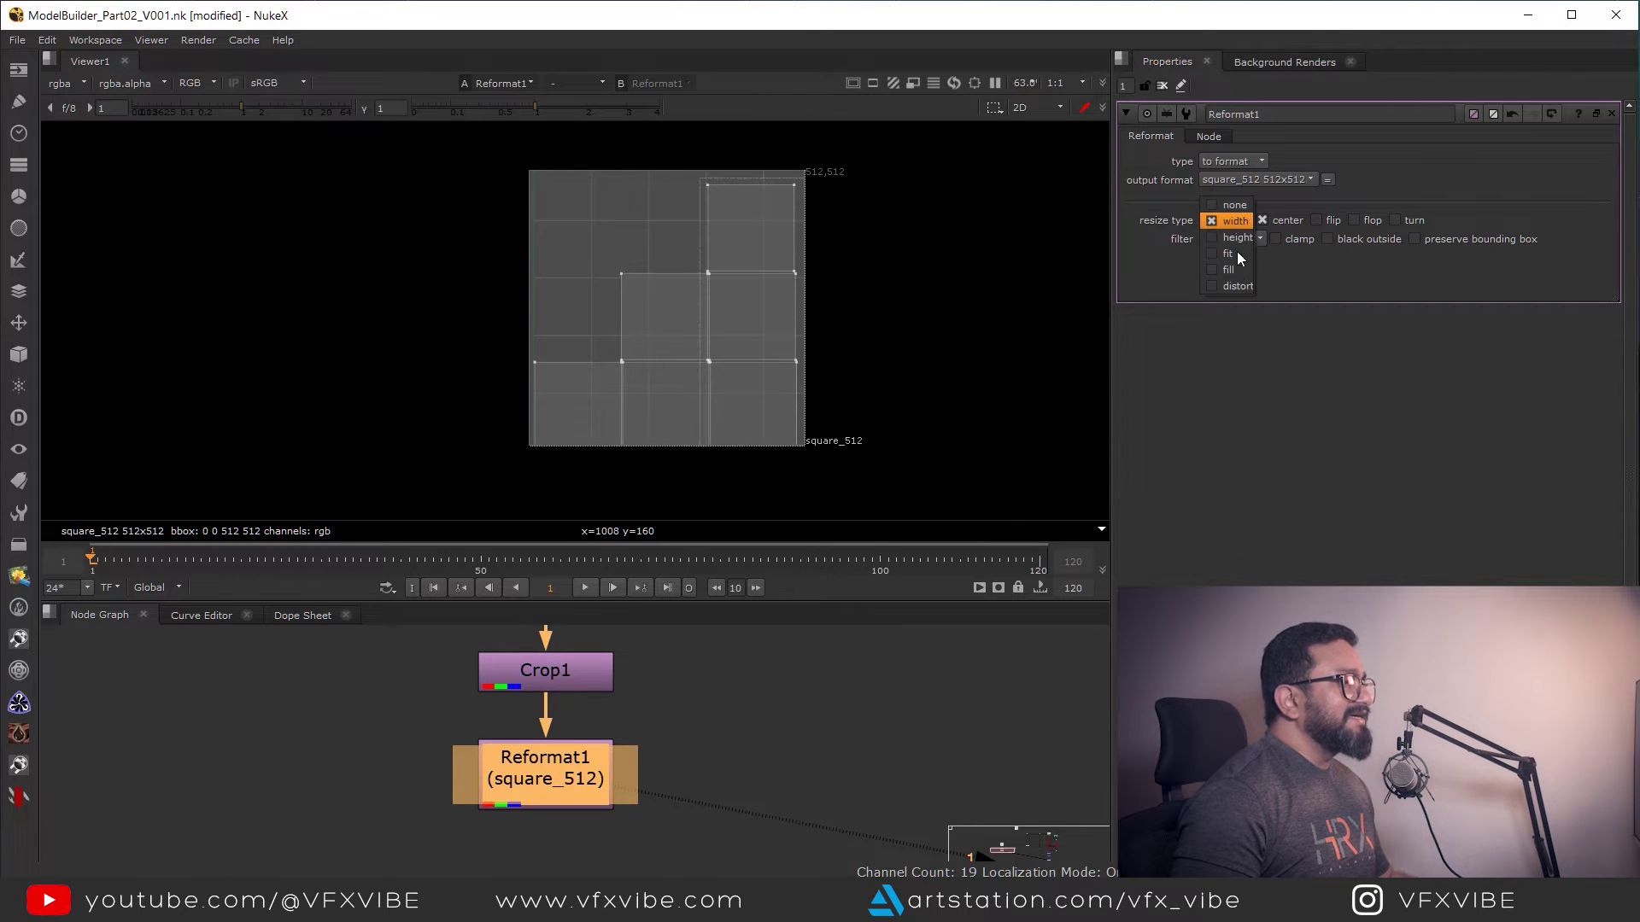
{"action": "left_click", "coordinate": [1235, 238]}
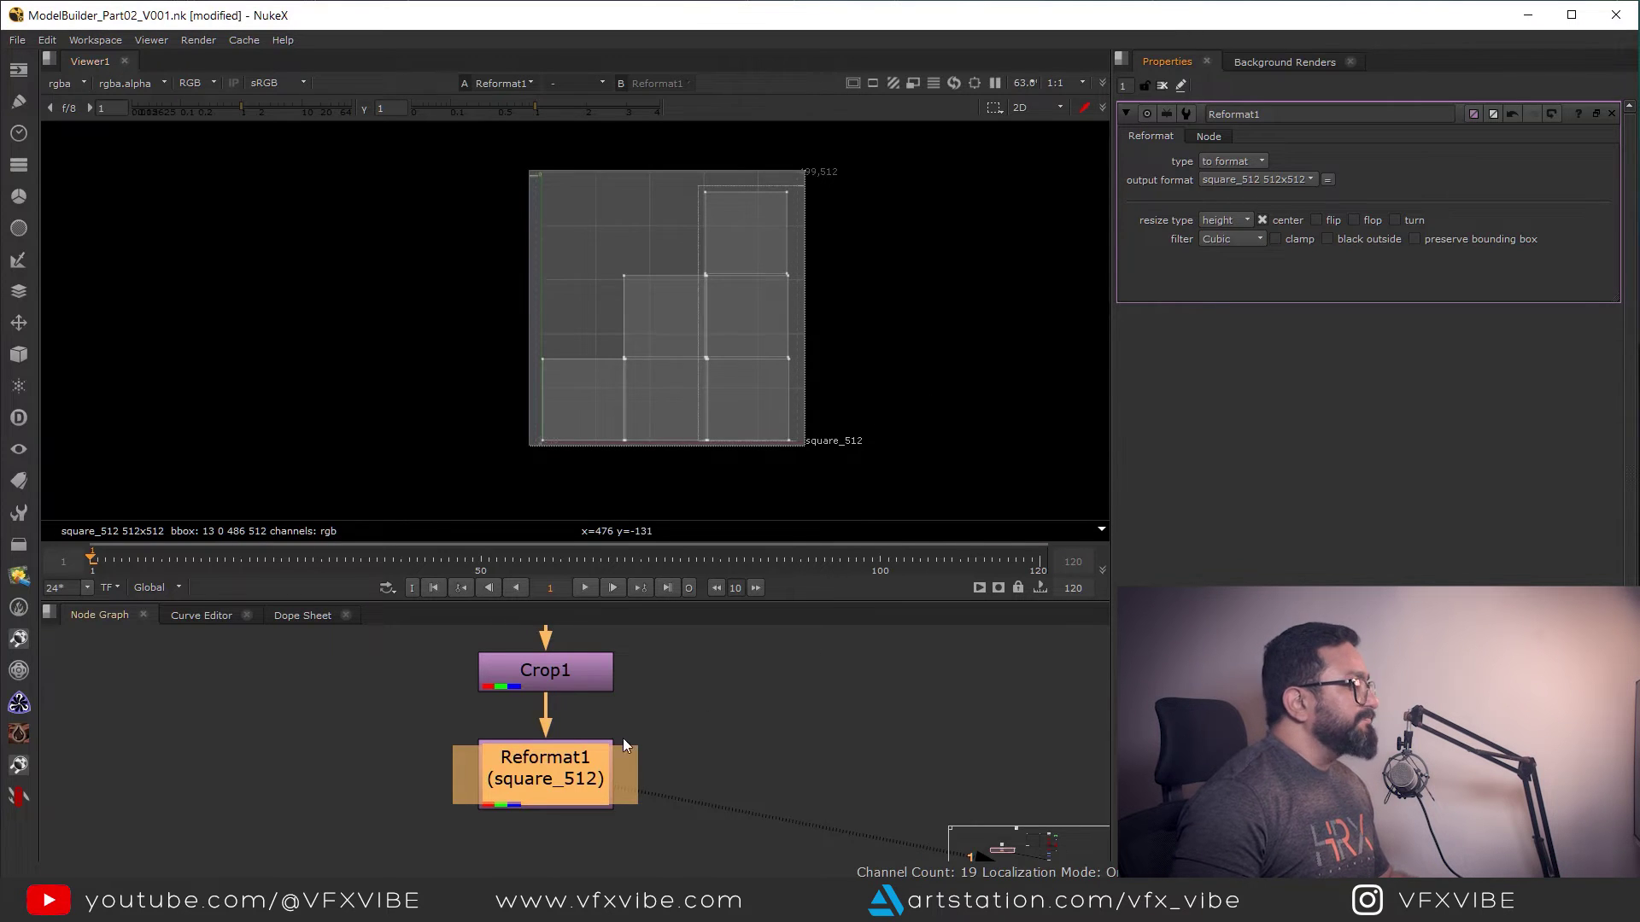
Show the ModelBuilder node in the viewer and open its properties with the cube in view.
{"action": "scroll", "coordinate": [626, 742], "scroll_direction": "down", "scroll_amount": 3}
{"action": "scroll", "coordinate": [602, 377], "scroll_direction": "up", "scroll_amount": 4}
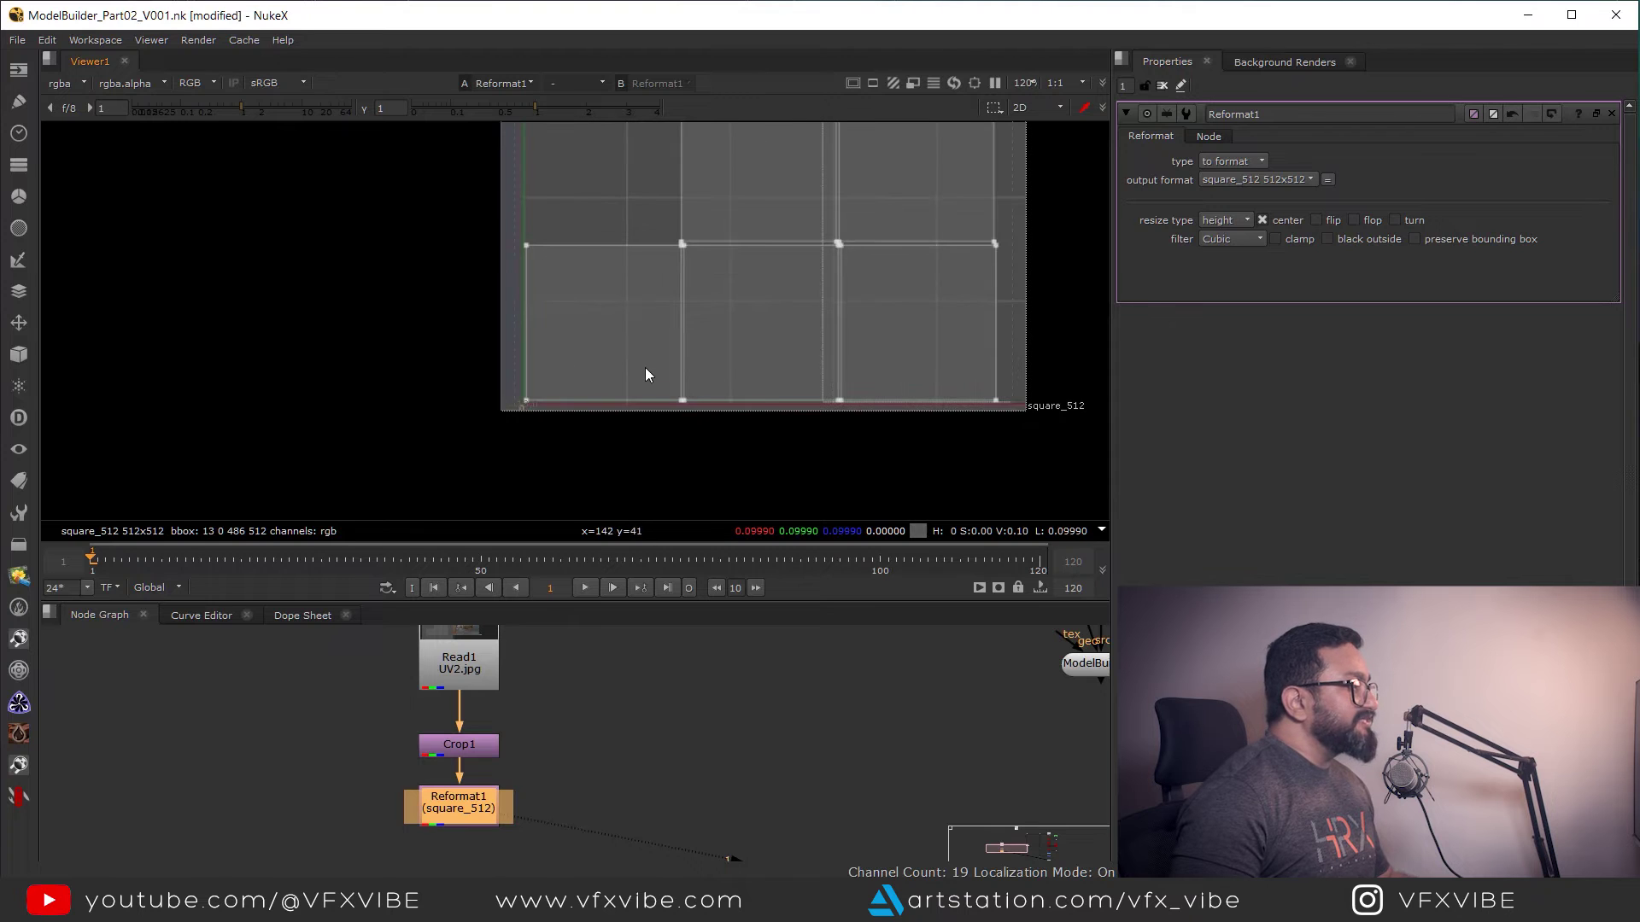
{"action": "middle_click_drag", "start_coordinate": [925, 668], "coordinate": [865, 710]}
{"action": "middle_click_drag", "start_coordinate": [602, 318], "coordinate": [556, 309]}
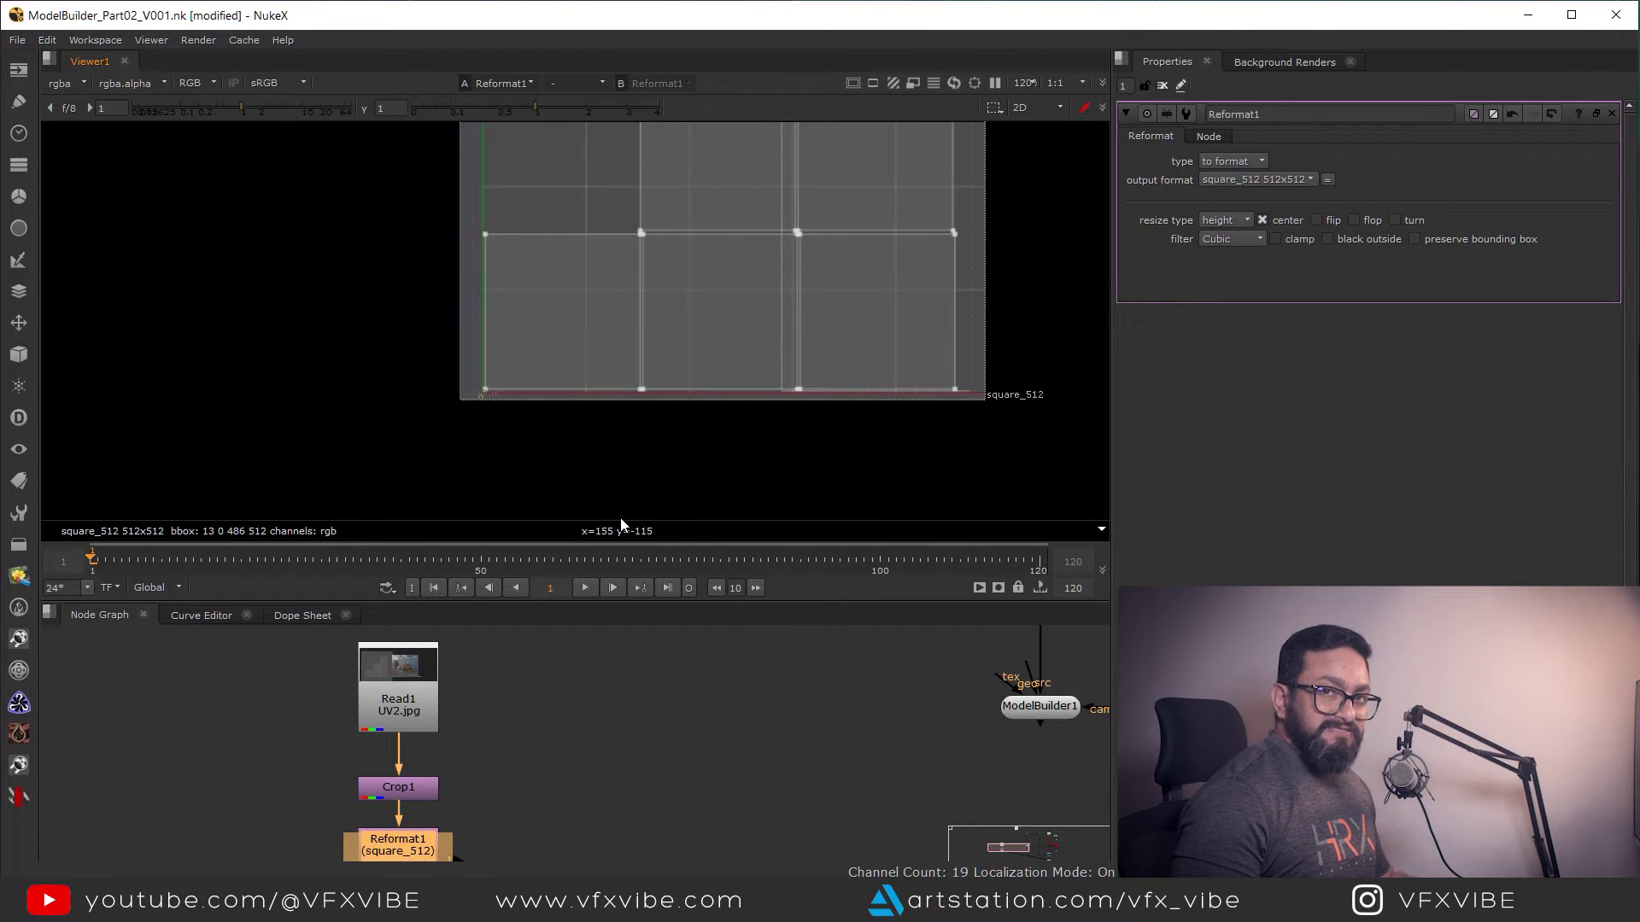
{"action": "scroll", "coordinate": [667, 684], "scroll_direction": "down", "scroll_amount": 4}
{"action": "scroll", "coordinate": [668, 751], "scroll_direction": "up", "scroll_amount": 5}
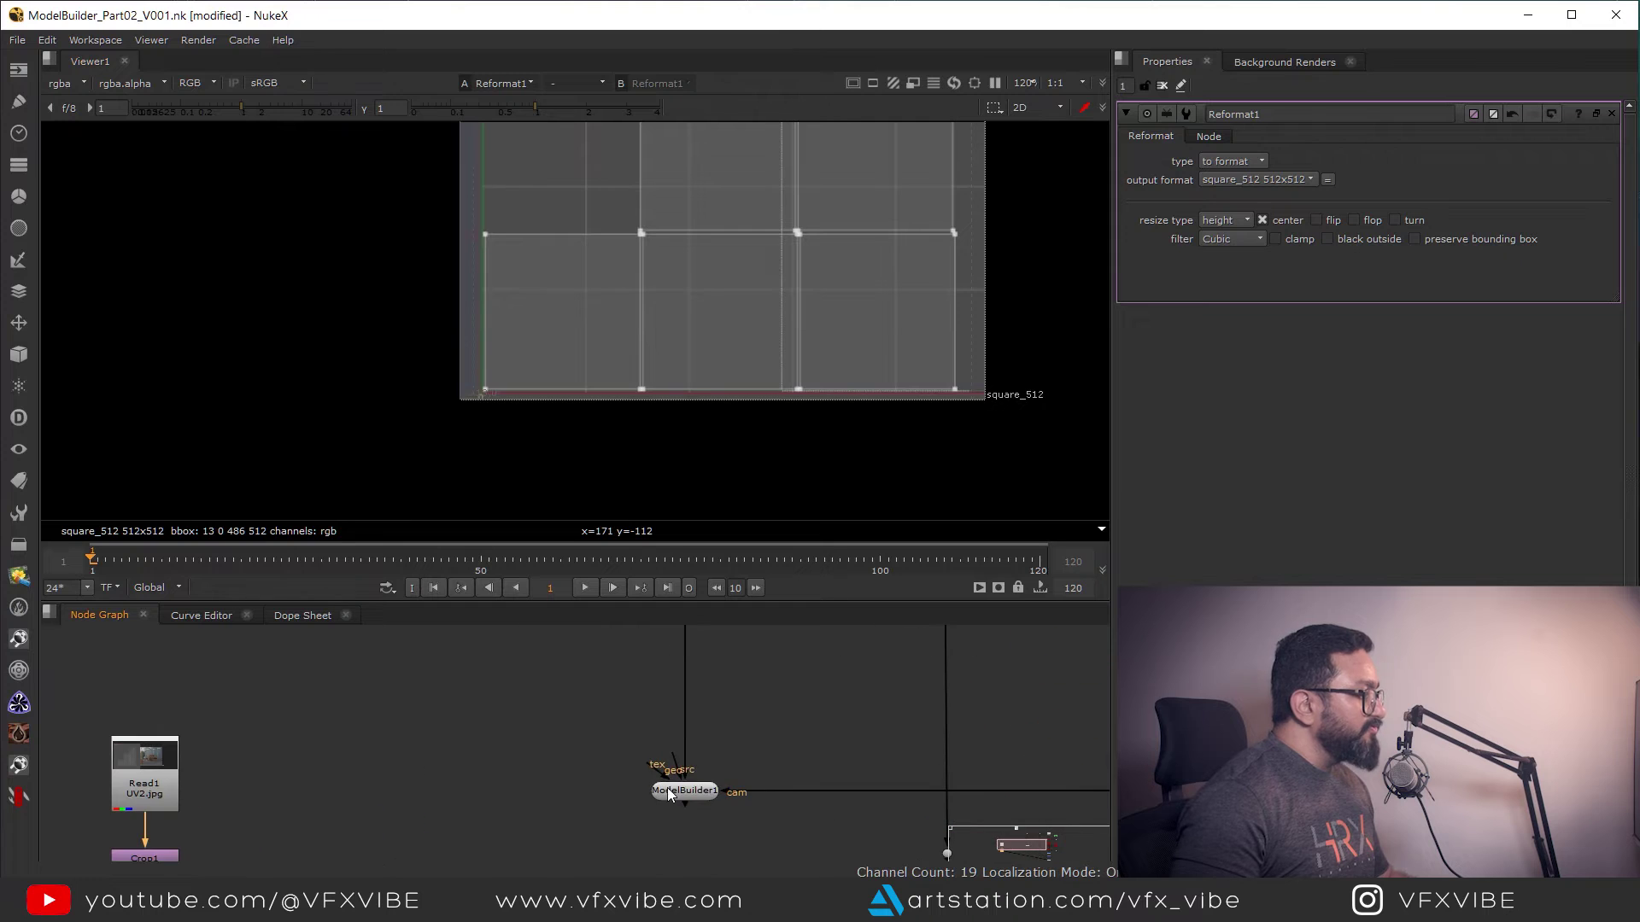
{"action": "left_click", "coordinate": [670, 788]}
{"action": "key", "text": "1"}
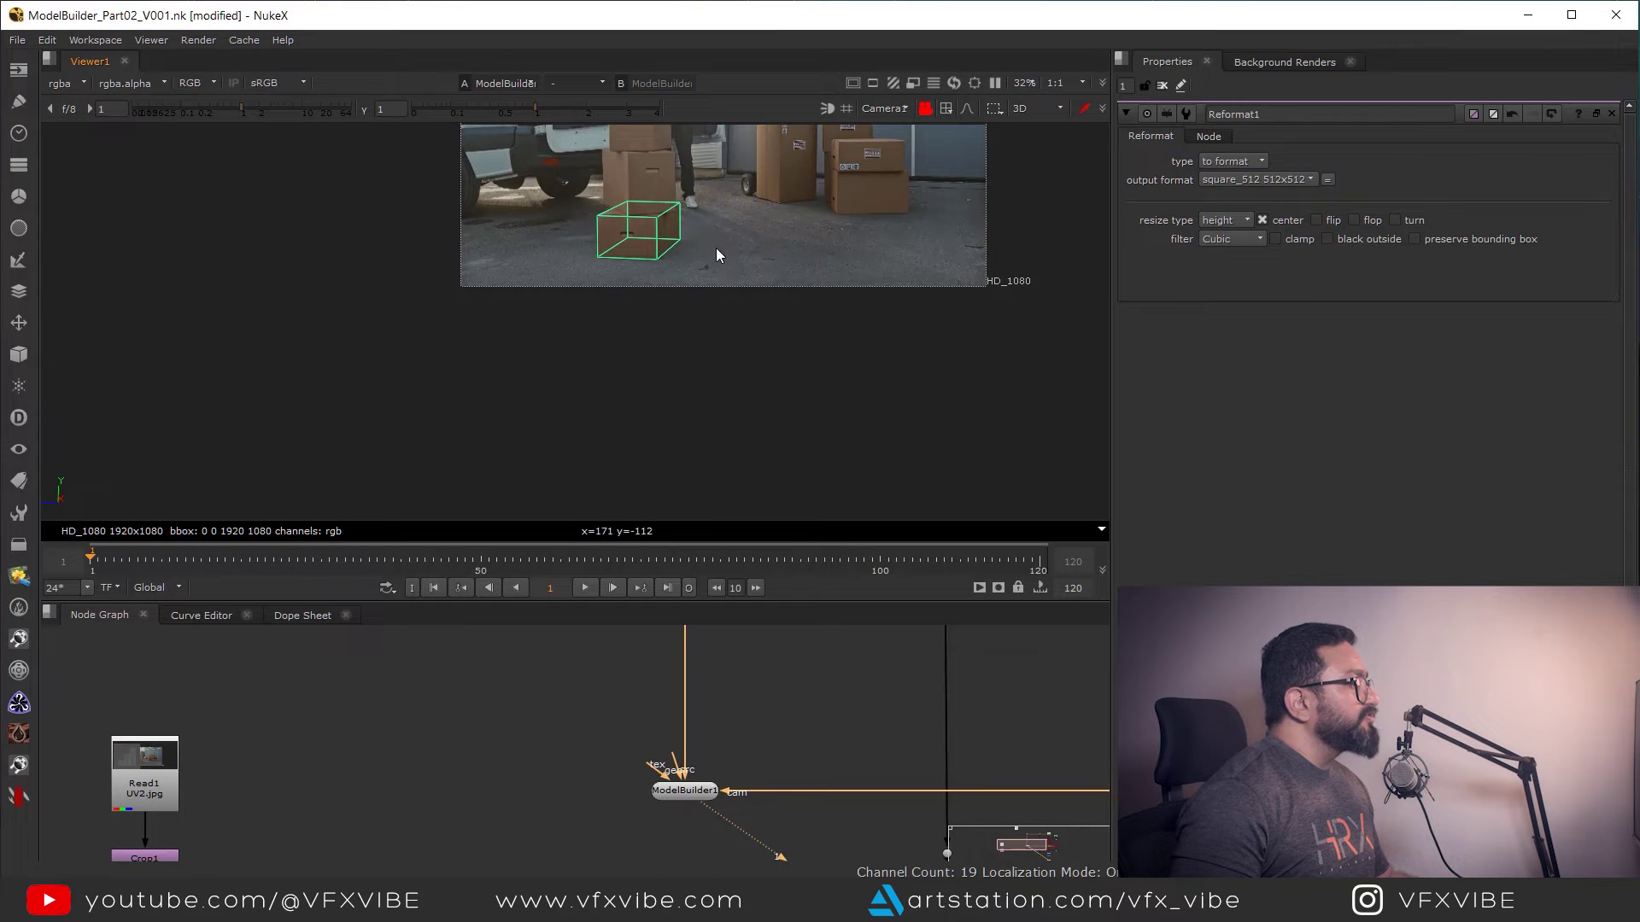
{"action": "middle_click_drag", "start_coordinate": [779, 134], "coordinate": [767, 261]}
{"action": "key", "text": "Return"}
Switch to face selection and select the UV face nearest the 0.0 origin to identify the matching cube side.
{"action": "right_click", "coordinate": [648, 365]}
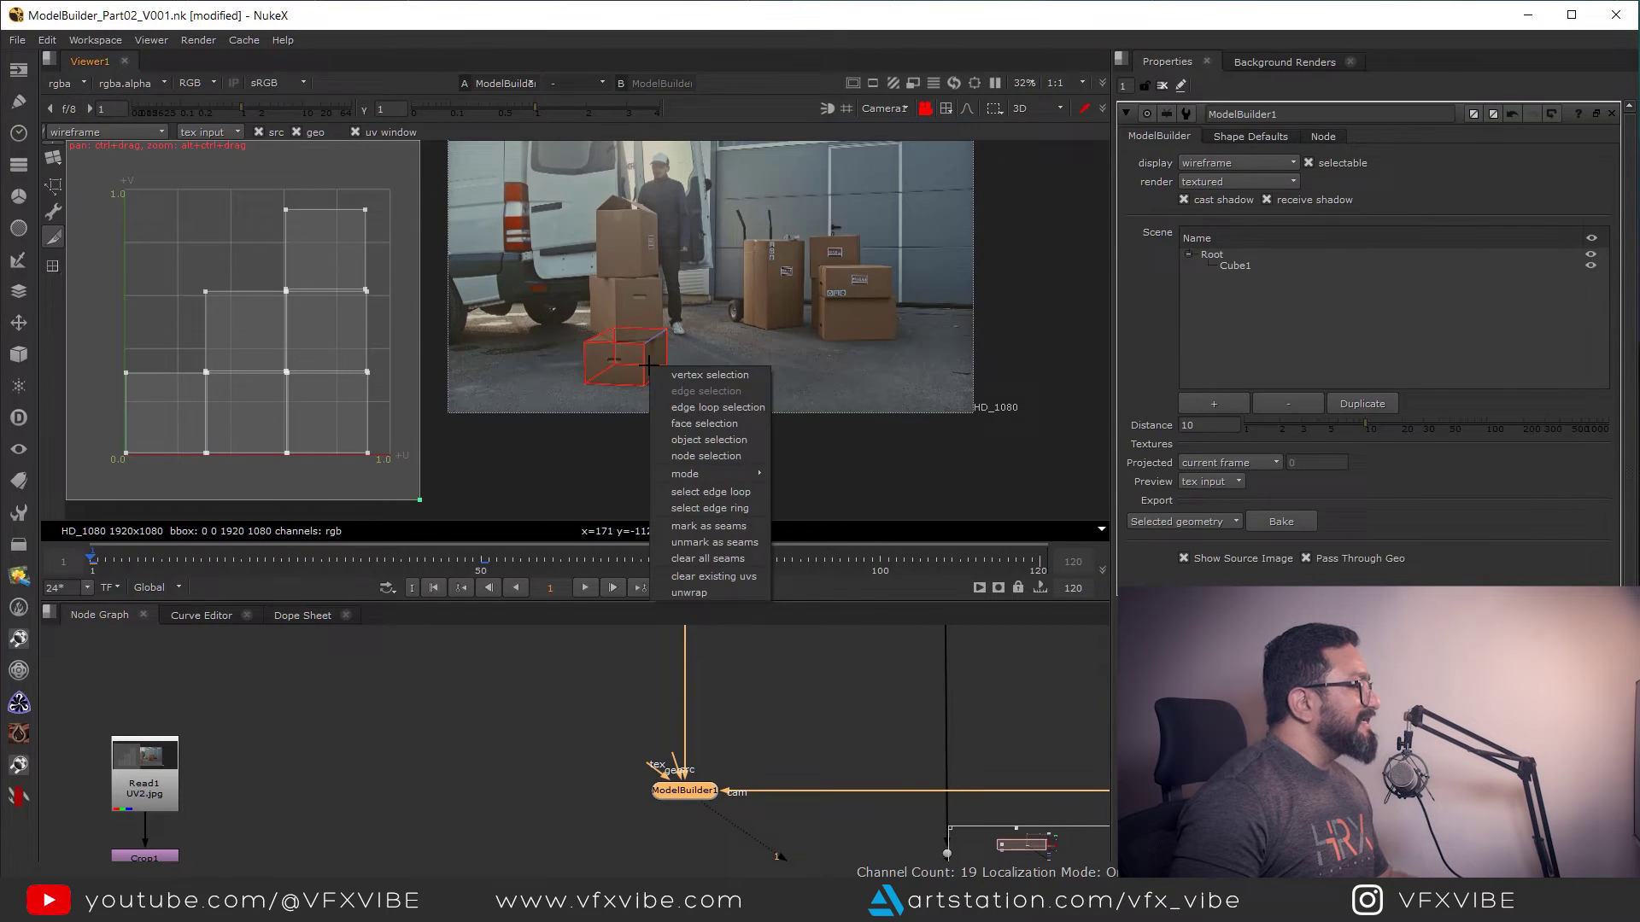
{"action": "left_click", "coordinate": [700, 420]}
{"action": "left_click", "coordinate": [182, 437]}
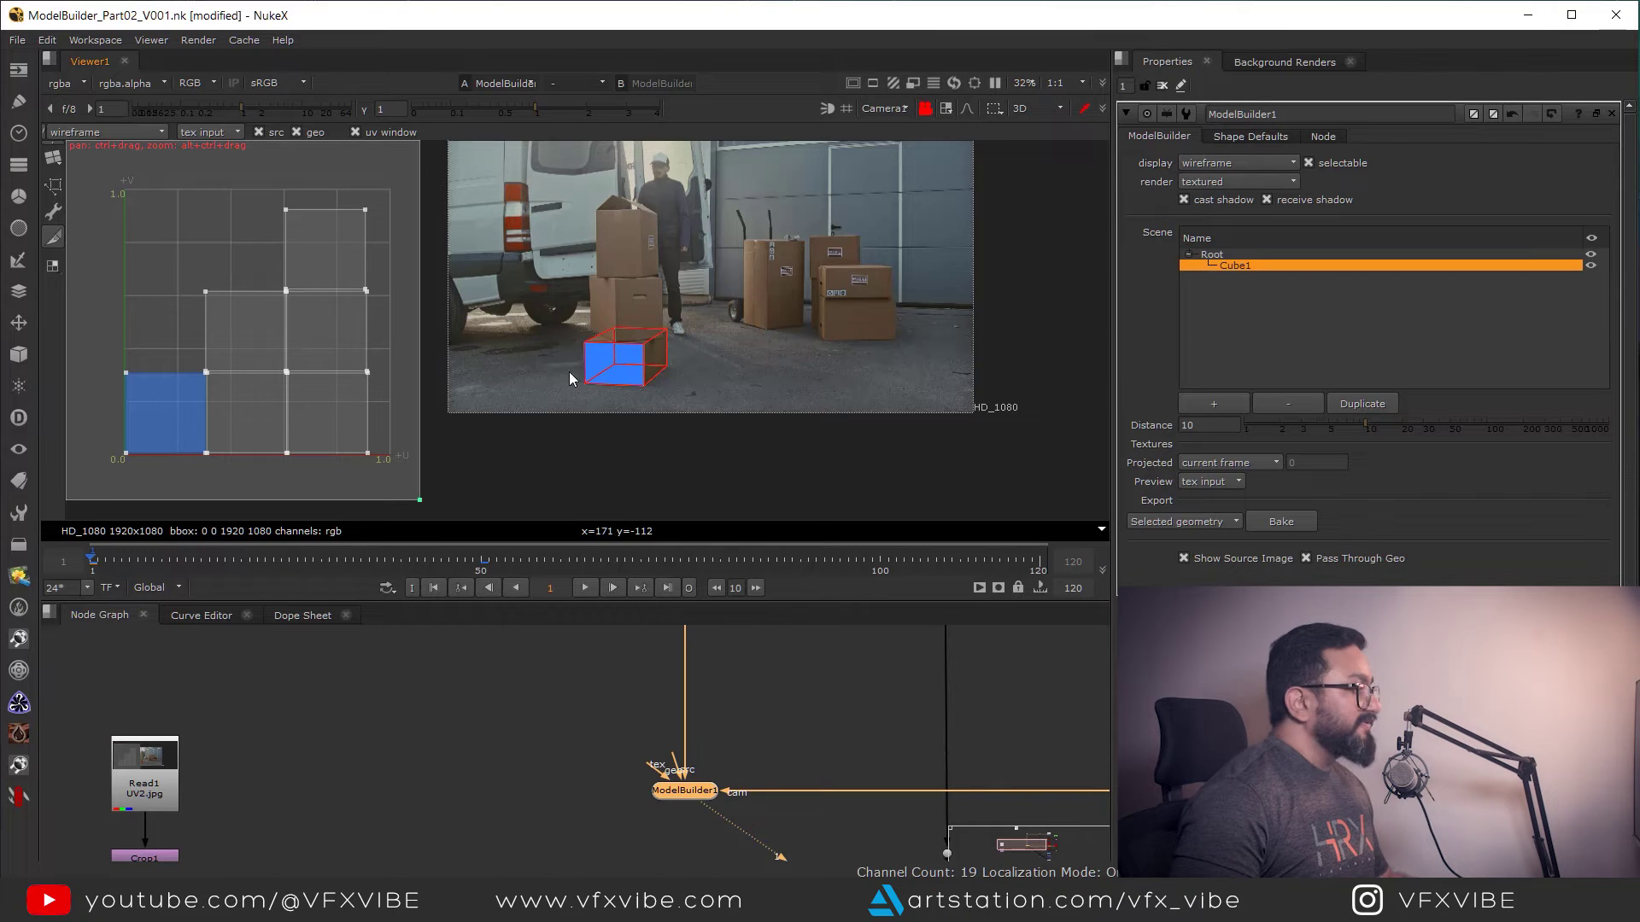
Switch back to edge selection on the cube and unlock the 3D view from the camera.
{"action": "right_click", "coordinate": [647, 337]}
{"action": "left_click", "coordinate": [708, 369]}
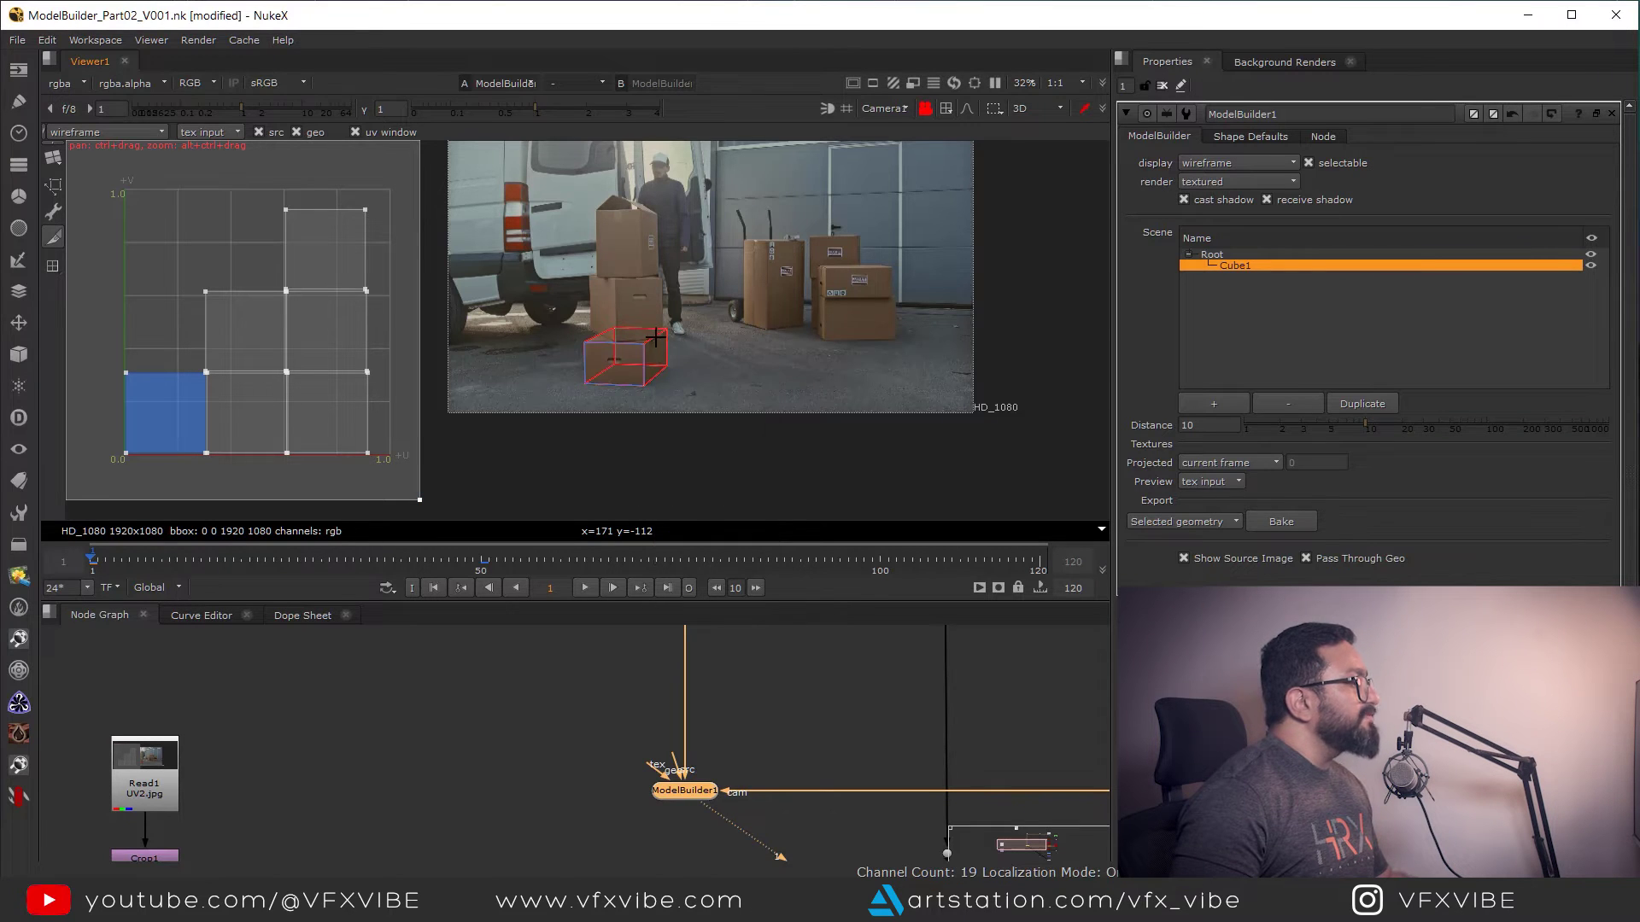
{"action": "key", "text": "ctrl+l"}
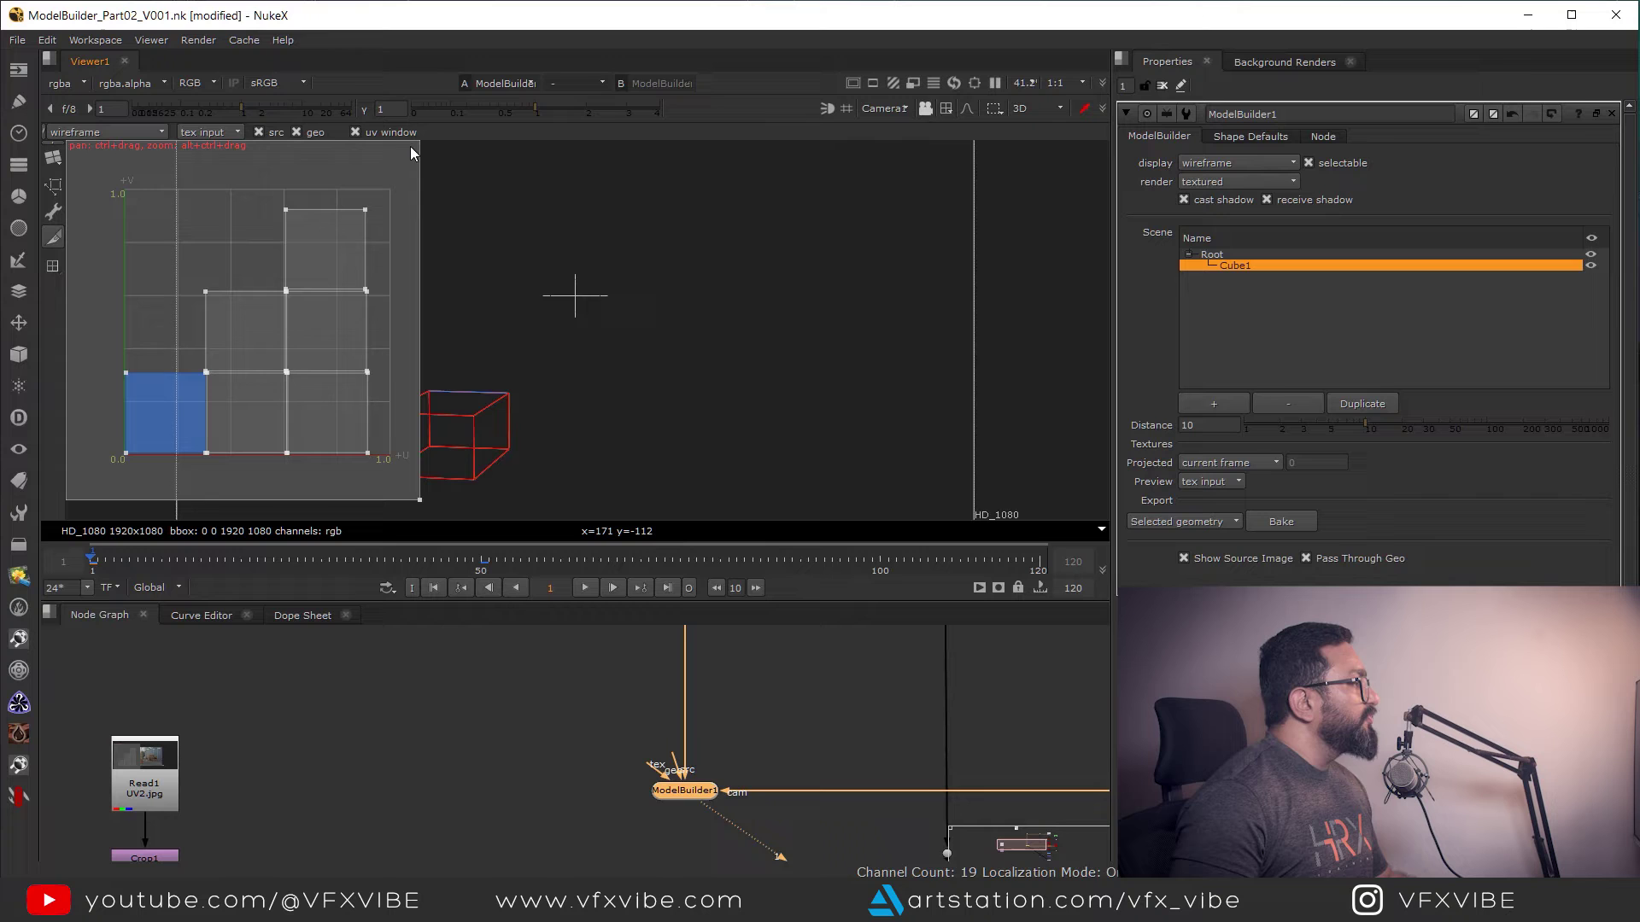
Switch the ModelBuilder editing mode from UV to align.
{"action": "right_click", "coordinate": [497, 413]}
{"action": "mouse_move", "coordinate": [550, 519]}
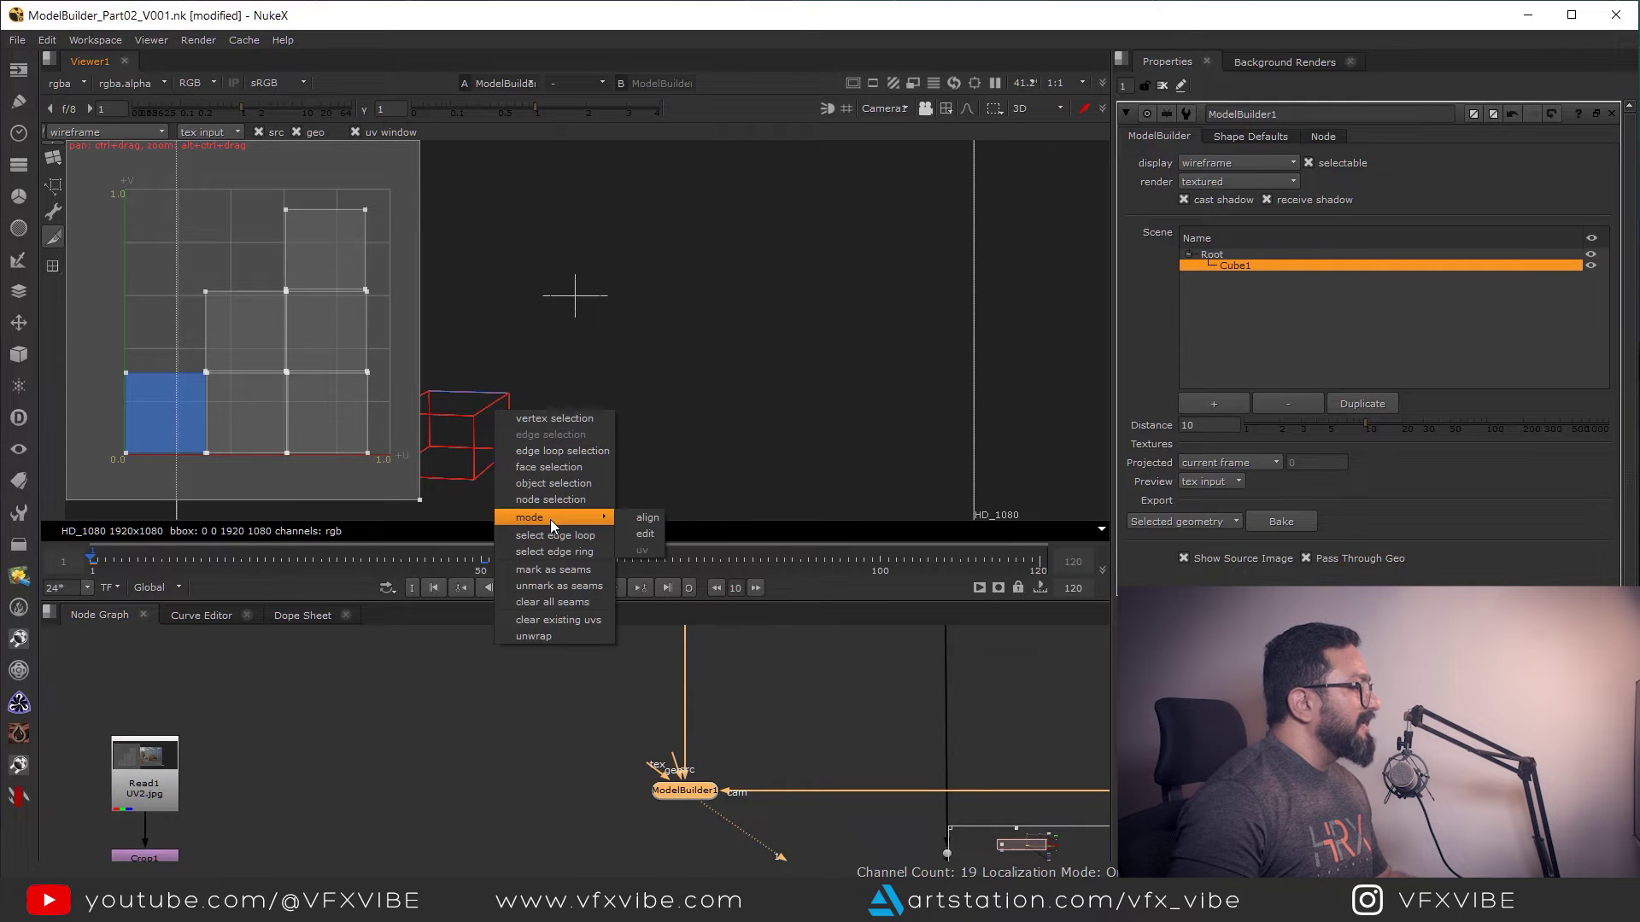
{"action": "left_click", "coordinate": [669, 520]}
{"action": "scroll", "coordinate": [709, 497], "scroll_direction": "down", "scroll_amount": 4}
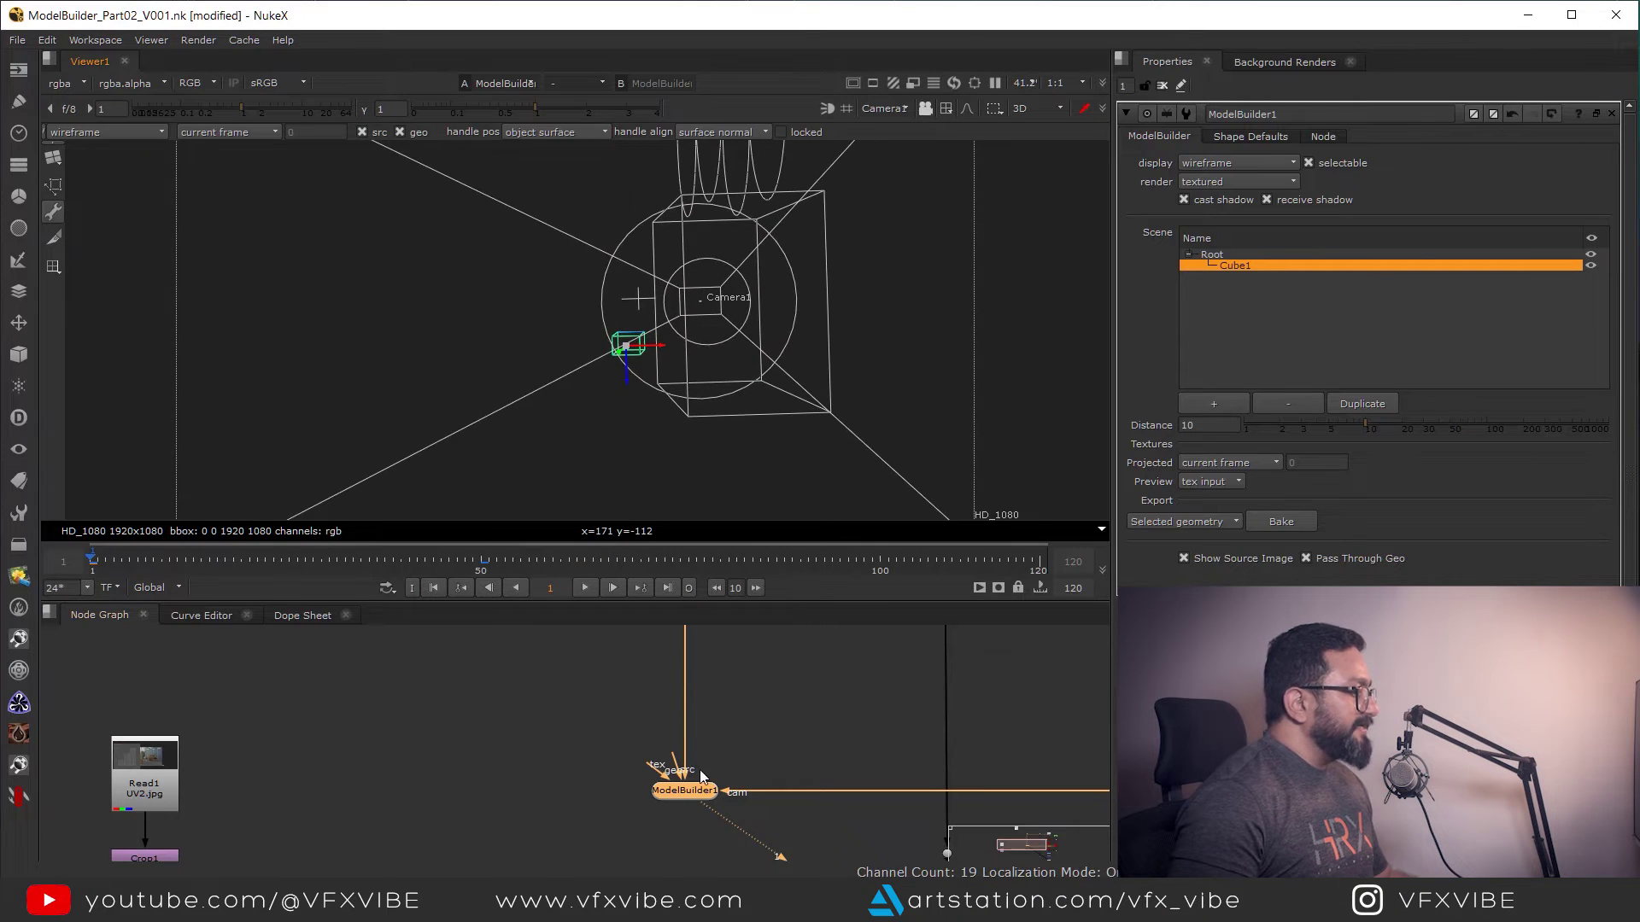
Show the output of the Reformat node in the UV layout branch in the viewer.
{"action": "middle_click_drag", "start_coordinate": [165, 854], "coordinate": [832, 652]}
{"action": "left_click", "coordinate": [832, 715]}
{"action": "key", "text": "1"}
{"action": "scroll", "coordinate": [790, 736], "scroll_direction": "down", "scroll_amount": 5}
Place the Fragile.jpg Read node beside the UV layout nodes and show the label image in the viewer.
{"action": "left_click", "coordinate": [790, 736]}
{"action": "scroll", "coordinate": [798, 707], "scroll_direction": "up", "scroll_amount": 5}
{"action": "left_click_drag", "start_coordinate": [798, 706], "coordinate": [761, 834]}
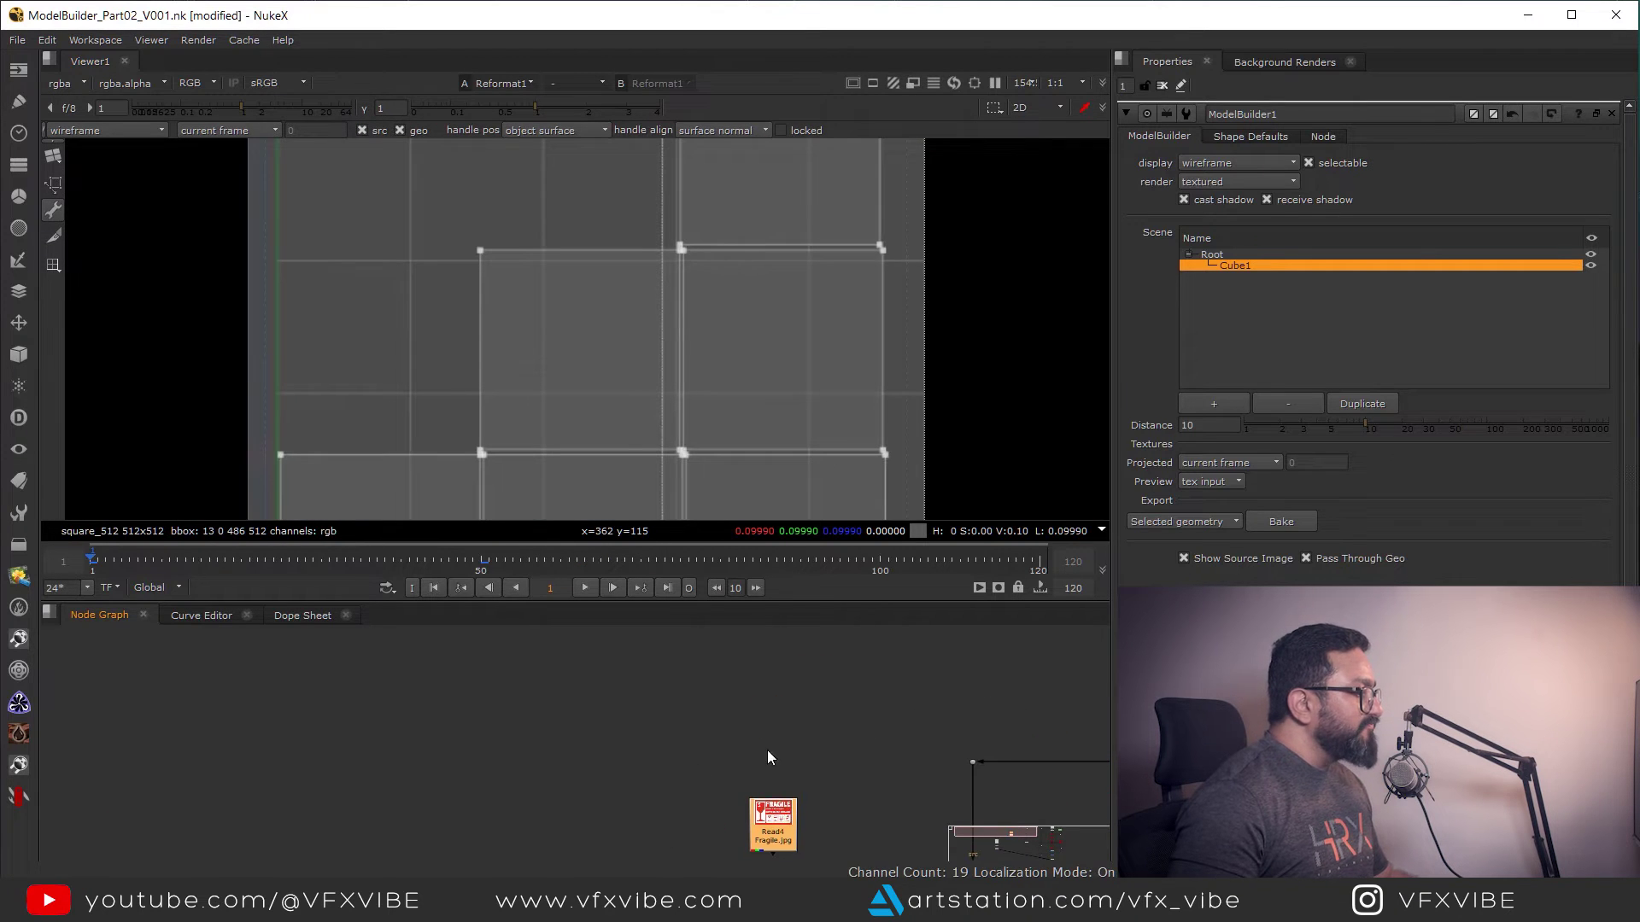
{"action": "middle_click_drag", "start_coordinate": [769, 757], "coordinate": [746, 702]}
{"action": "key", "text": "1"}
{"action": "left_click", "coordinate": [747, 701]}
{"action": "scroll", "coordinate": [740, 461], "scroll_direction": "down", "scroll_amount": 3}
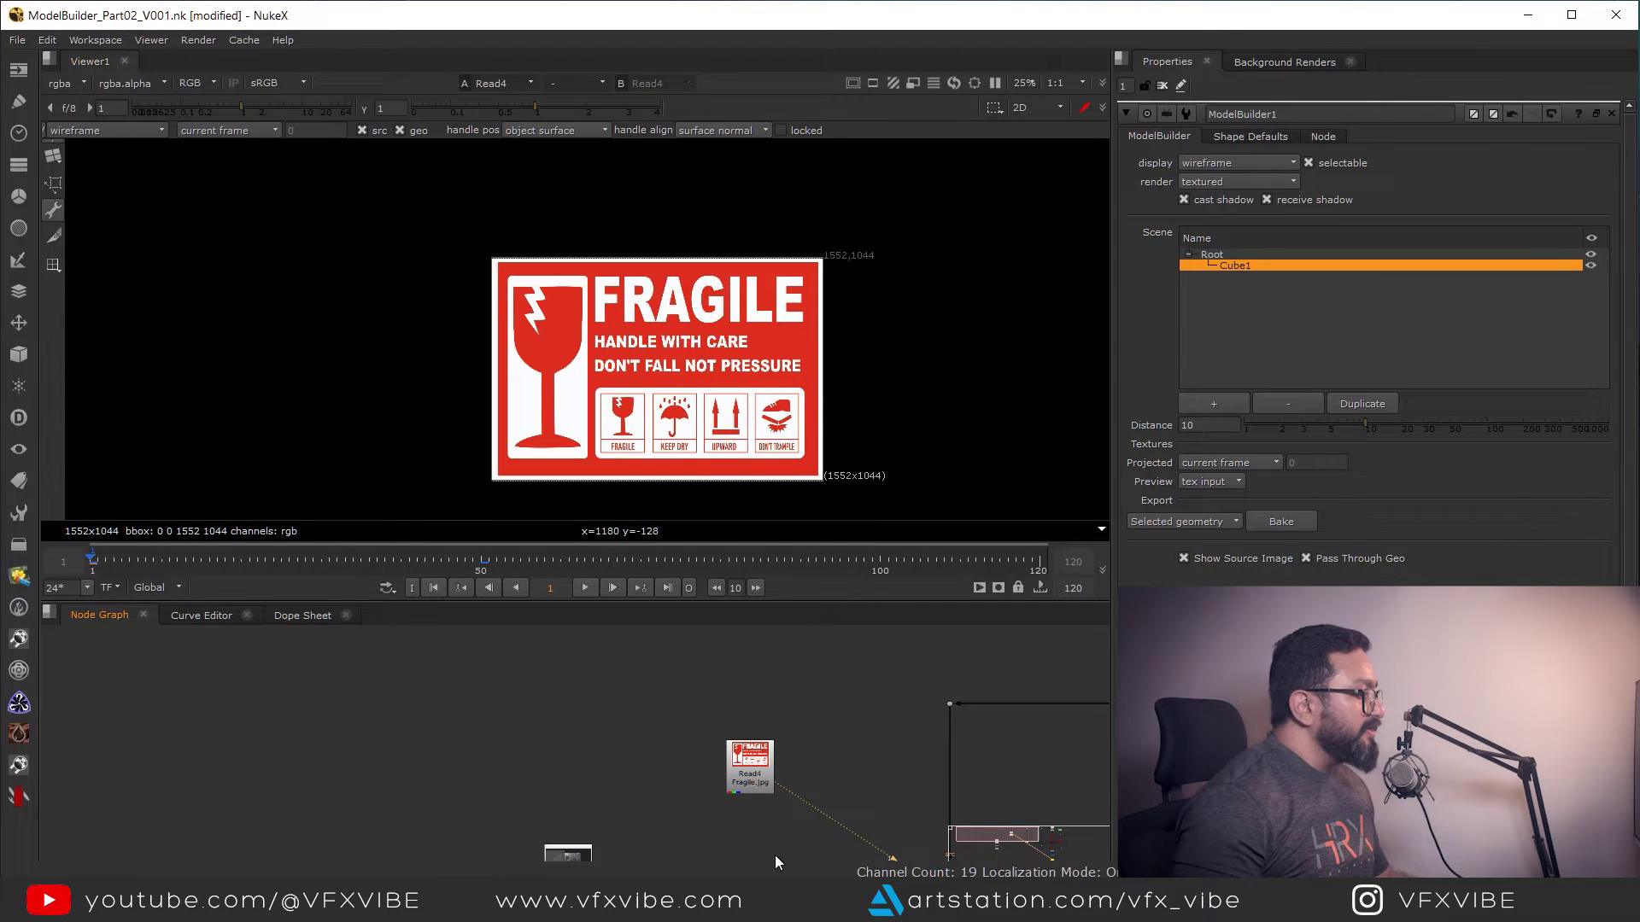
{"action": "scroll", "coordinate": [704, 683], "scroll_direction": "down", "scroll_amount": 2}
{"action": "left_click_drag", "start_coordinate": [693, 750], "coordinate": [688, 758]}
{"action": "middle_click_drag", "start_coordinate": [684, 811], "coordinate": [672, 746]}
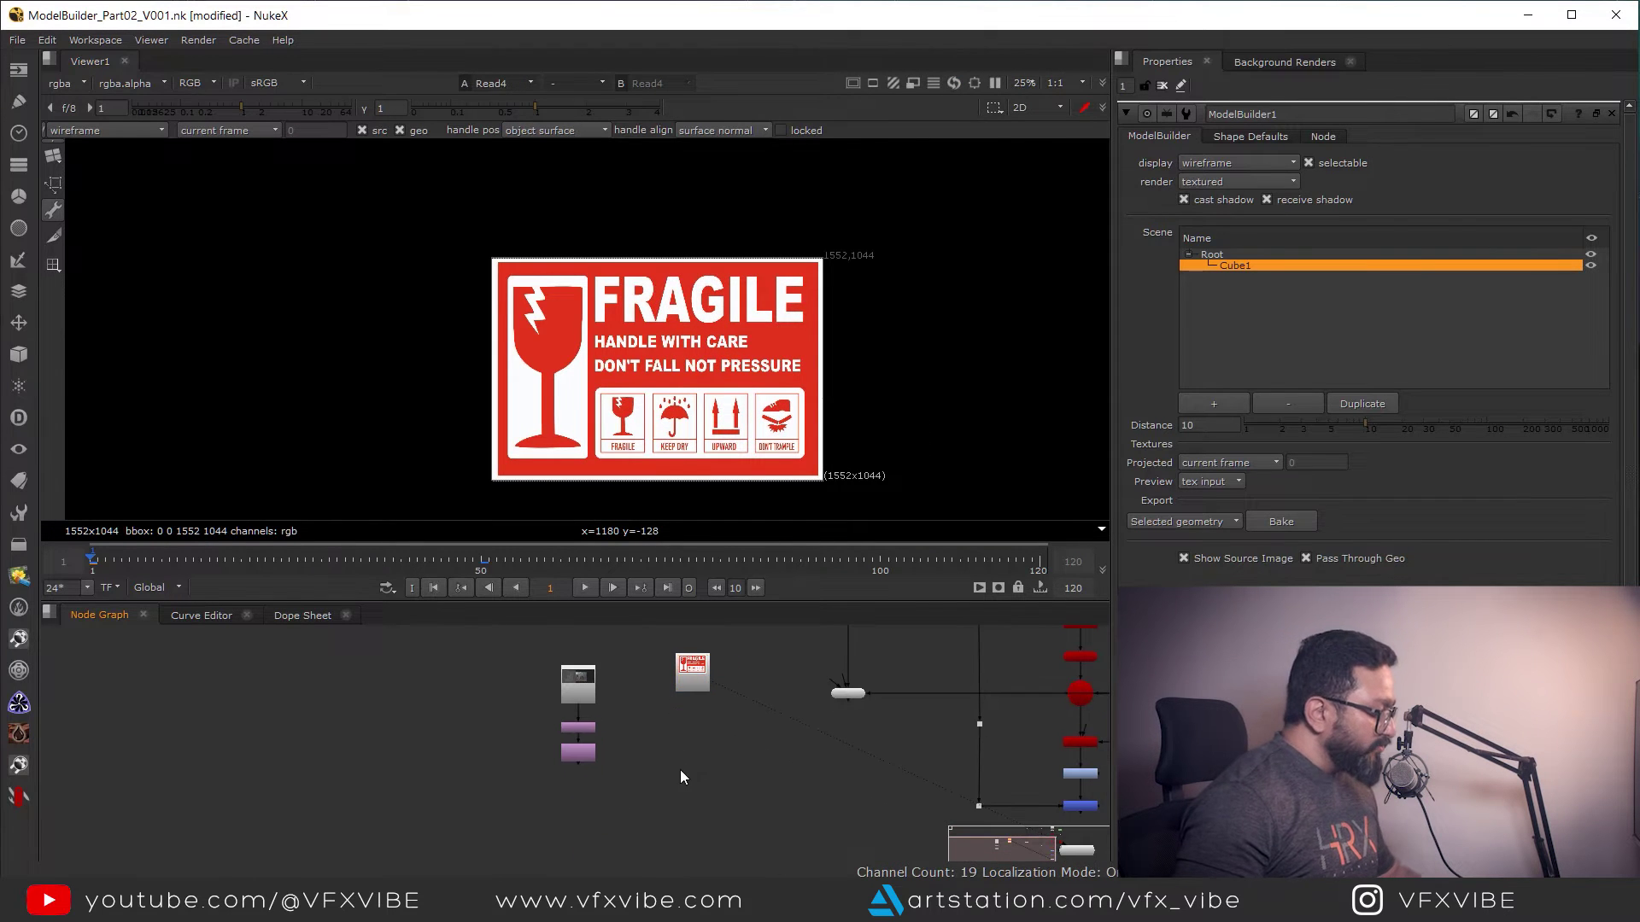
Merge Fragile.jpg over the reformatted UV layout, with the layout as the B input, and show the composite in the viewer.
{"action": "key", "text": "m"}
{"action": "scroll", "coordinate": [694, 761], "scroll_direction": "up", "scroll_amount": 2}
{"action": "left_click_drag", "start_coordinate": [507, 763], "coordinate": [508, 760]}
{"action": "left_click_drag", "start_coordinate": [694, 779], "coordinate": [739, 729]}
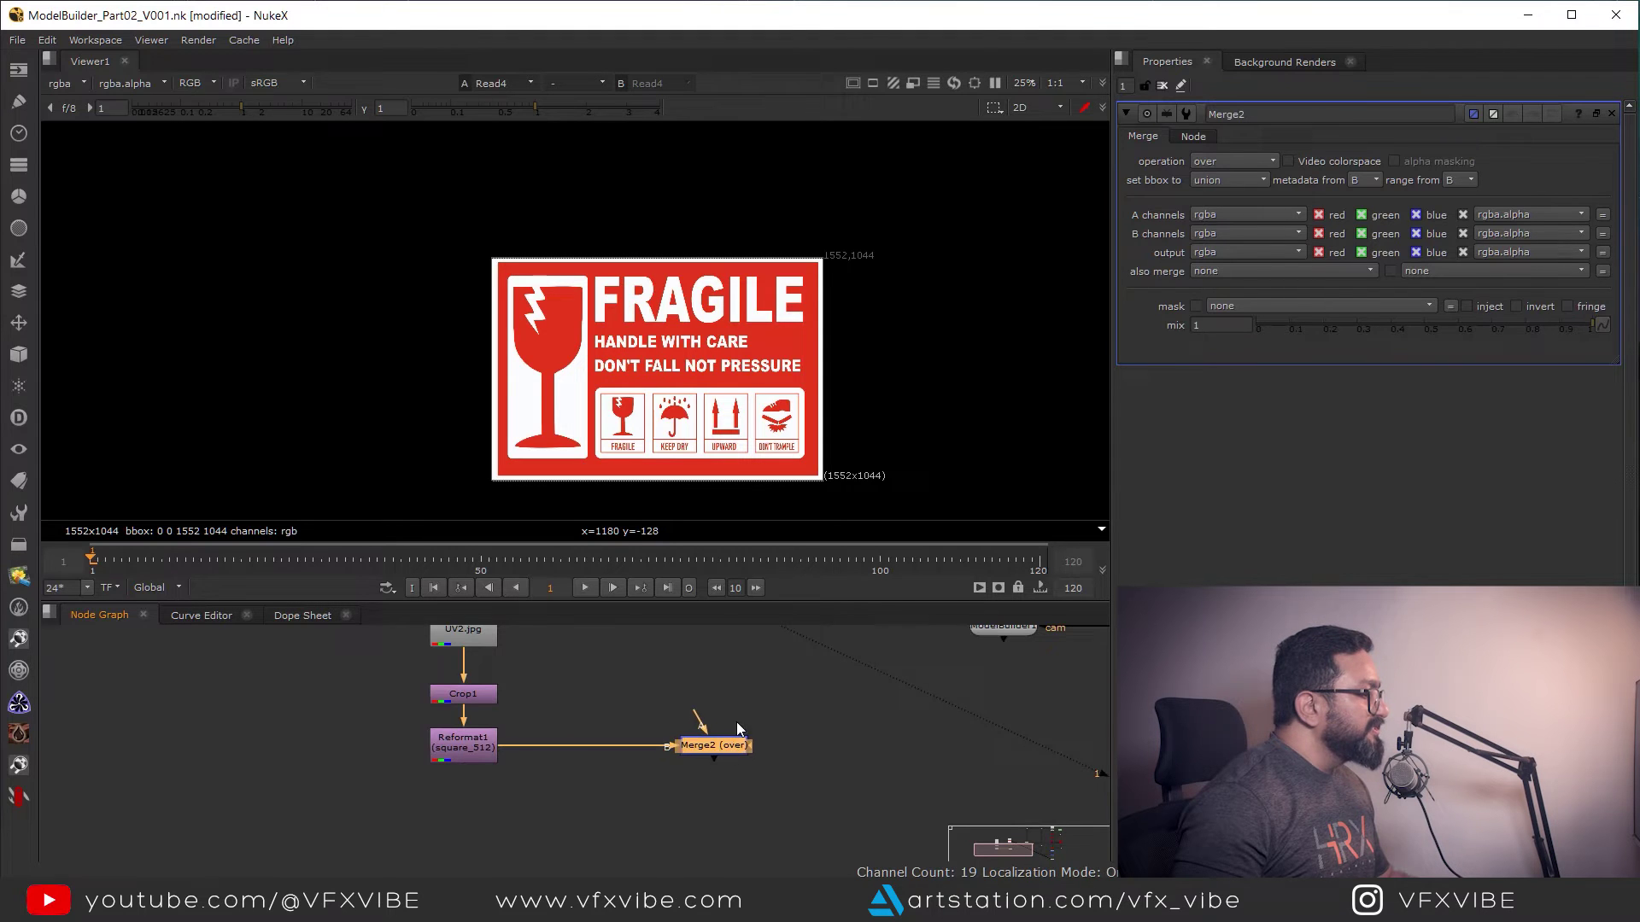
{"action": "middle_click_drag", "start_coordinate": [739, 728], "coordinate": [723, 790]}
{"action": "left_click_drag", "start_coordinate": [683, 671], "coordinate": [719, 679]}
{"action": "left_click", "coordinate": [704, 808]}
{"action": "key", "text": "1"}
{"action": "scroll", "coordinate": [720, 483], "scroll_direction": "down", "scroll_amount": 2}
{"action": "scroll", "coordinate": [709, 669], "scroll_direction": "up", "scroll_amount": 3}
Insert a Transform after Fragile.jpg, scale it to 0.2 and move the label to the UV face nearest the origin.
{"action": "left_click", "coordinate": [710, 668]}
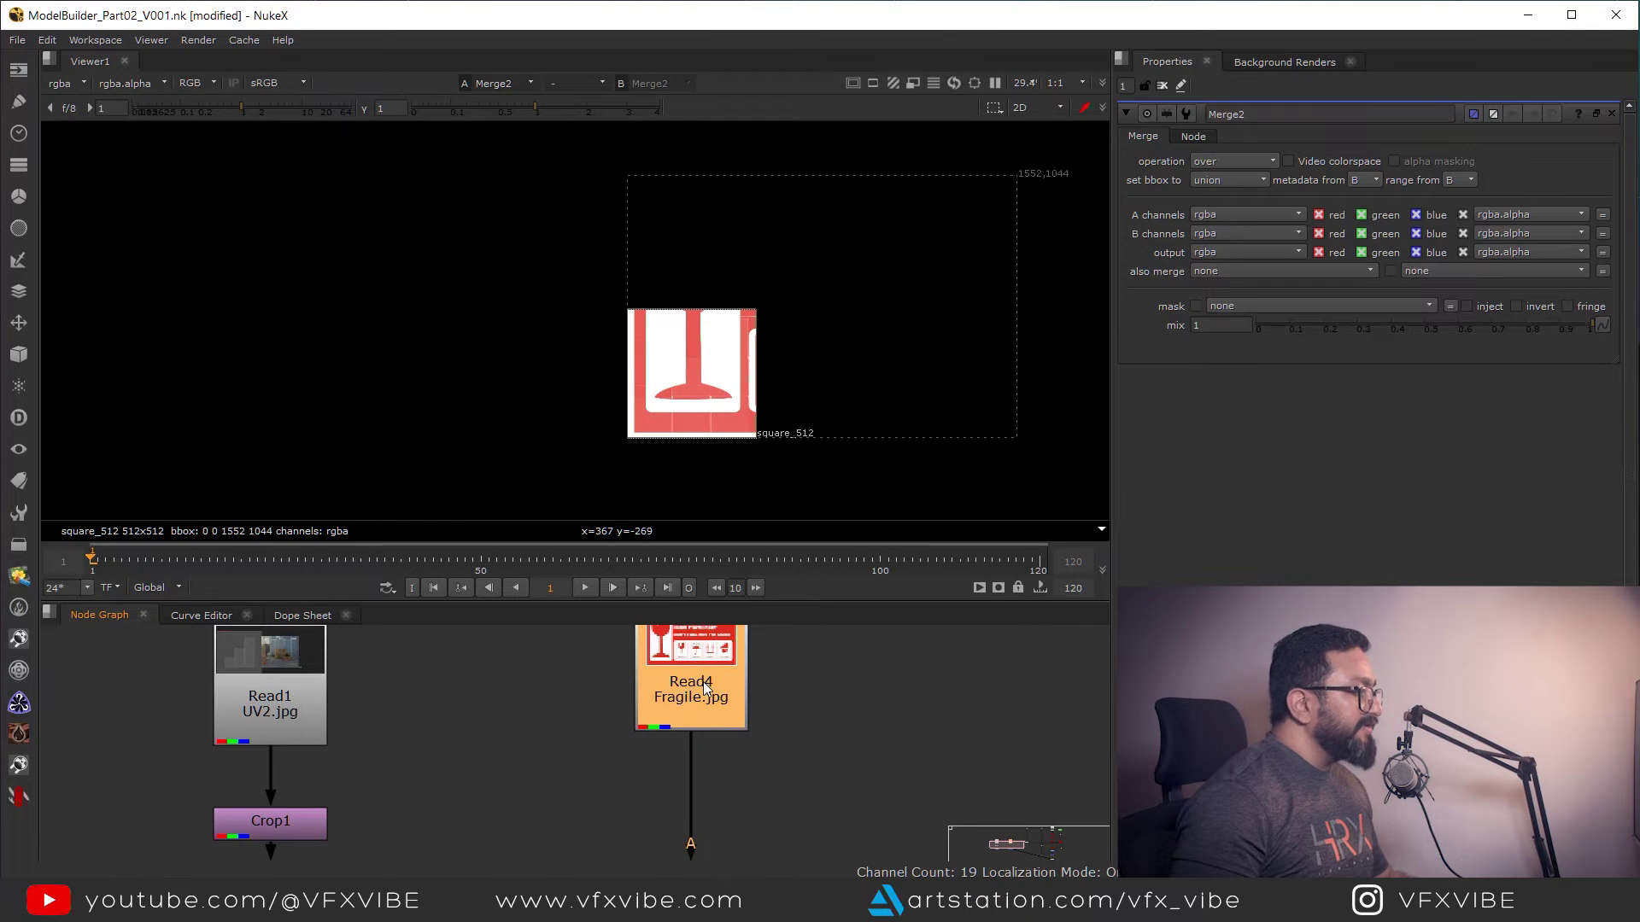
{"action": "scroll", "coordinate": [703, 681], "scroll_direction": "down", "scroll_amount": 3}
{"action": "key", "text": "t"}
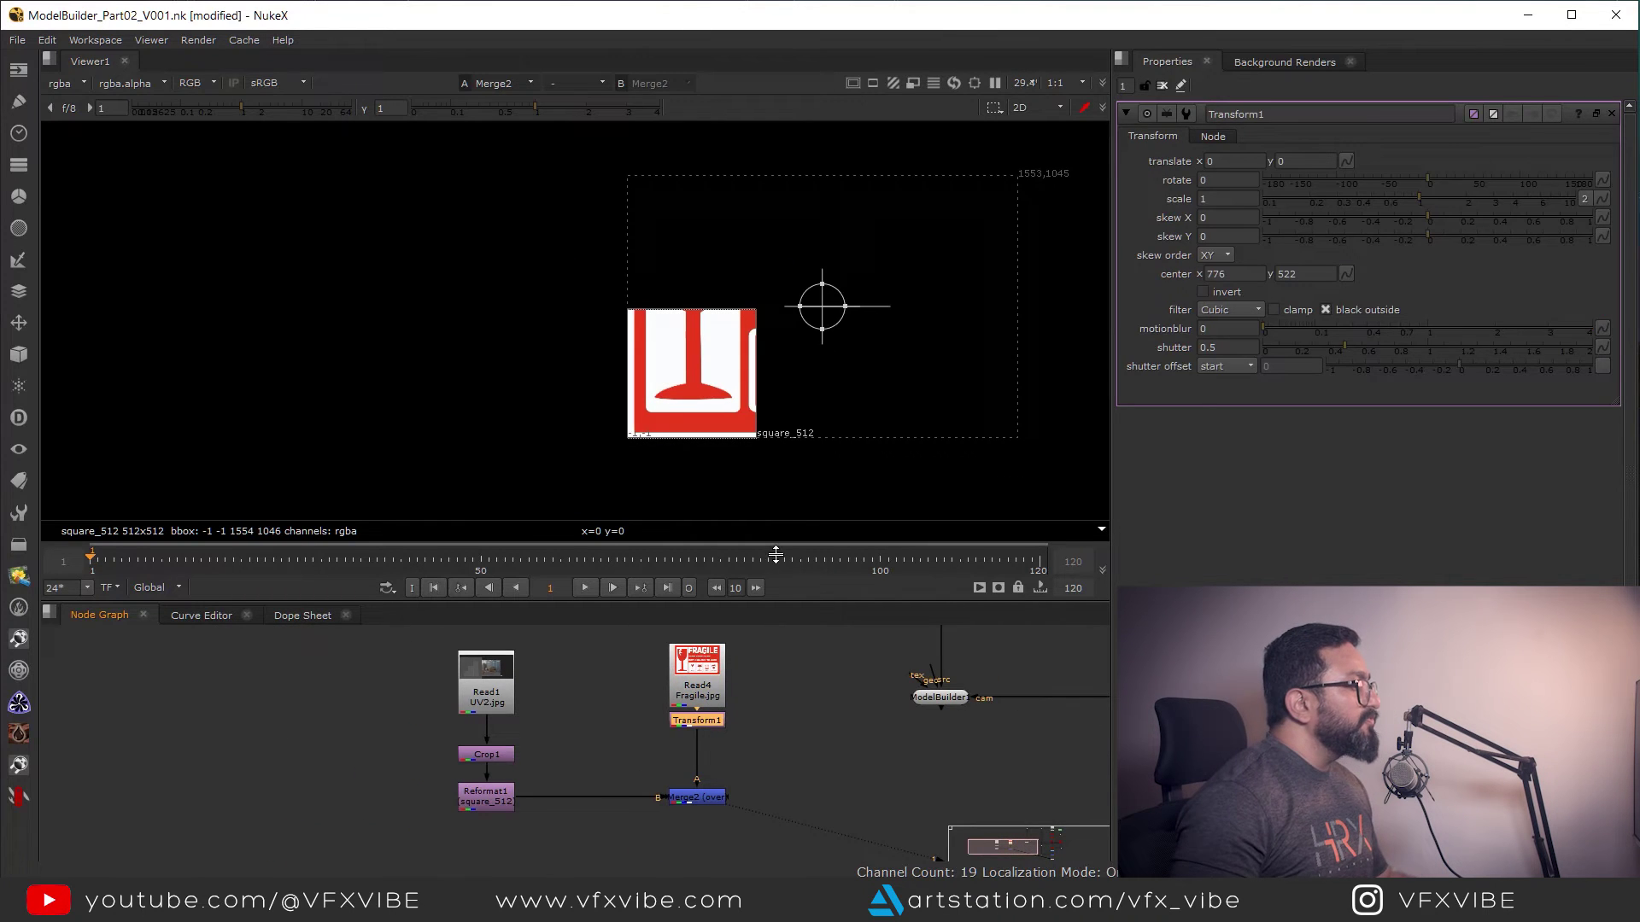
{"action": "left_click", "coordinate": [1237, 197]}
{"action": "type", "text": ".5"}
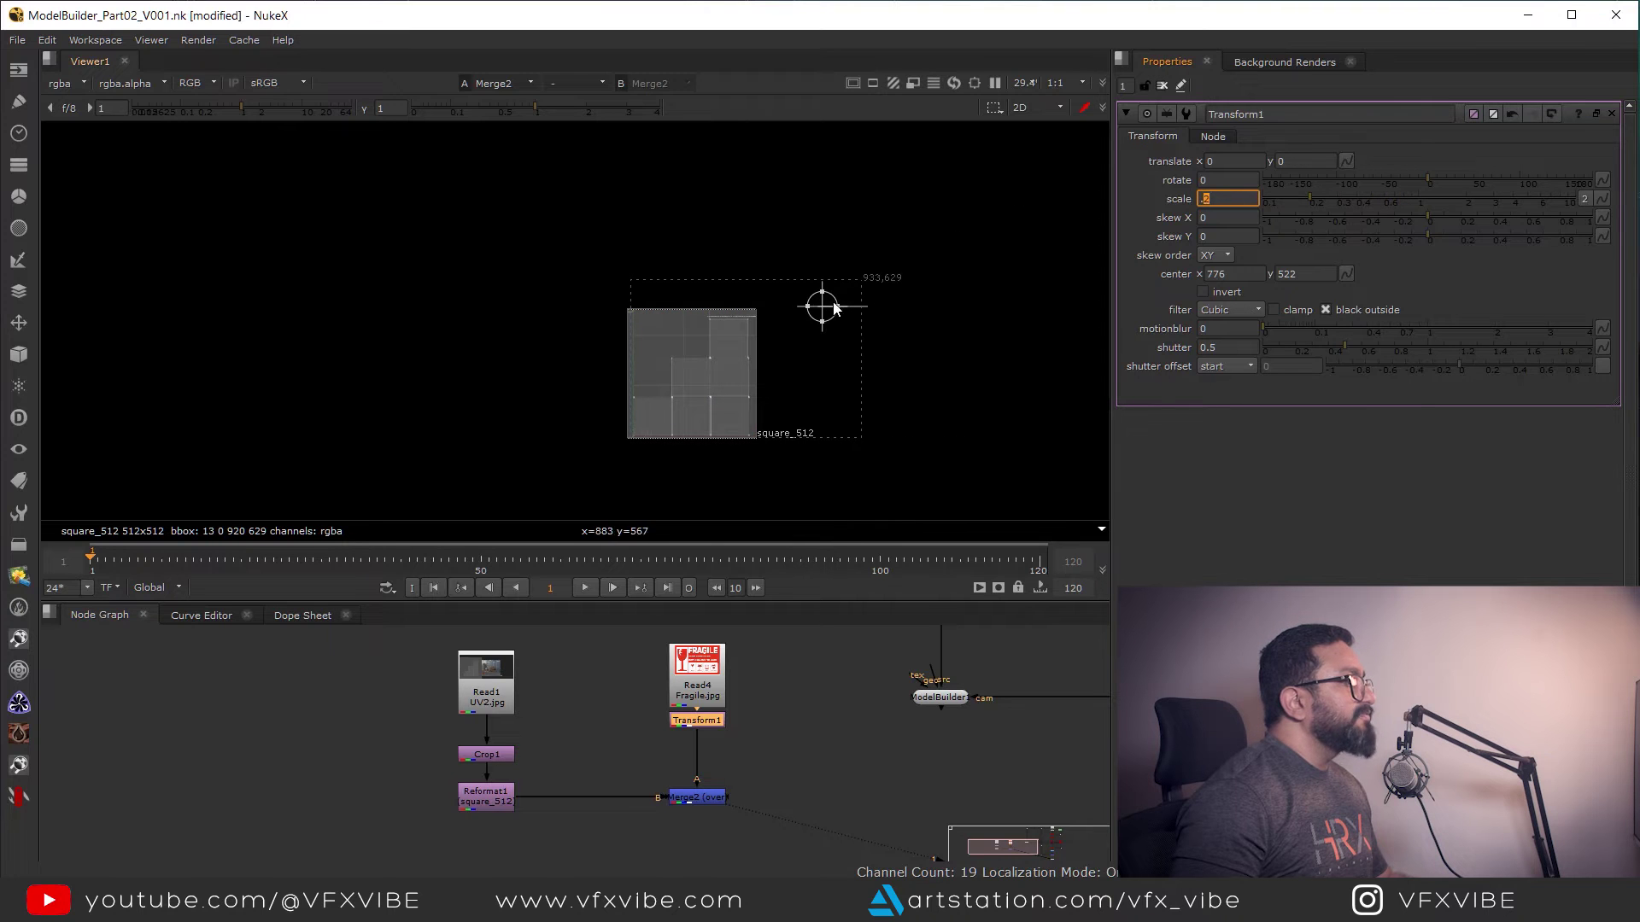
{"action": "left_click_drag", "start_coordinate": [833, 303], "coordinate": [663, 418]}
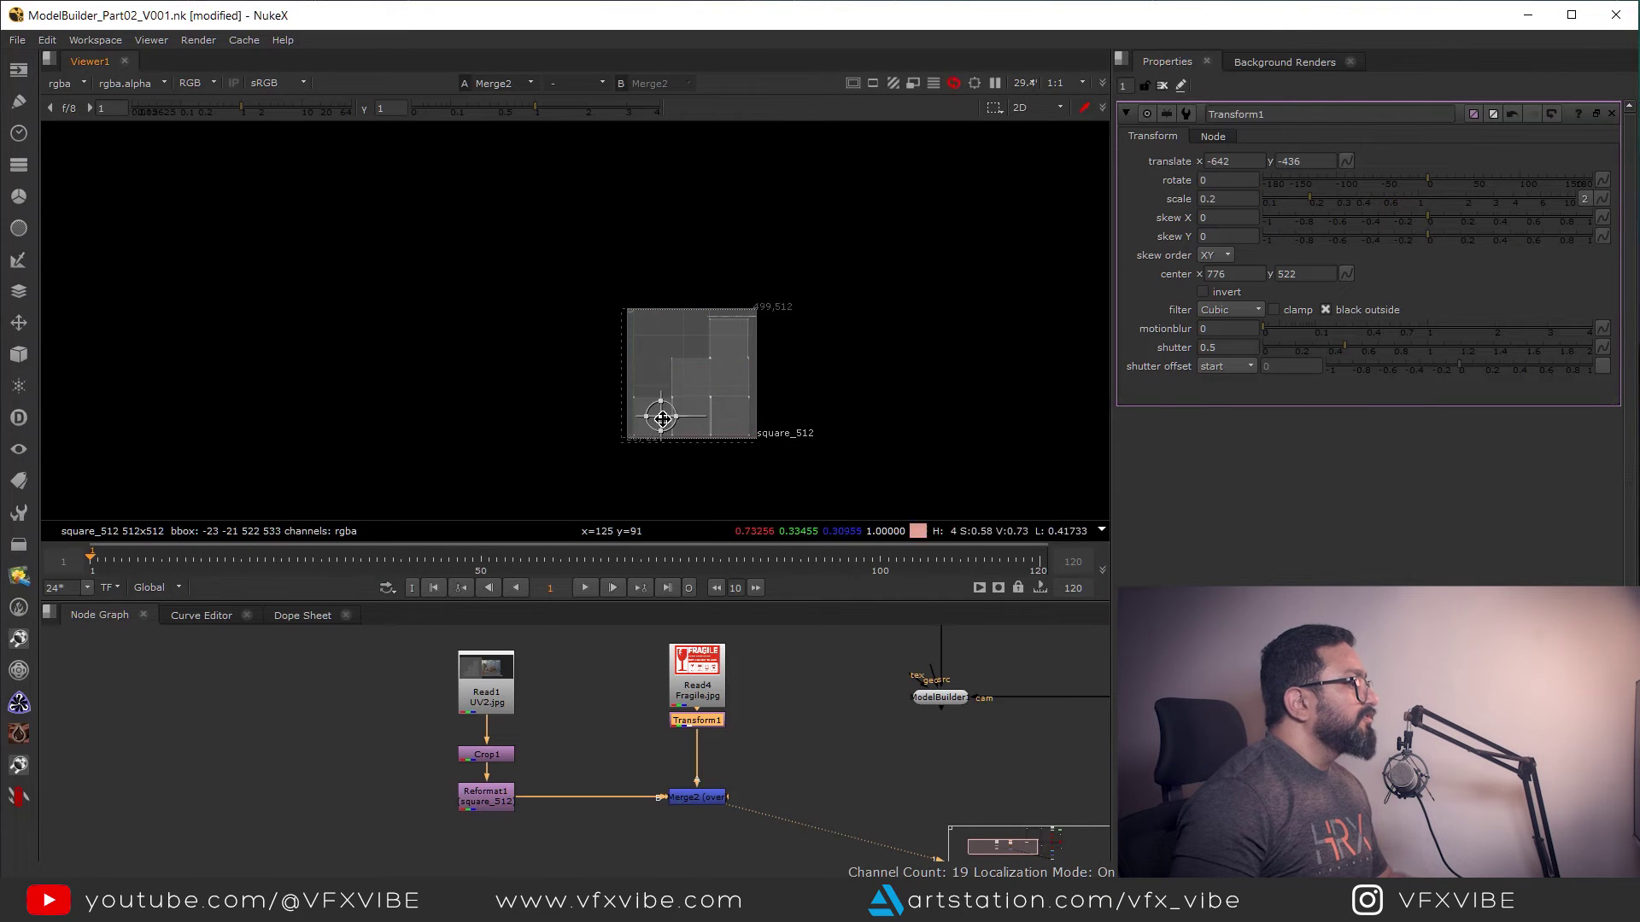
{"action": "scroll", "coordinate": [663, 419], "scroll_direction": "up", "scroll_amount": 6}
Reduce the Transform scale to 0.08 and fit the label inside that UV face, at a translate of about -676, -464.5.
{"action": "left_click", "coordinate": [1228, 198]}
{"action": "type", "text": "0.15"}
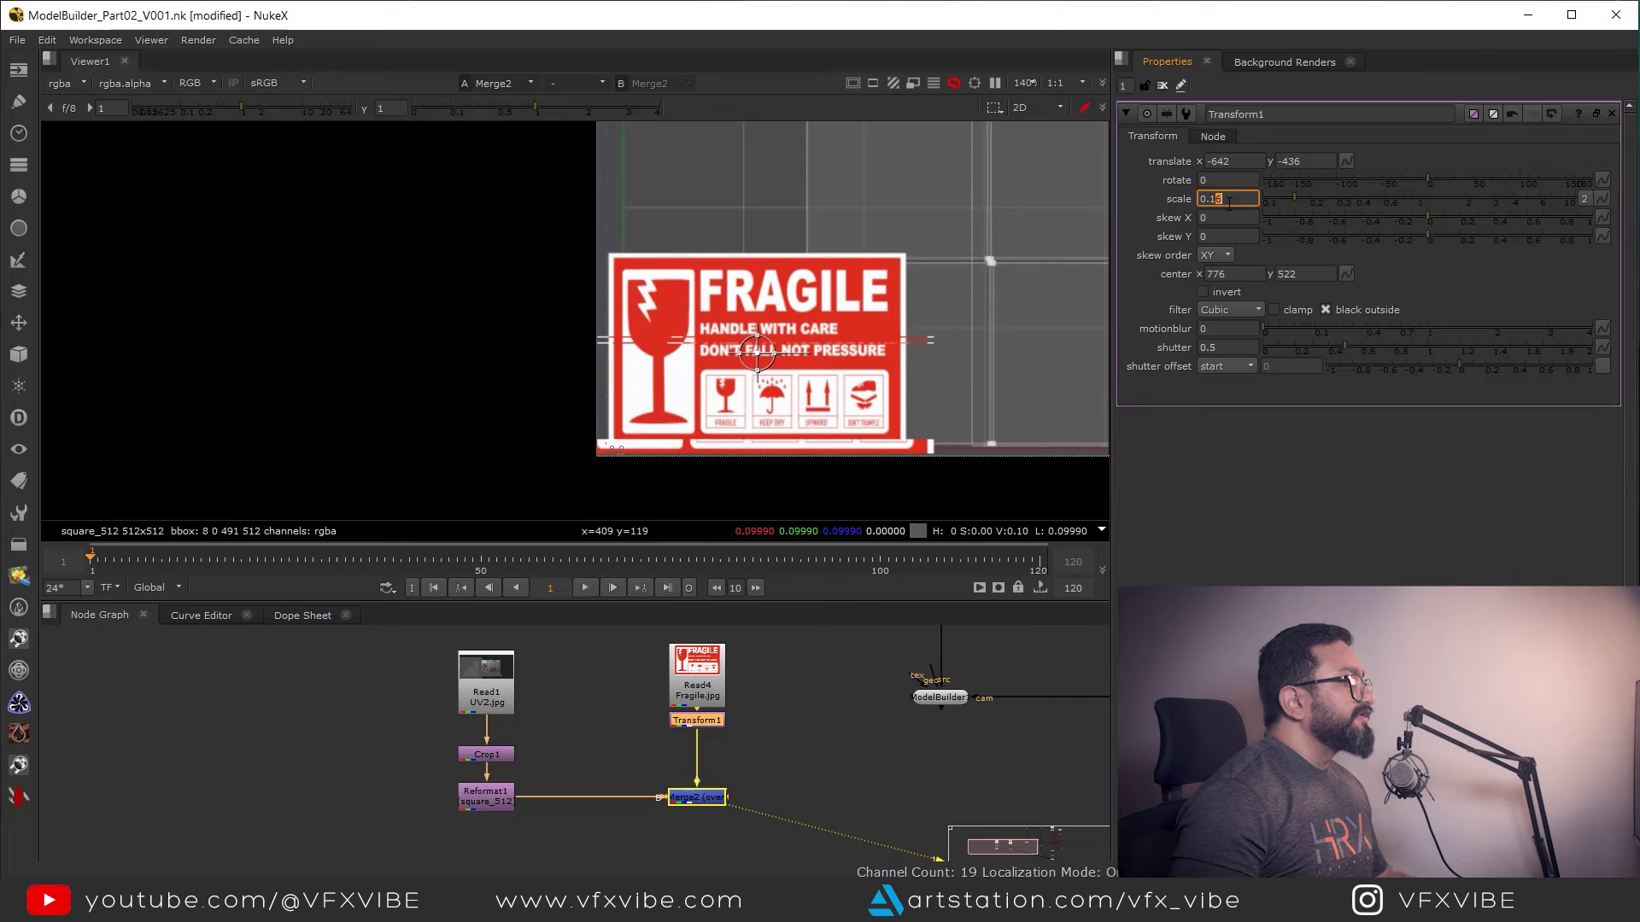
{"action": "key", "text": "Down"}
{"action": "key", "text": "Down"}
{"action": "key", "text": "Down"}
{"action": "key", "text": "Down"}
{"action": "key", "text": "Down"}
{"action": "key", "text": "Down"}
{"action": "key", "text": "Down"}
{"action": "key", "text": "Down"}
{"action": "key", "text": "Down"}
{"action": "key", "text": "Up"}
{"action": "left_click_drag", "start_coordinate": [755, 359], "coordinate": [714, 393]}
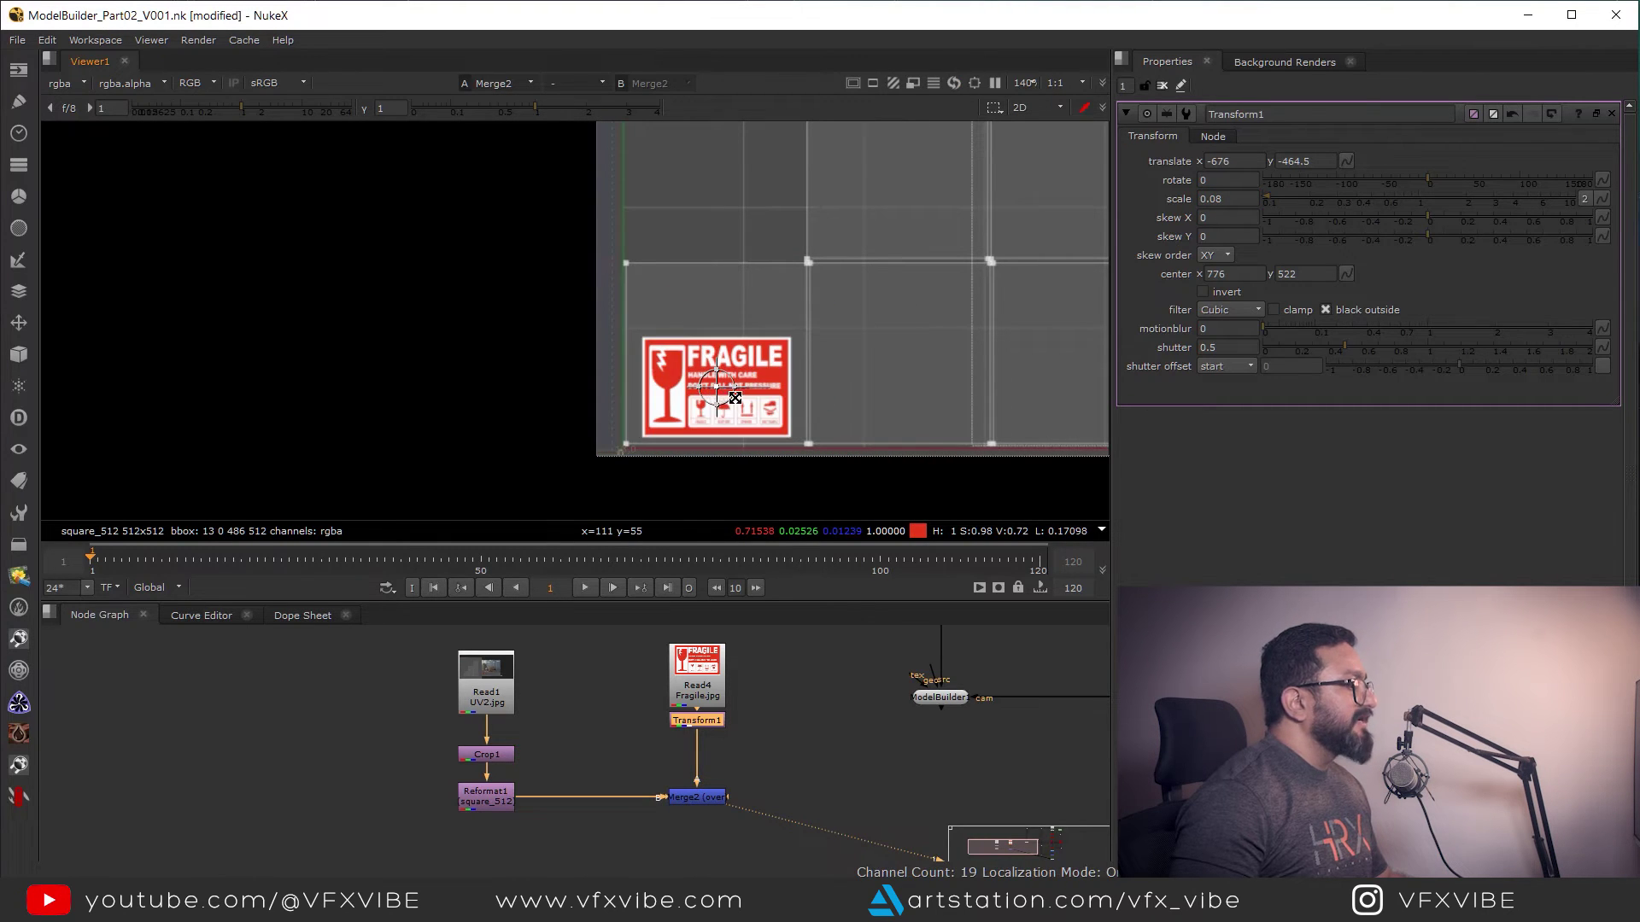
Disconnect the label's Transform from the Merge and view its output to examine the frame format.
{"action": "middle_click_drag", "start_coordinate": [728, 746], "coordinate": [645, 767]}
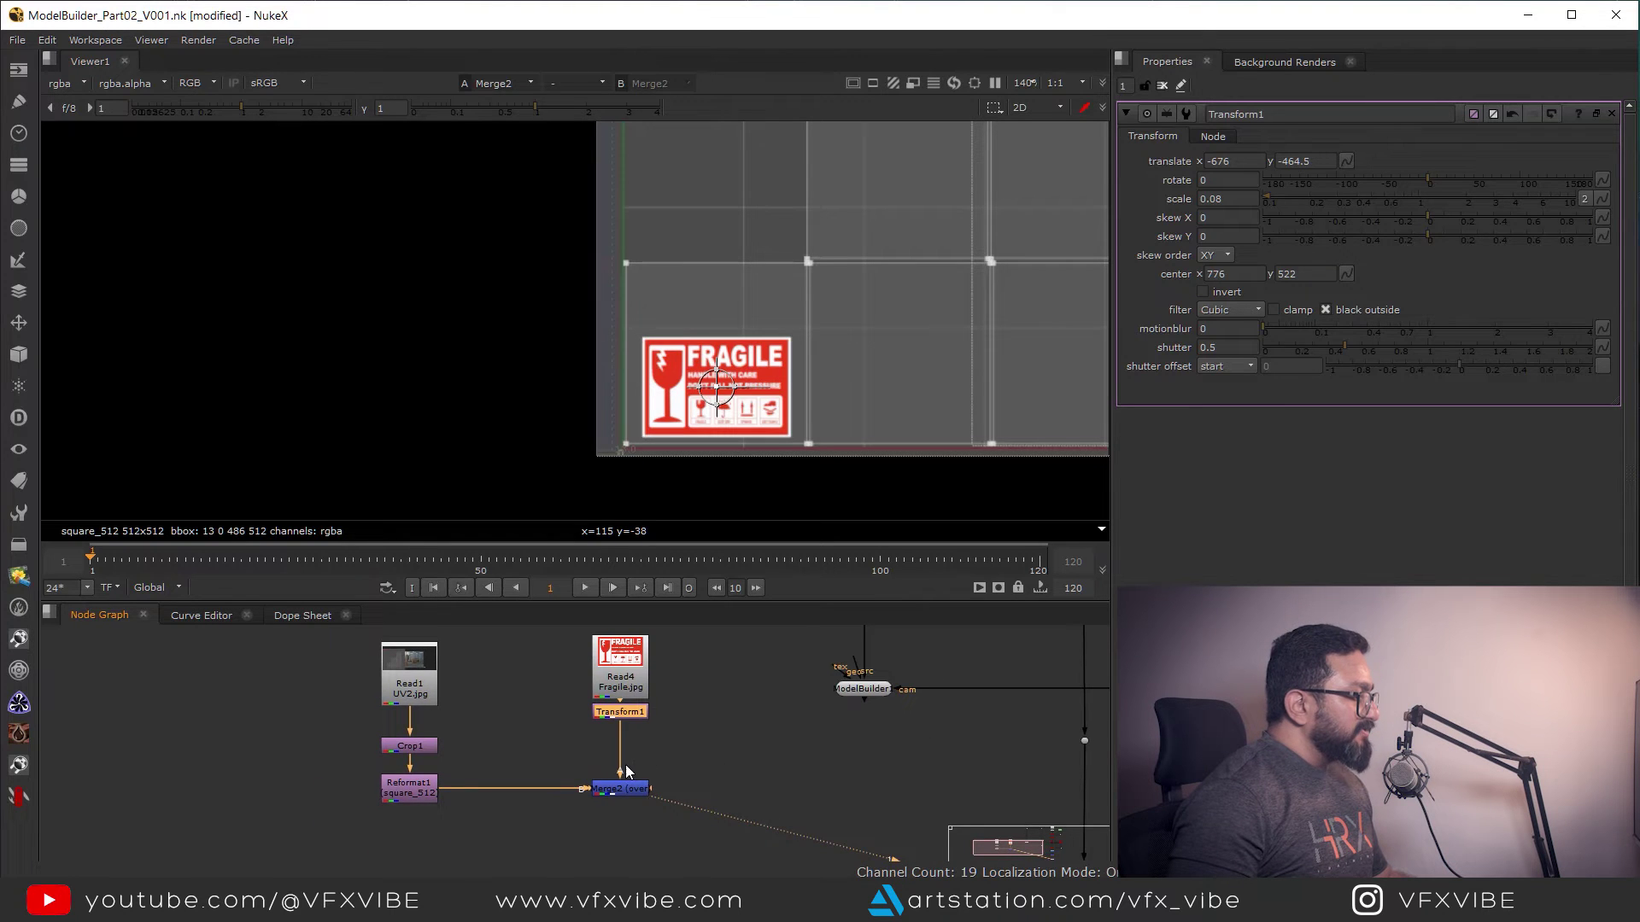
{"action": "left_click_drag", "start_coordinate": [619, 777], "coordinate": [629, 751]}
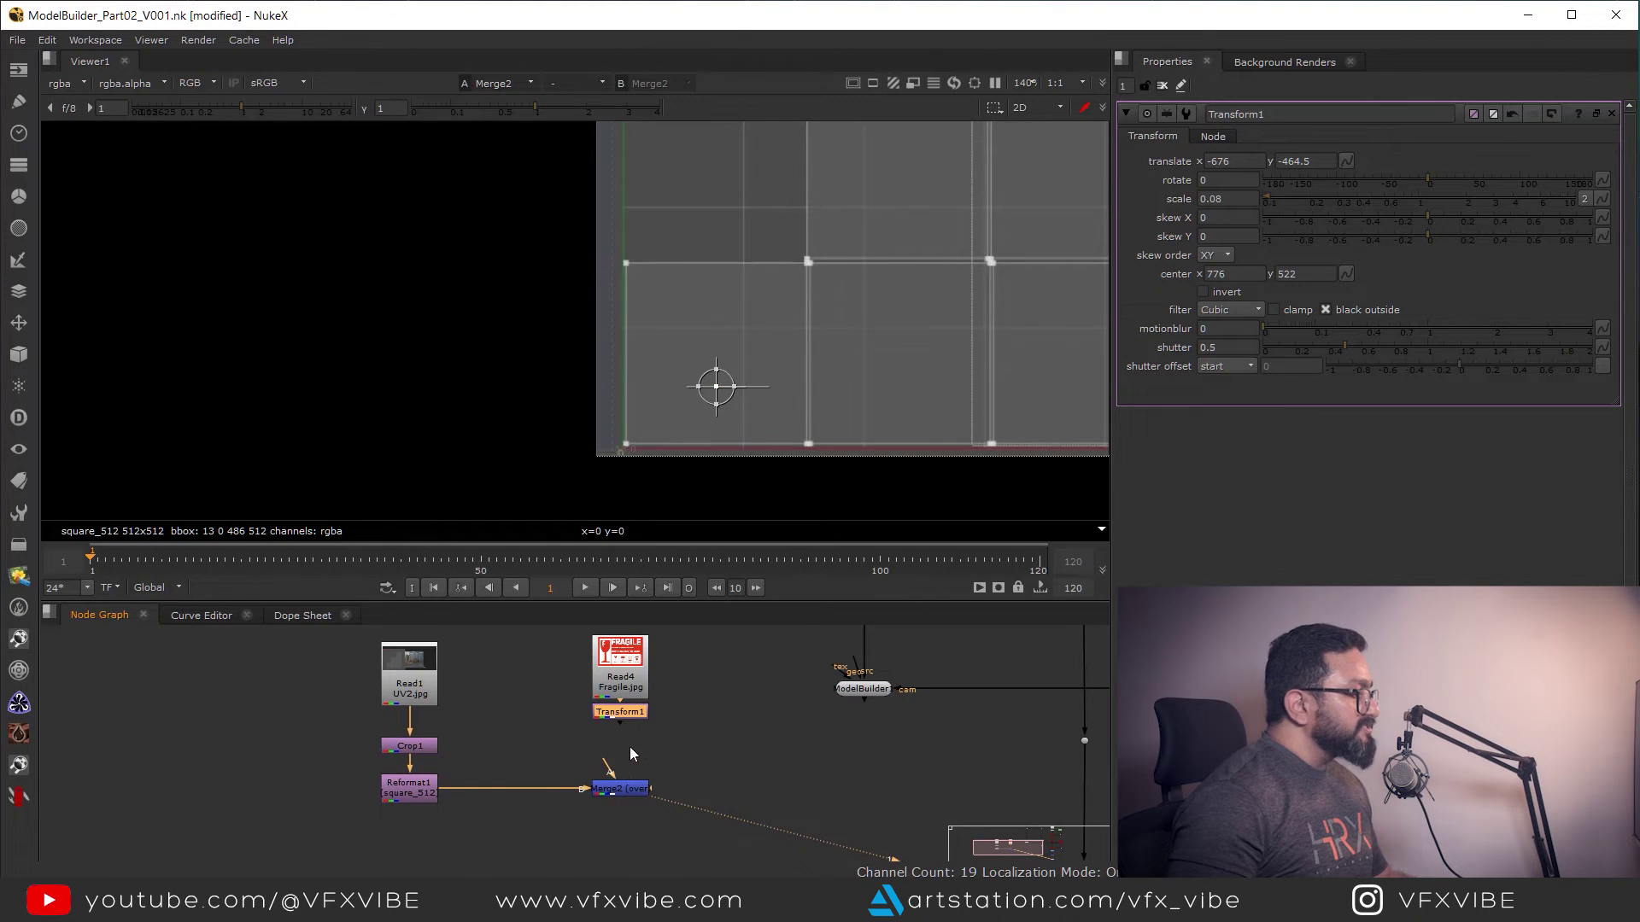
{"action": "key", "text": "1"}
{"action": "scroll", "coordinate": [877, 277], "scroll_direction": "down", "scroll_amount": 3}
{"action": "middle_click_drag", "start_coordinate": [865, 321], "coordinate": [780, 388]}
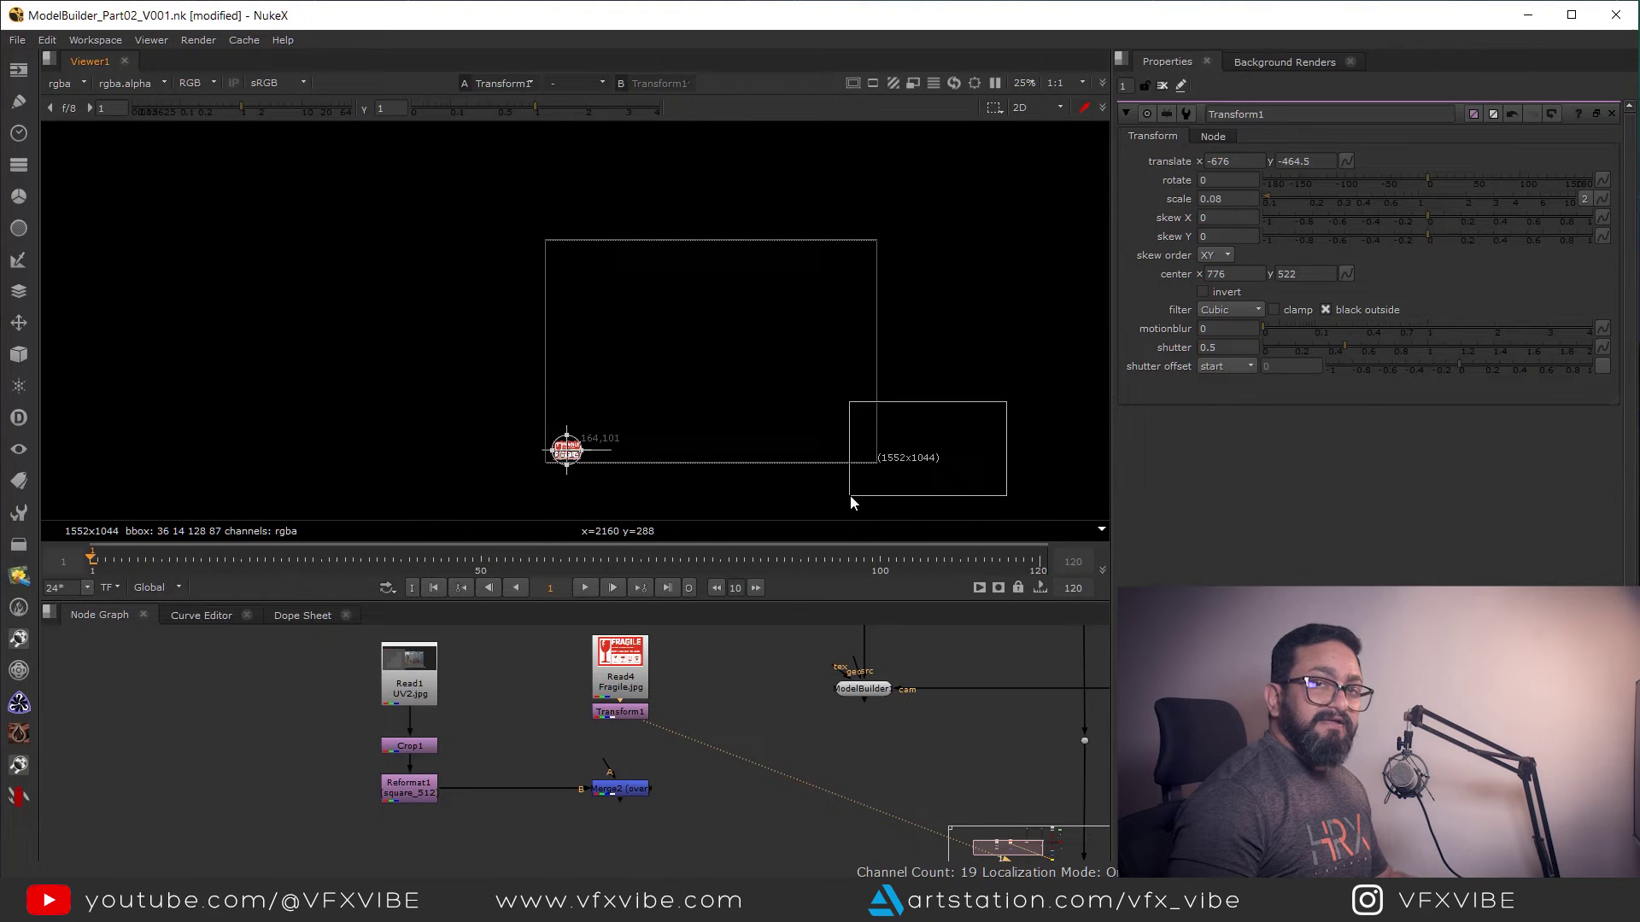
{"action": "left_click_drag", "start_coordinate": [850, 497], "coordinate": [849, 499]}
Shift the disconnected Merge toward the UV layout branch and show the square_512 Reformat output for comparison.
{"action": "mouse_move", "coordinate": [700, 698]}
{"action": "middle_mouse_down"}
{"action": "mouse_move", "coordinate": [674, 741]}
{"action": "mouse_move", "coordinate": [705, 691]}
{"action": "middle_mouse_up"}
{"action": "left_click_drag", "start_coordinate": [614, 788], "coordinate": [572, 788]}
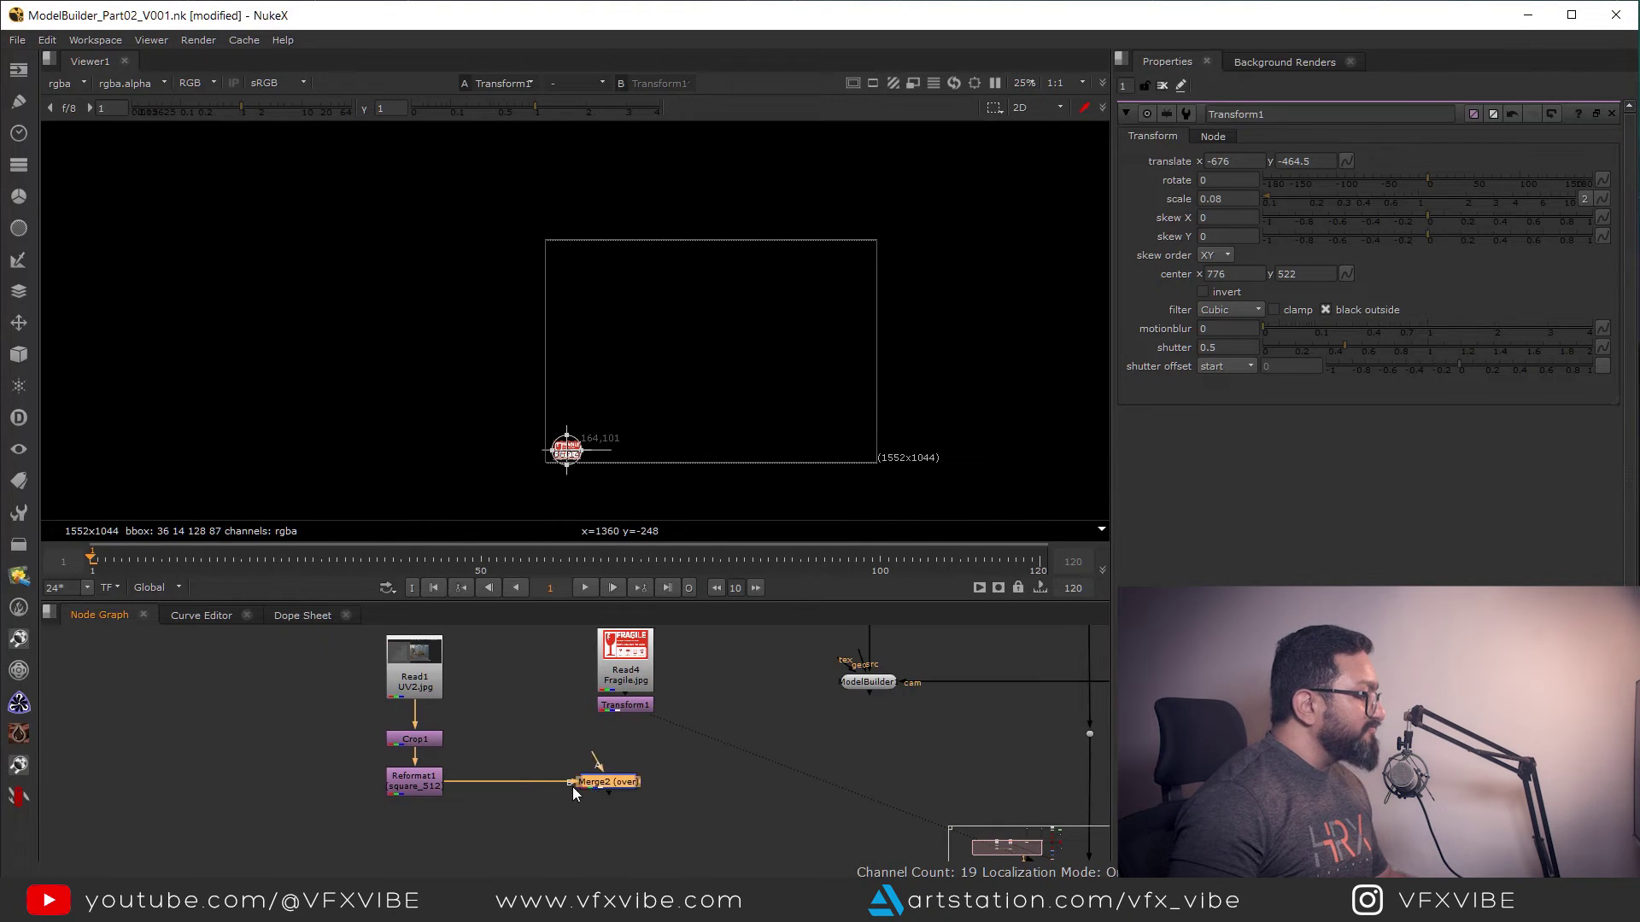
{"action": "middle_click_drag", "start_coordinate": [573, 787], "coordinate": [547, 845]}
{"action": "scroll", "coordinate": [408, 744], "scroll_direction": "up", "scroll_amount": 5}
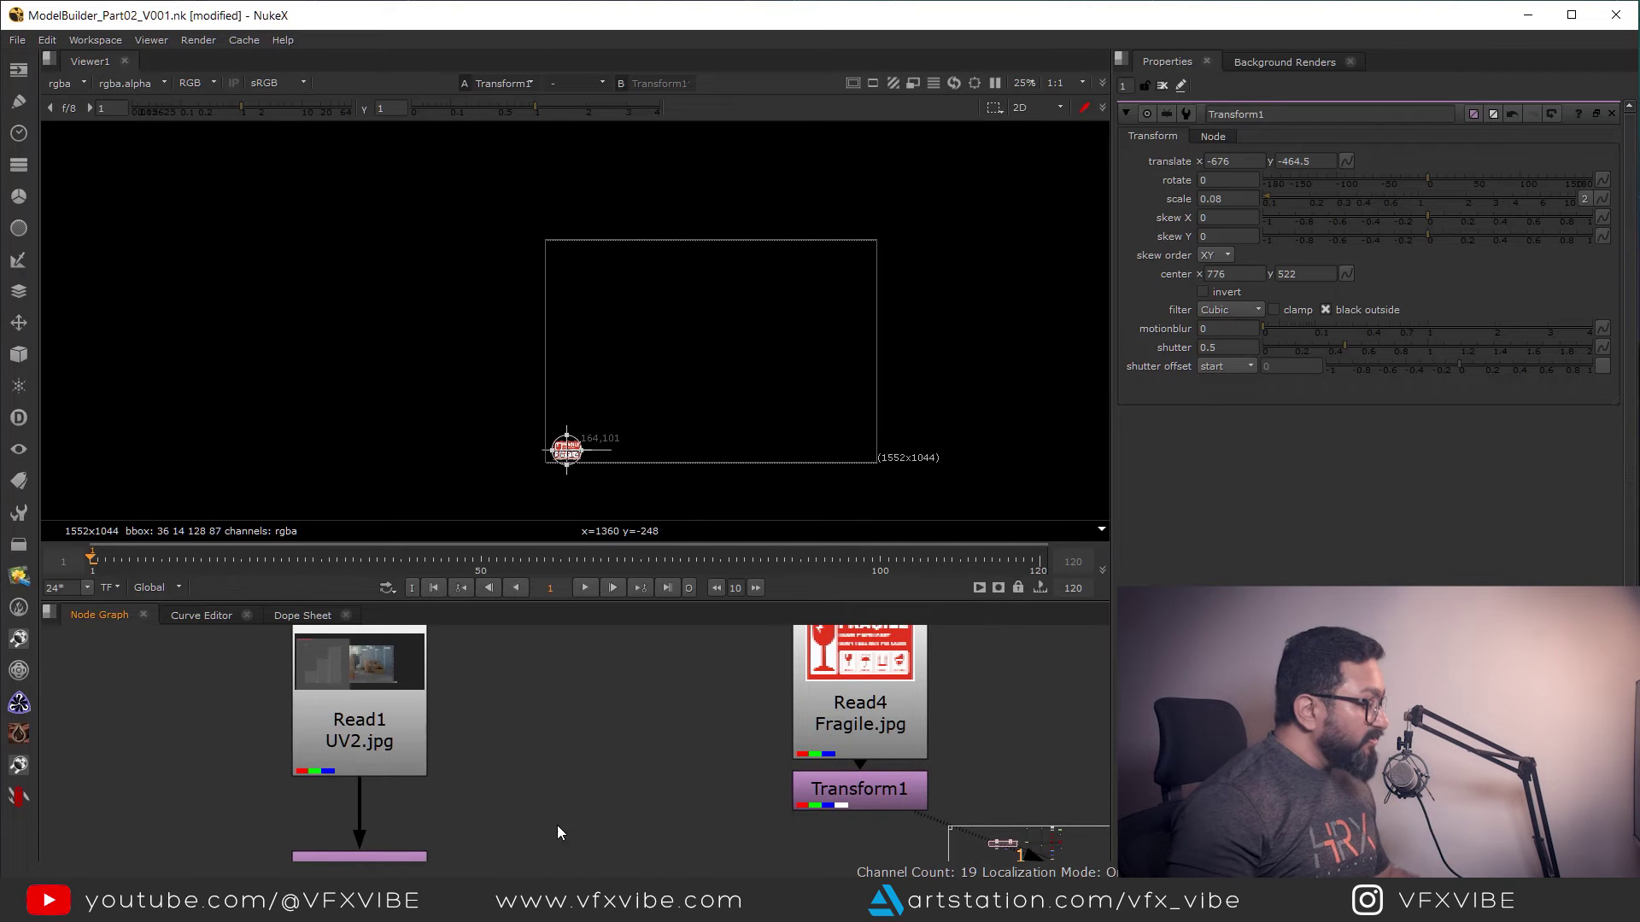
{"action": "scroll", "coordinate": [521, 833], "scroll_direction": "down", "scroll_amount": 2}
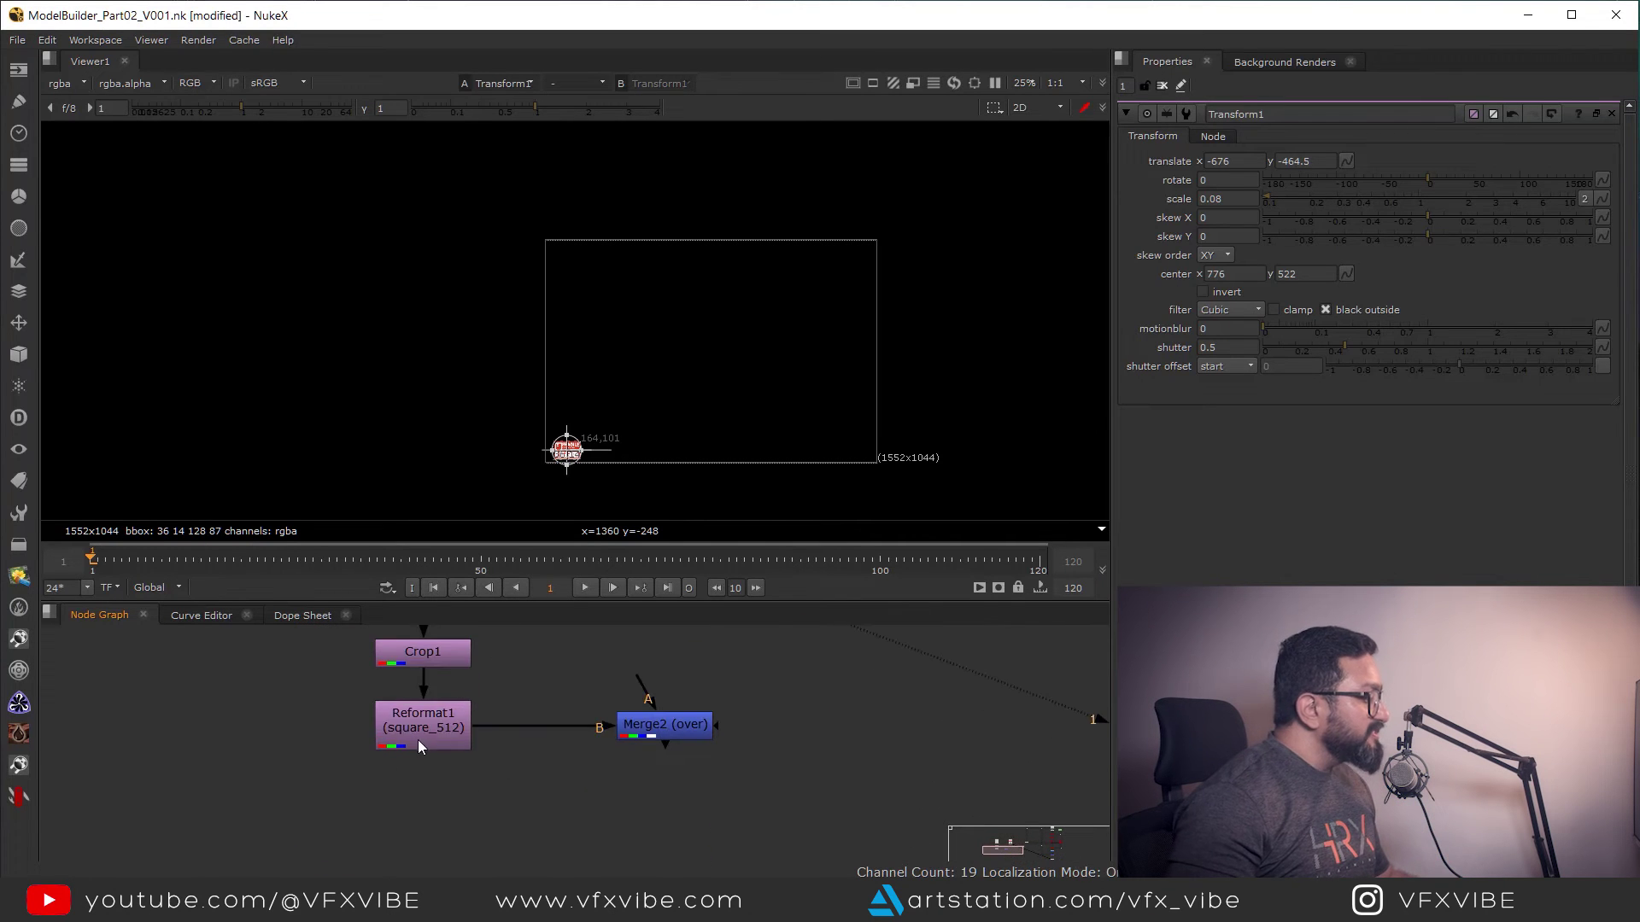
{"action": "left_click", "coordinate": [417, 739]}
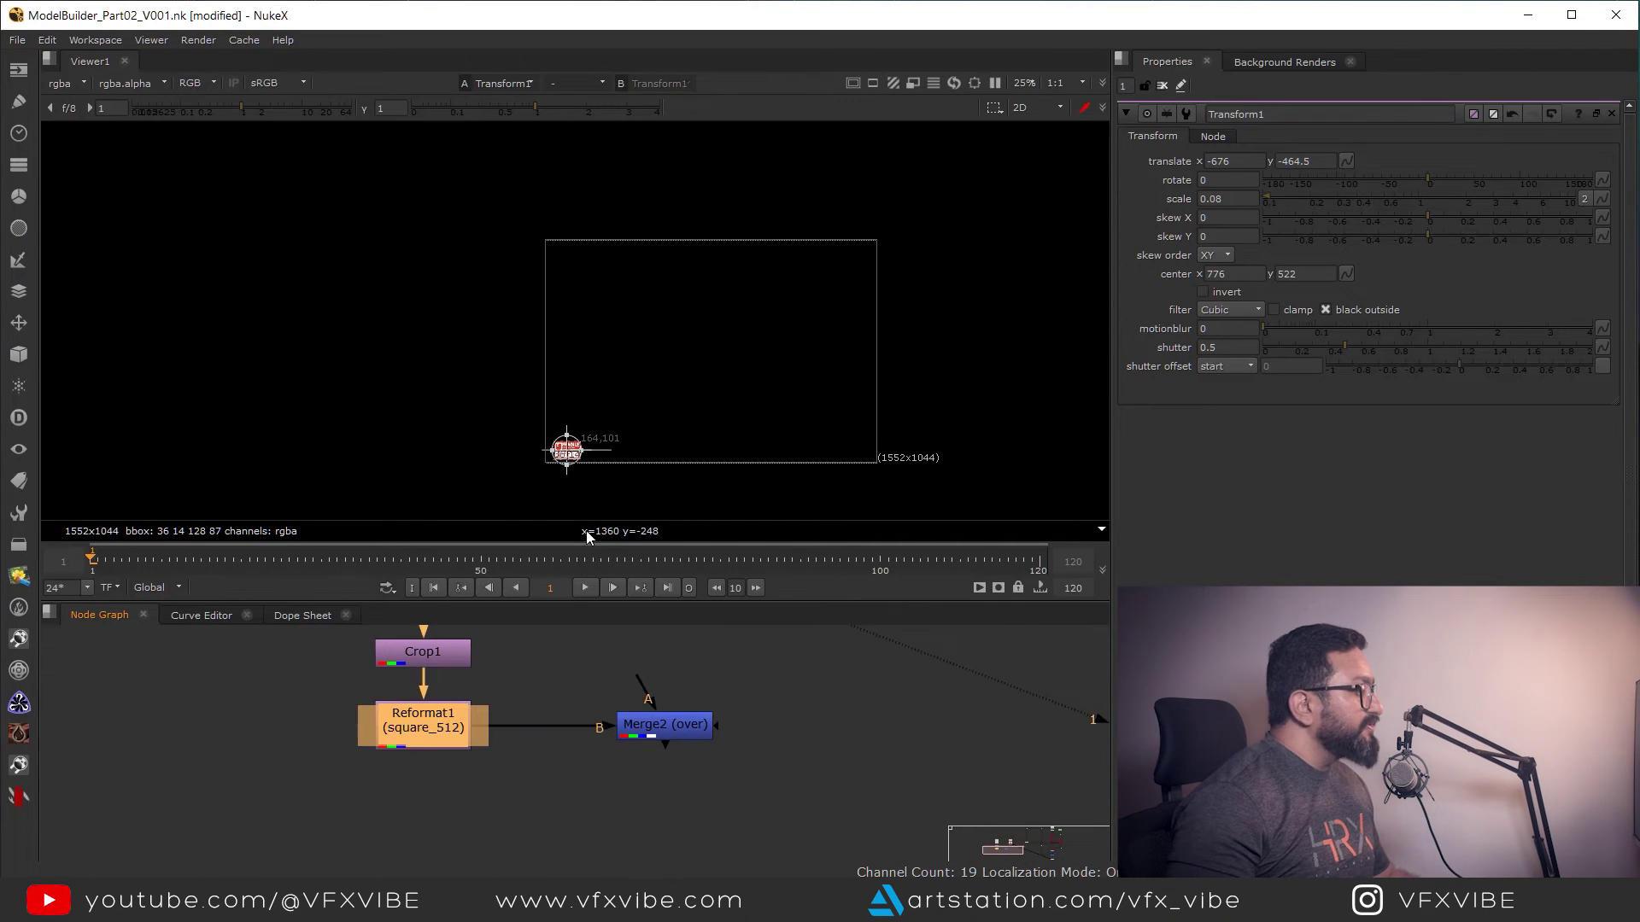
{"action": "key", "text": "1"}
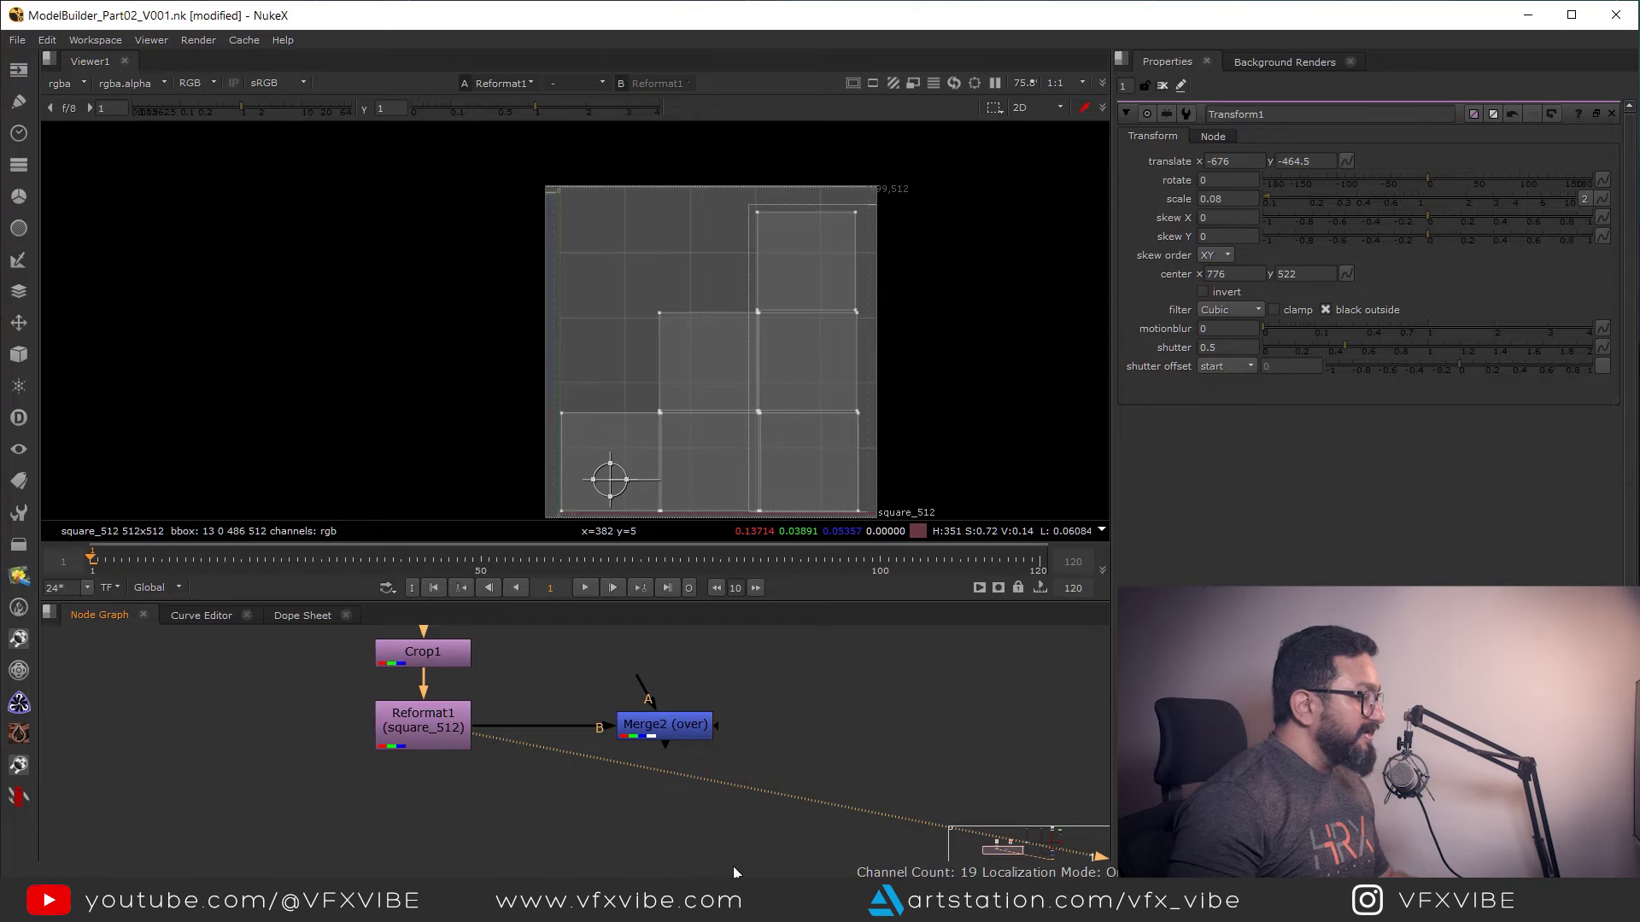
Add a Constant node beside the Fragile.jpg branch.
{"action": "middle_click_drag", "start_coordinate": [769, 632], "coordinate": [685, 824]}
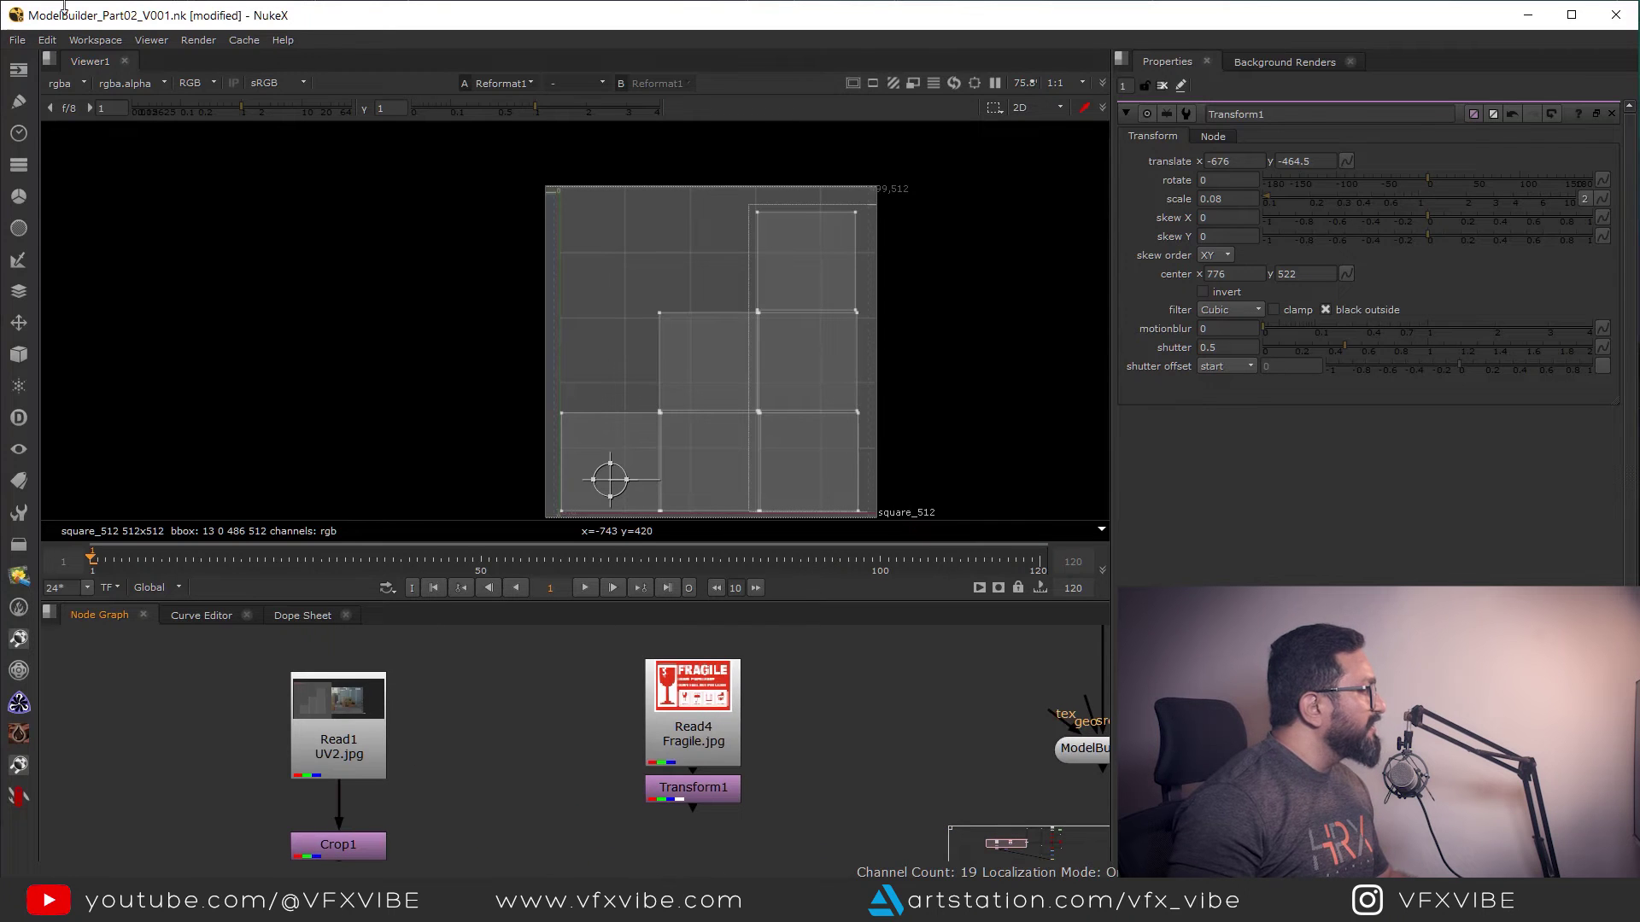
{"action": "left_click", "coordinate": [19, 70]}
{"action": "left_click", "coordinate": [77, 136]}
{"action": "left_click", "coordinate": [862, 755]}
Place a copy of the square_512 Reformat under the Constant, connect them and view the output.
{"action": "middle_click_drag", "start_coordinate": [317, 768], "coordinate": [358, 656]}
{"action": "left_click", "coordinate": [376, 809]}
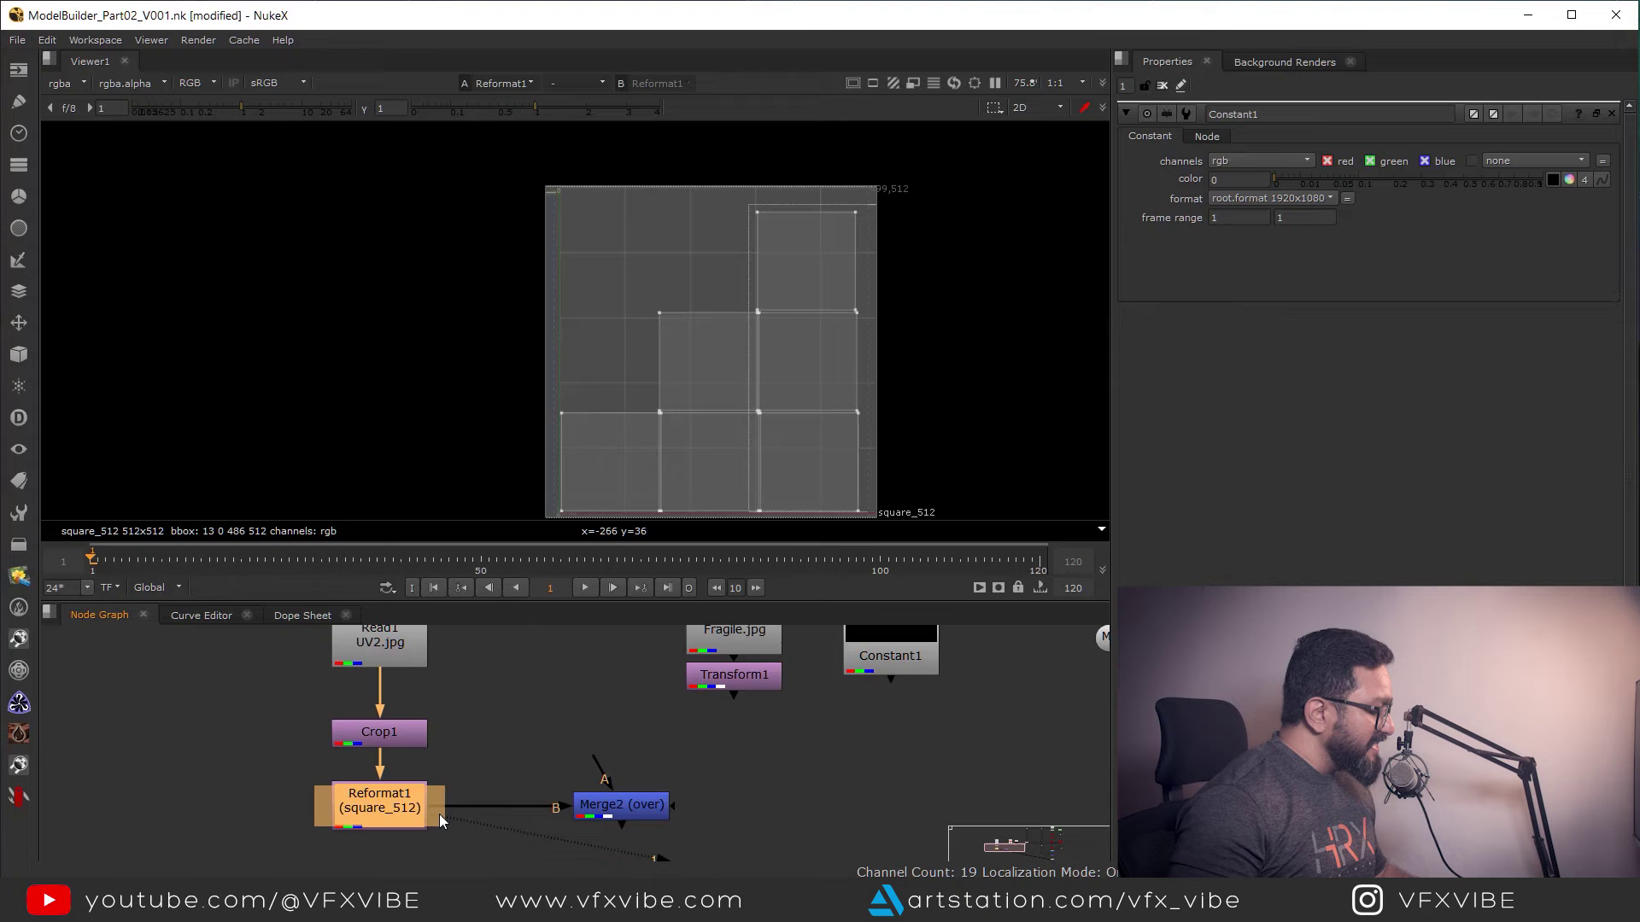
{"action": "middle_click_drag", "start_coordinate": [886, 765], "coordinate": [675, 800]}
{"action": "left_click", "coordinate": [675, 799]}
{"action": "key", "text": "ctrl+v"}
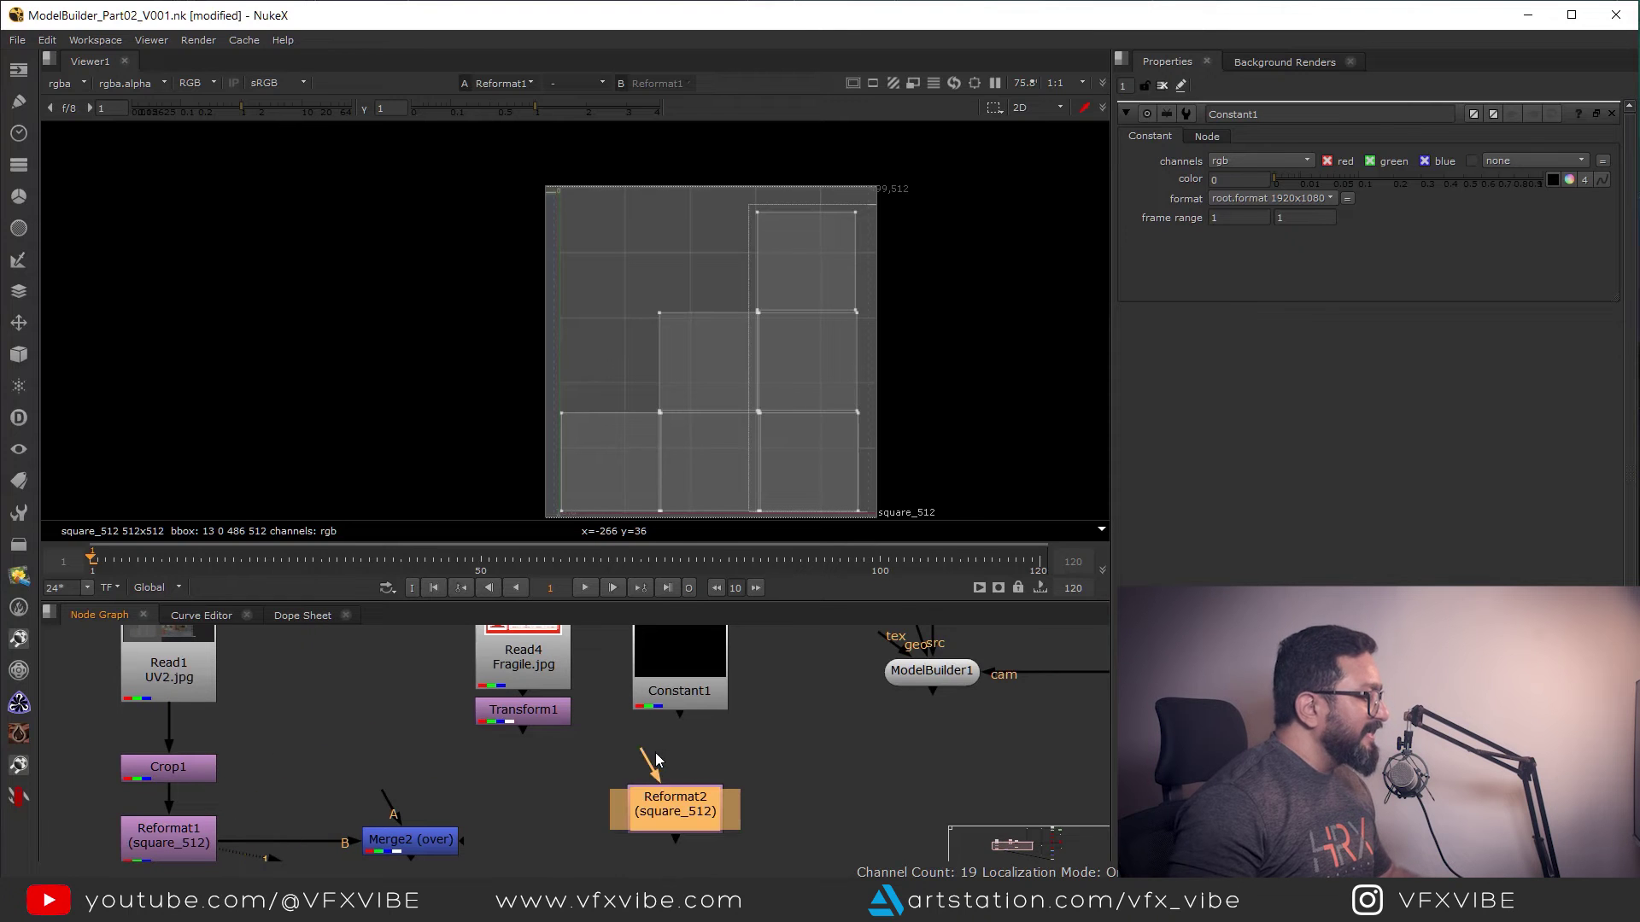
{"action": "left_click_drag", "start_coordinate": [682, 804], "coordinate": [687, 779]}
{"action": "key", "text": "1"}
{"action": "left_click", "coordinate": [751, 781]}
Merge the transformed label as input A over the reformatted Constant as input B and show the result in the viewer.
{"action": "scroll", "coordinate": [696, 738], "scroll_direction": "down", "scroll_amount": 3}
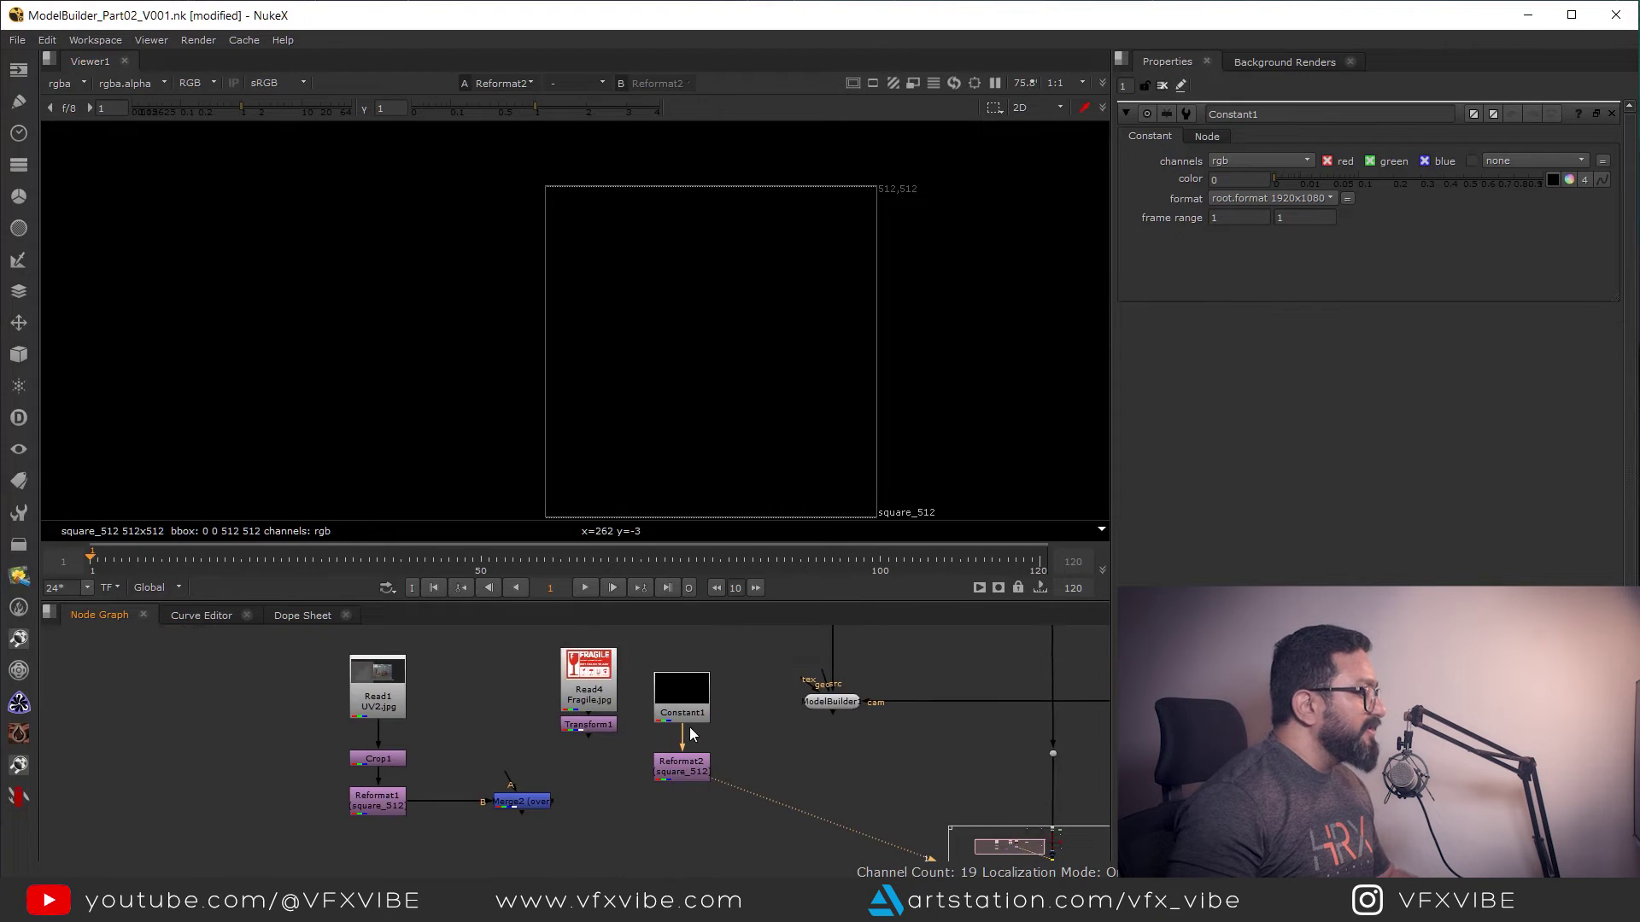
{"action": "key", "text": "m"}
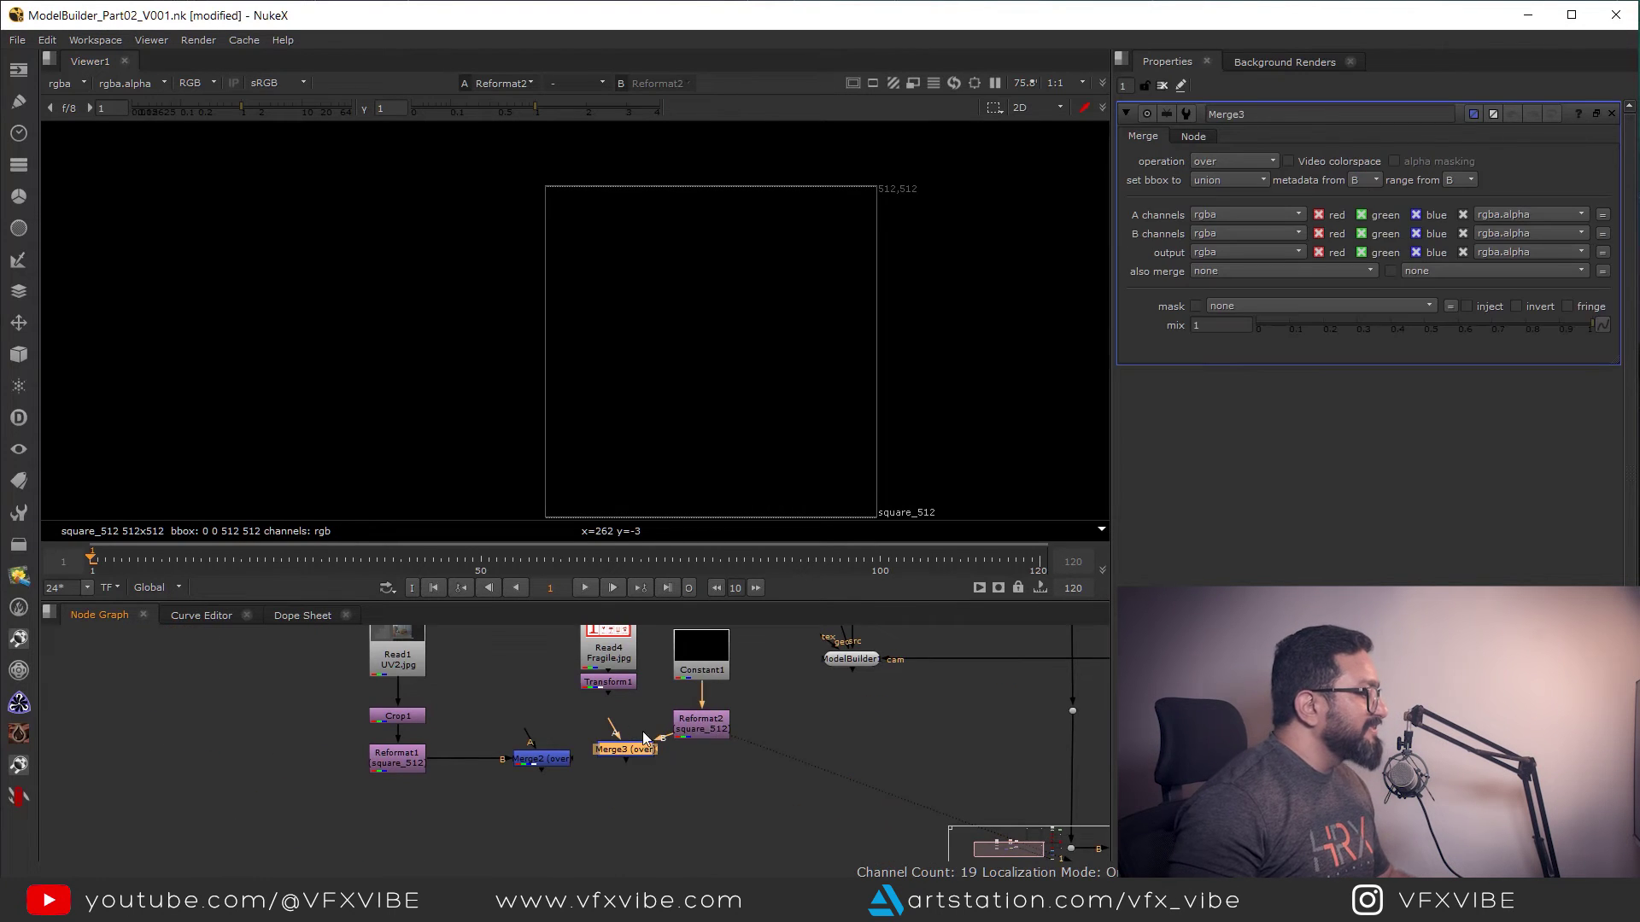
{"action": "left_click_drag", "start_coordinate": [614, 680], "coordinate": [611, 684]}
{"action": "left_click_drag", "start_coordinate": [624, 745], "coordinate": [607, 746]}
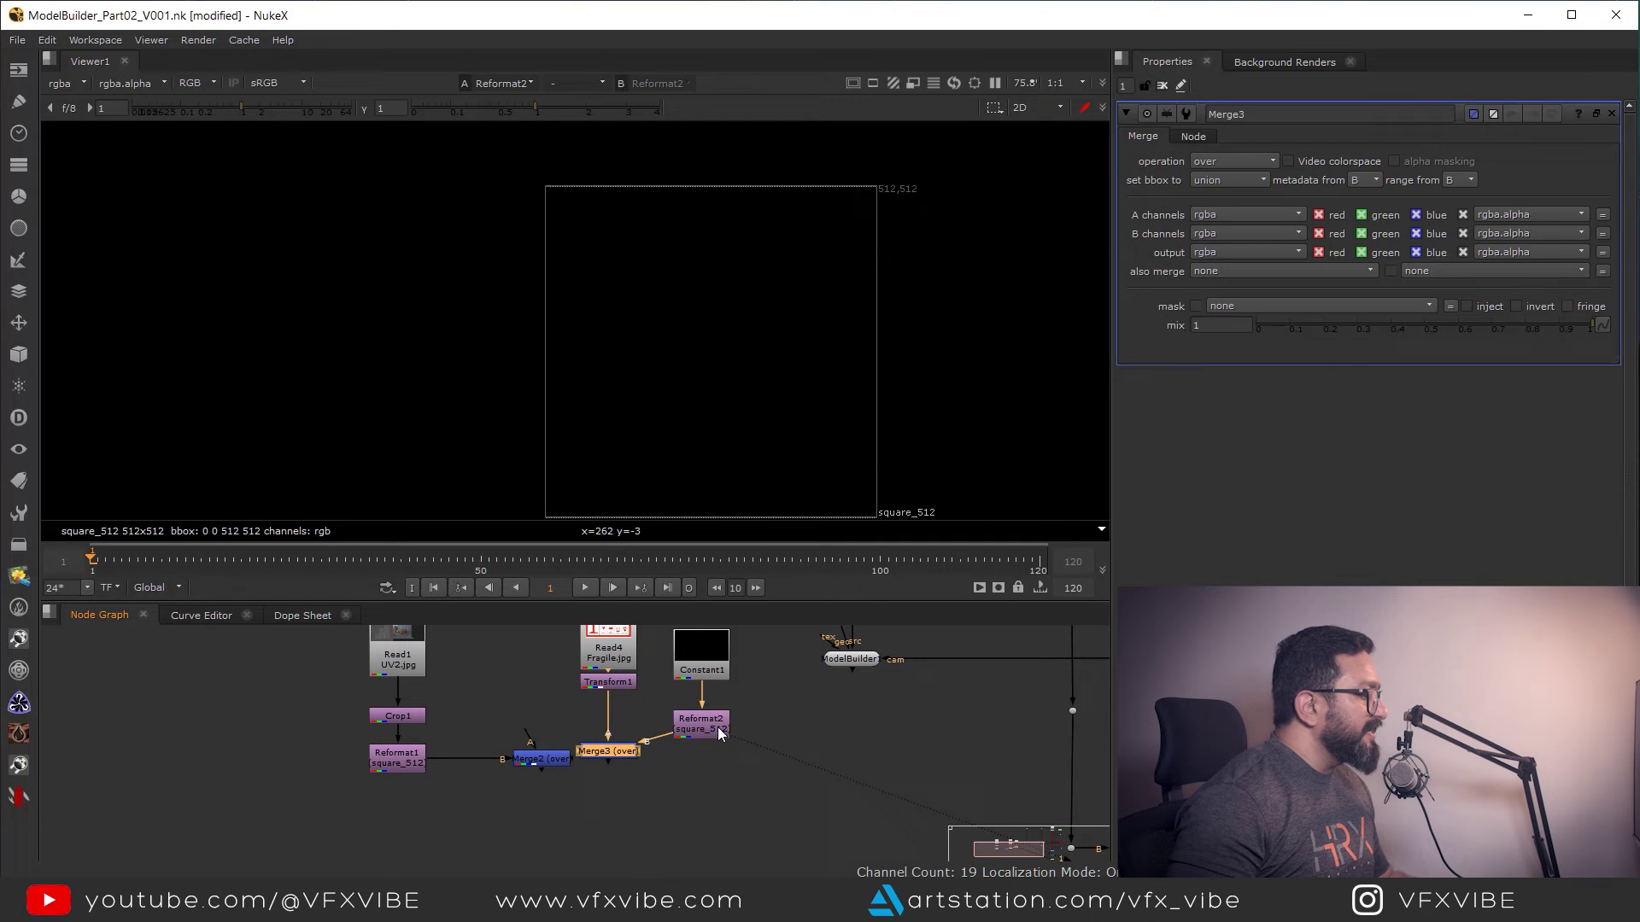
{"action": "left_click_drag", "start_coordinate": [714, 726], "coordinate": [712, 753]}
{"action": "left_click", "coordinate": [607, 751]}
{"action": "key", "text": "1"}
{"action": "scroll", "coordinate": [665, 367], "scroll_direction": "down", "scroll_amount": 2}
{"action": "scroll", "coordinate": [662, 378], "scroll_direction": "up", "scroll_amount": 3}
{"action": "left_click_drag", "start_coordinate": [715, 302], "coordinate": [470, 470]}
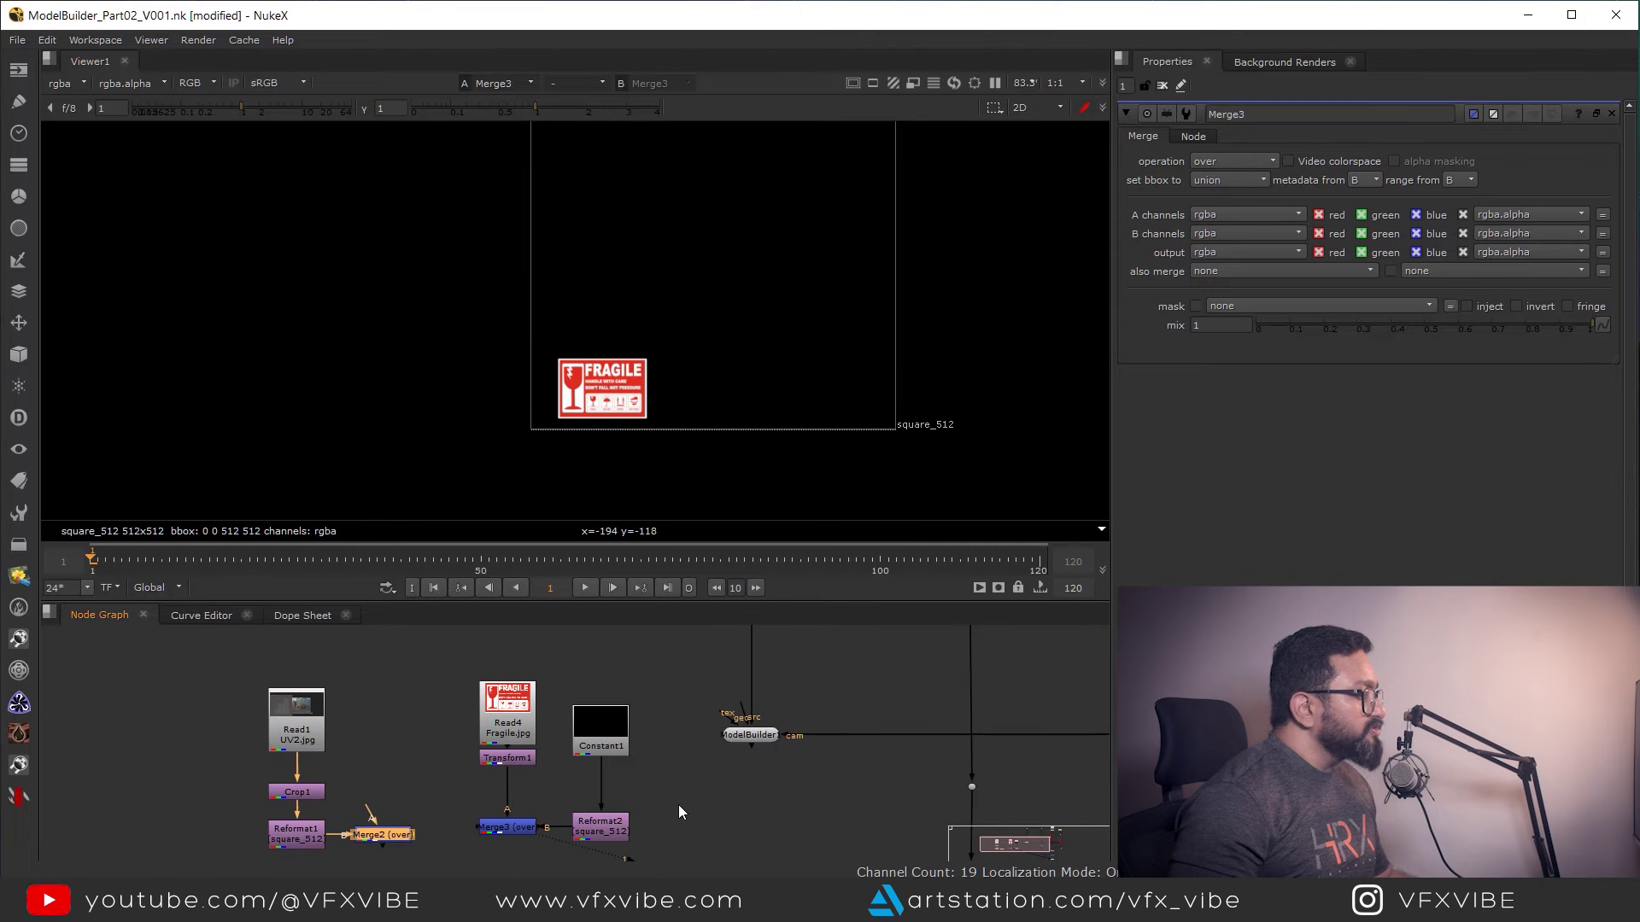
Duplicate the ModelBuilder node and place the unconnected copy beside the label's Merge.
{"action": "left_click_drag", "start_coordinate": [699, 779], "coordinate": [847, 700]}
{"action": "middle_click_drag", "start_coordinate": [781, 788], "coordinate": [788, 616]}
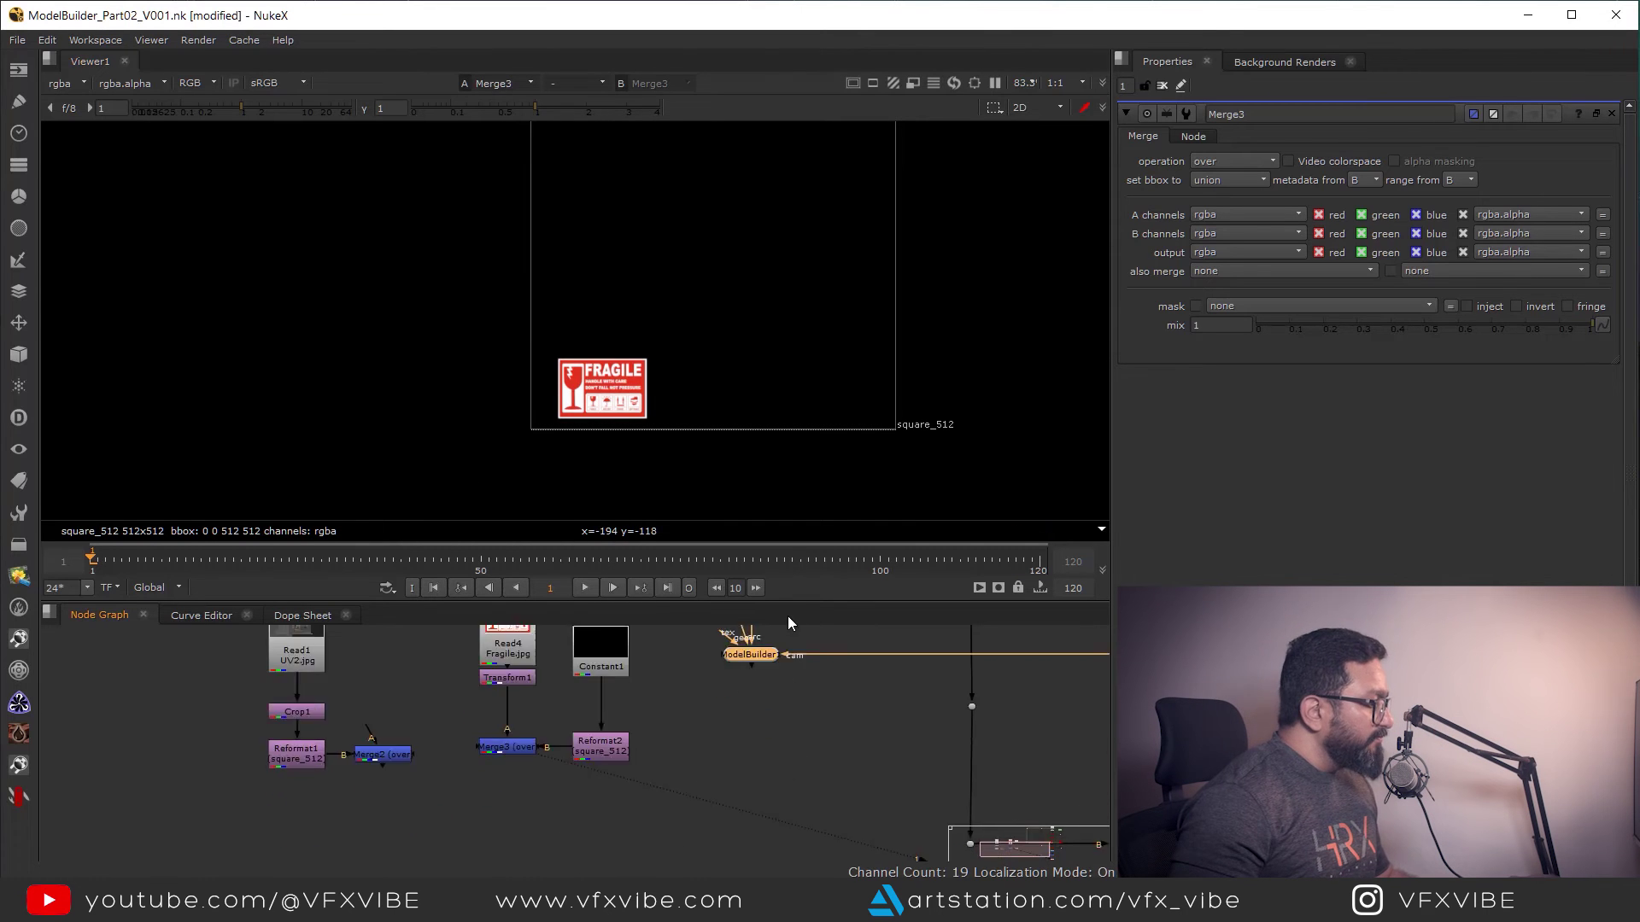
{"action": "key", "text": "ctrl+v"}
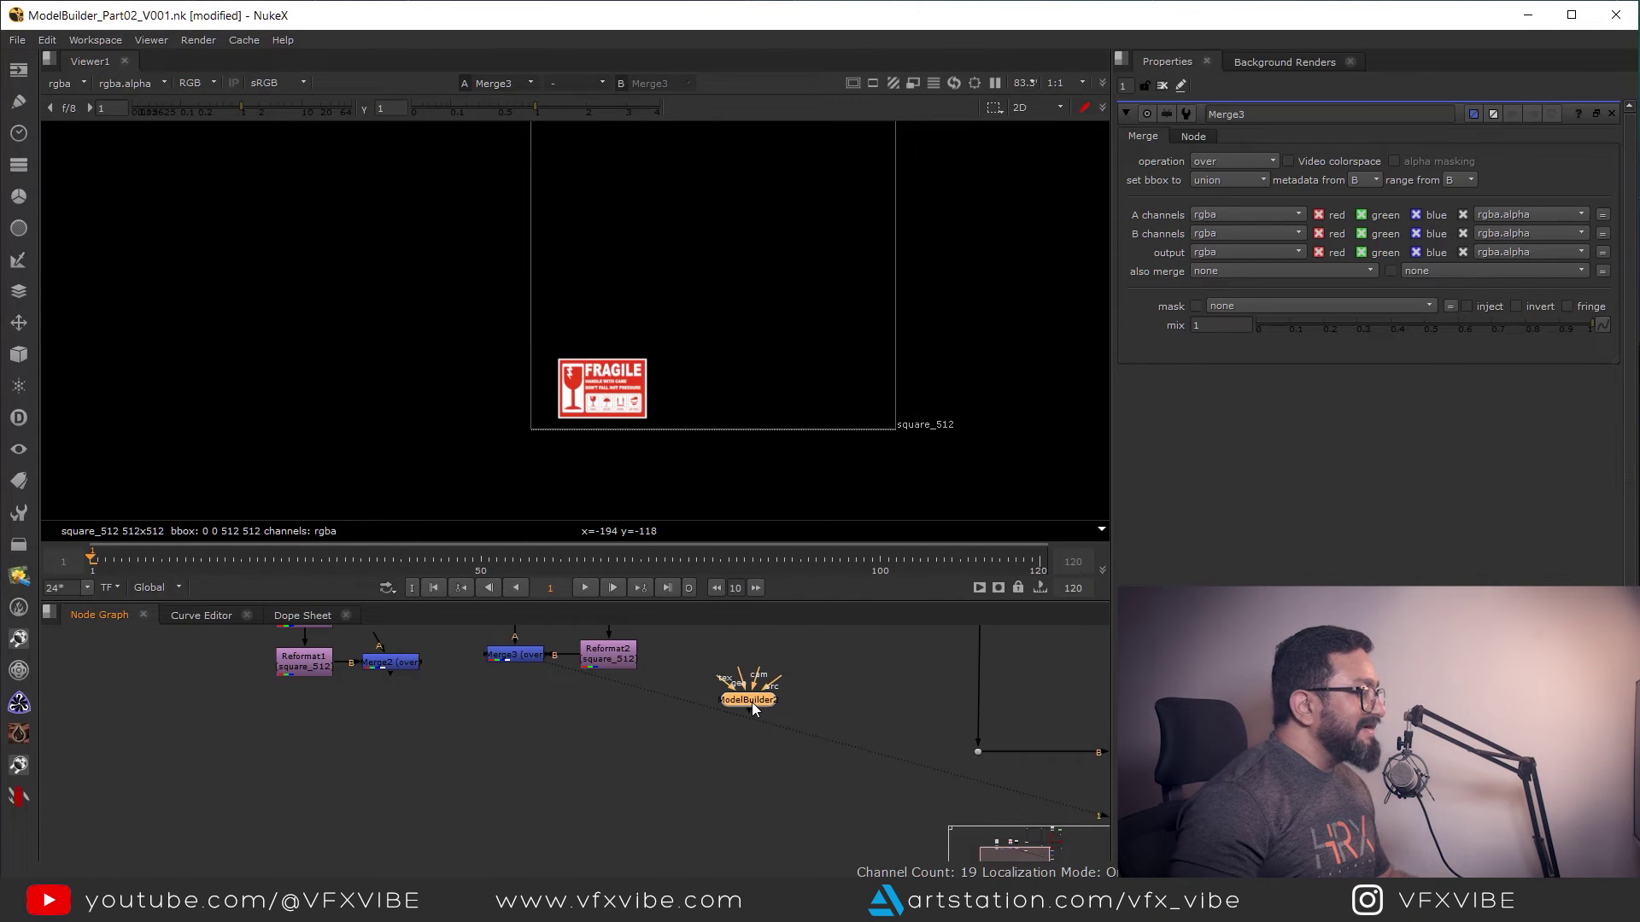
{"action": "scroll", "coordinate": [752, 699], "scroll_direction": "up", "scroll_amount": 4}
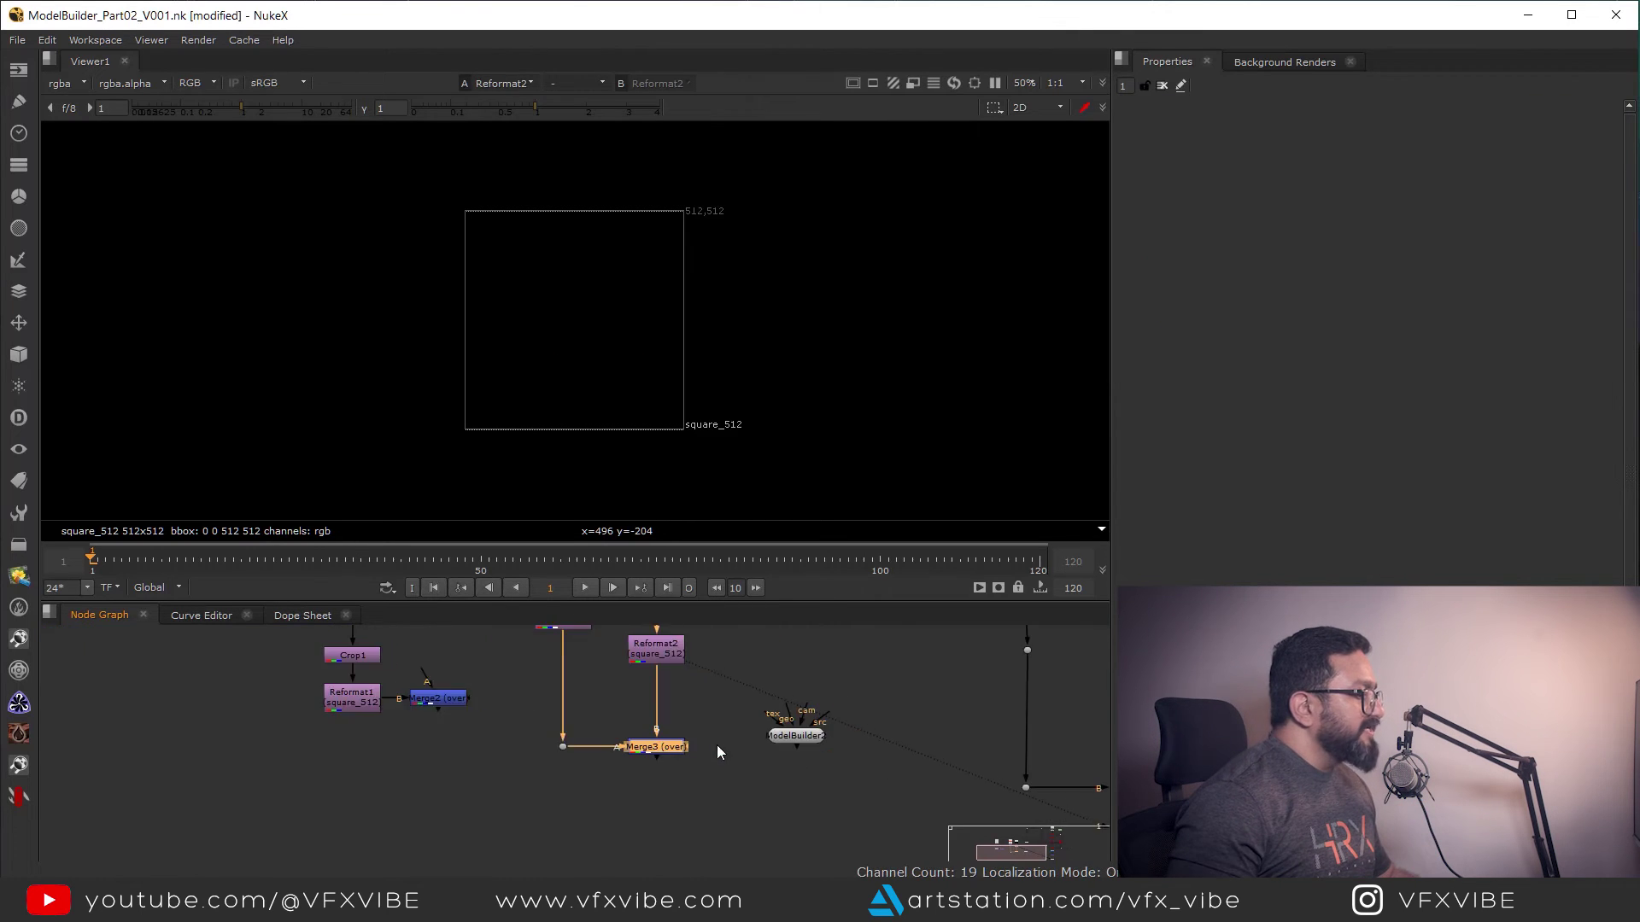
{"action": "scroll", "coordinate": [716, 745], "scroll_direction": "up", "scroll_amount": 2}
{"action": "scroll", "coordinate": [716, 735], "scroll_direction": "down", "scroll_amount": 3}
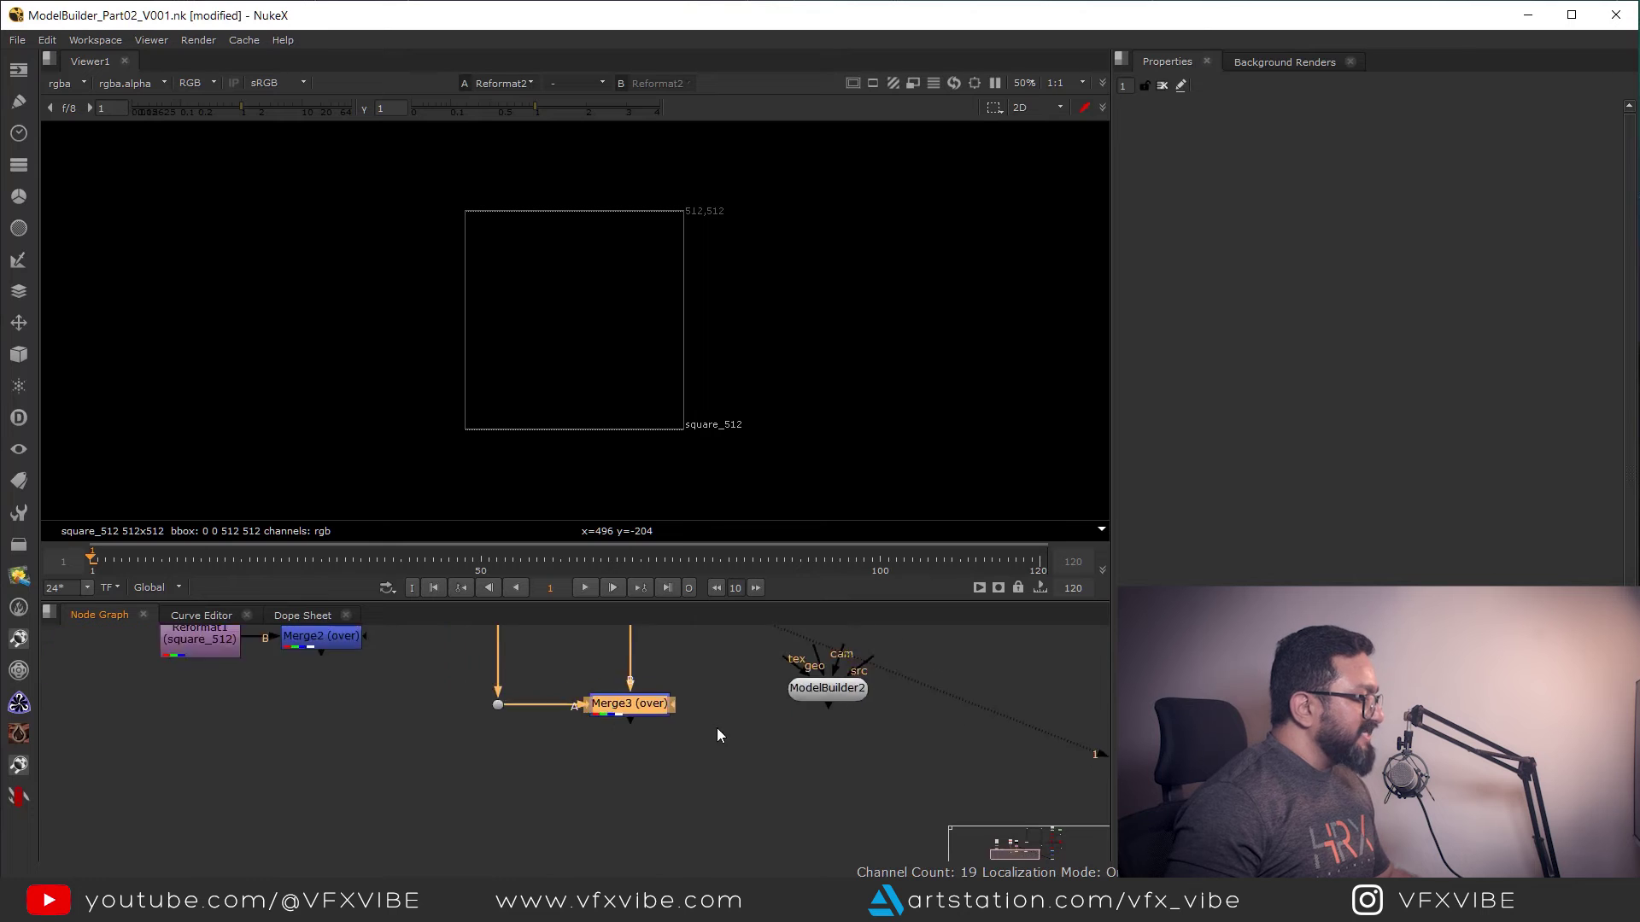
{"action": "left_click", "coordinate": [784, 754]}
{"action": "scroll", "coordinate": [786, 759], "scroll_direction": "up", "scroll_amount": 3}
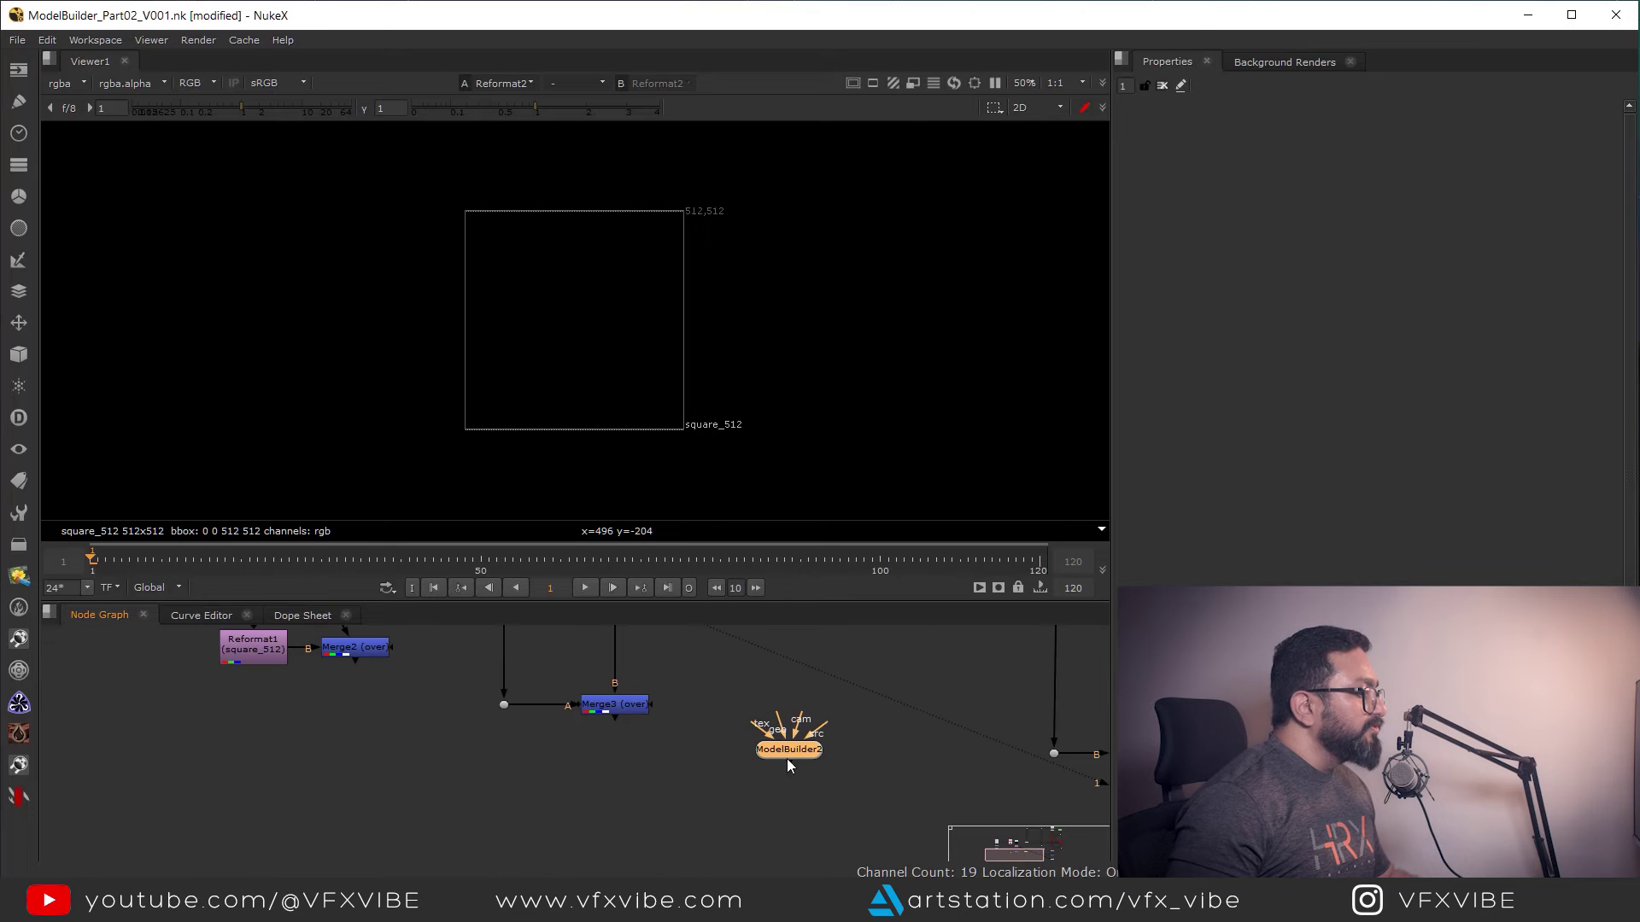
Add an ApplyMaterial with the label's Merge as its material and the copied ModelBuilder as its geometry, routed through a Dot.
{"action": "left_click", "coordinate": [650, 790]}
{"action": "key", "text": "Tab"}
{"action": "type", "text": "apply"}
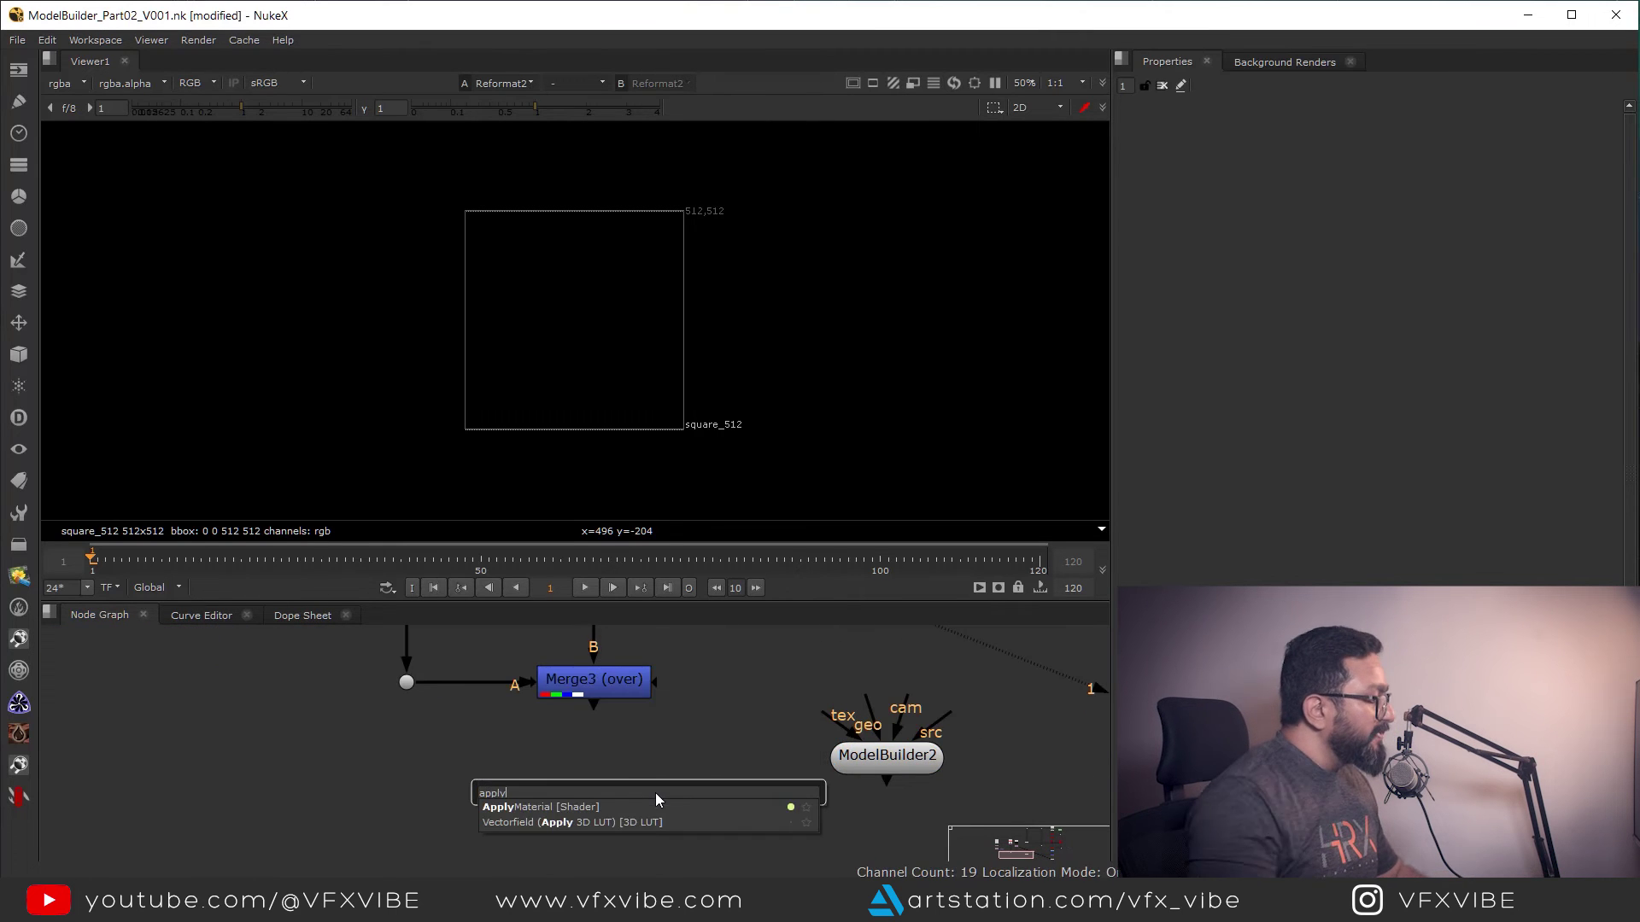
{"action": "left_click", "coordinate": [547, 808]}
{"action": "left_click_drag", "start_coordinate": [651, 781], "coordinate": [610, 859]}
{"action": "left_click_drag", "start_coordinate": [622, 781], "coordinate": [852, 667]}
{"action": "left_click_drag", "start_coordinate": [733, 754], "coordinate": [872, 842], "text": "ctrl"}
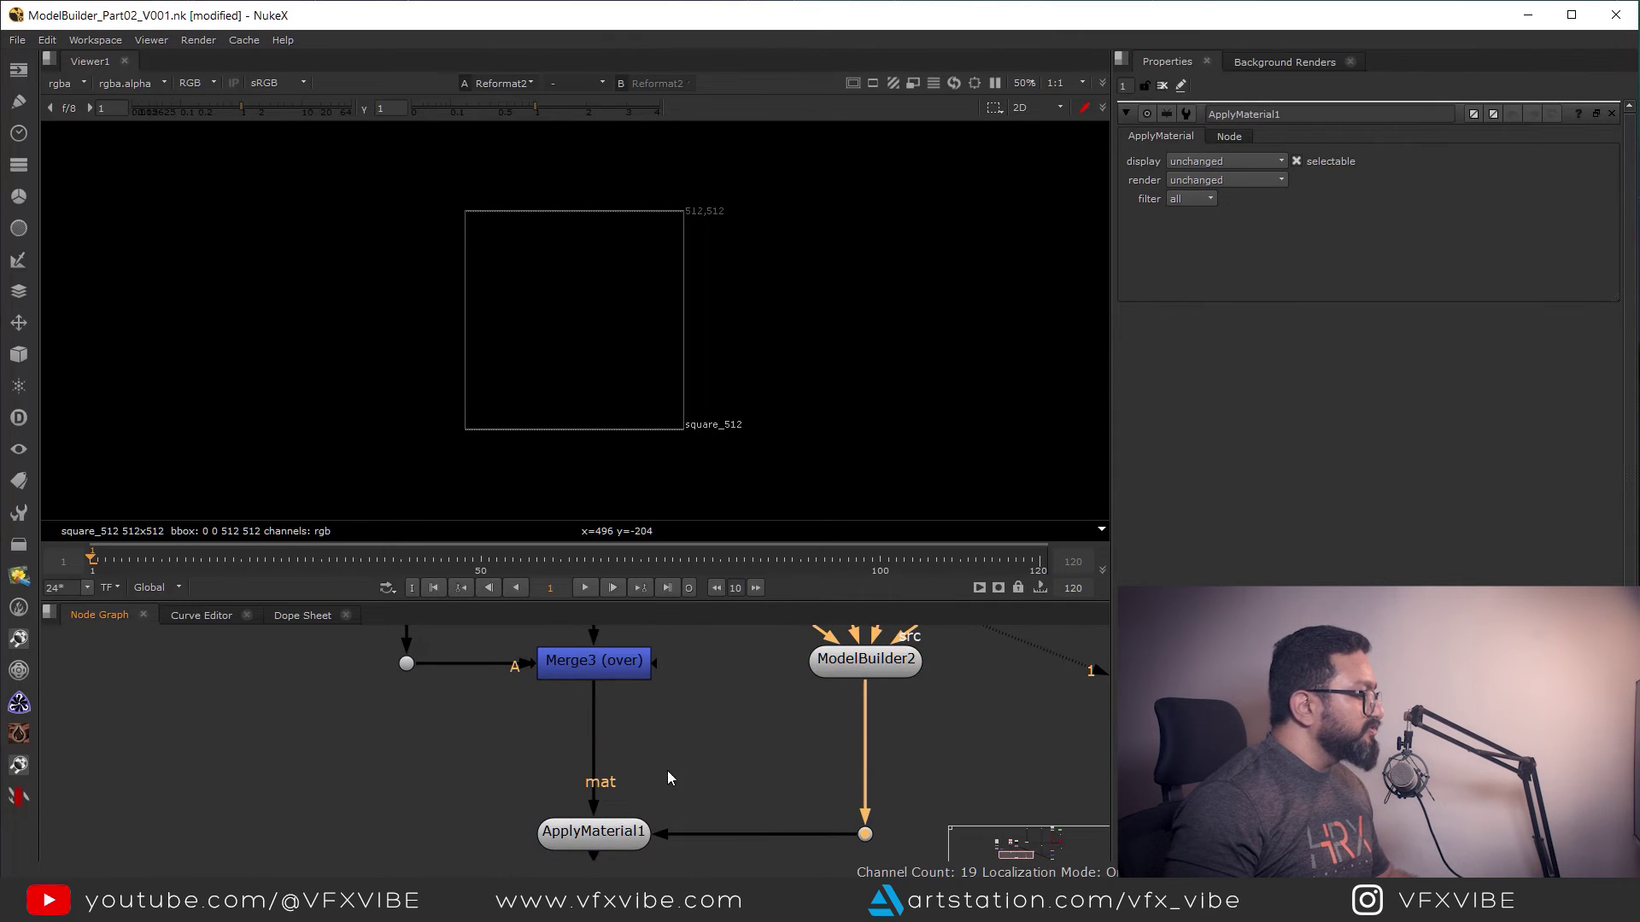
Show the ApplyMaterial output and inspect the label's placement on the cube in 3D.
{"action": "key", "text": "1"}
{"action": "left_click_drag", "start_coordinate": [603, 424], "coordinate": [0, 329], "text": "ctrl"}
{"action": "mouse_move", "coordinate": [707, 397]}
{"action": "left_mouse_down", "text": "ctrl"}
{"action": "mouse_move", "coordinate": [776, 381]}
{"action": "mouse_move", "coordinate": [765, 425]}
{"action": "mouse_move", "coordinate": [783, 428]}
{"action": "mouse_move", "coordinate": [673, 434]}
{"action": "mouse_move", "coordinate": [796, 444]}
{"action": "mouse_move", "coordinate": [735, 443]}
{"action": "mouse_move", "coordinate": [758, 456]}
{"action": "mouse_move", "coordinate": [696, 407]}
{"action": "left_mouse_up", "text": "ctrl"}
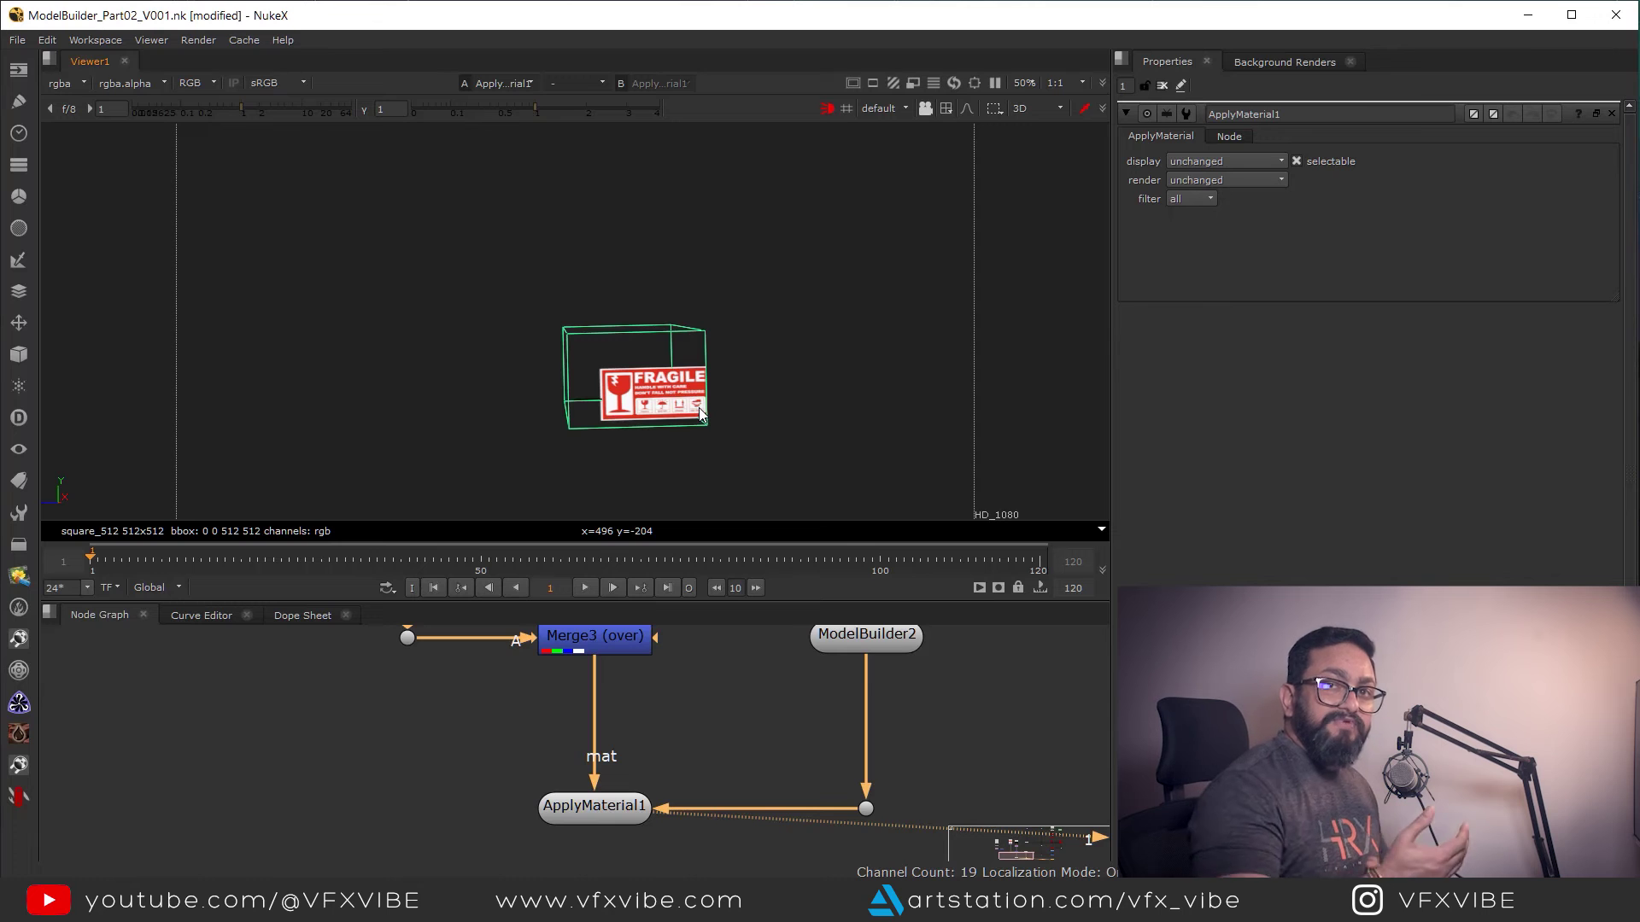
Connect the ApplyMaterial output to the scene that feeds ScanlineRender1.
{"action": "scroll", "coordinate": [778, 741], "scroll_direction": "down", "scroll_amount": 5}
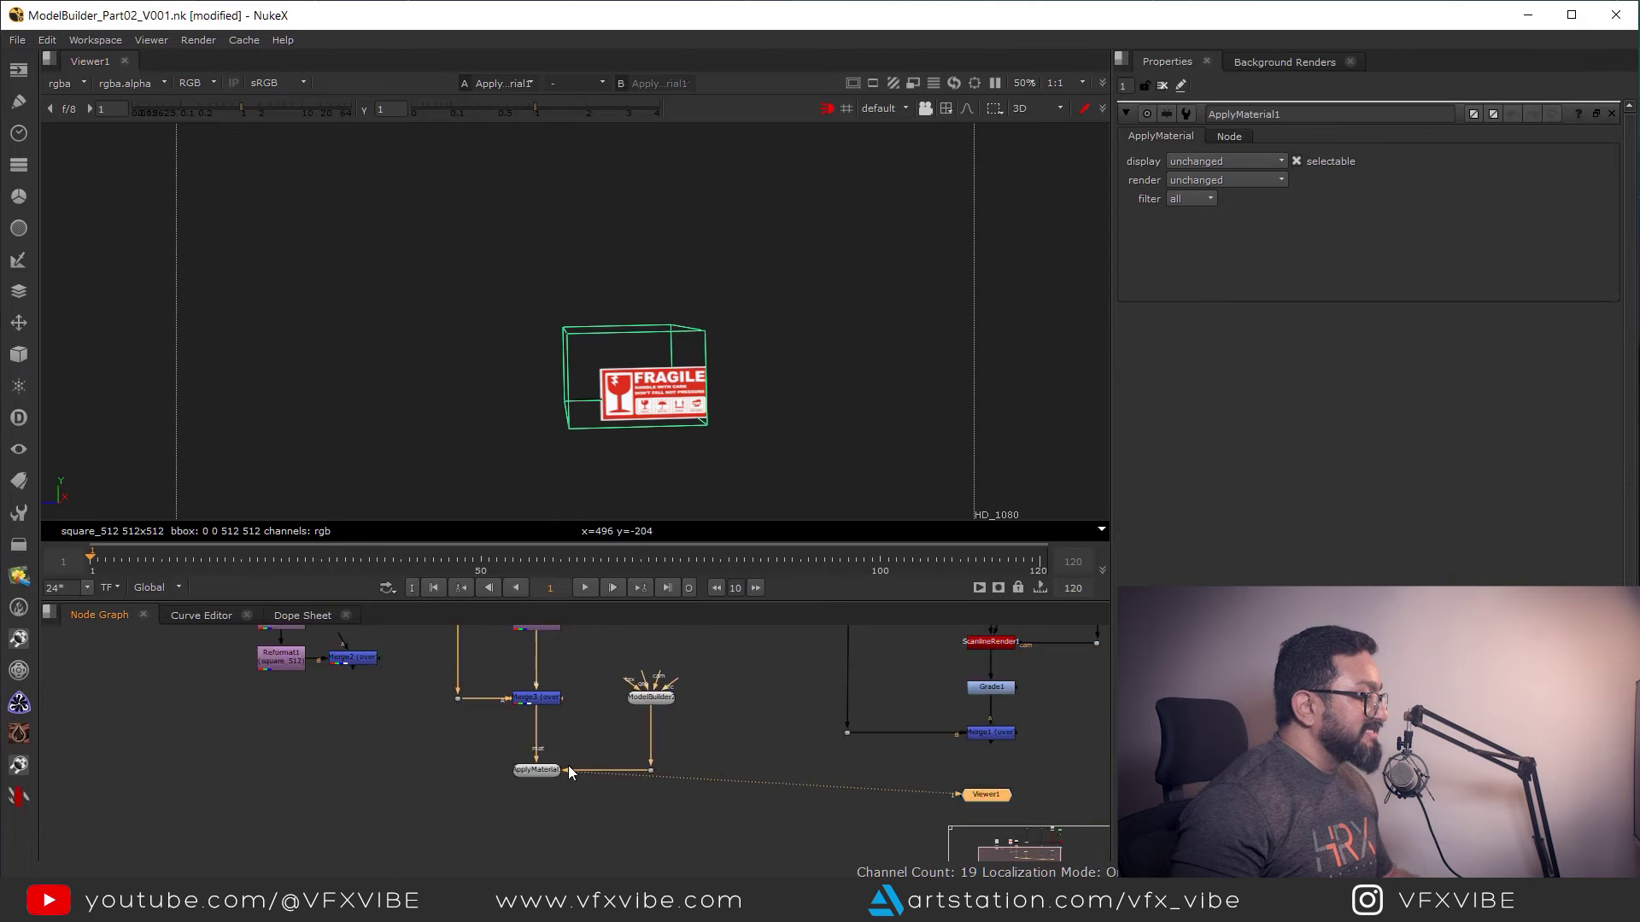
{"action": "left_click", "coordinate": [596, 806]}
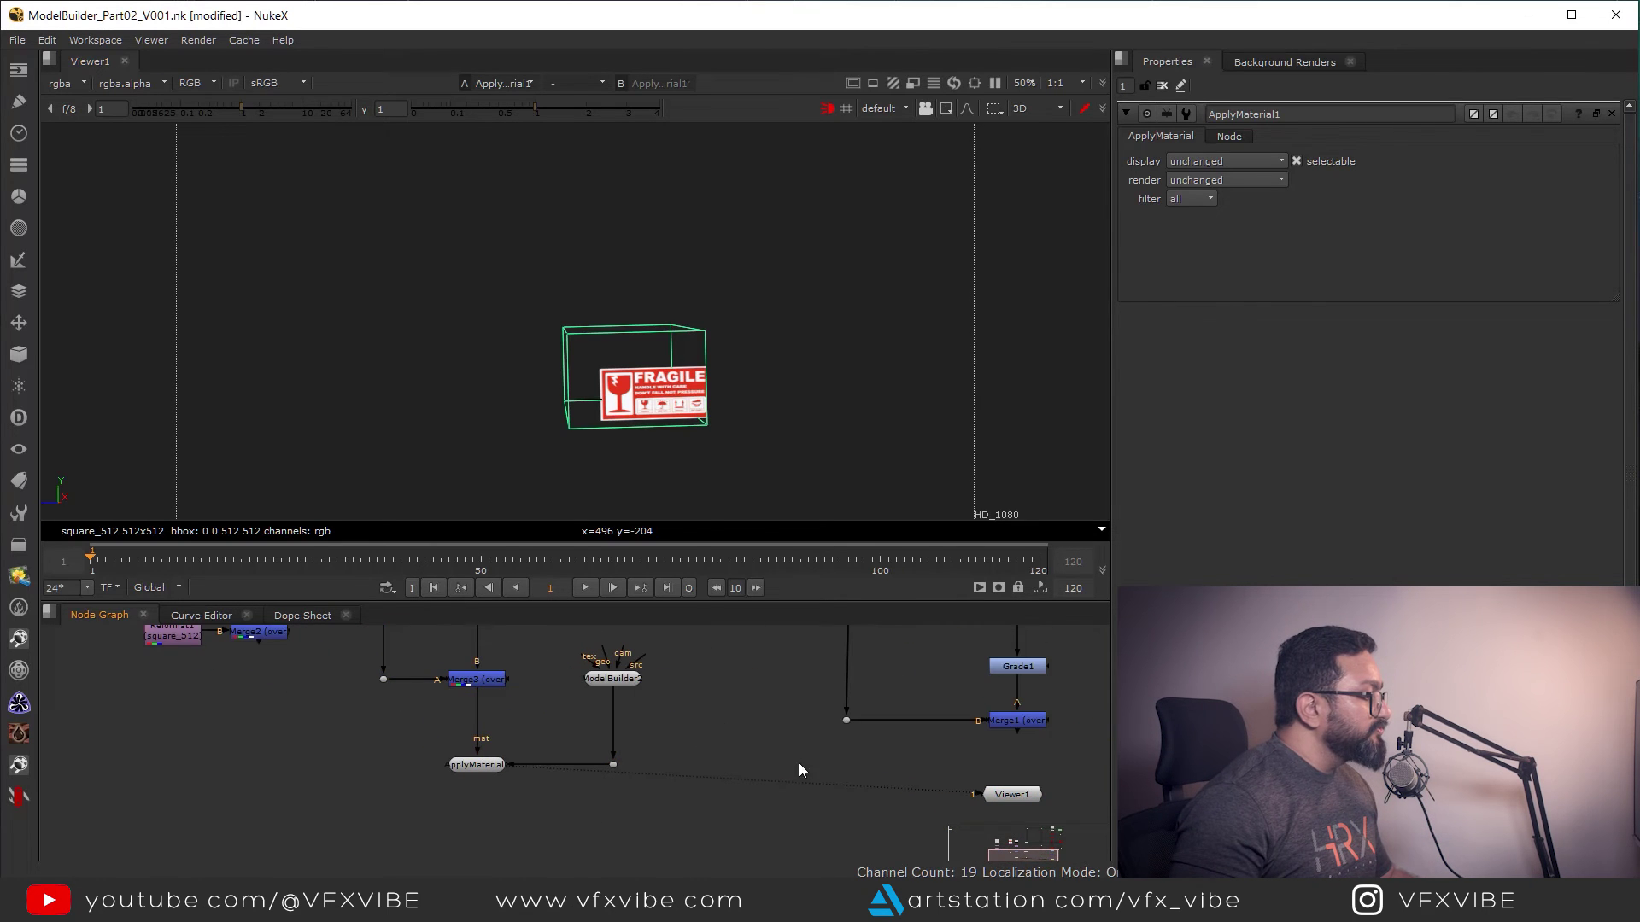
{"action": "left_click_drag", "start_coordinate": [958, 801], "coordinate": [762, 775]}
{"action": "scroll", "coordinate": [634, 766], "scroll_direction": "down", "scroll_amount": 3}
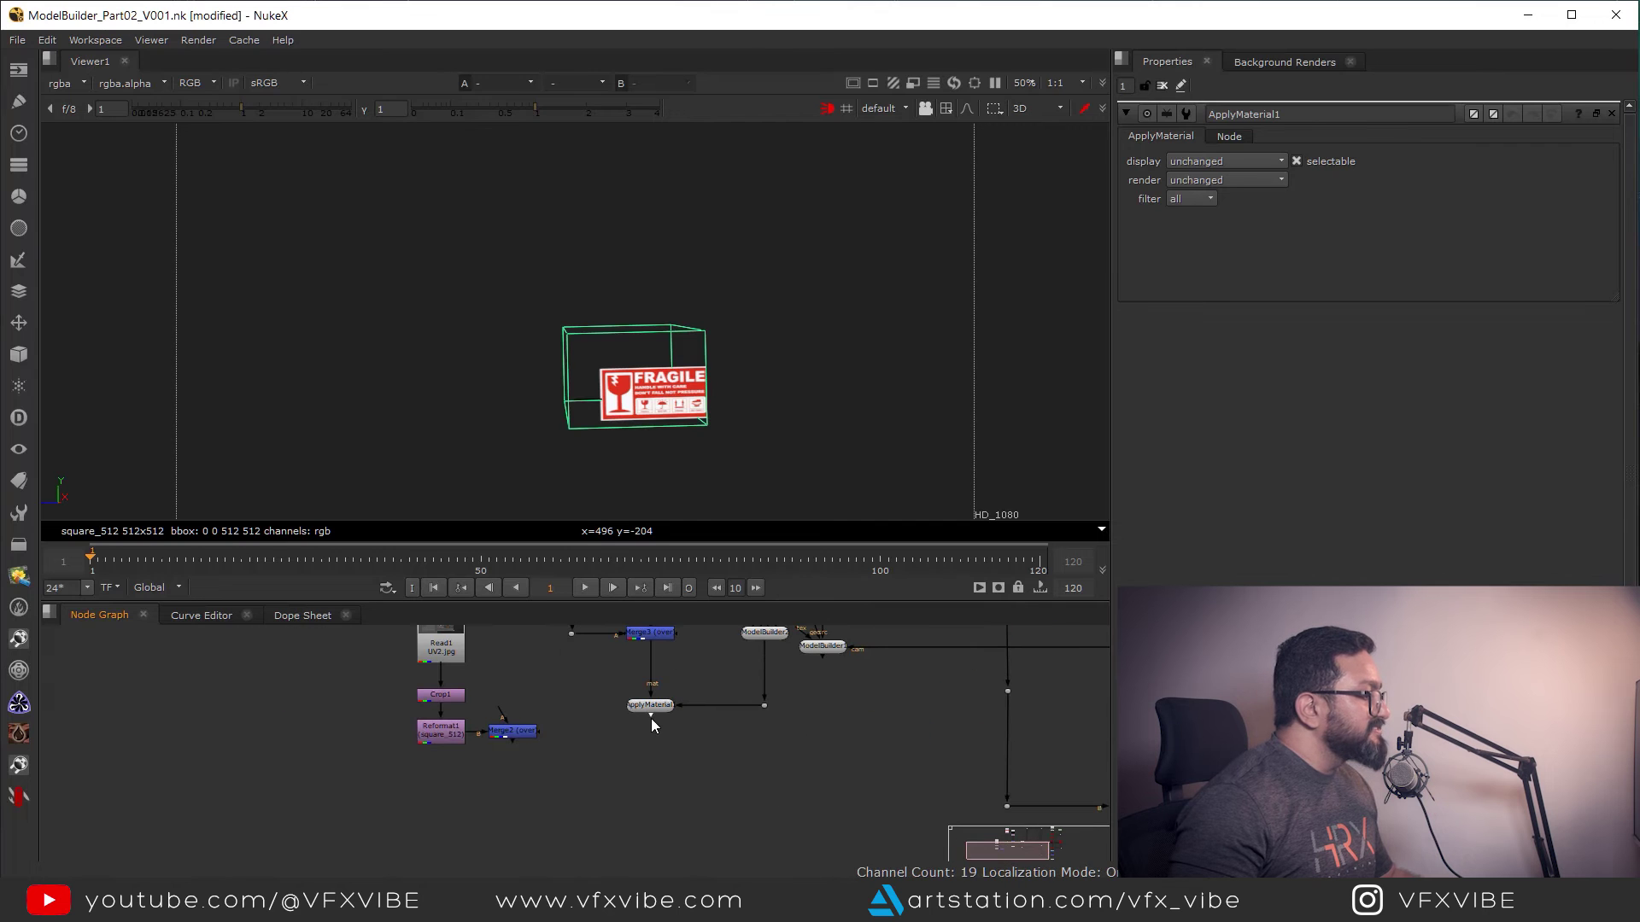
{"action": "left_click_drag", "start_coordinate": [651, 719], "coordinate": [1076, 688]}
Show ScanlineRender1 in the viewer and inspect the textured cube among the point cloud and camera in 3D.
{"action": "middle_click_drag", "start_coordinate": [1061, 738], "coordinate": [842, 659]}
{"action": "scroll", "coordinate": [842, 659], "scroll_direction": "up", "scroll_amount": 3}
{"action": "left_click", "coordinate": [849, 663]}
{"action": "key", "text": "1"}
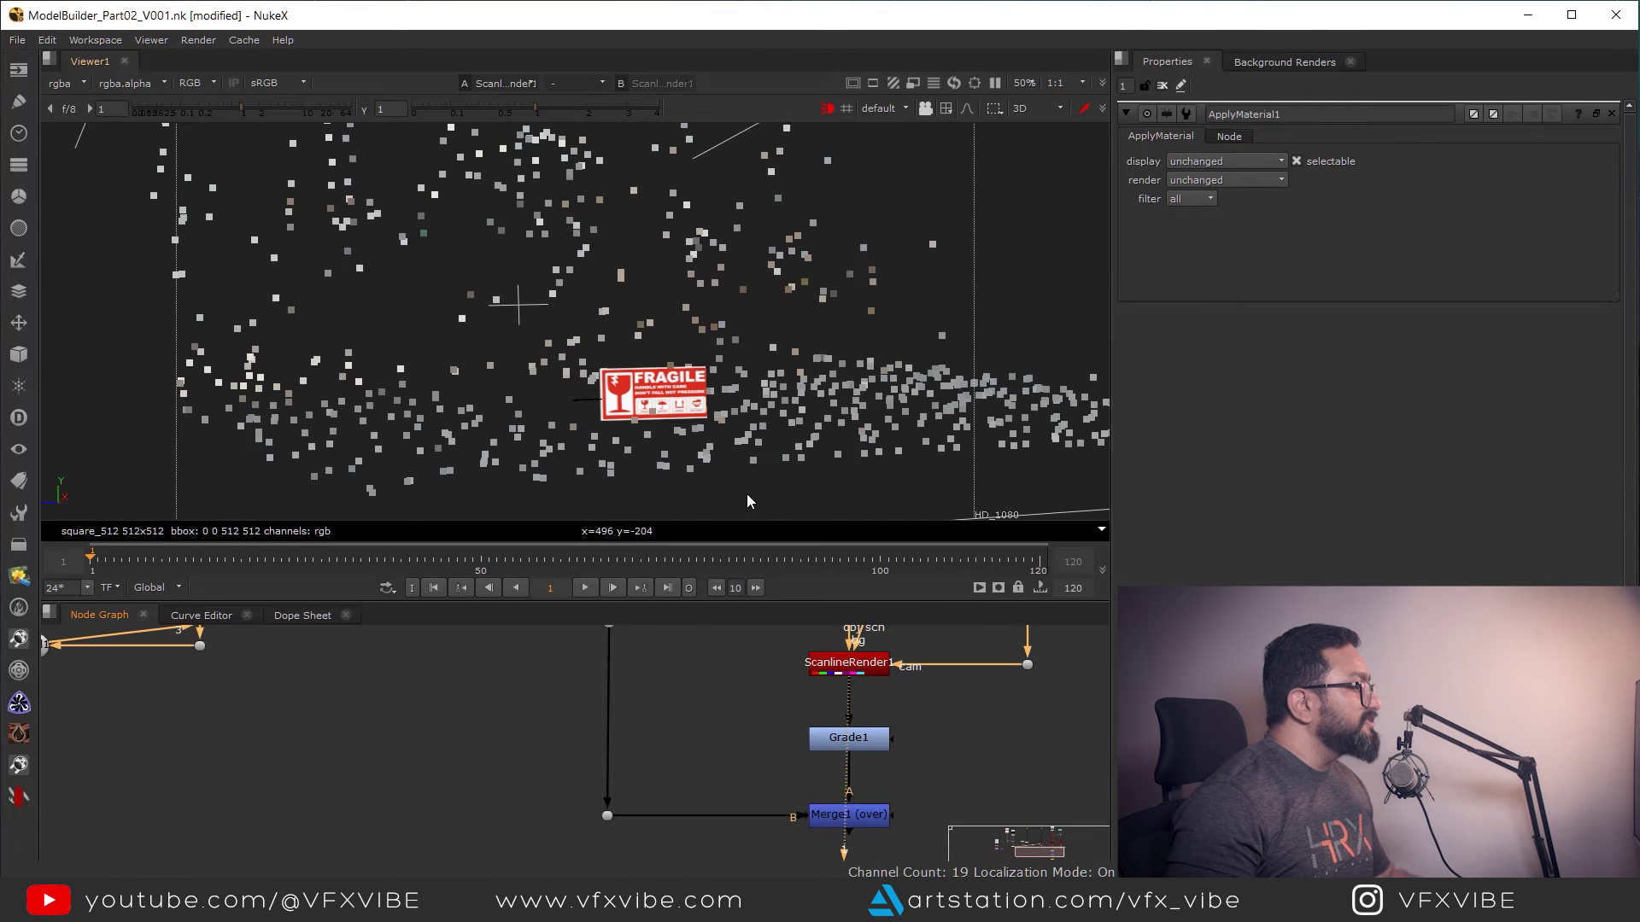
{"action": "scroll", "coordinate": [783, 362], "scroll_direction": "down", "scroll_amount": 4}
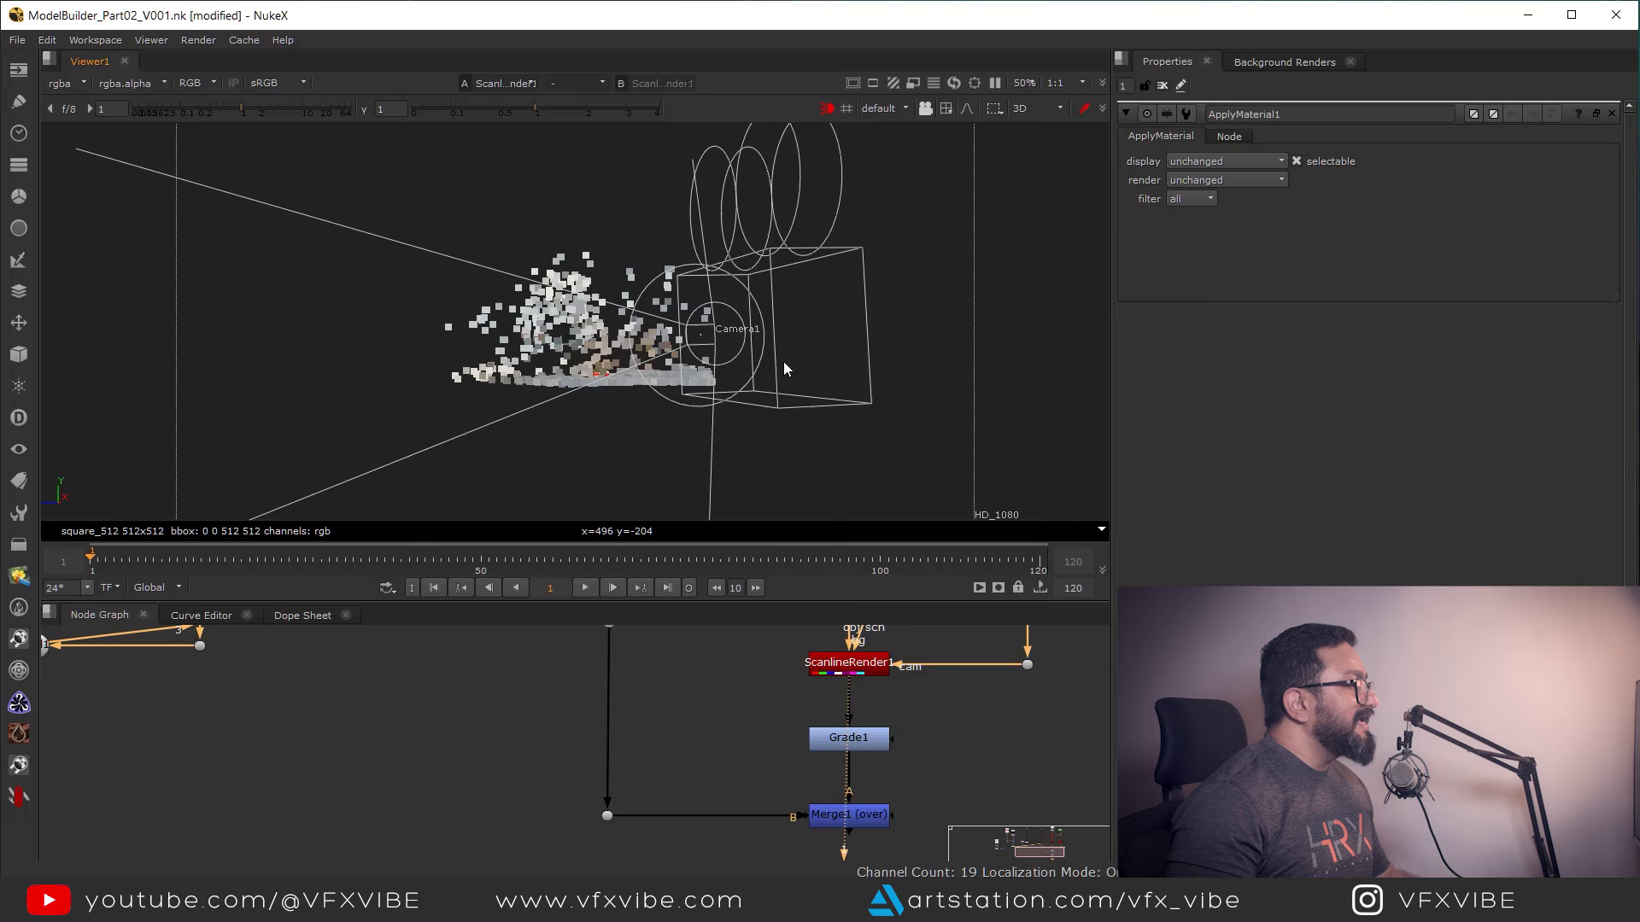
{"action": "scroll", "coordinate": [654, 357], "scroll_direction": "up", "scroll_amount": 4}
{"action": "middle_click_drag", "start_coordinate": [654, 504], "coordinate": [648, 439]}
{"action": "left_click_drag", "start_coordinate": [648, 437], "coordinate": [642, 468], "text": "ctrl"}
Delete the Grade node below ScanlineRender1 and show the Merge1 composite with the label on the bottom box.
{"action": "left_click", "coordinate": [869, 741]}
{"action": "key", "text": "Delete"}
{"action": "middle_click_drag", "start_coordinate": [878, 819], "coordinate": [821, 715]}
{"action": "left_click", "coordinate": [807, 720]}
{"action": "key", "text": "1"}
{"action": "scroll", "coordinate": [531, 367], "scroll_direction": "up", "scroll_amount": 10}
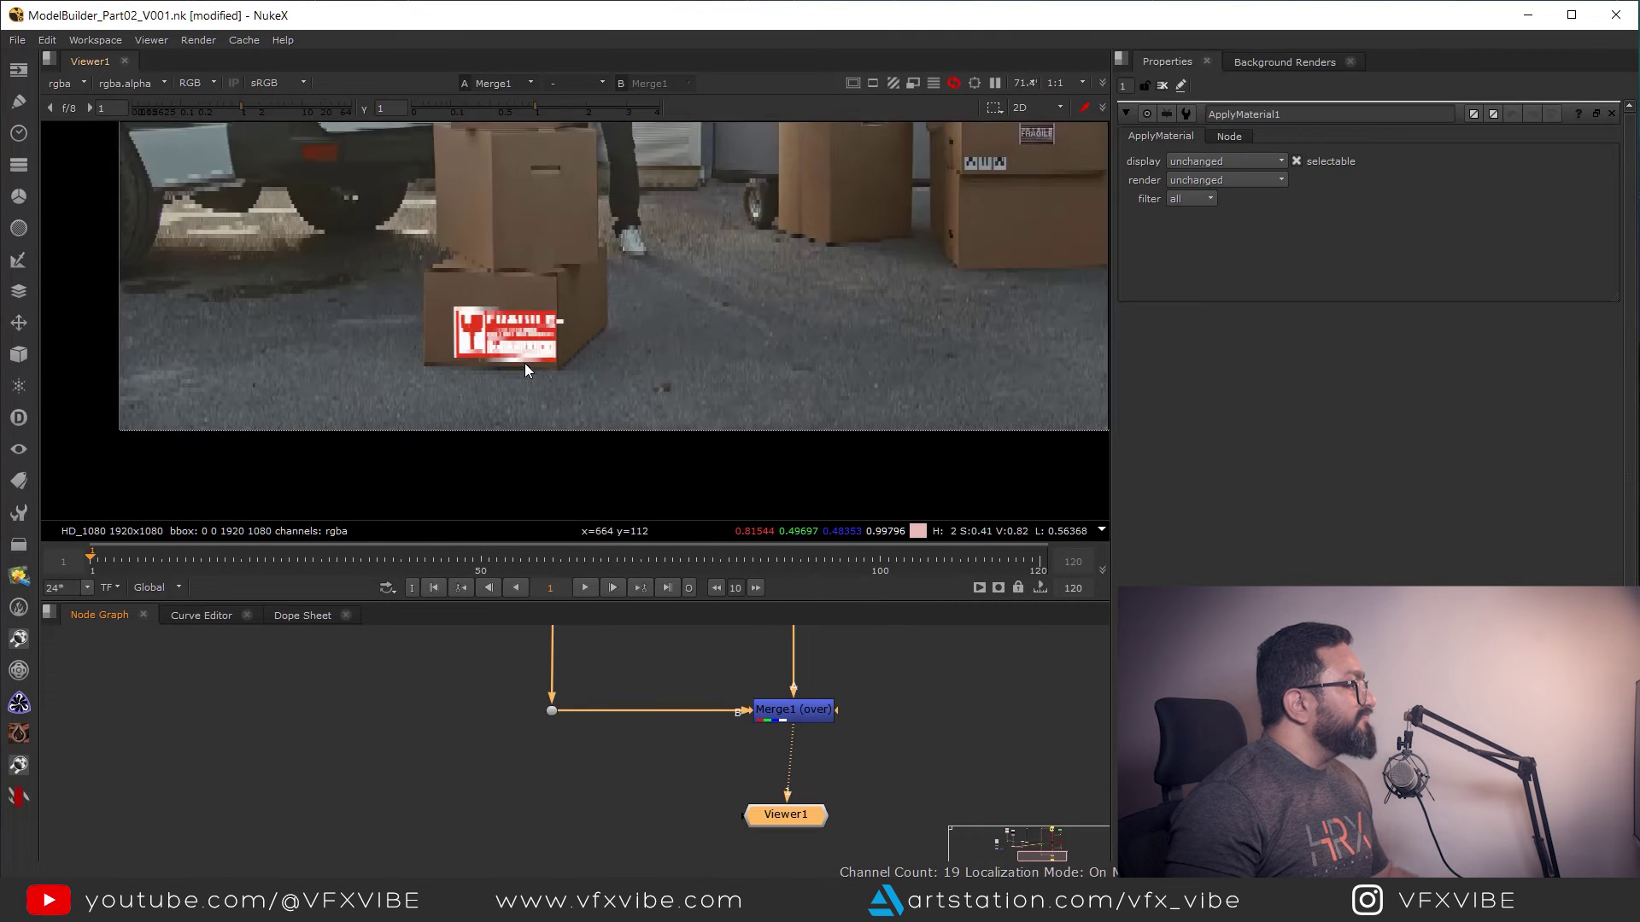
{"action": "scroll", "coordinate": [704, 424], "scroll_direction": "up", "scroll_amount": 2}
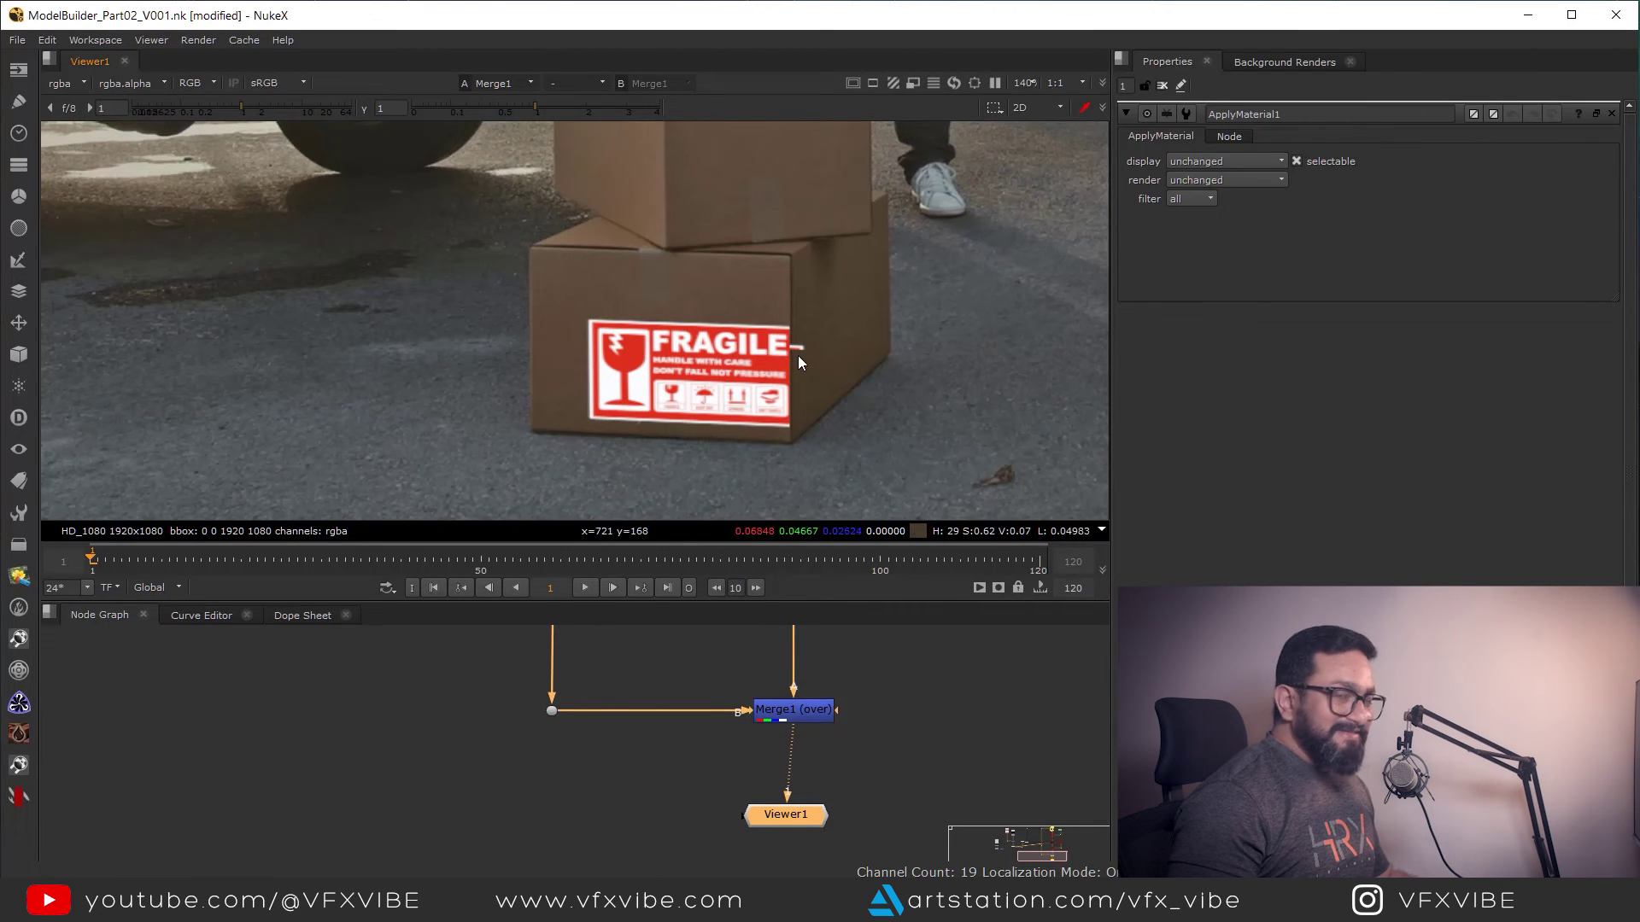
View the label's Merge3, followed by Merge2 over the UV map, to check where the label sits in the layout.
{"action": "scroll", "coordinate": [699, 738], "scroll_direction": "down", "scroll_amount": 5}
{"action": "middle_click_drag", "start_coordinate": [699, 743], "coordinate": [816, 858]}
{"action": "scroll", "coordinate": [632, 810], "scroll_direction": "up", "scroll_amount": 4}
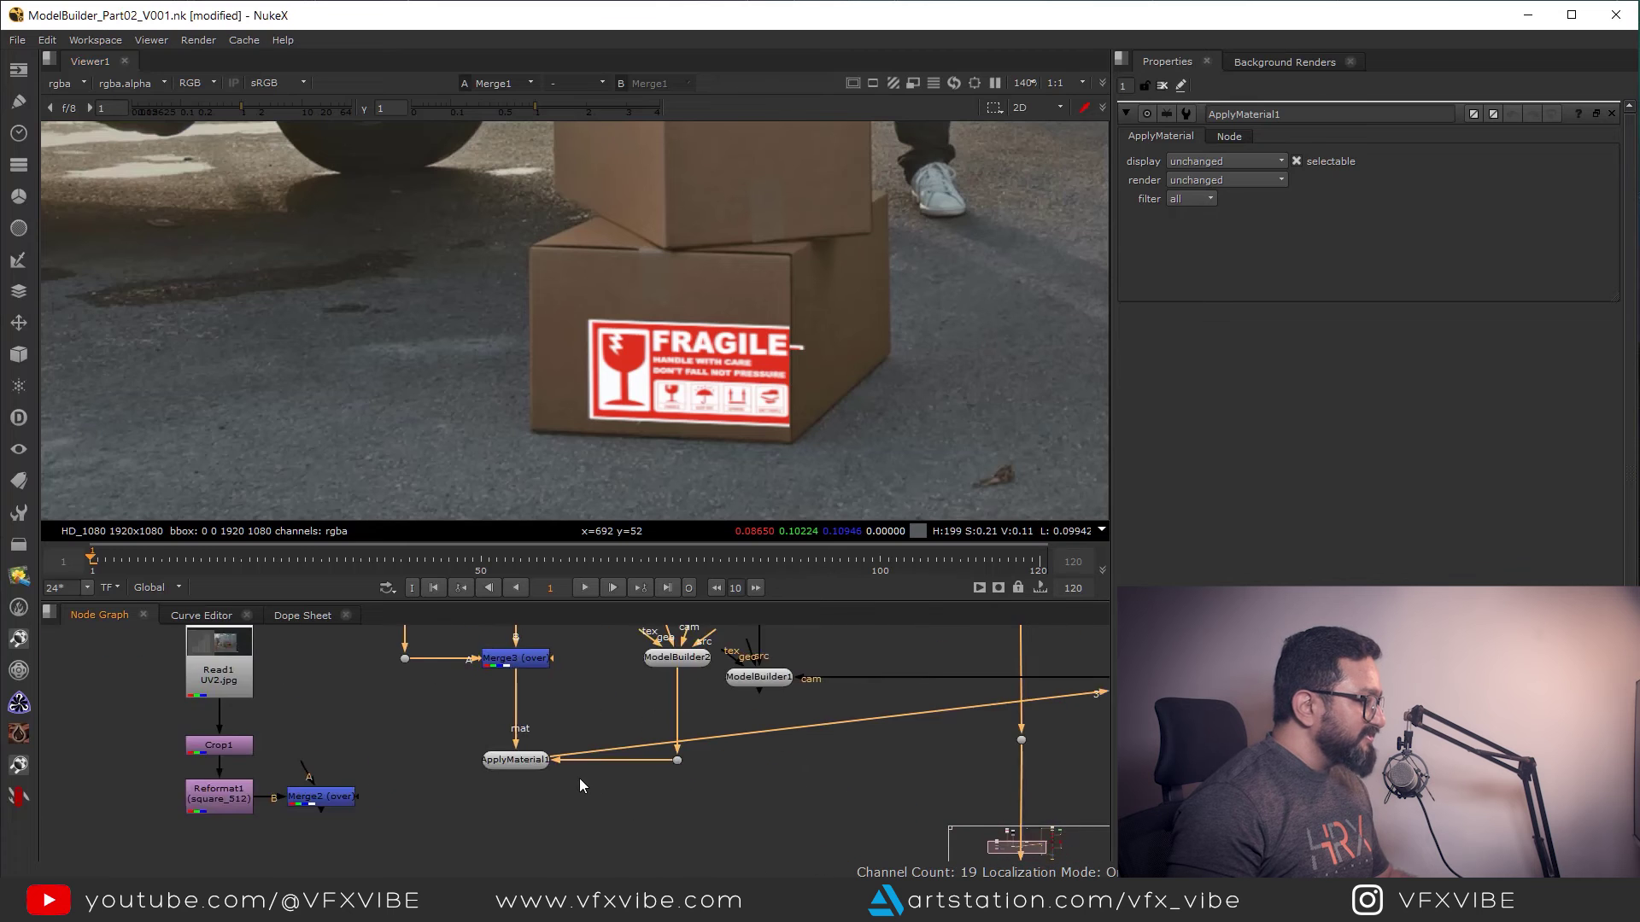
{"action": "middle_click_drag", "start_coordinate": [524, 662], "coordinate": [578, 777]}
{"action": "left_click", "coordinate": [578, 776]}
{"action": "key", "text": "1"}
{"action": "middle_click_drag", "start_coordinate": [632, 423], "coordinate": [707, 418]}
{"action": "scroll", "coordinate": [675, 808], "scroll_direction": "down", "scroll_amount": 2}
{"action": "middle_click_drag", "start_coordinate": [618, 787], "coordinate": [727, 725]}
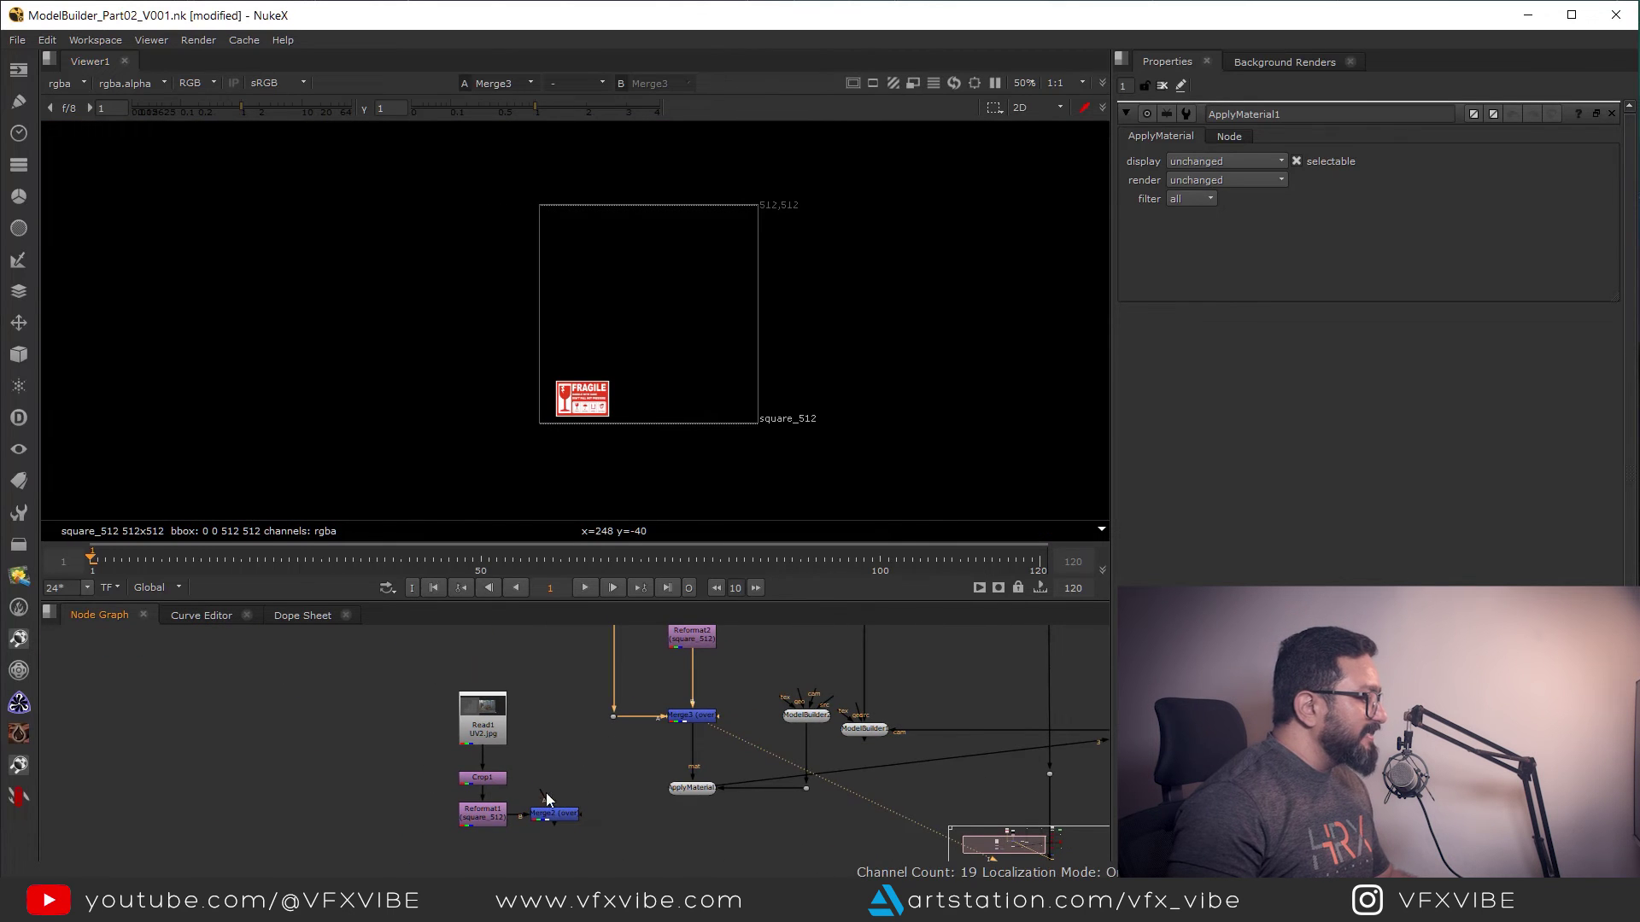
{"action": "left_click", "coordinate": [555, 813]}
{"action": "key", "text": "1"}
{"action": "scroll", "coordinate": [570, 793], "scroll_direction": "up", "scroll_amount": 3}
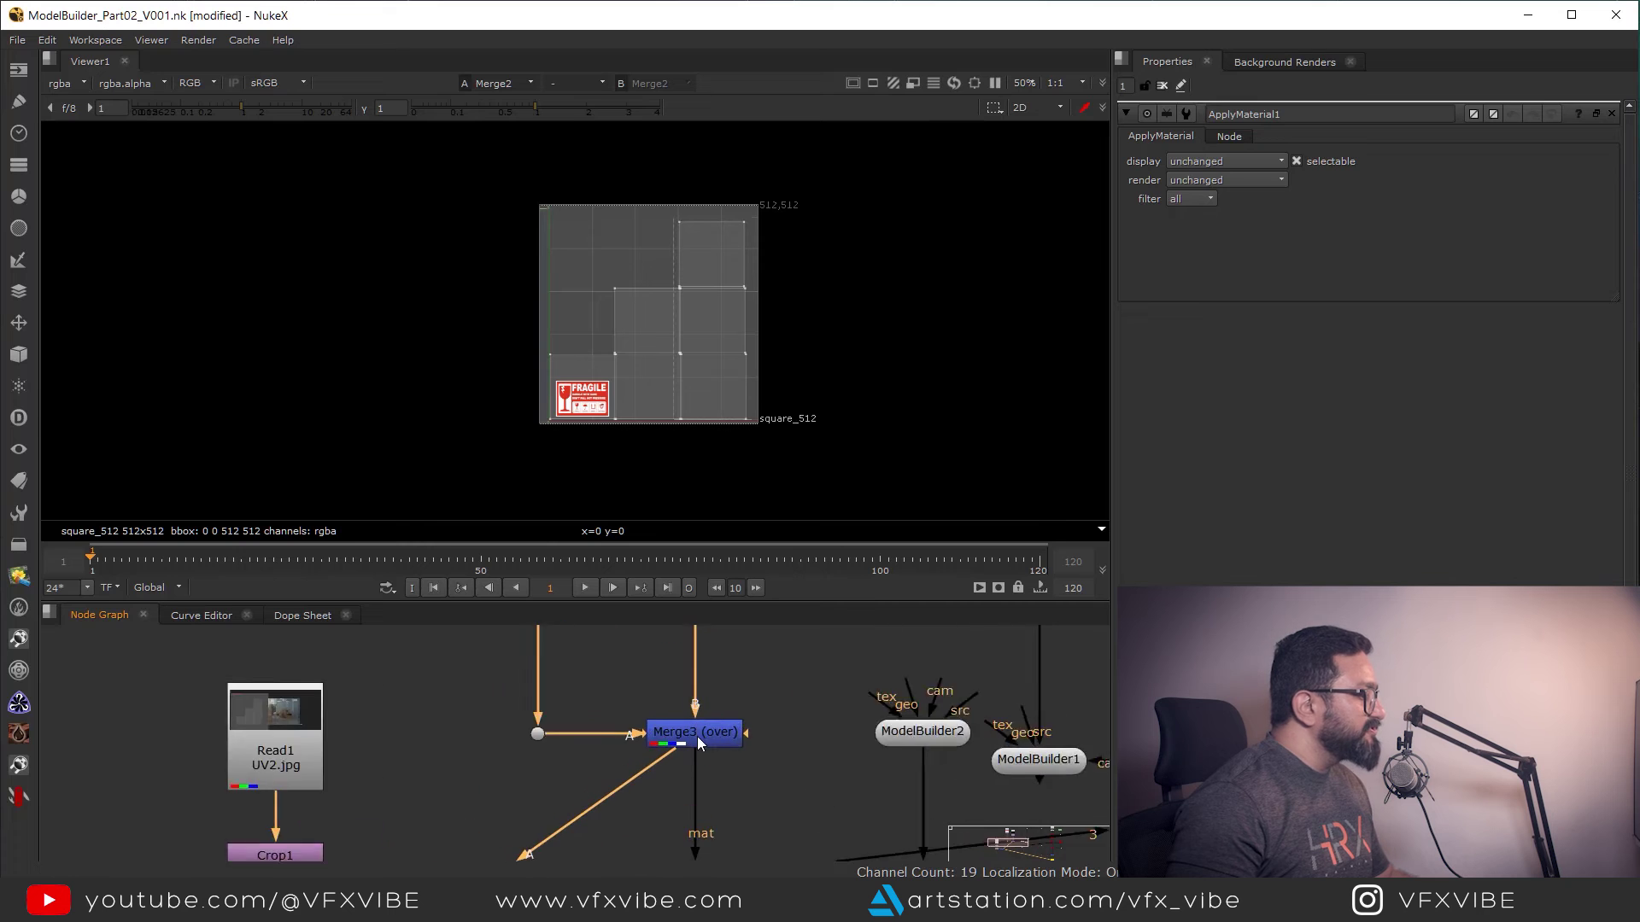
{"action": "scroll", "coordinate": [735, 684], "scroll_direction": "down", "scroll_amount": 3}
{"action": "scroll", "coordinate": [761, 751], "scroll_direction": "up", "scroll_amount": 3}
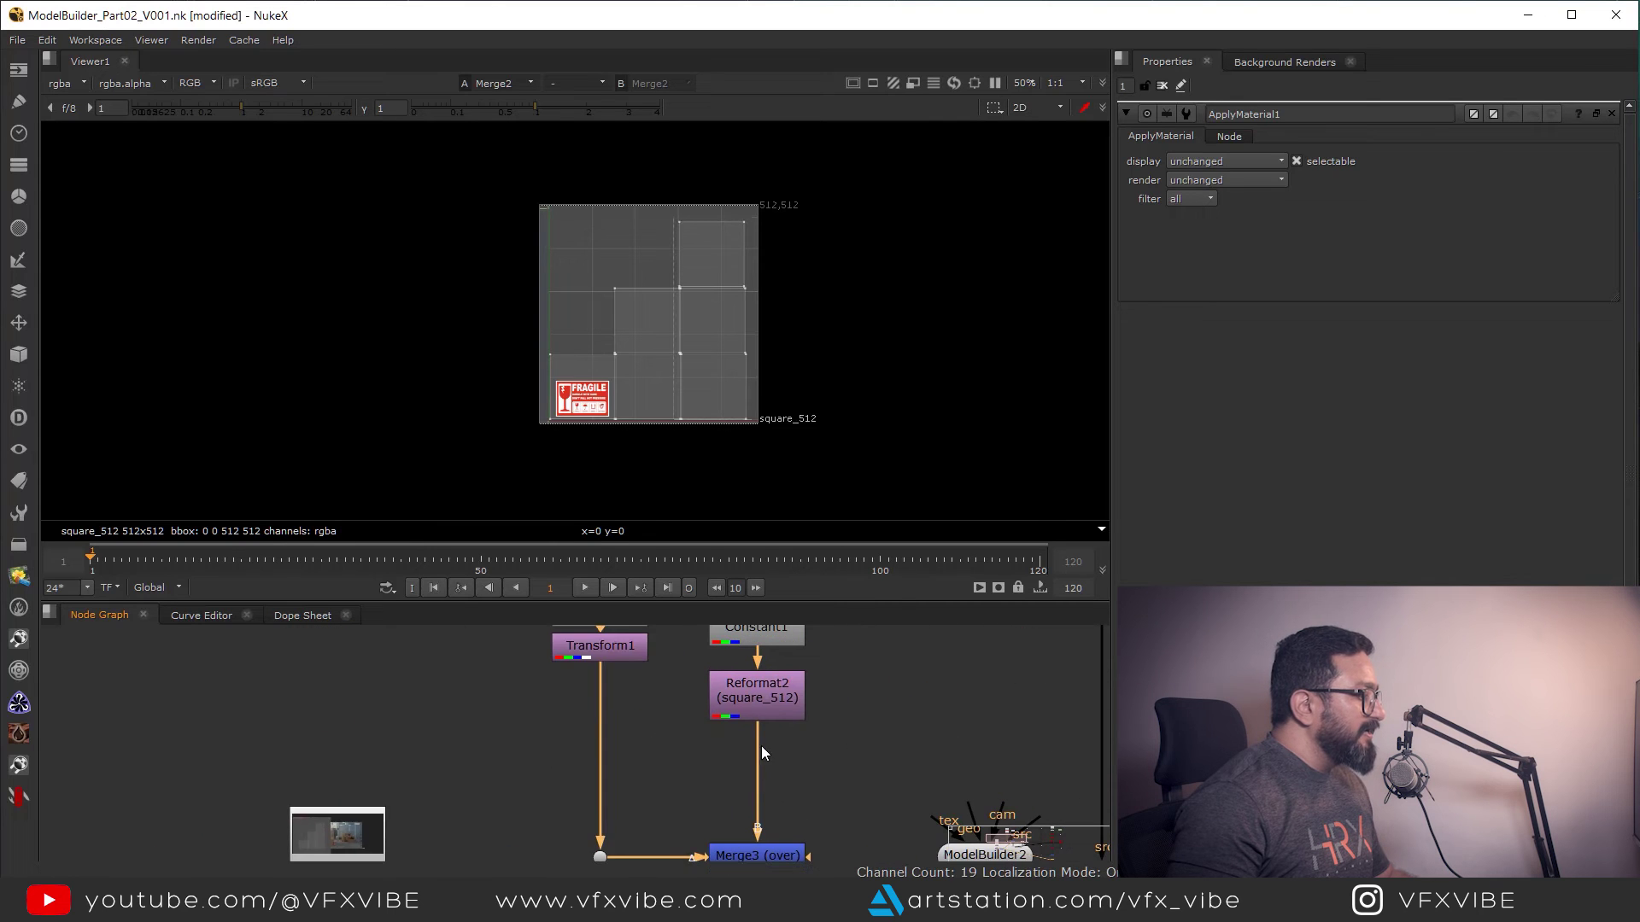
Scale the Fragile label's Transform to 0.07 and move it to about x -696, y -468 in the UV layout.
{"action": "middle_click_drag", "start_coordinate": [740, 687], "coordinate": [761, 764]}
{"action": "double_click", "coordinate": [647, 723]}
{"action": "scroll", "coordinate": [660, 422], "scroll_direction": "up", "scroll_amount": 3}
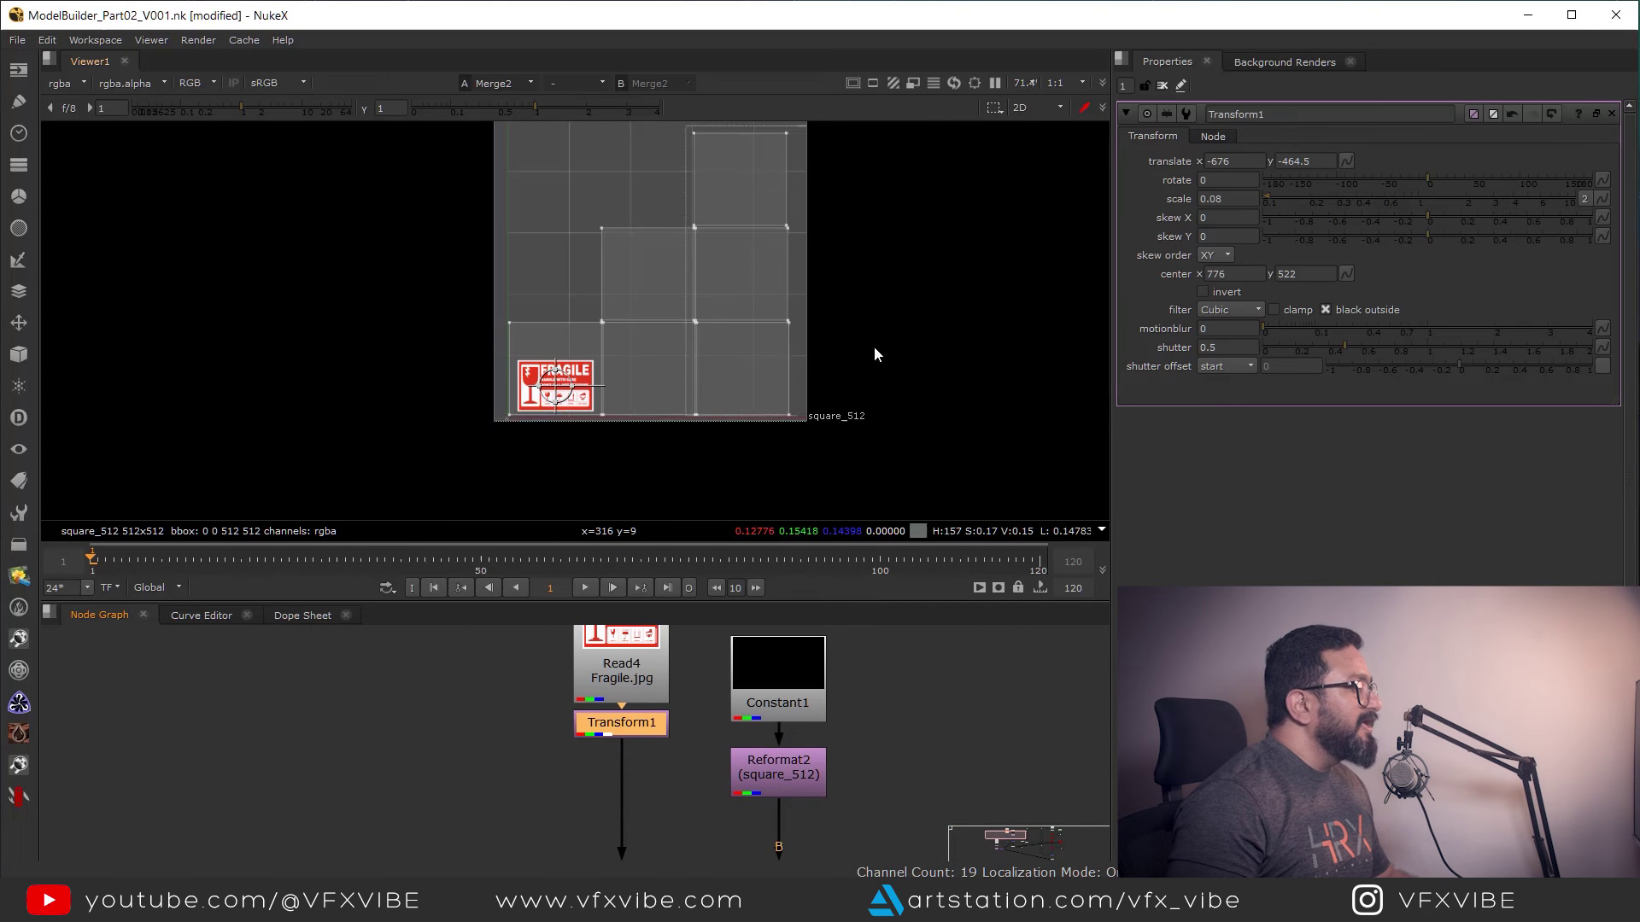
{"action": "left_click", "coordinate": [1232, 199]}
{"action": "key", "text": "Down"}
{"action": "key", "text": "Down"}
{"action": "key", "text": "Down"}
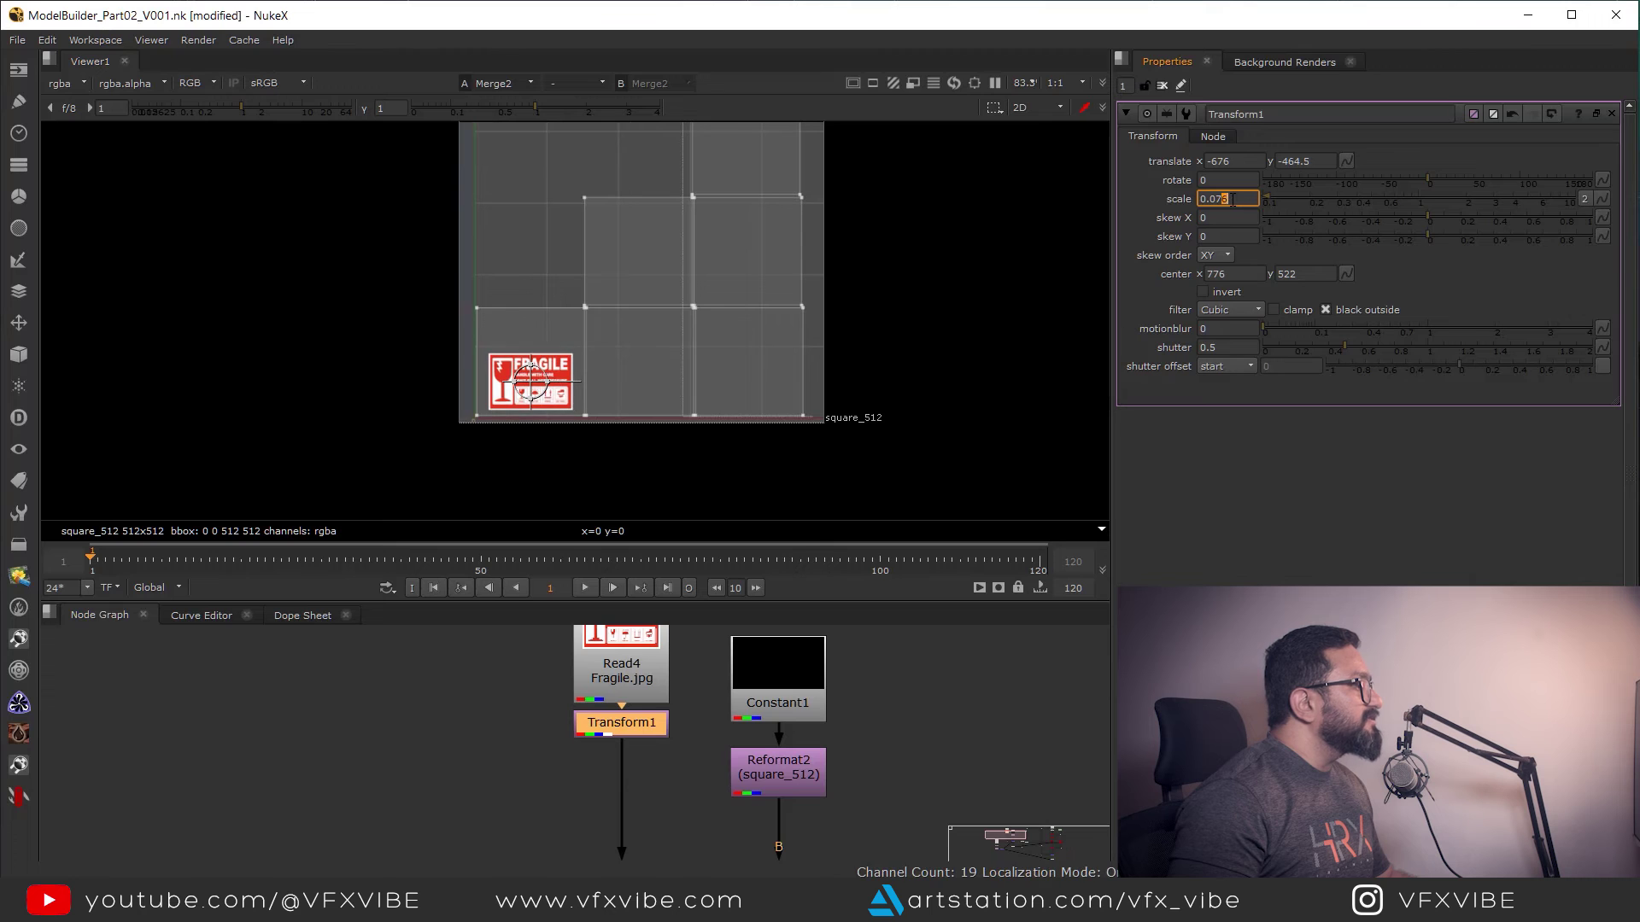
{"action": "scroll", "coordinate": [566, 425], "scroll_direction": "up", "scroll_amount": 2}
{"action": "left_click_drag", "start_coordinate": [512, 349], "coordinate": [486, 362]}
Show Merge1 on the viewer's second input and examine the label's position on the bottom box.
{"action": "scroll", "coordinate": [595, 694], "scroll_direction": "down", "scroll_amount": 5}
{"action": "middle_click_drag", "start_coordinate": [834, 853], "coordinate": [655, 709]}
{"action": "scroll", "coordinate": [655, 709], "scroll_direction": "up", "scroll_amount": 1}
{"action": "left_click", "coordinate": [793, 714]}
{"action": "key", "text": "2"}
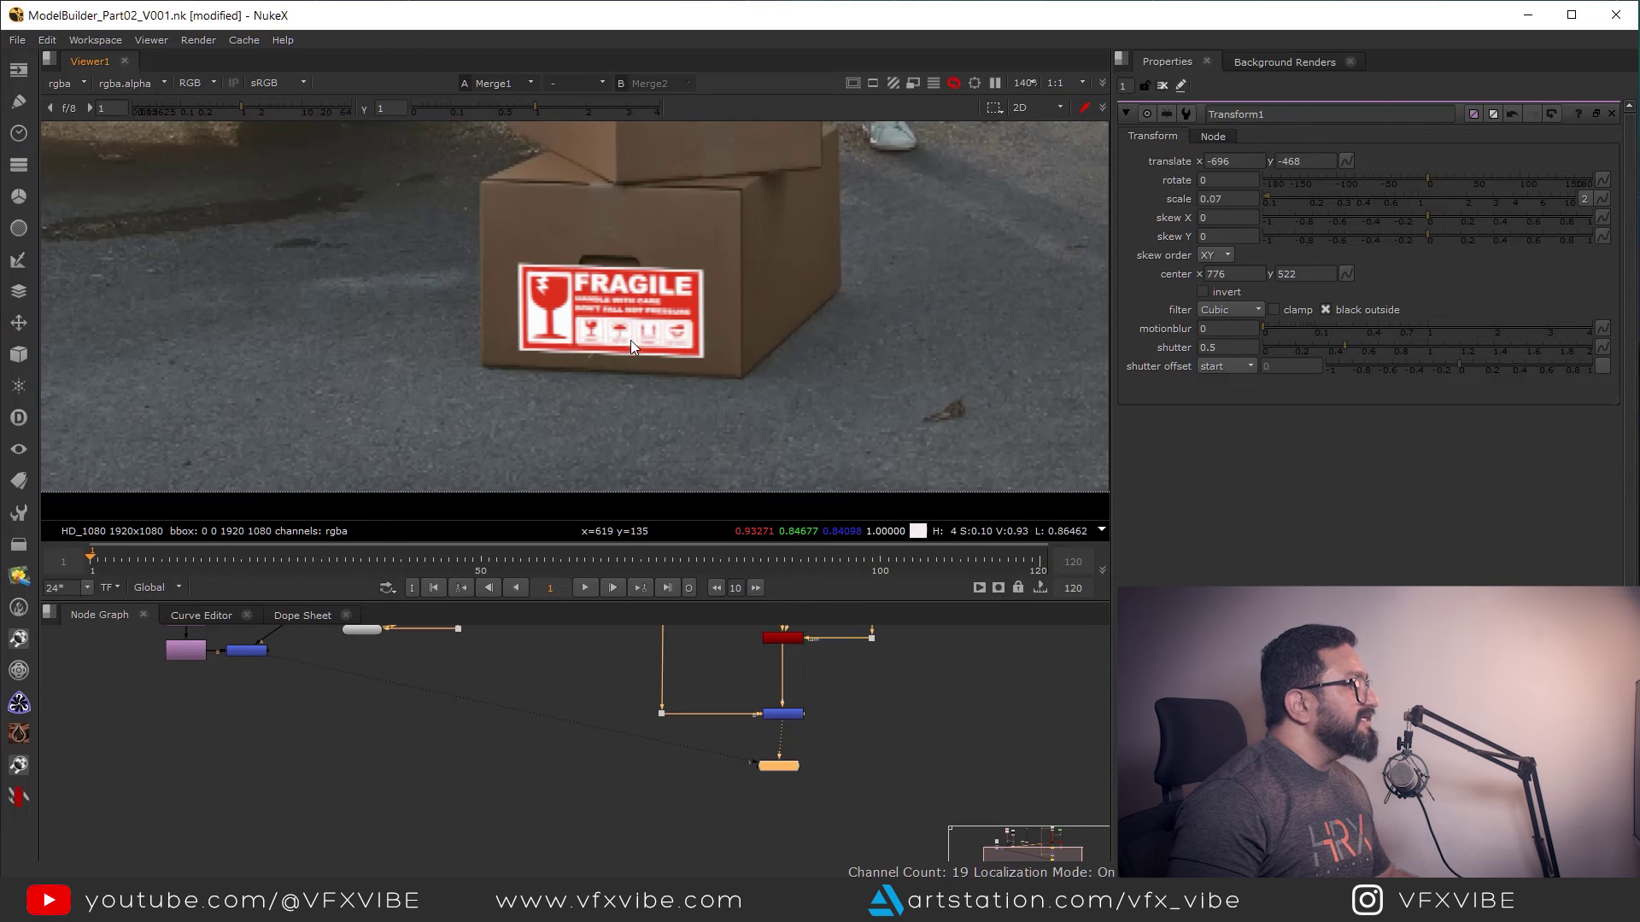
{"action": "middle_click_drag", "start_coordinate": [638, 341], "coordinate": [703, 337]}
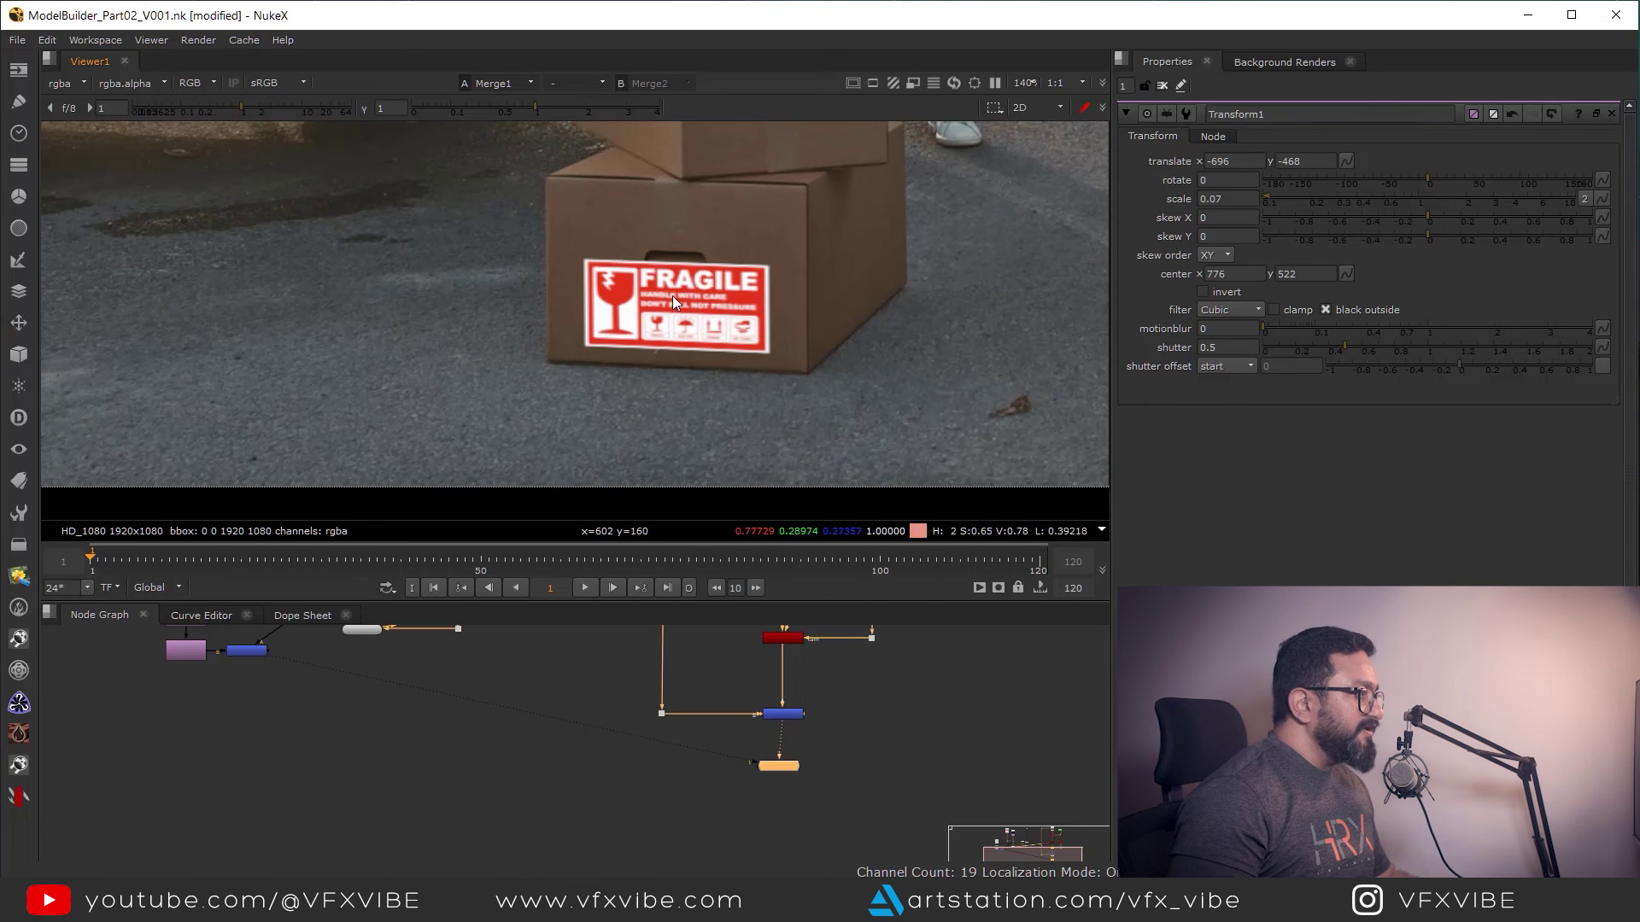
Set the Fragile label's Transform to translate x -716, y -478 with a scale of 0.062.
{"action": "scroll", "coordinate": [565, 715], "scroll_direction": "down", "scroll_amount": 3}
{"action": "scroll", "coordinate": [597, 696], "scroll_direction": "up", "scroll_amount": 5}
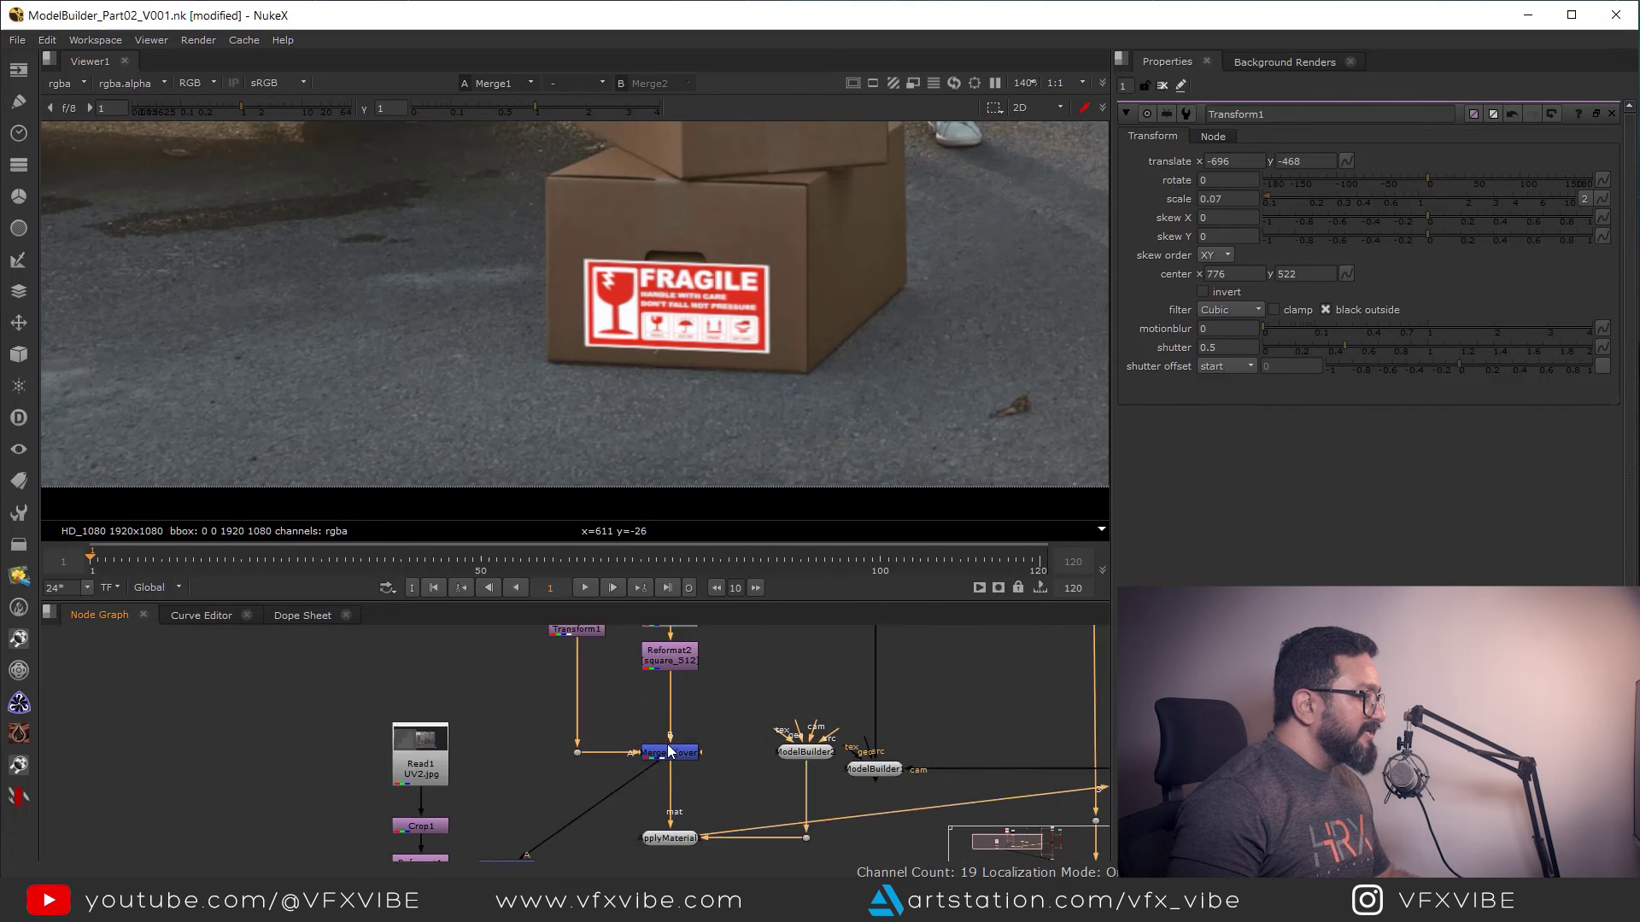
{"action": "left_click", "coordinate": [589, 697]}
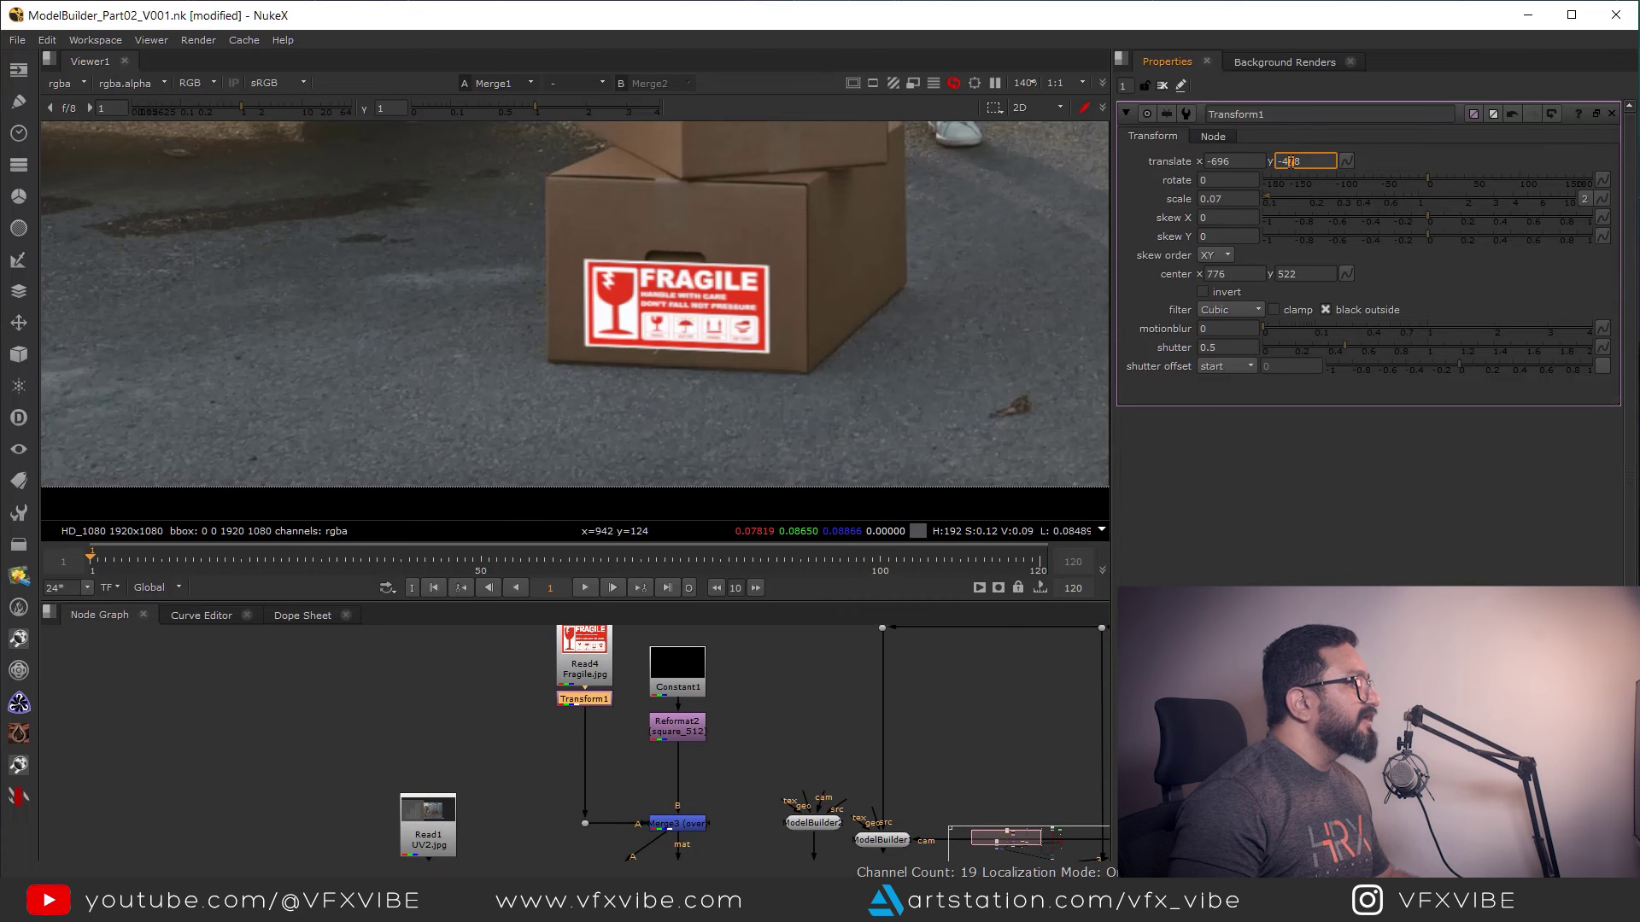
{"action": "scroll", "coordinate": [1290, 161], "scroll_direction": "down", "scroll_amount": 1}
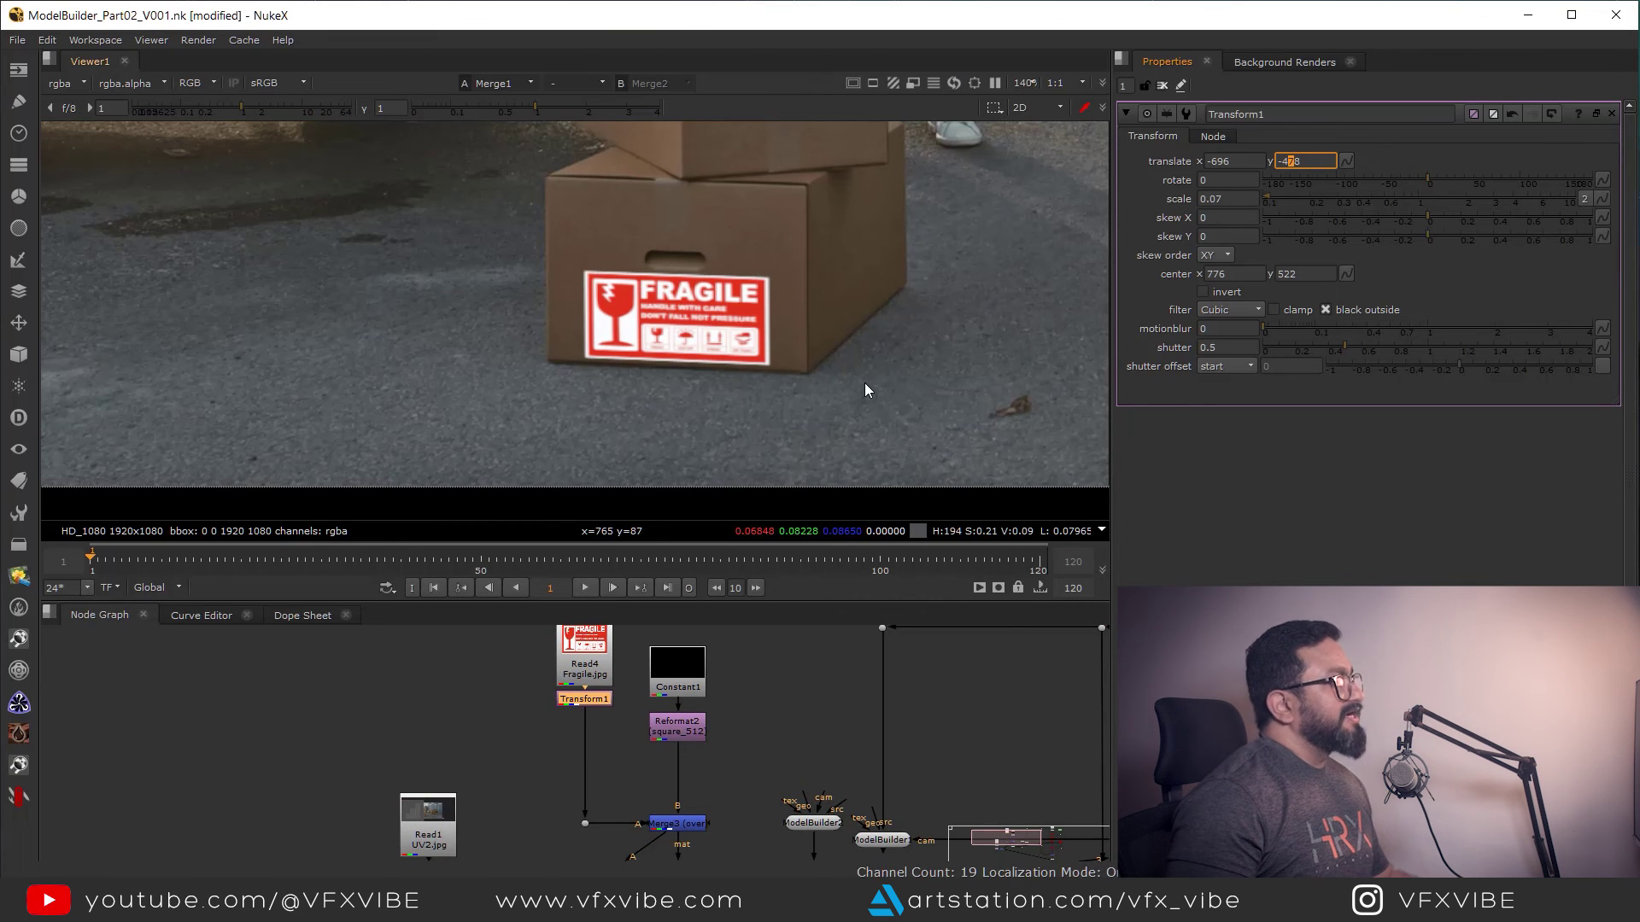
{"action": "middle_click_drag", "start_coordinate": [597, 741], "coordinate": [583, 713]}
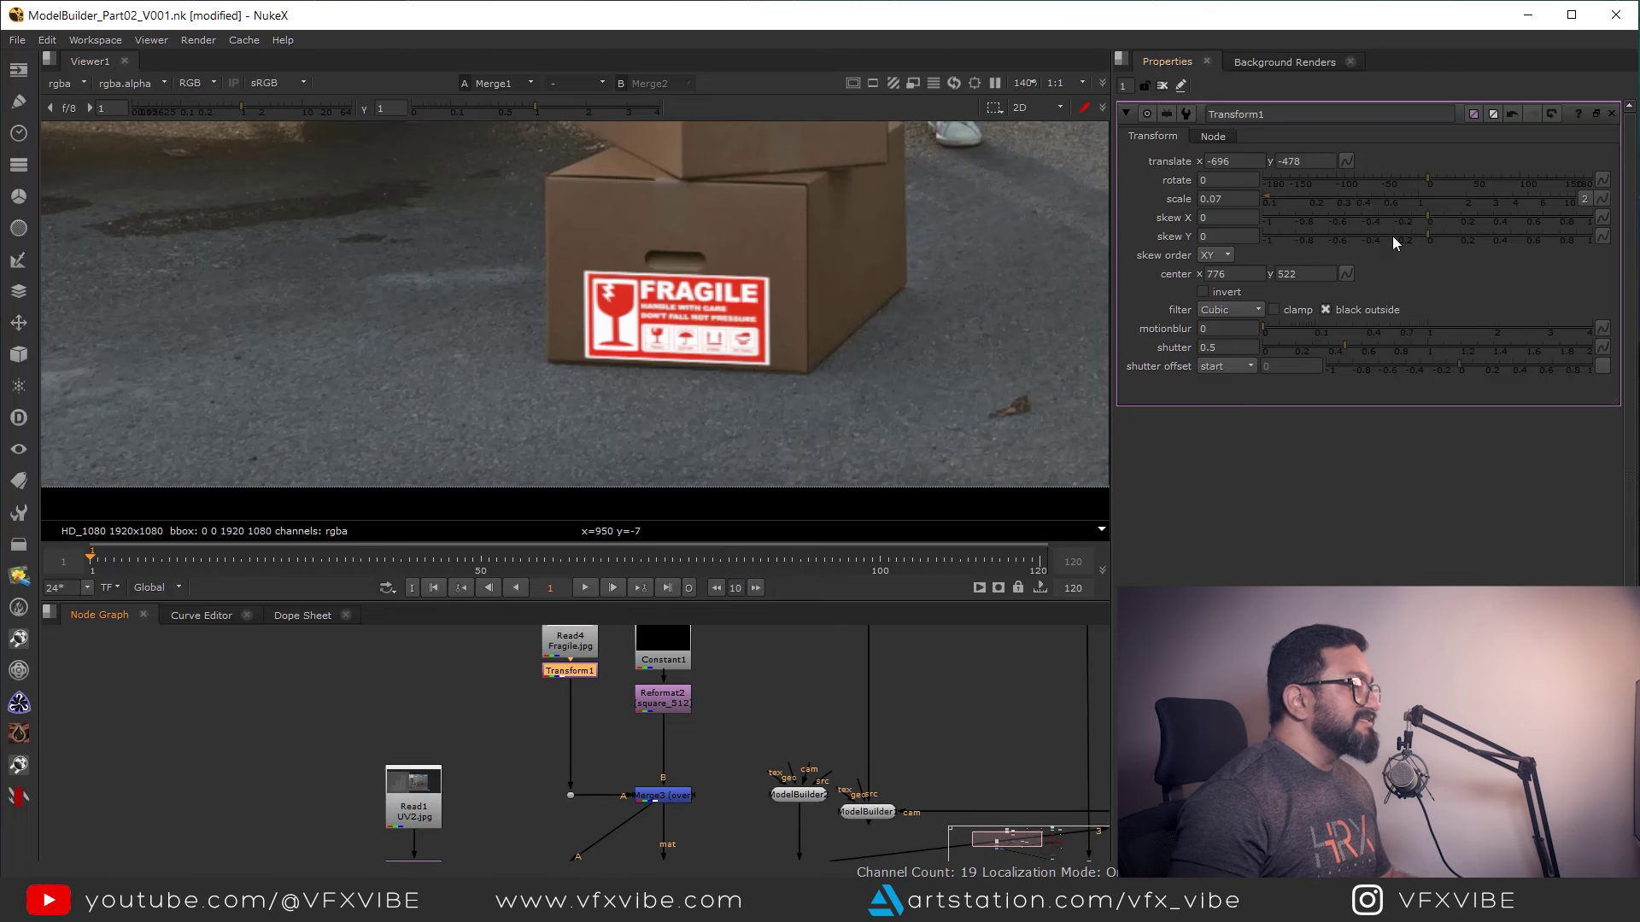
{"action": "scroll", "coordinate": [1226, 199], "scroll_direction": "down", "scroll_amount": 5}
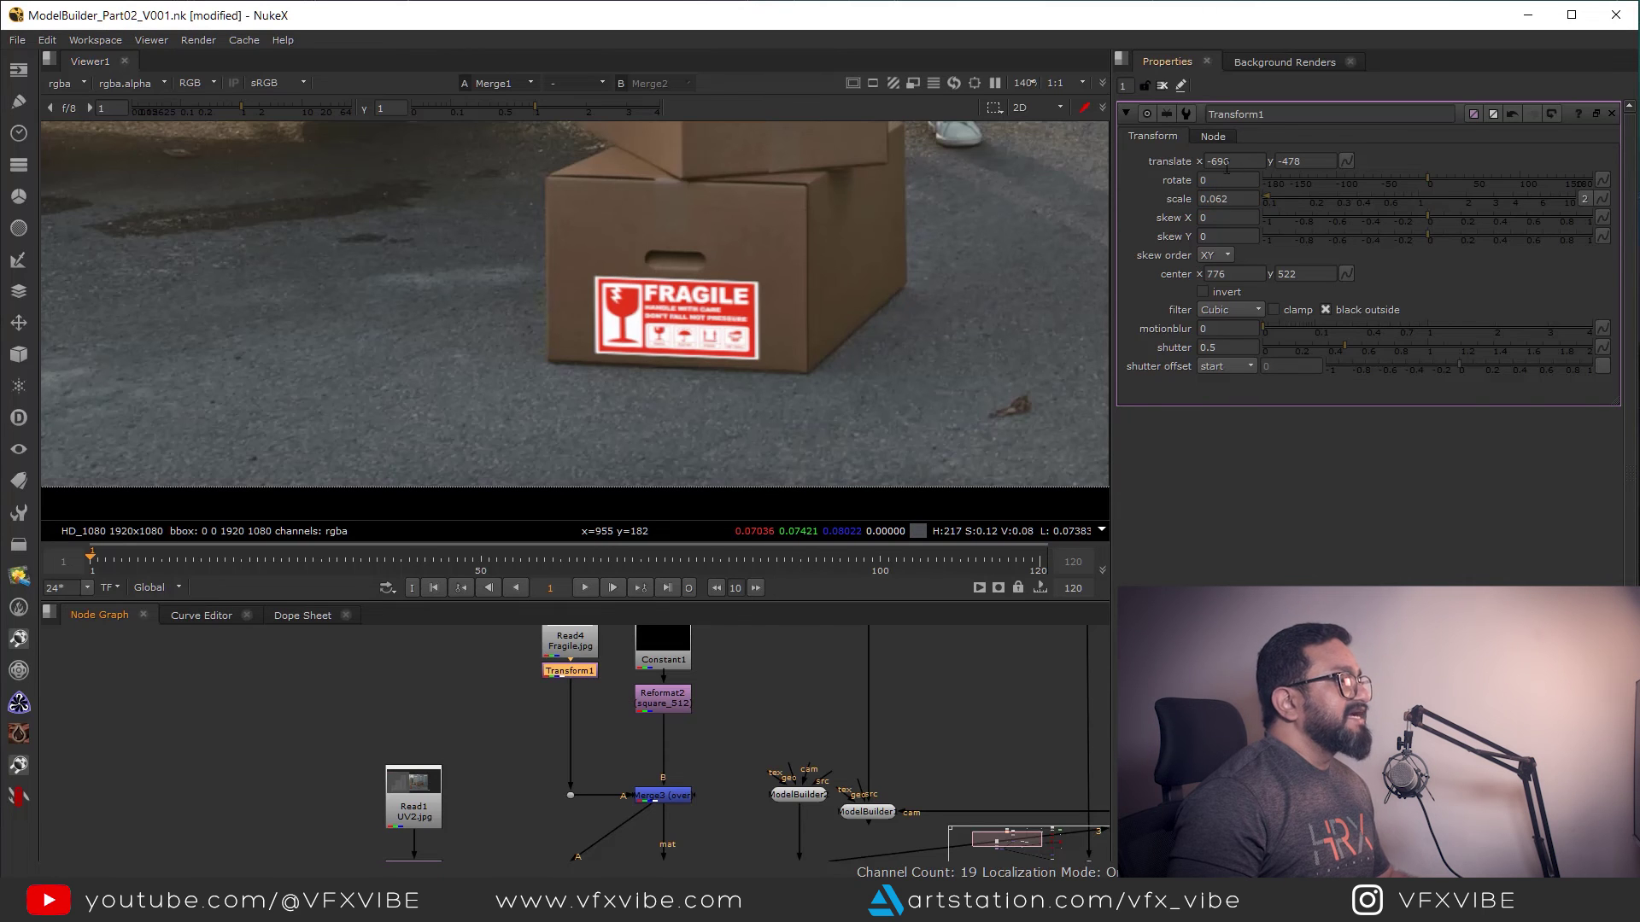
{"action": "scroll", "coordinate": [1217, 160], "scroll_direction": "down", "scroll_amount": 8}
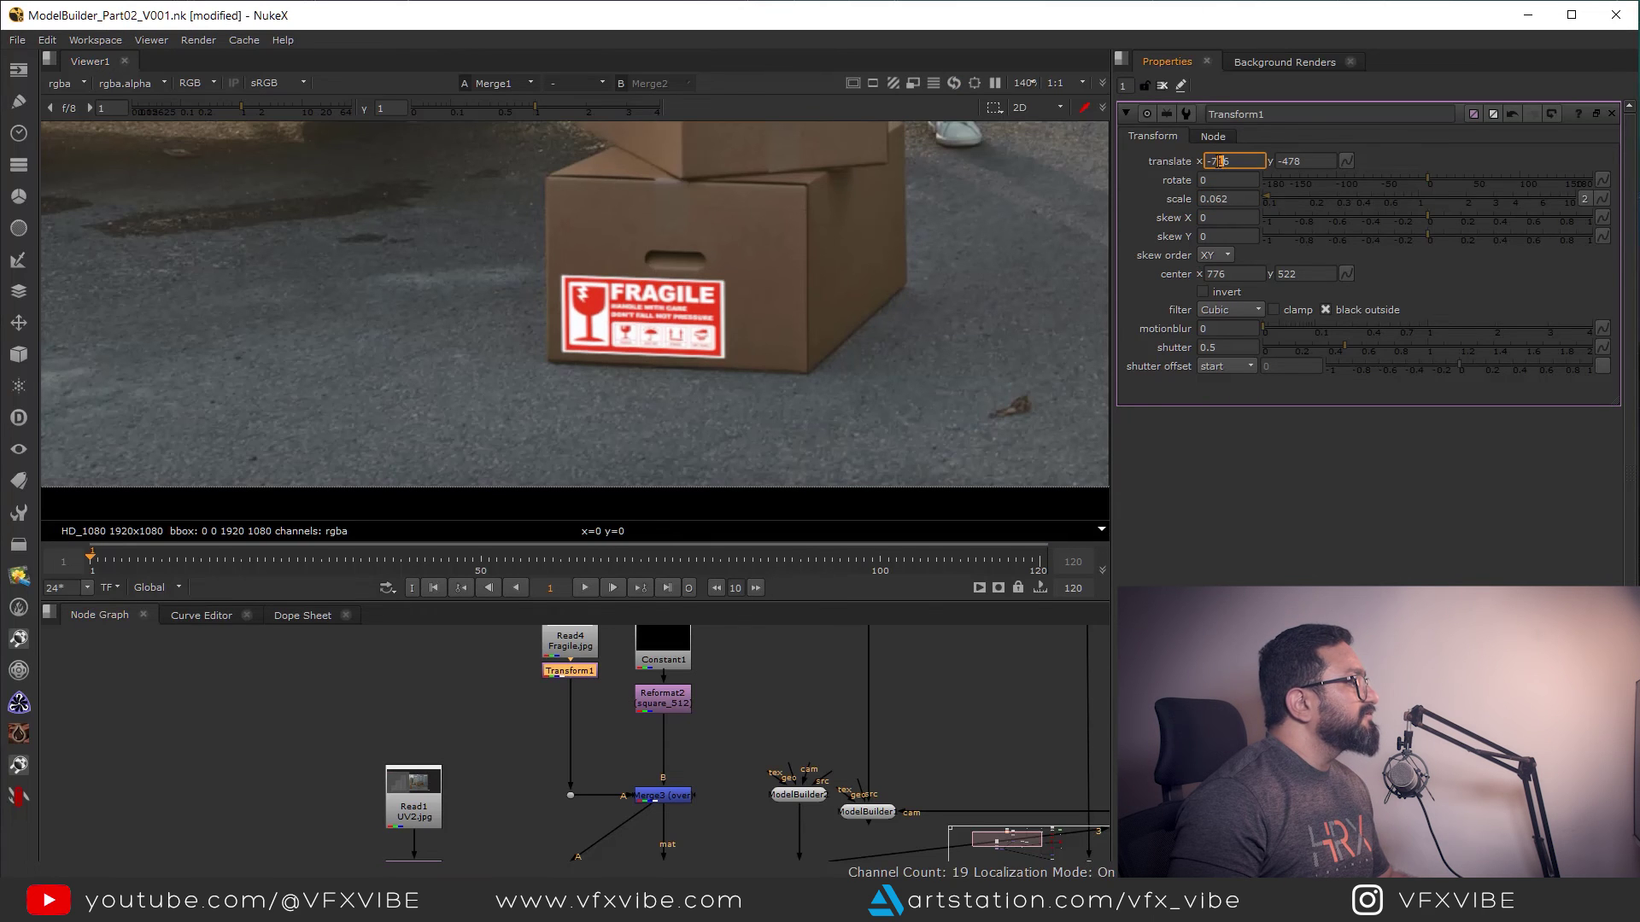
Play back the Merge1 composite, stop at frame 45 and examine how the label follows the box.
{"action": "scroll", "coordinate": [726, 410], "scroll_direction": "down", "scroll_amount": 6}
{"action": "middle_click_drag", "start_coordinate": [831, 788], "coordinate": [705, 605]}
{"action": "middle_click_drag", "start_coordinate": [895, 822], "coordinate": [736, 701]}
{"action": "scroll", "coordinate": [736, 700], "scroll_direction": "up", "scroll_amount": 1}
{"action": "middle_click_drag", "start_coordinate": [1036, 712], "coordinate": [903, 704]}
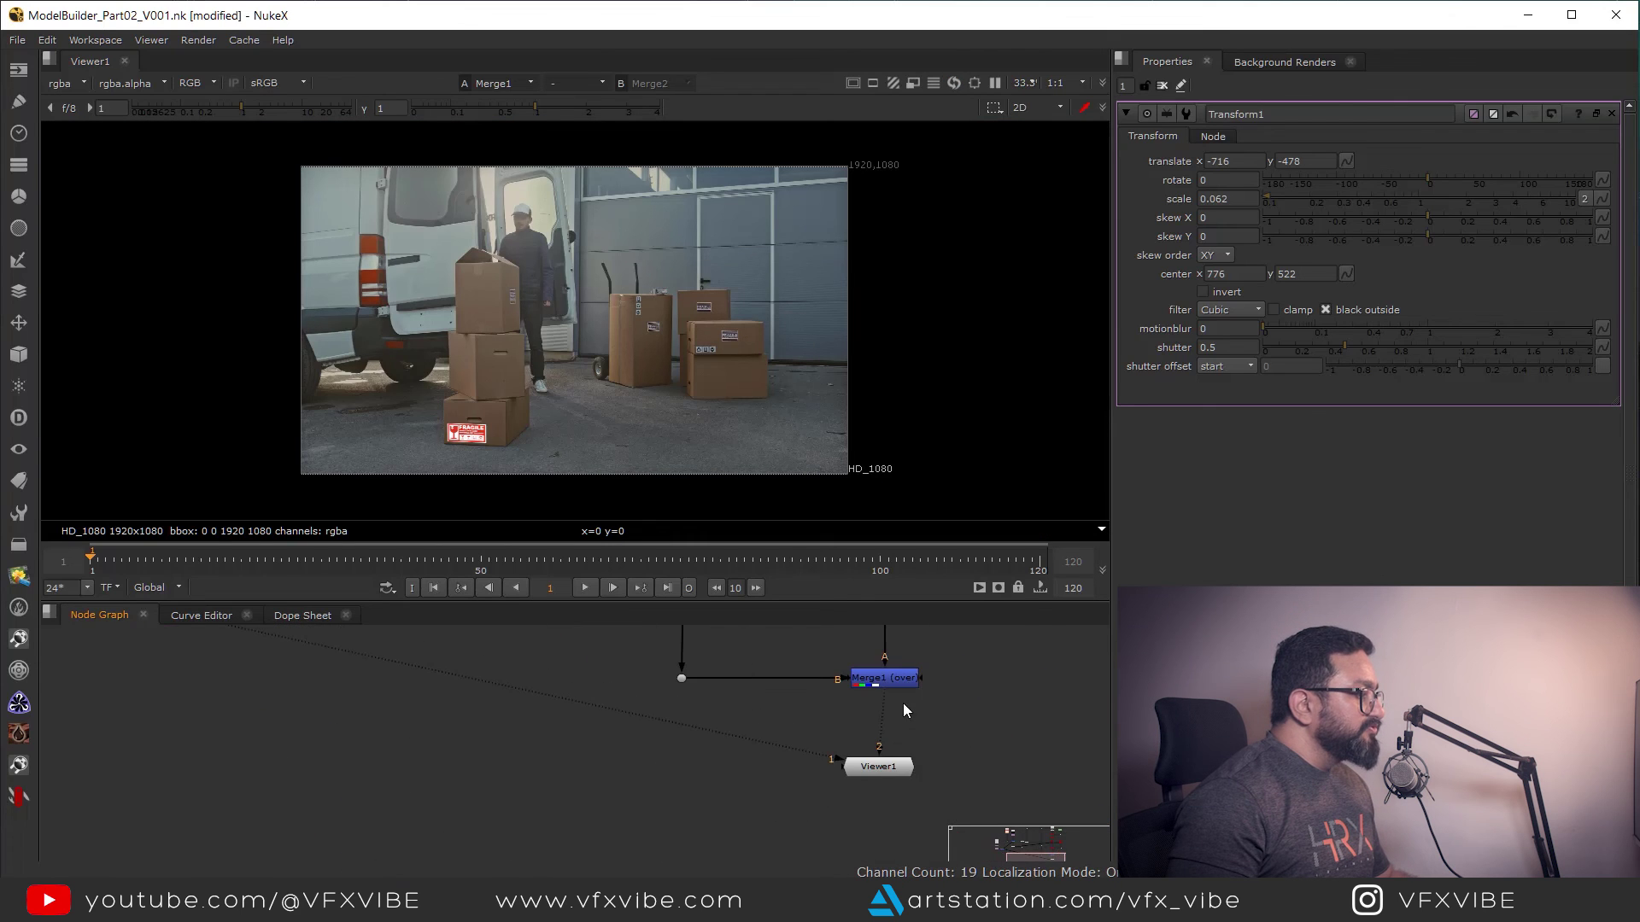
{"action": "key", "text": "1"}
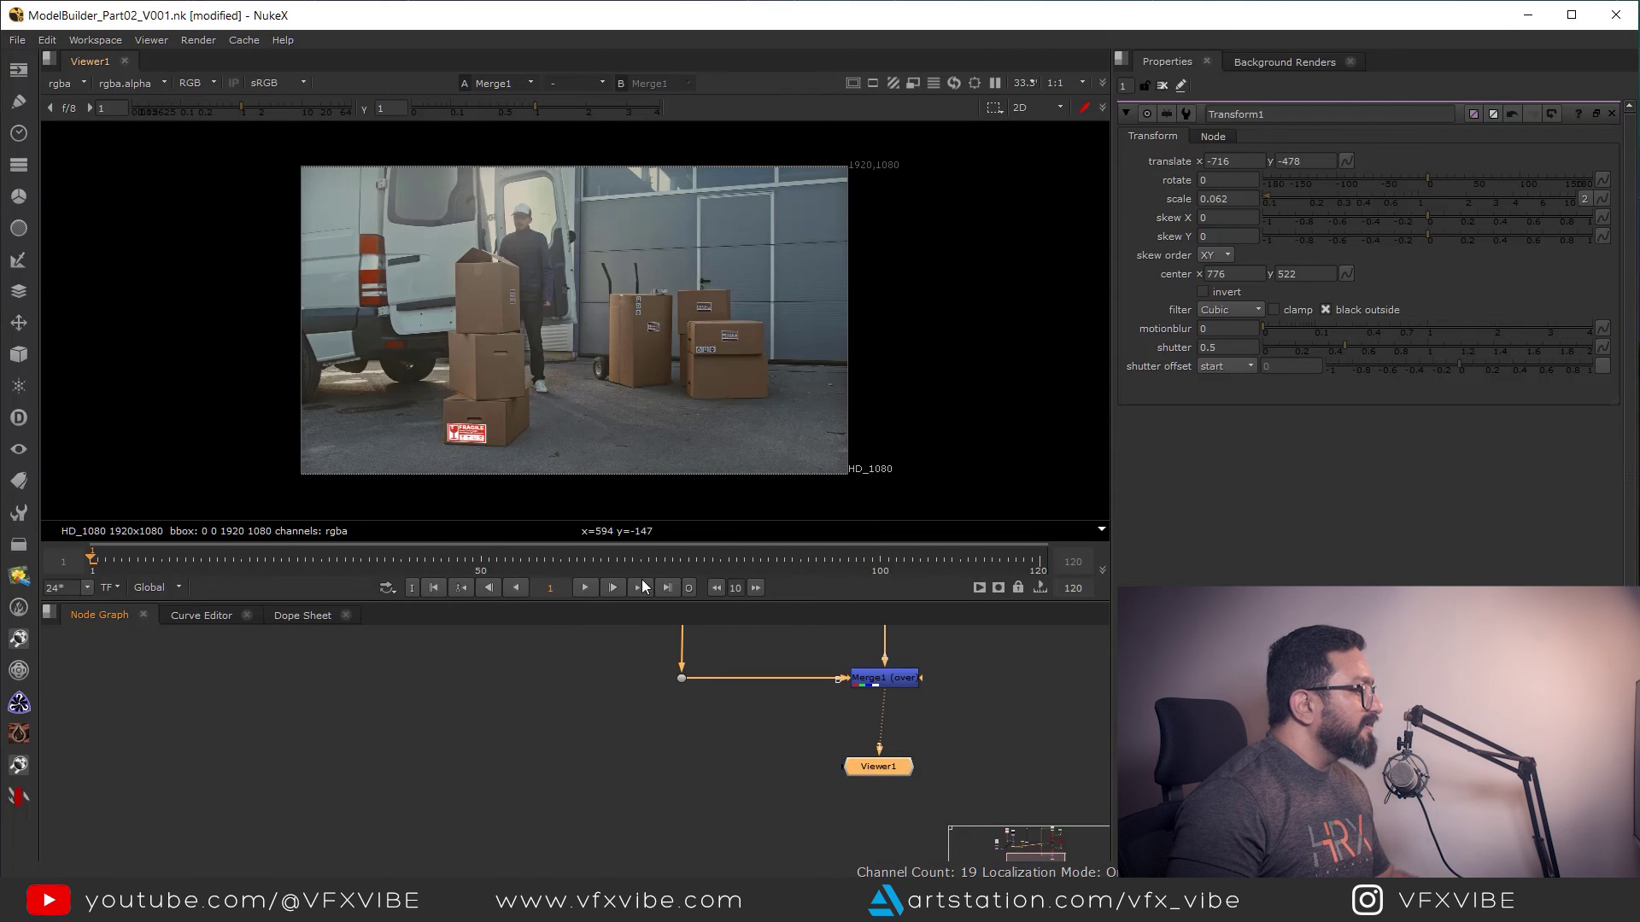
{"action": "left_click", "coordinate": [586, 586]}
{"action": "scroll", "coordinate": [459, 447], "scroll_direction": "up", "scroll_amount": 6}
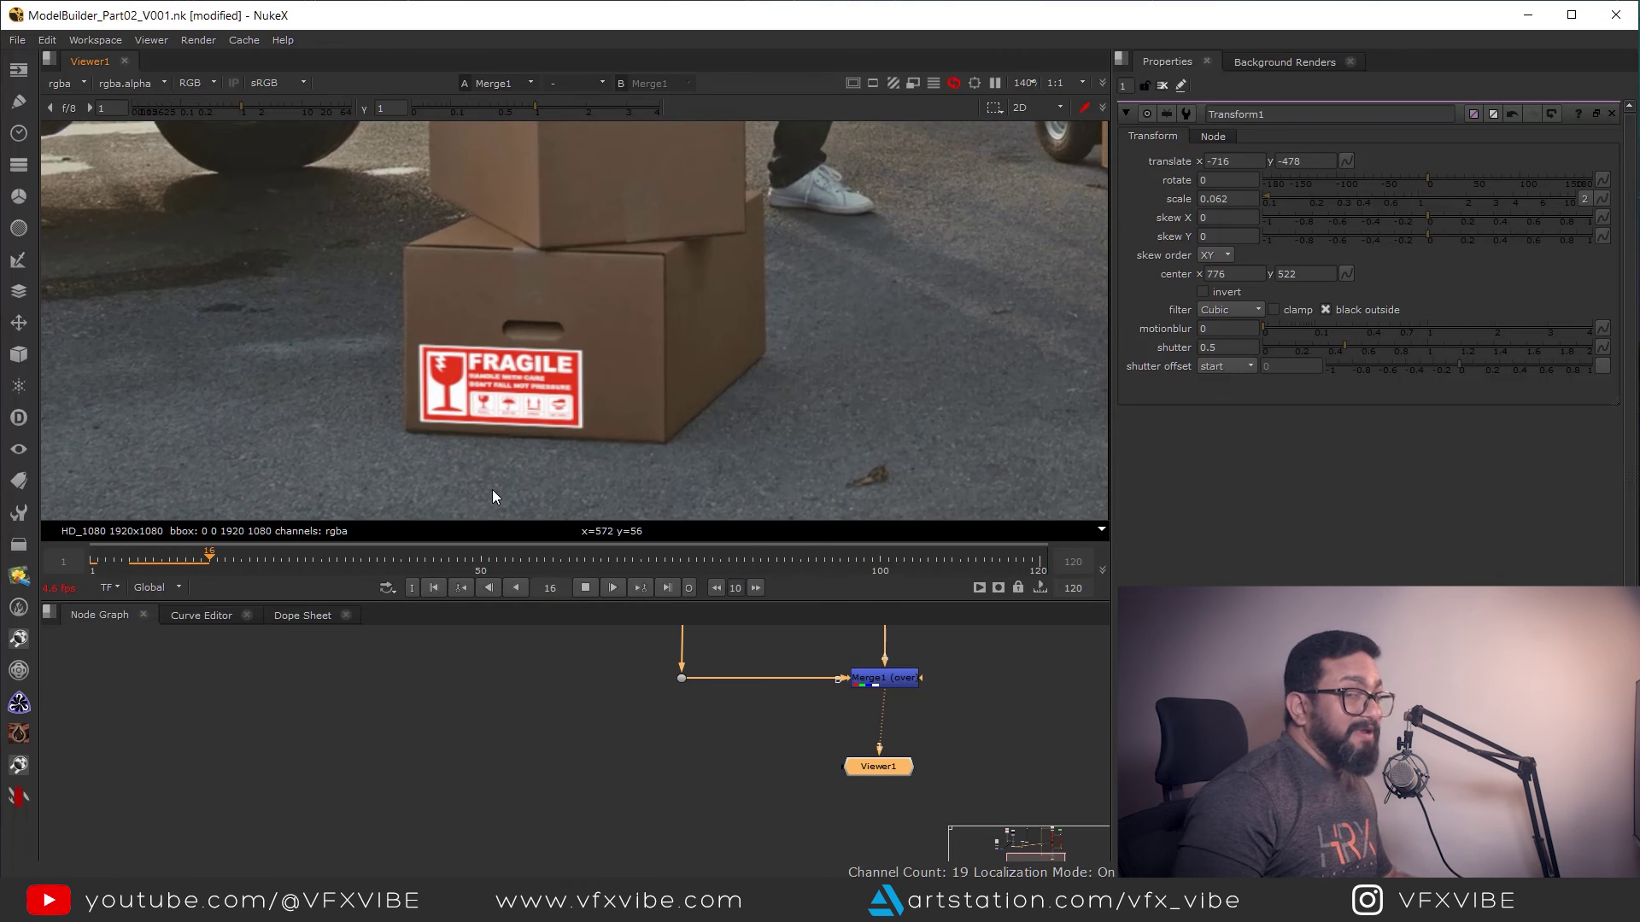
{"action": "scroll", "coordinate": [756, 428], "scroll_direction": "down", "scroll_amount": 4}
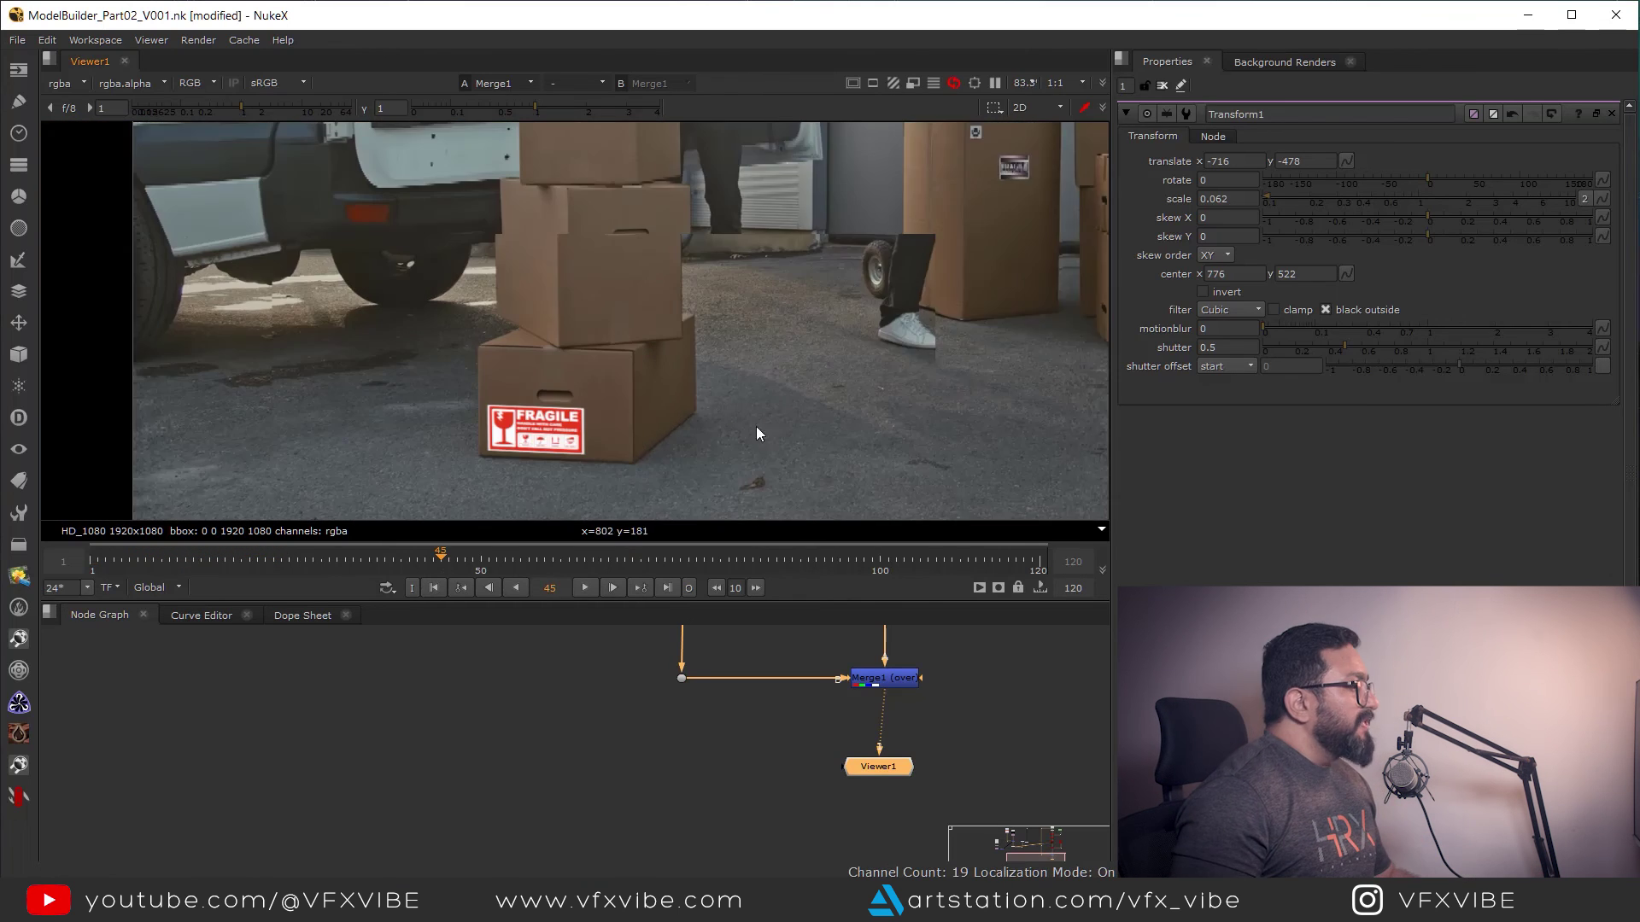
{"action": "key", "text": "k"}
{"action": "scroll", "coordinate": [813, 367], "scroll_direction": "down", "scroll_amount": 3}
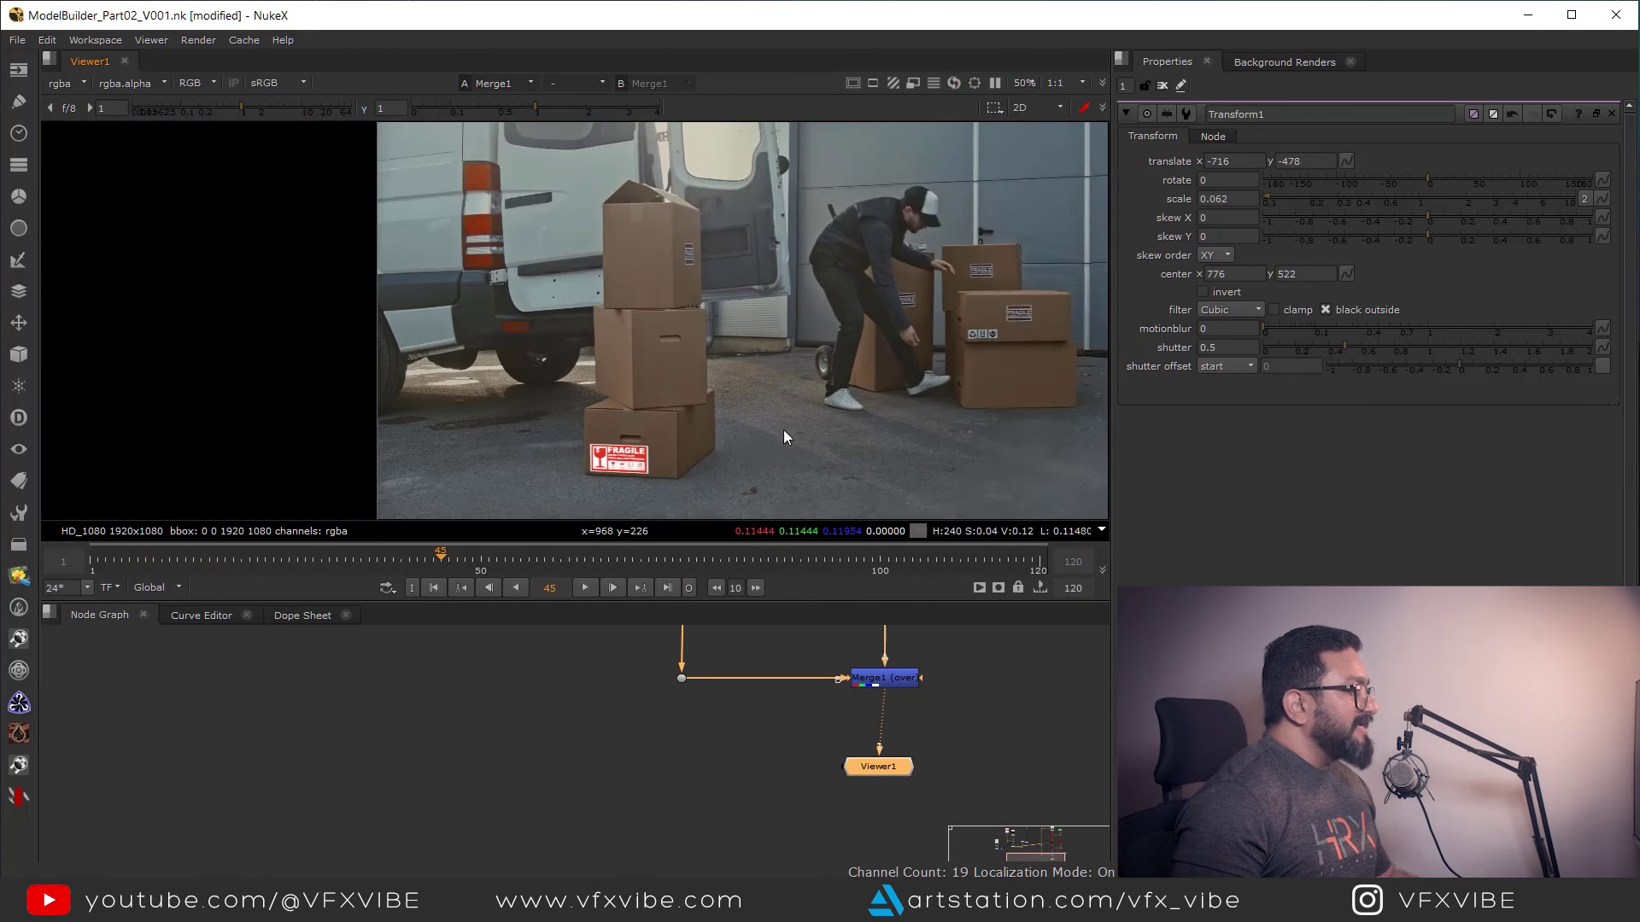
{"action": "scroll", "coordinate": [633, 475], "scroll_direction": "up", "scroll_amount": 1}
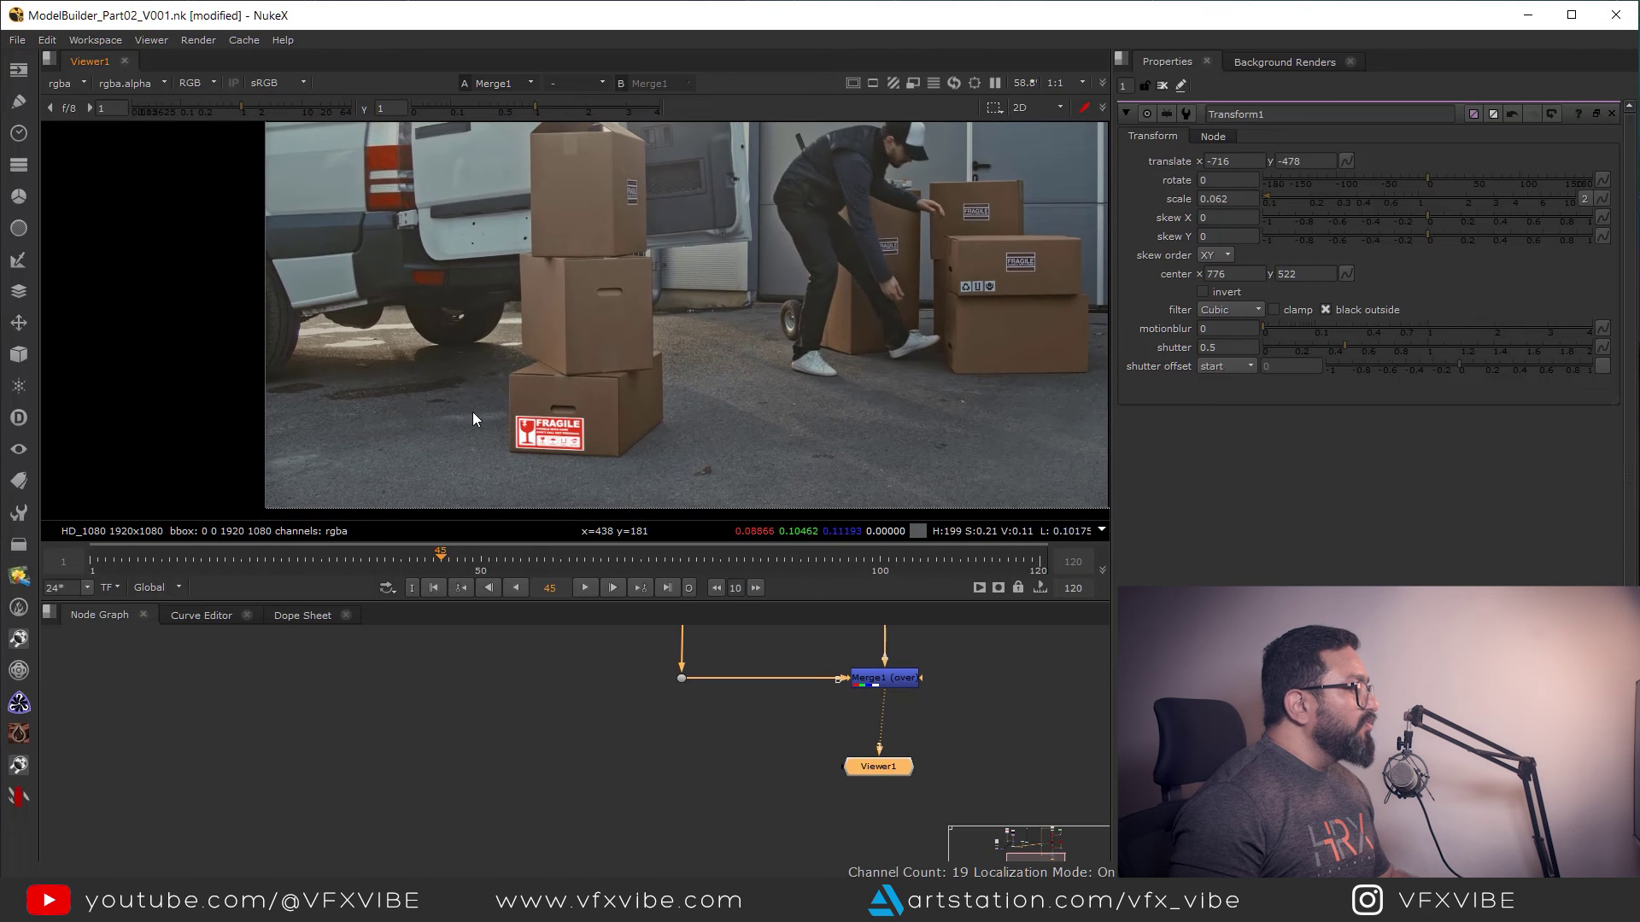
{"action": "left_click_drag", "start_coordinate": [639, 478], "coordinate": [639, 478]}
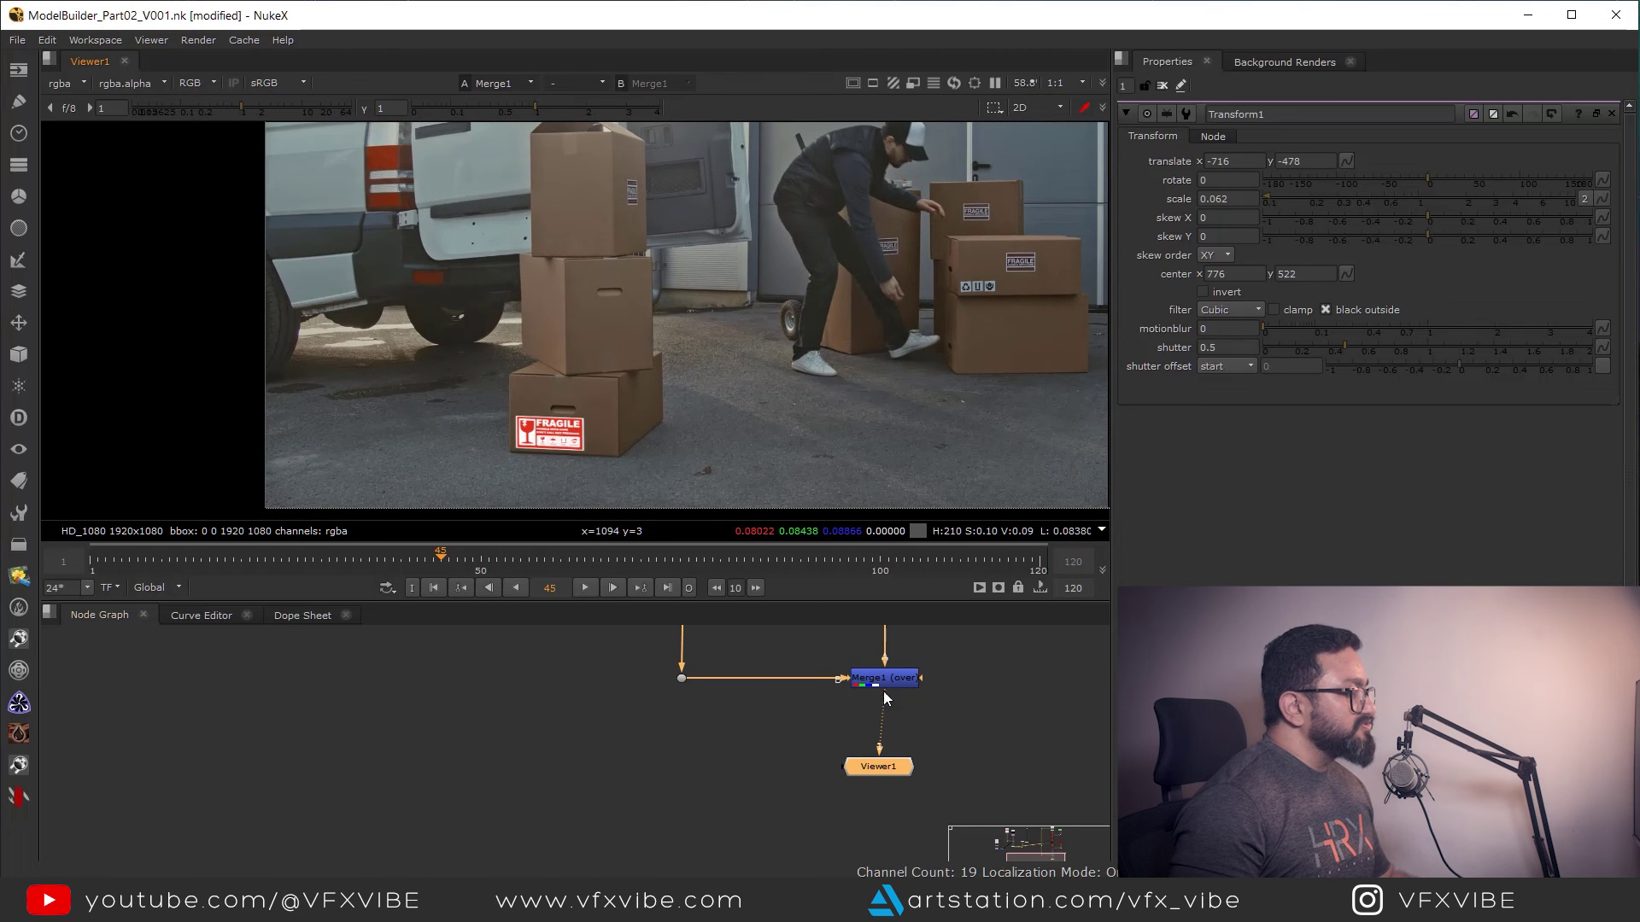
Insert a Grade node between ScanlineRender1 and Merge1 and disable it.
{"action": "middle_click_drag", "start_coordinate": [907, 637], "coordinate": [875, 767]}
{"action": "left_click", "coordinate": [898, 740]}
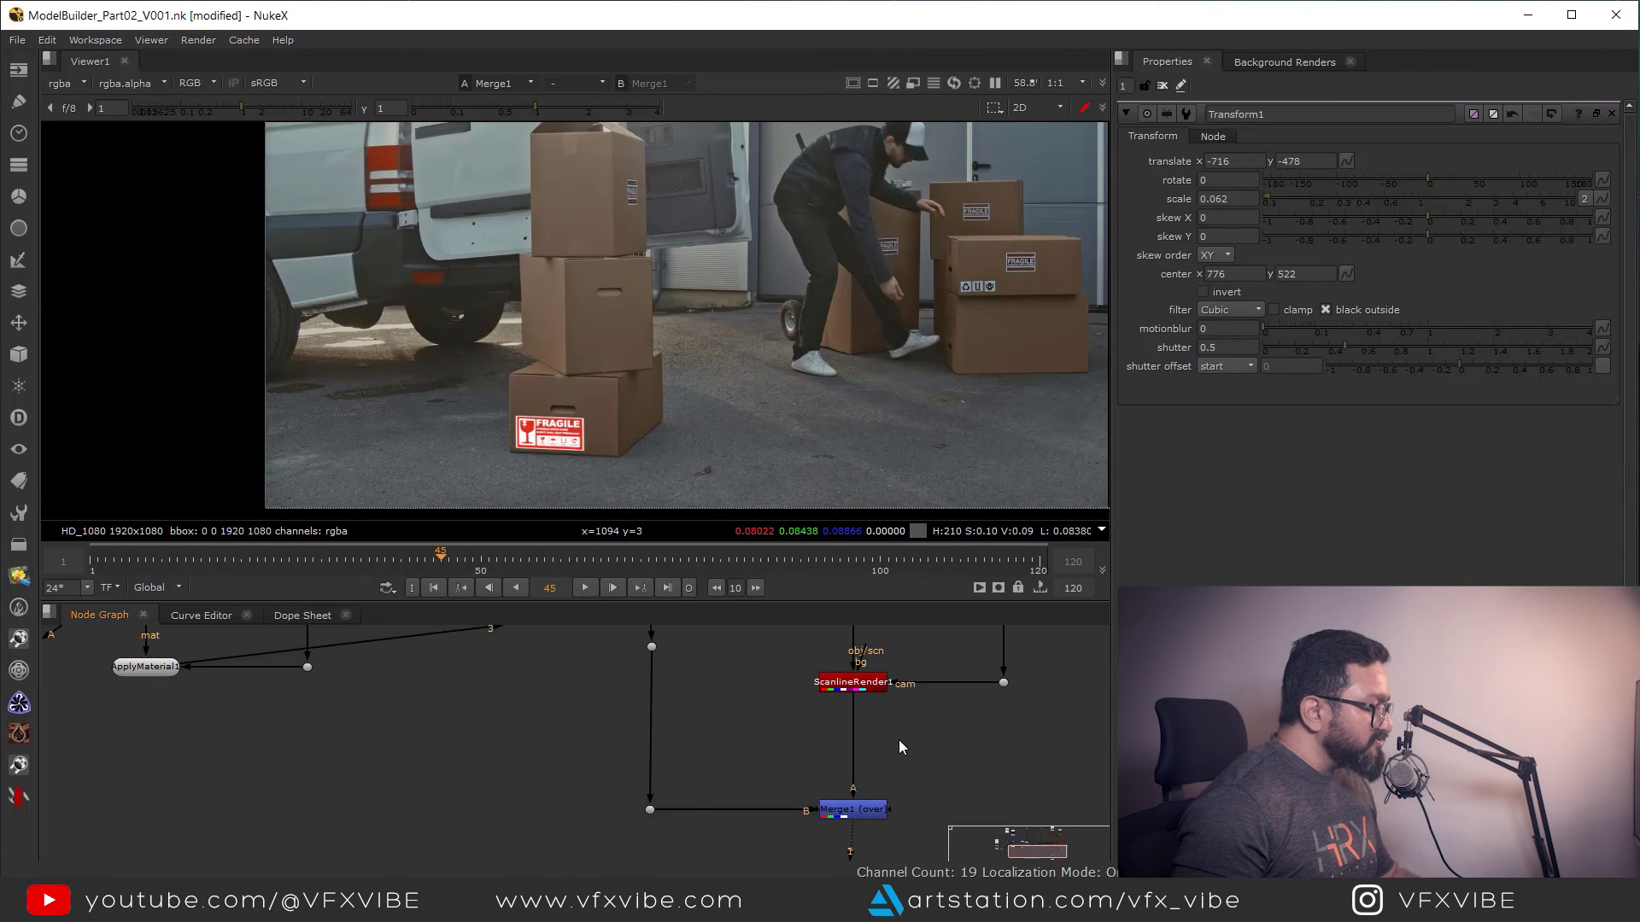
{"action": "key", "text": "g"}
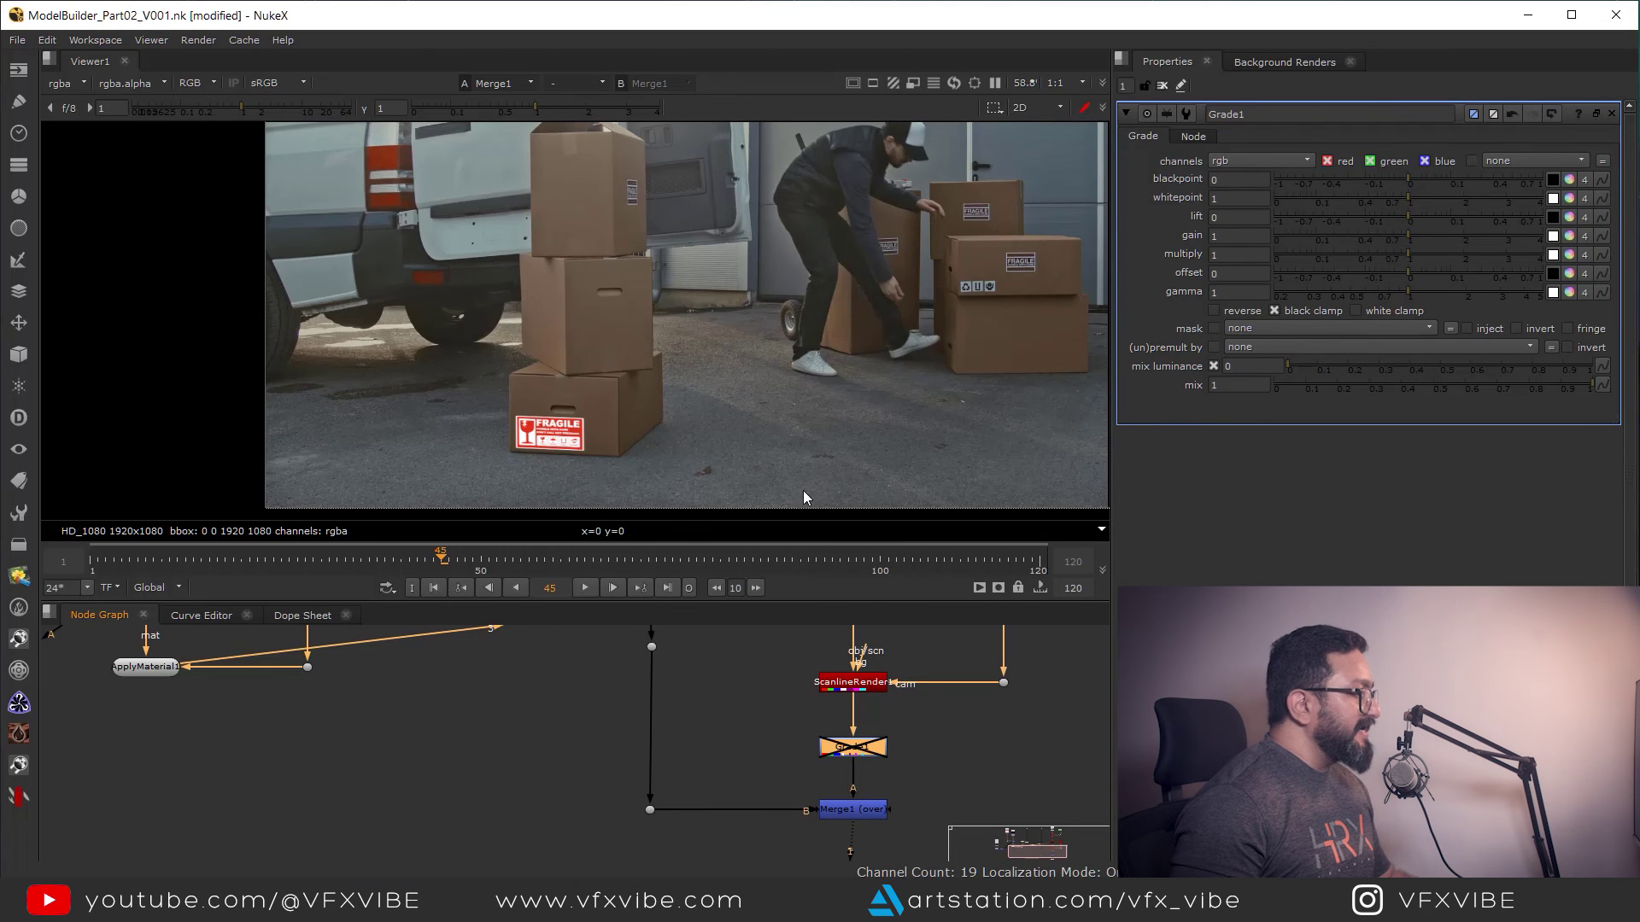
Sample the Grade's whitepoint from the white area beside the glass symbol on the Fragile label.
{"action": "scroll", "coordinate": [926, 382], "scroll_direction": "up", "scroll_amount": 5}
{"action": "middle_click_drag", "start_coordinate": [940, 306], "coordinate": [931, 384]}
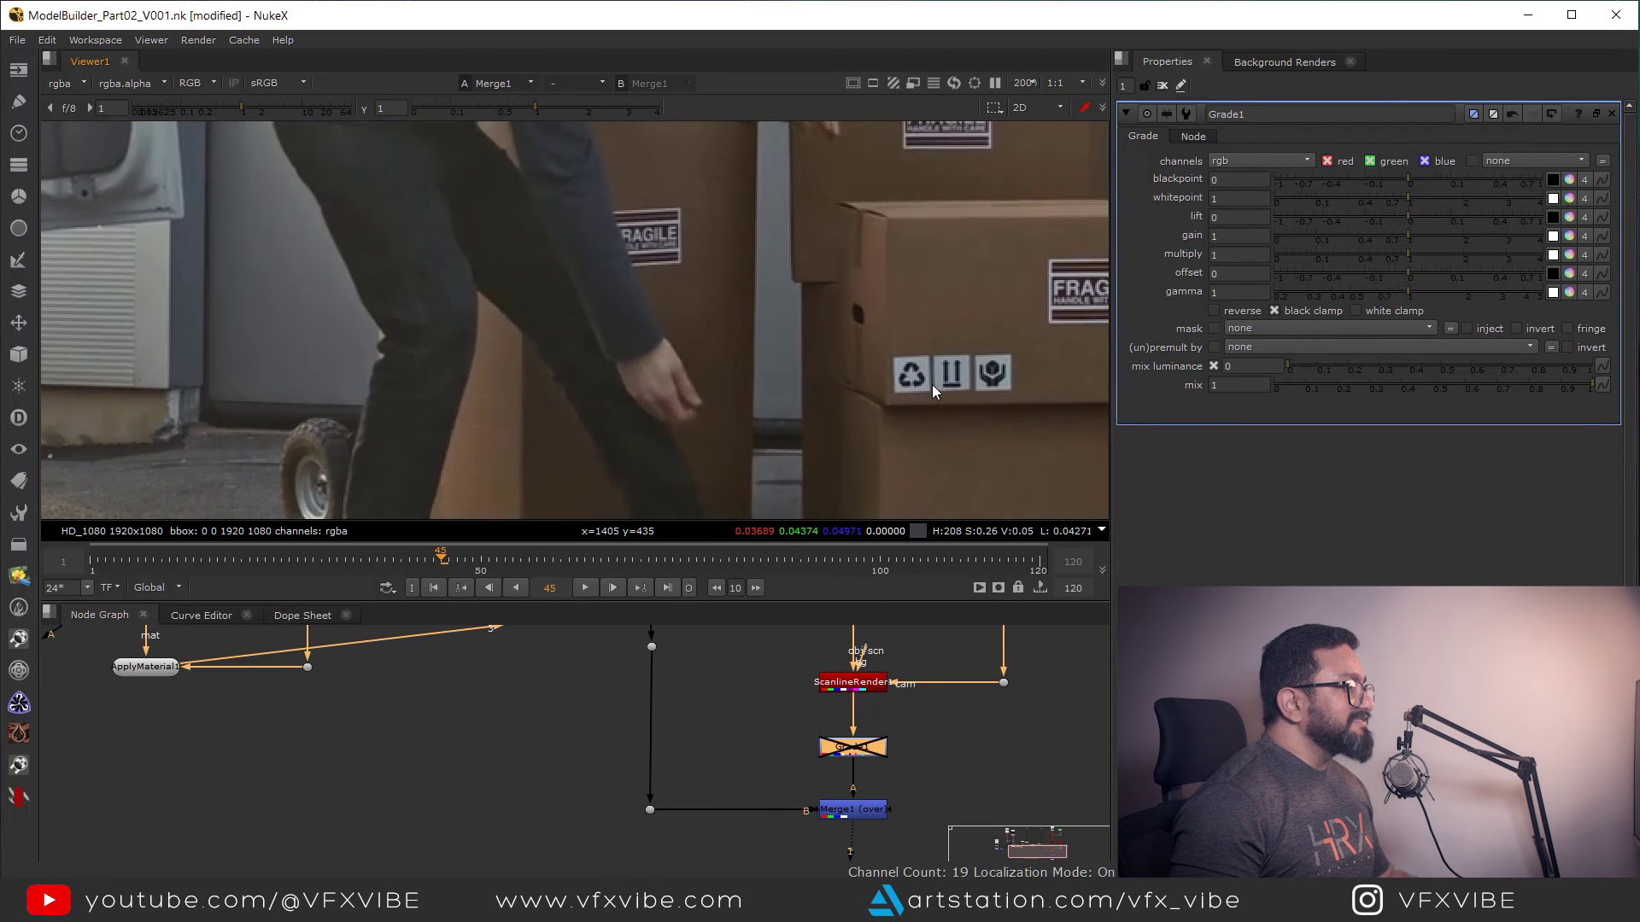
{"action": "scroll", "coordinate": [931, 384], "scroll_direction": "up", "scroll_amount": 3}
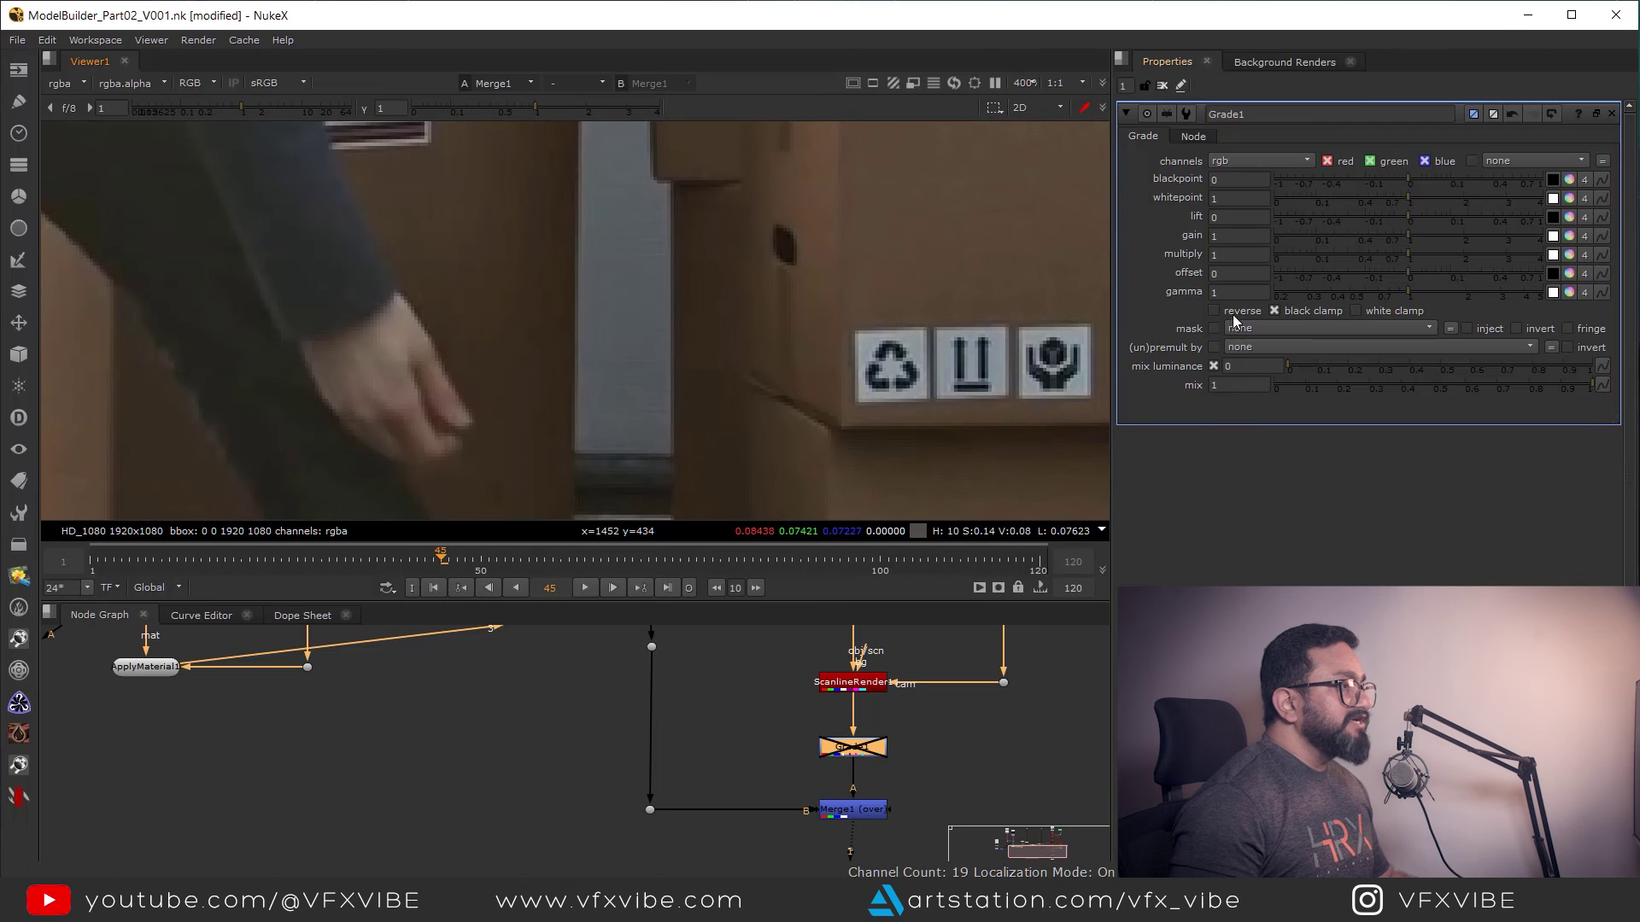
{"action": "scroll", "coordinate": [834, 384], "scroll_direction": "down", "scroll_amount": 6}
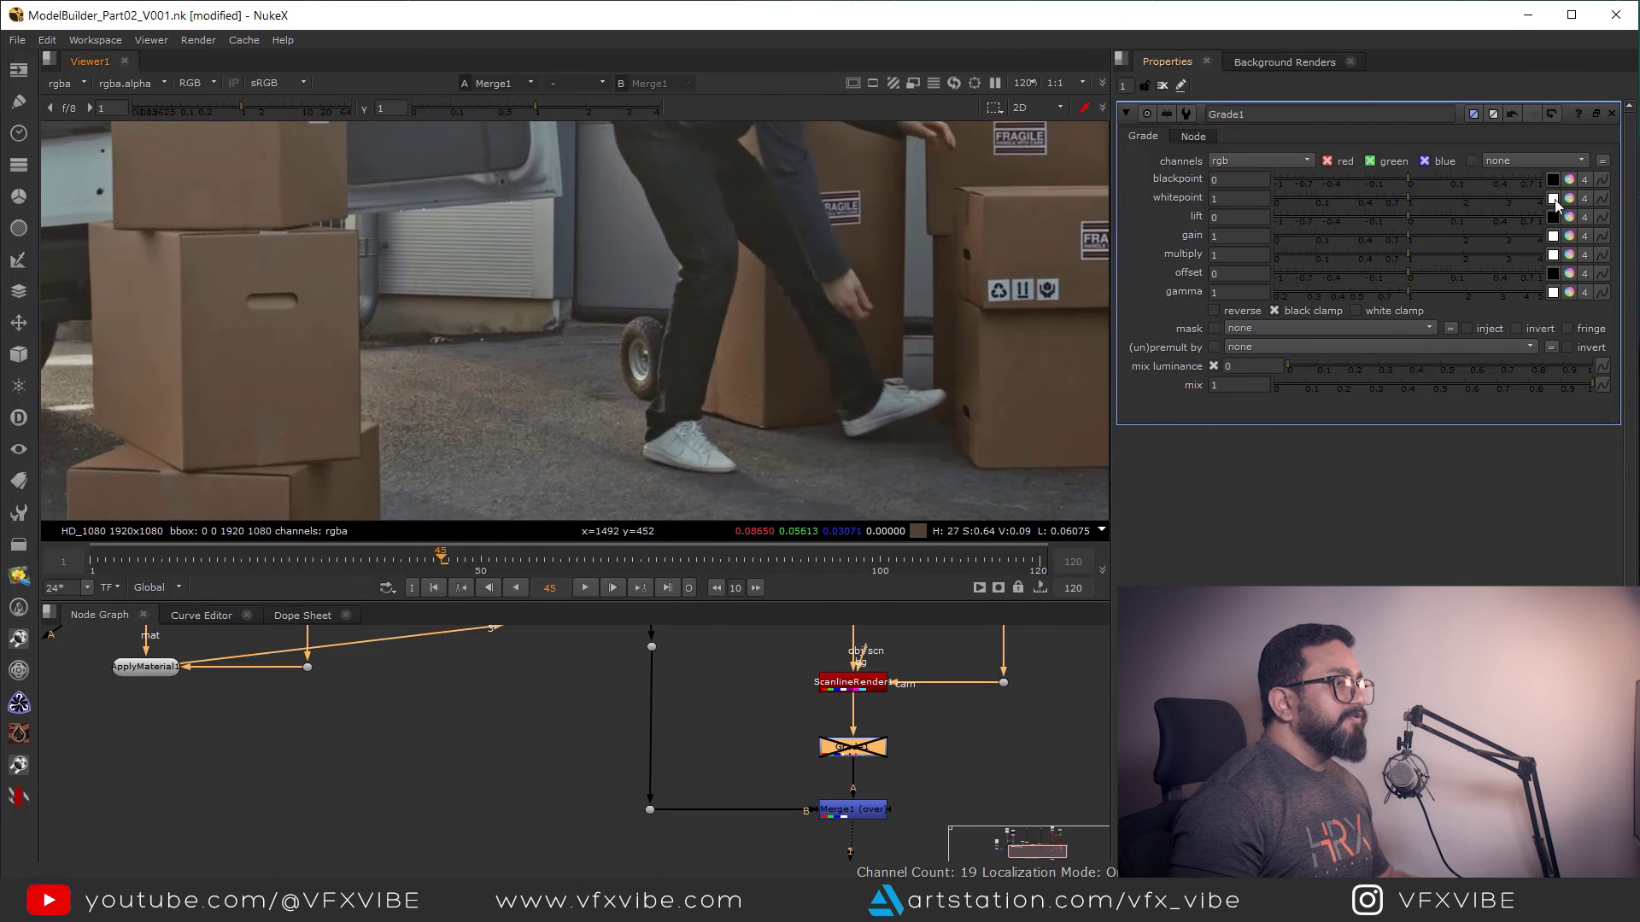
{"action": "left_click", "coordinate": [1553, 198]}
{"action": "scroll", "coordinate": [642, 323], "scroll_direction": "up", "scroll_amount": 9}
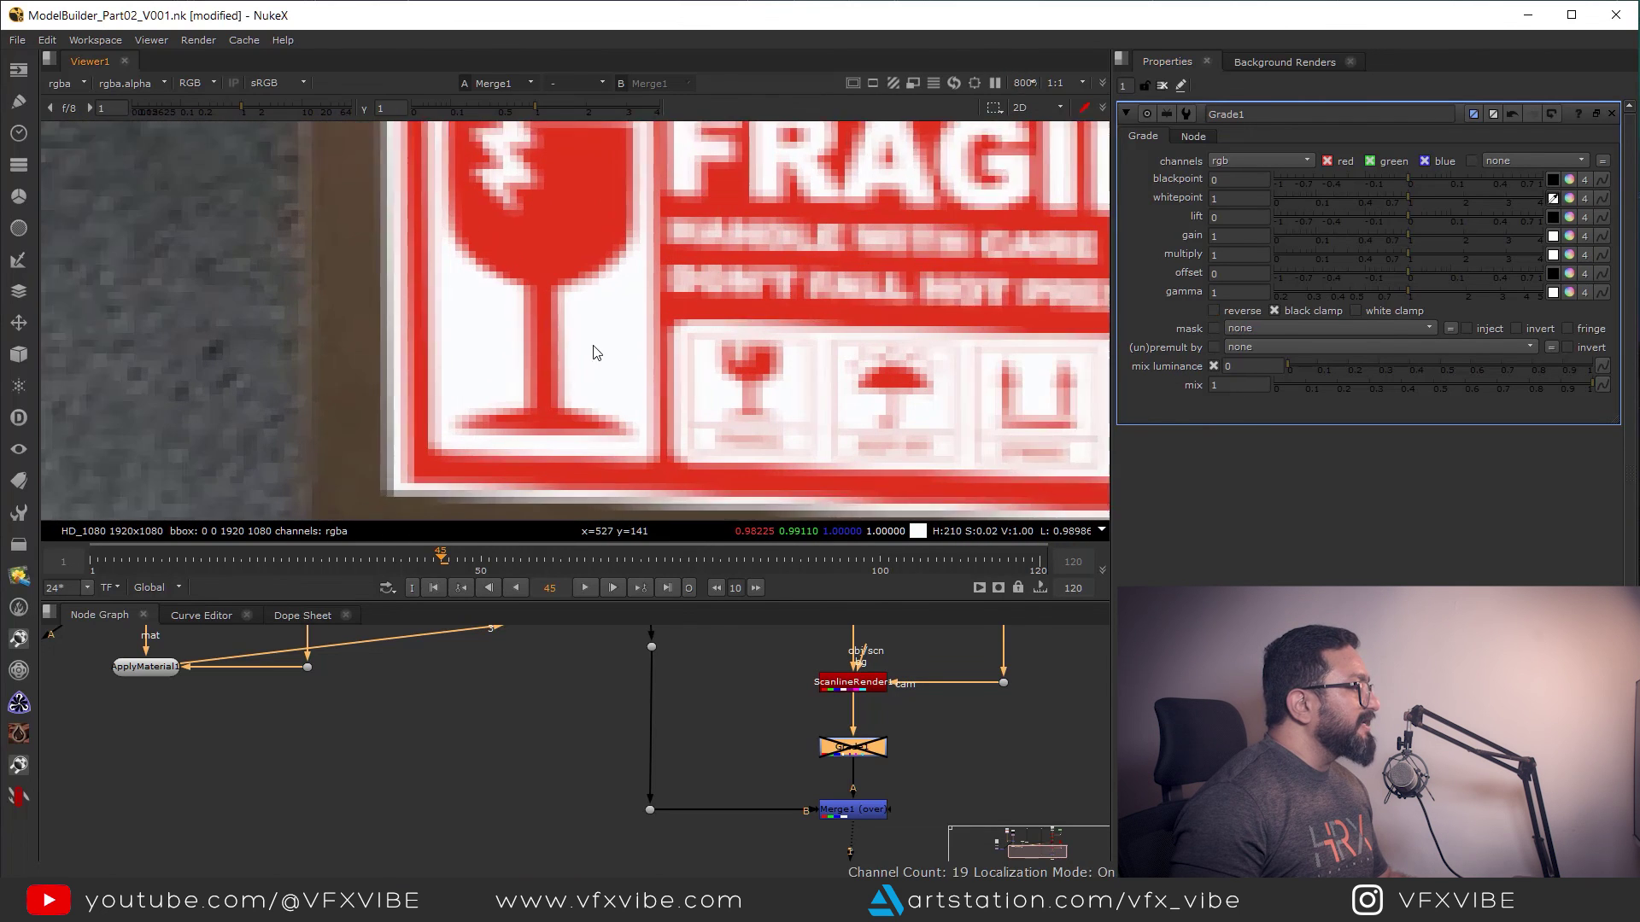
{"action": "scroll", "coordinate": [596, 353], "scroll_direction": "up", "scroll_amount": 1}
{"action": "left_click_drag", "start_coordinate": [574, 306], "coordinate": [616, 355], "text": "ctrl+shift"}
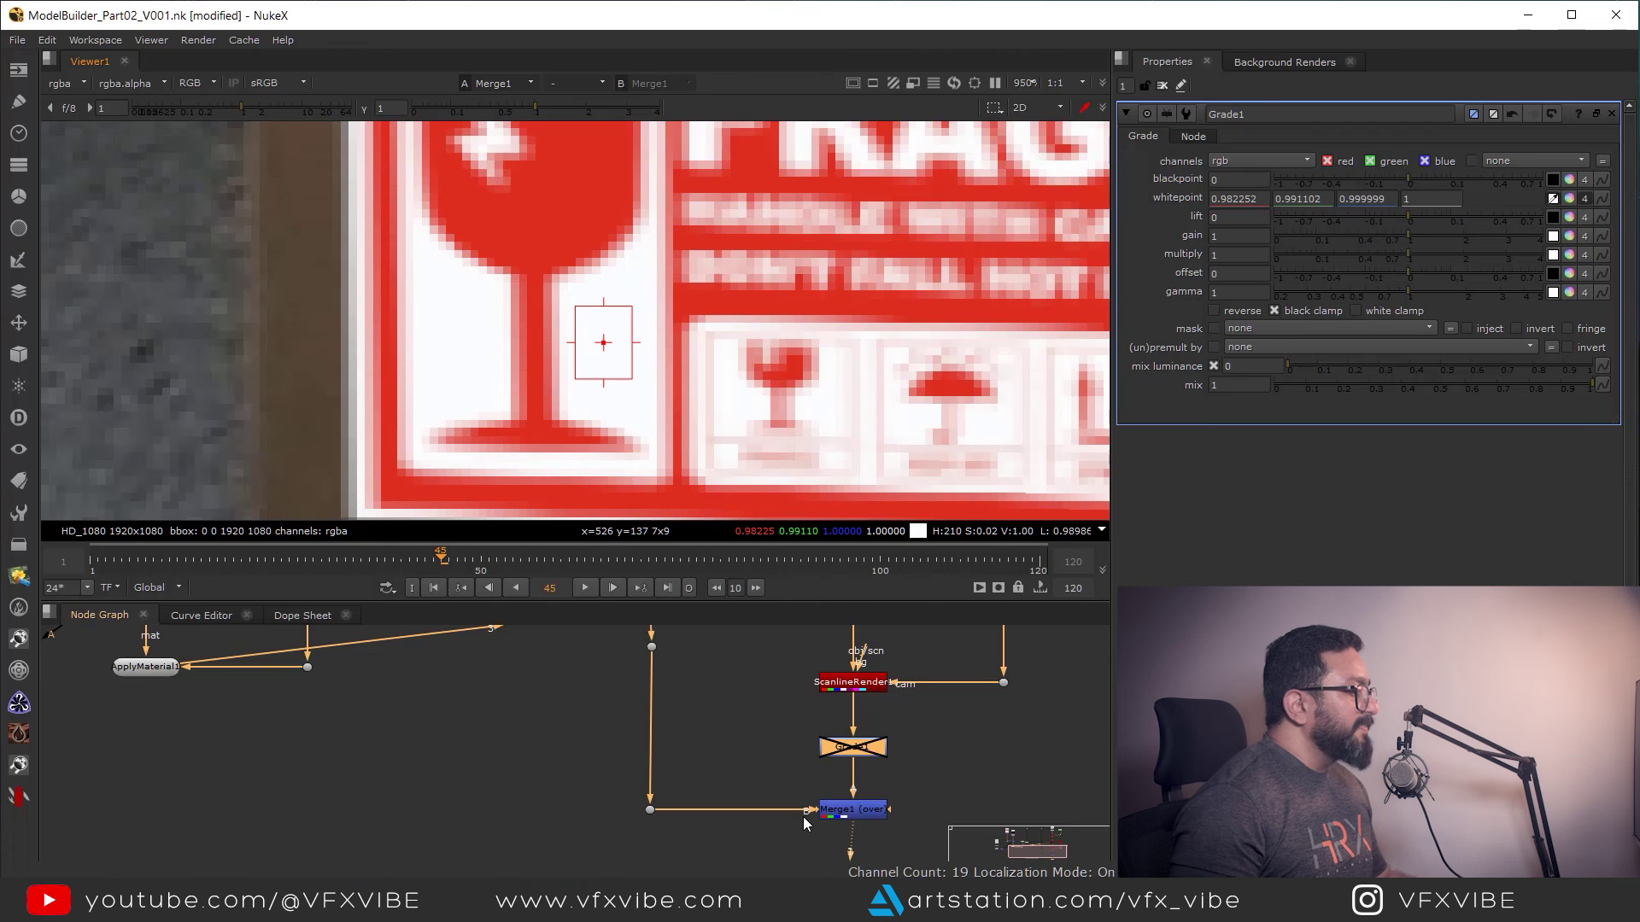
Sample the Grade's gain from the white area beside the recycling symbol on the background box's sticker.
{"action": "scroll", "coordinate": [671, 791], "scroll_direction": "down", "scroll_amount": 5}
{"action": "middle_click_drag", "start_coordinate": [717, 800], "coordinate": [888, 776]}
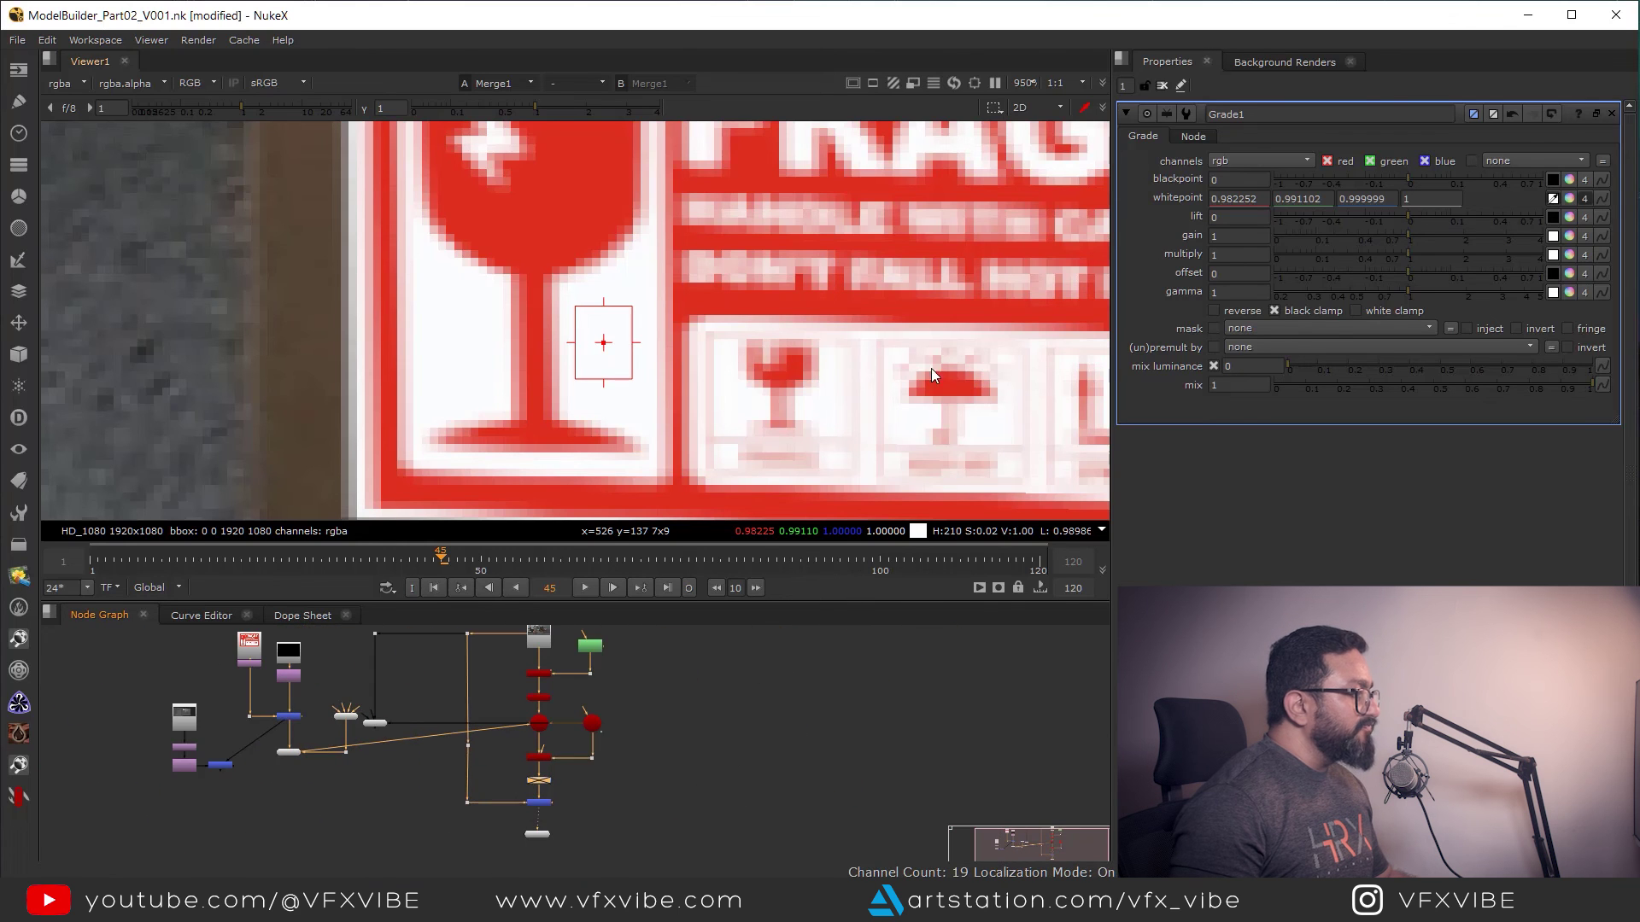
{"action": "middle_click_drag", "start_coordinate": [931, 369], "coordinate": [530, 405]}
{"action": "scroll", "coordinate": [529, 405], "scroll_direction": "down", "scroll_amount": 5}
{"action": "middle_click_drag", "start_coordinate": [679, 398], "coordinate": [328, 447]}
{"action": "scroll", "coordinate": [328, 448], "scroll_direction": "down", "scroll_amount": 3}
{"action": "middle_click_drag", "start_coordinate": [1024, 359], "coordinate": [649, 376]}
{"action": "middle_click_drag", "start_coordinate": [1085, 224], "coordinate": [790, 439]}
{"action": "middle_click_drag", "start_coordinate": [1059, 269], "coordinate": [680, 408]}
{"action": "scroll", "coordinate": [730, 304], "scroll_direction": "up", "scroll_amount": 8}
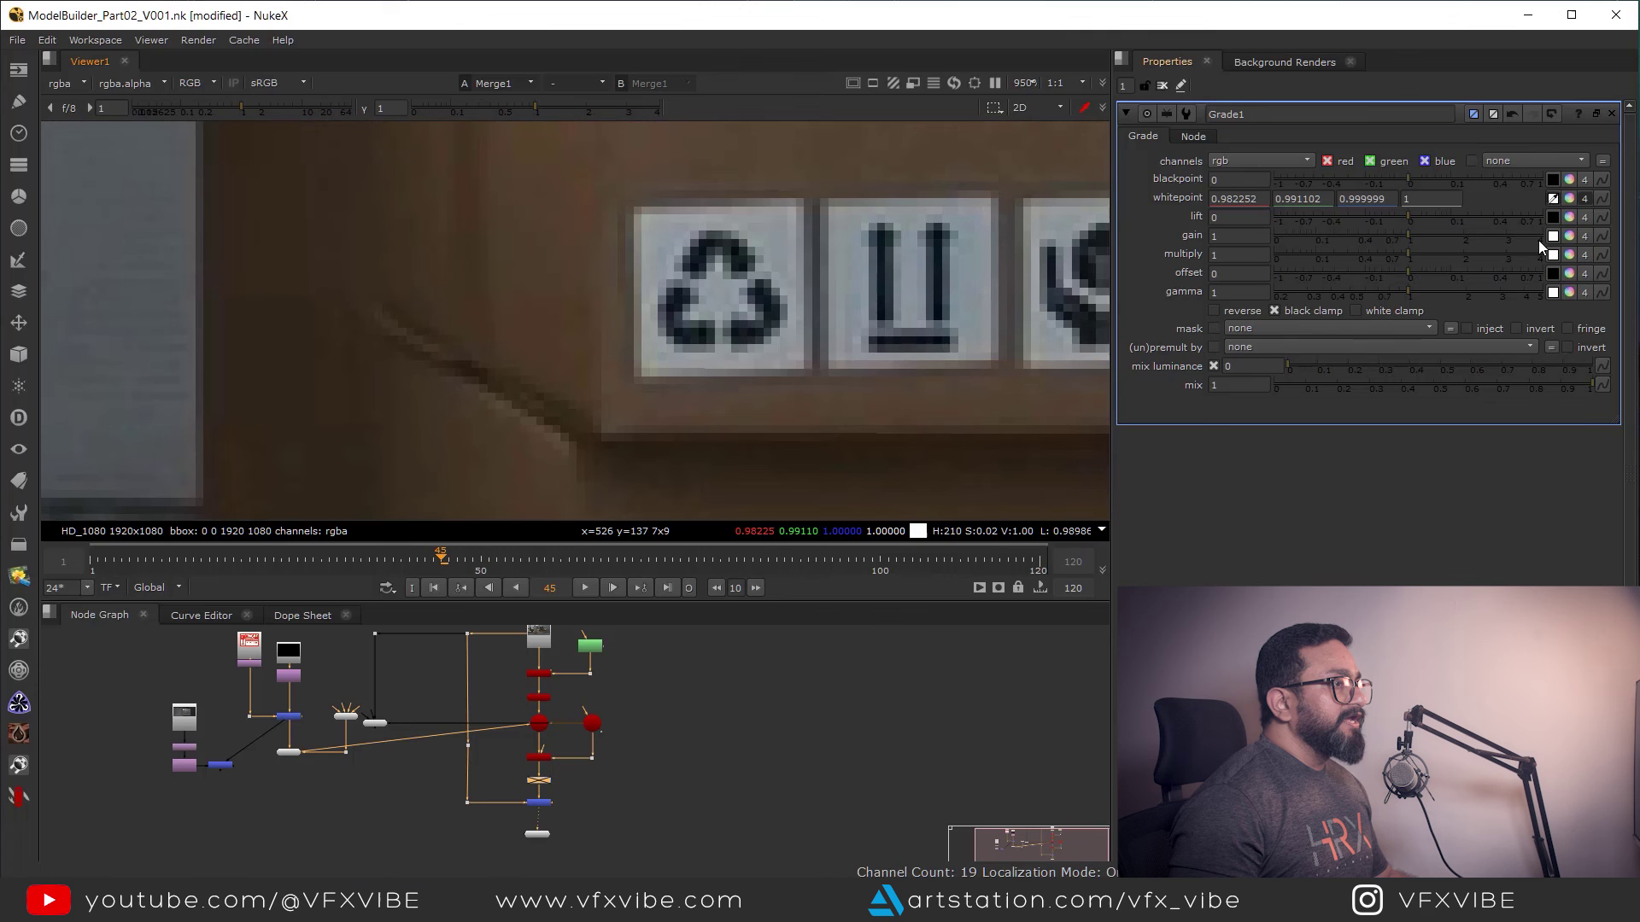
{"action": "scroll", "coordinate": [743, 256], "scroll_direction": "up", "scroll_amount": 2}
{"action": "left_click_drag", "start_coordinate": [748, 183], "coordinate": [801, 235], "text": "ctrl+shift"}
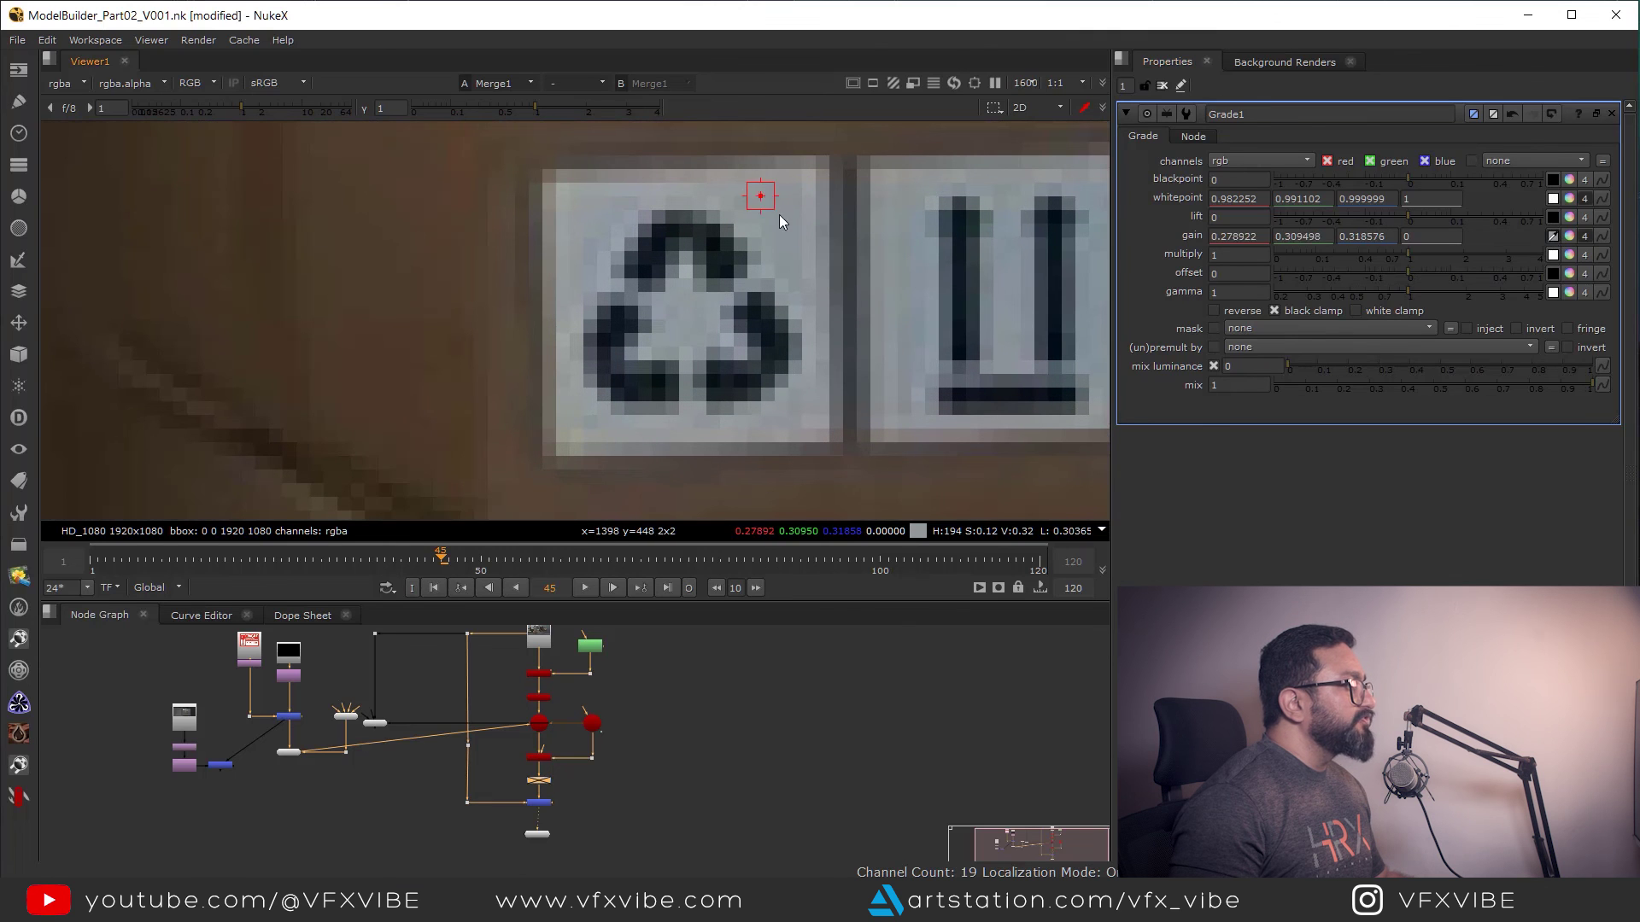
Re-enable the Grade1 node between ScanlineRender1 and Merge1 to apply the sampled correction to the Fragile label.
{"action": "scroll", "coordinate": [786, 680], "scroll_direction": "down", "scroll_amount": 3}
{"action": "scroll", "coordinate": [757, 735], "scroll_direction": "up", "scroll_amount": 8}
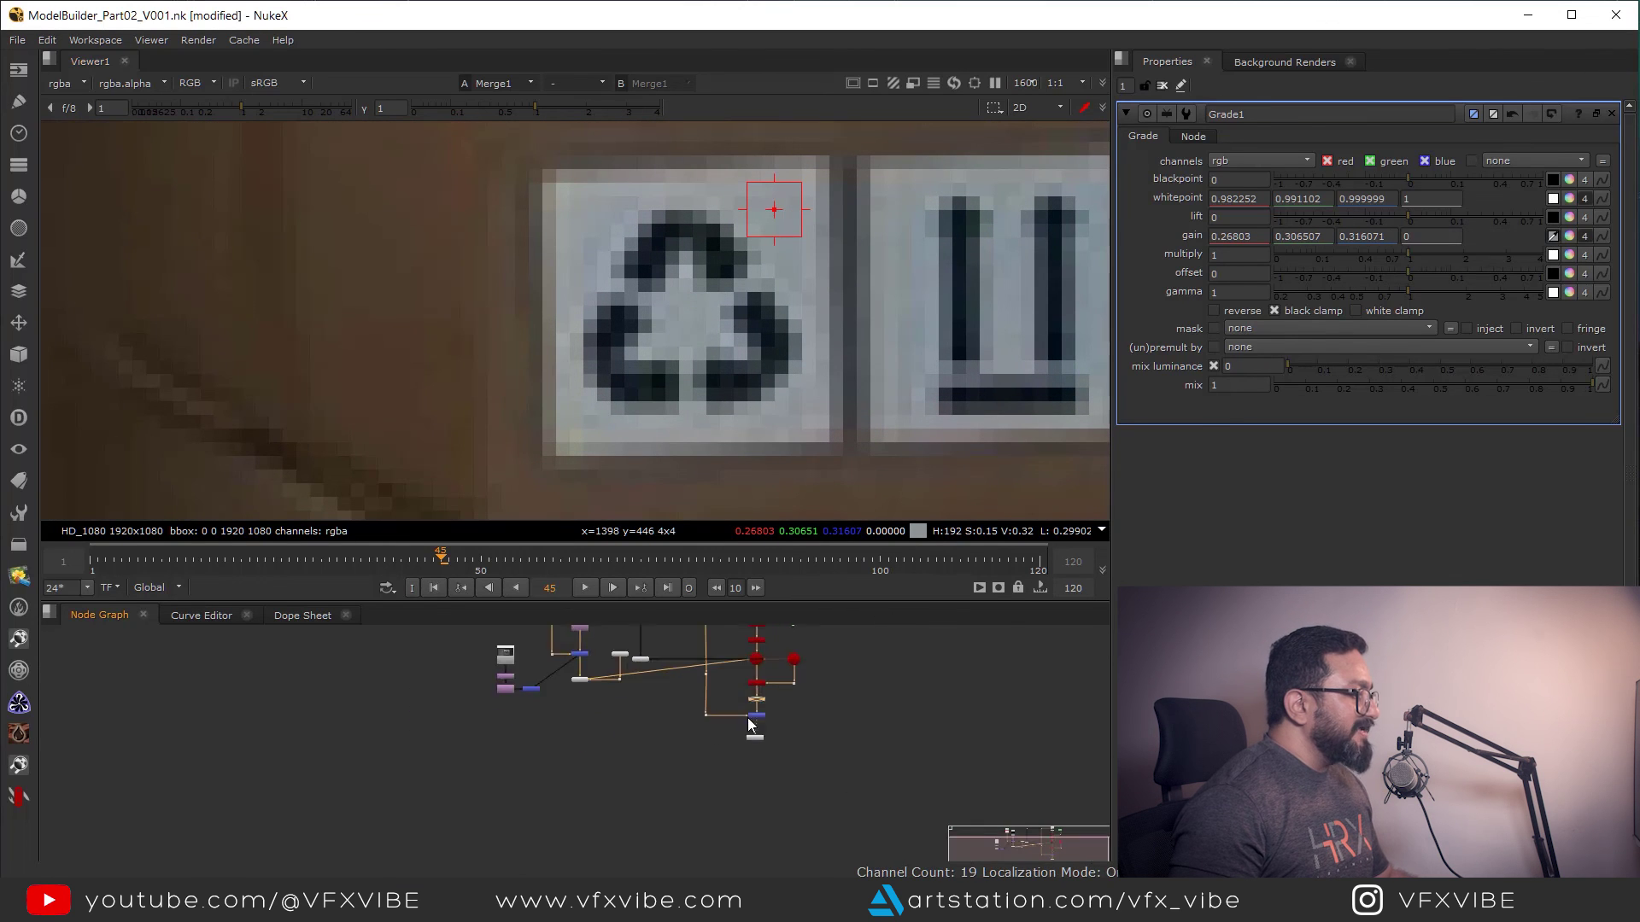
{"action": "key", "text": "f"}
{"action": "middle_click_drag", "start_coordinate": [461, 444], "coordinate": [657, 417]}
{"action": "scroll", "coordinate": [658, 416], "scroll_direction": "up", "scroll_amount": 8}
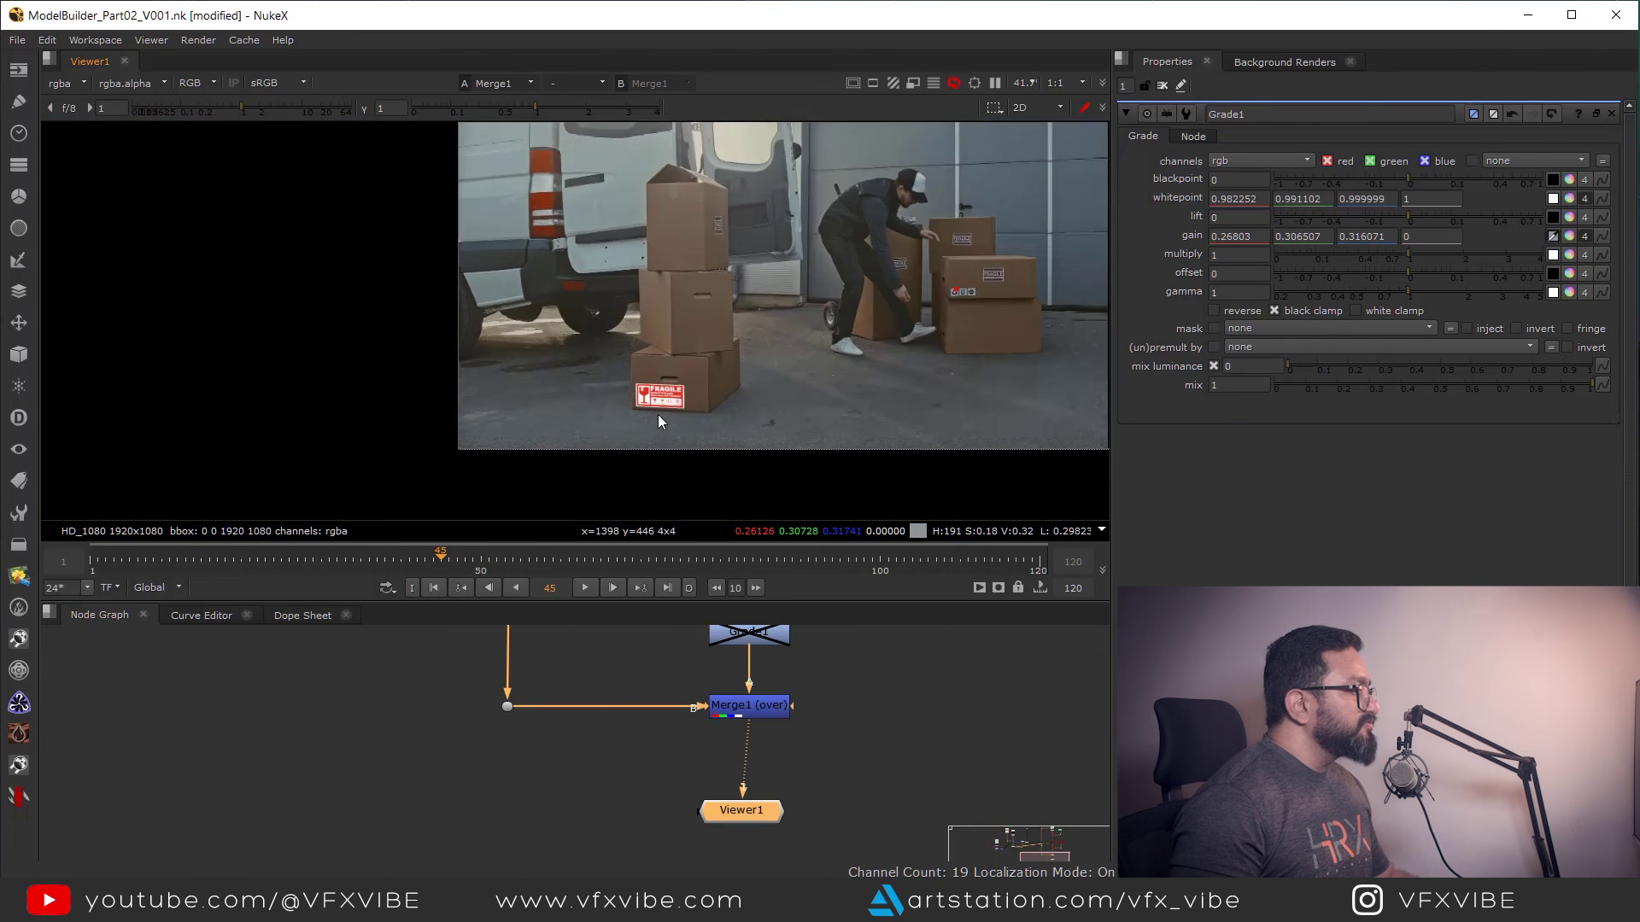
{"action": "middle_click_drag", "start_coordinate": [752, 740], "coordinate": [751, 840]}
{"action": "left_click", "coordinate": [763, 736]}
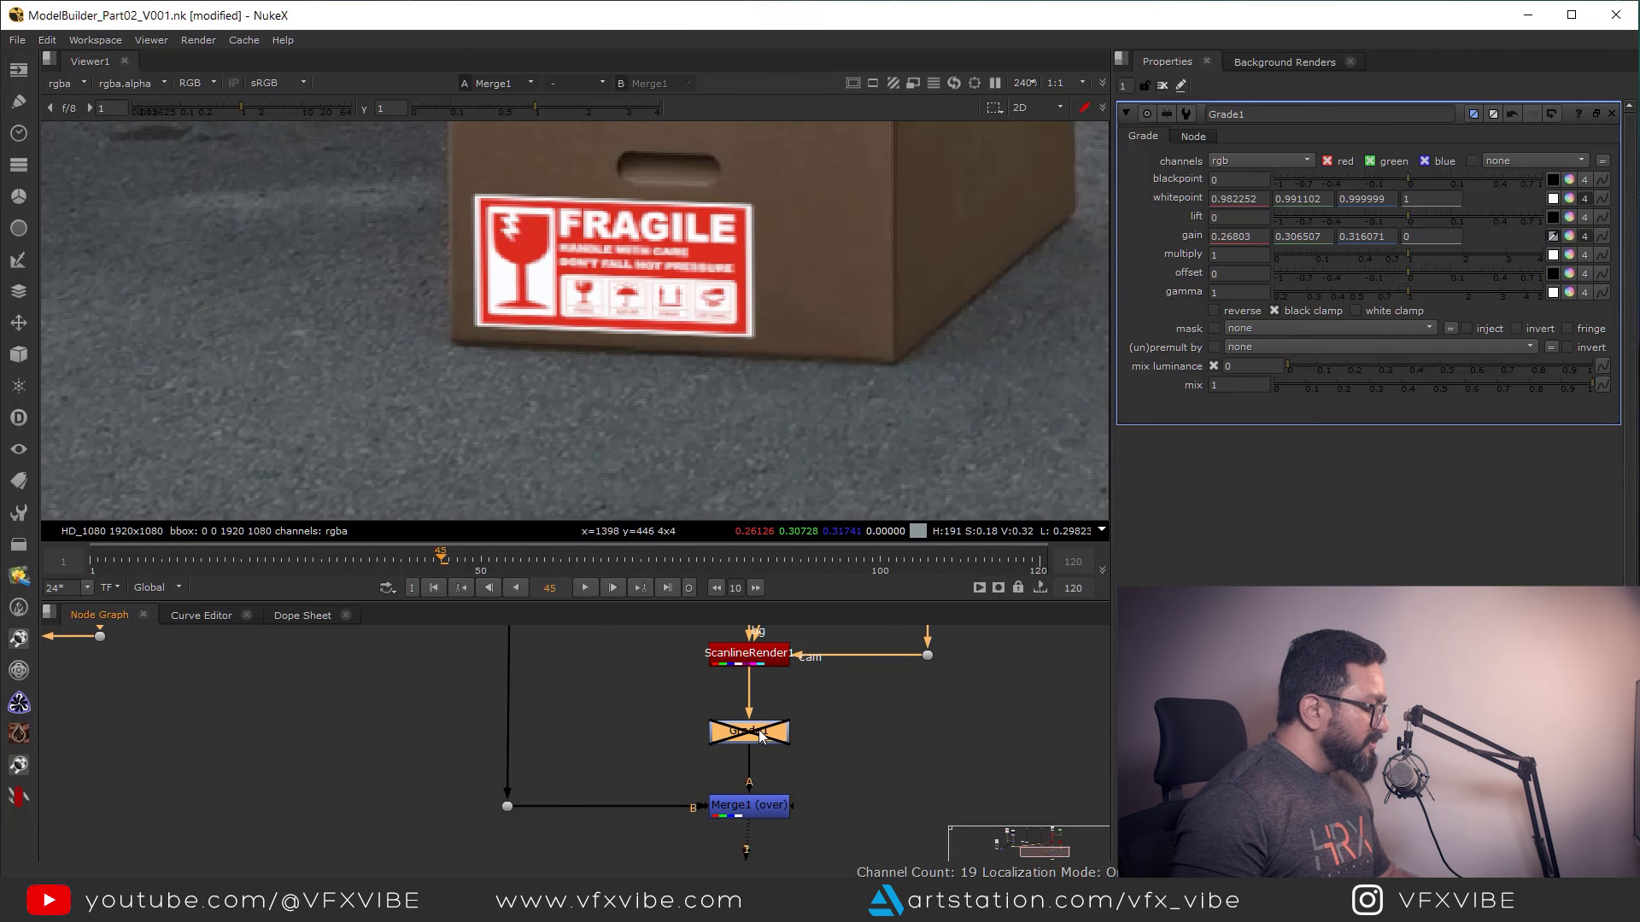
{"action": "key", "text": "d"}
Maximize the Viewer and compare the graded Fragile label with the surrounding boxes in the plate.
{"action": "scroll", "coordinate": [699, 405], "scroll_direction": "down", "scroll_amount": 4}
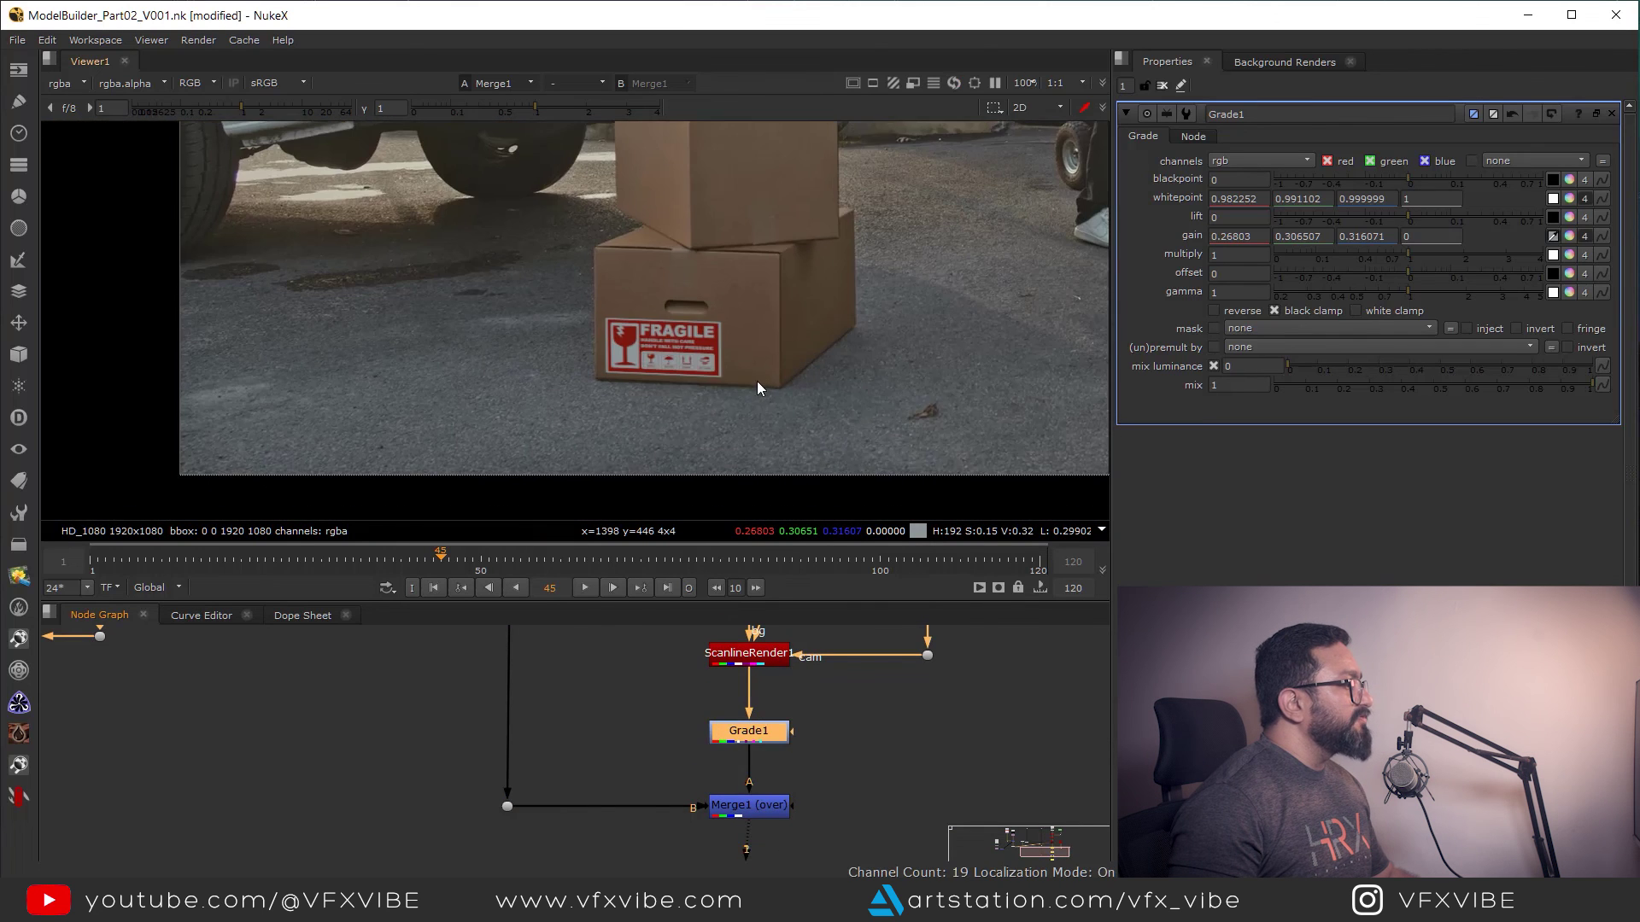
{"action": "scroll", "coordinate": [553, 447], "scroll_direction": "down", "scroll_amount": 3}
{"action": "scroll", "coordinate": [531, 429], "scroll_direction": "up", "scroll_amount": 3}
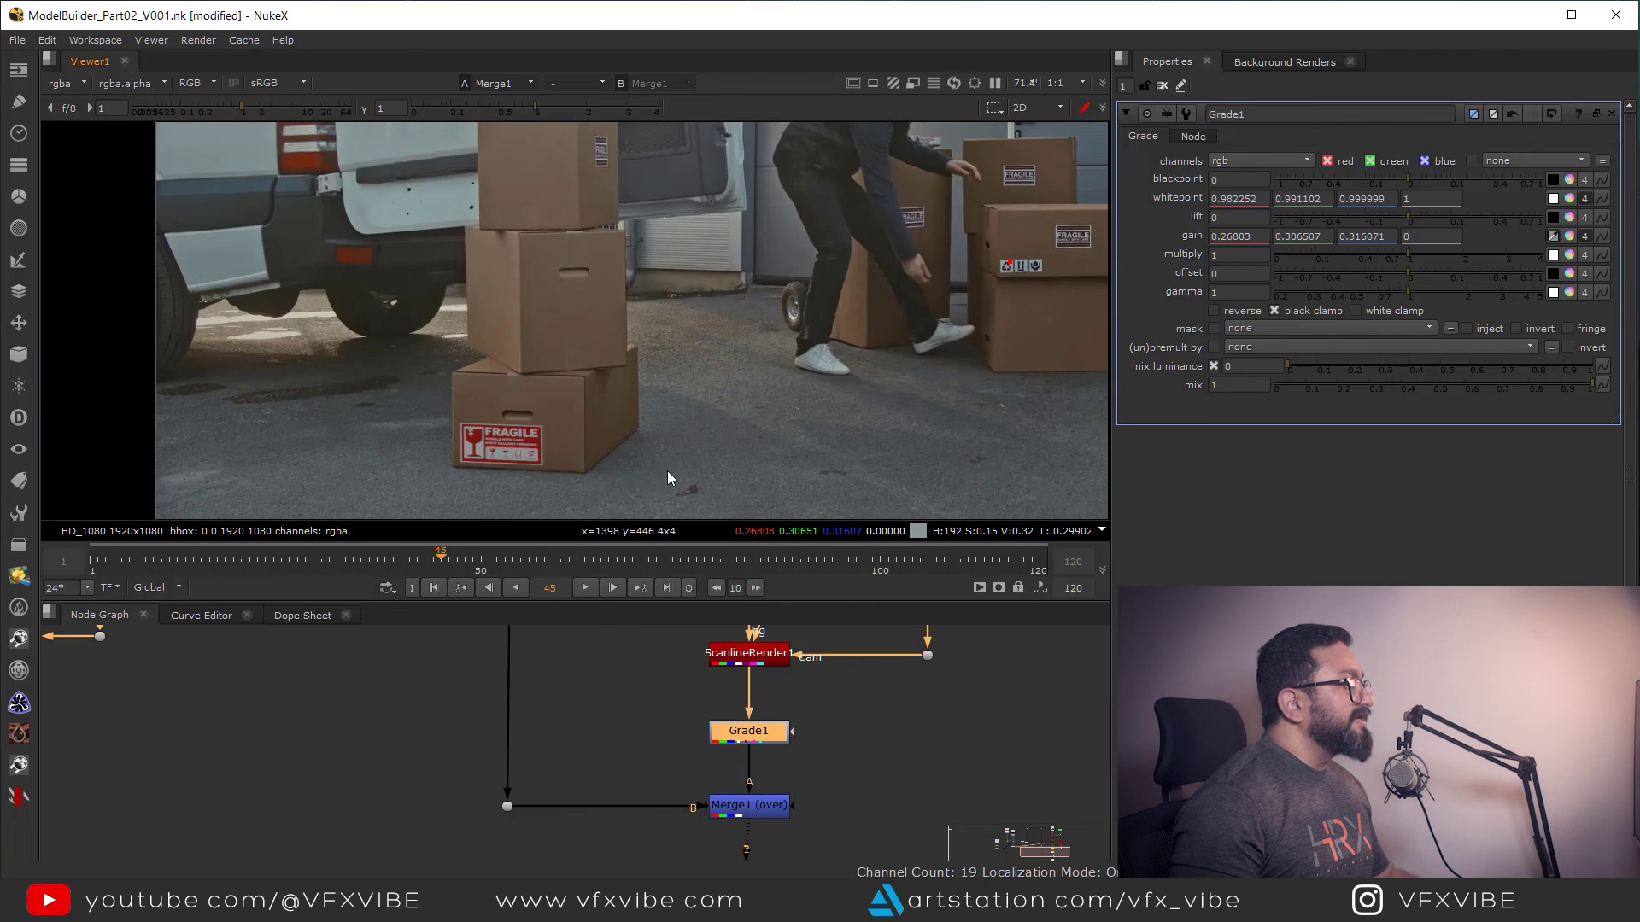
{"action": "key", "text": "space"}
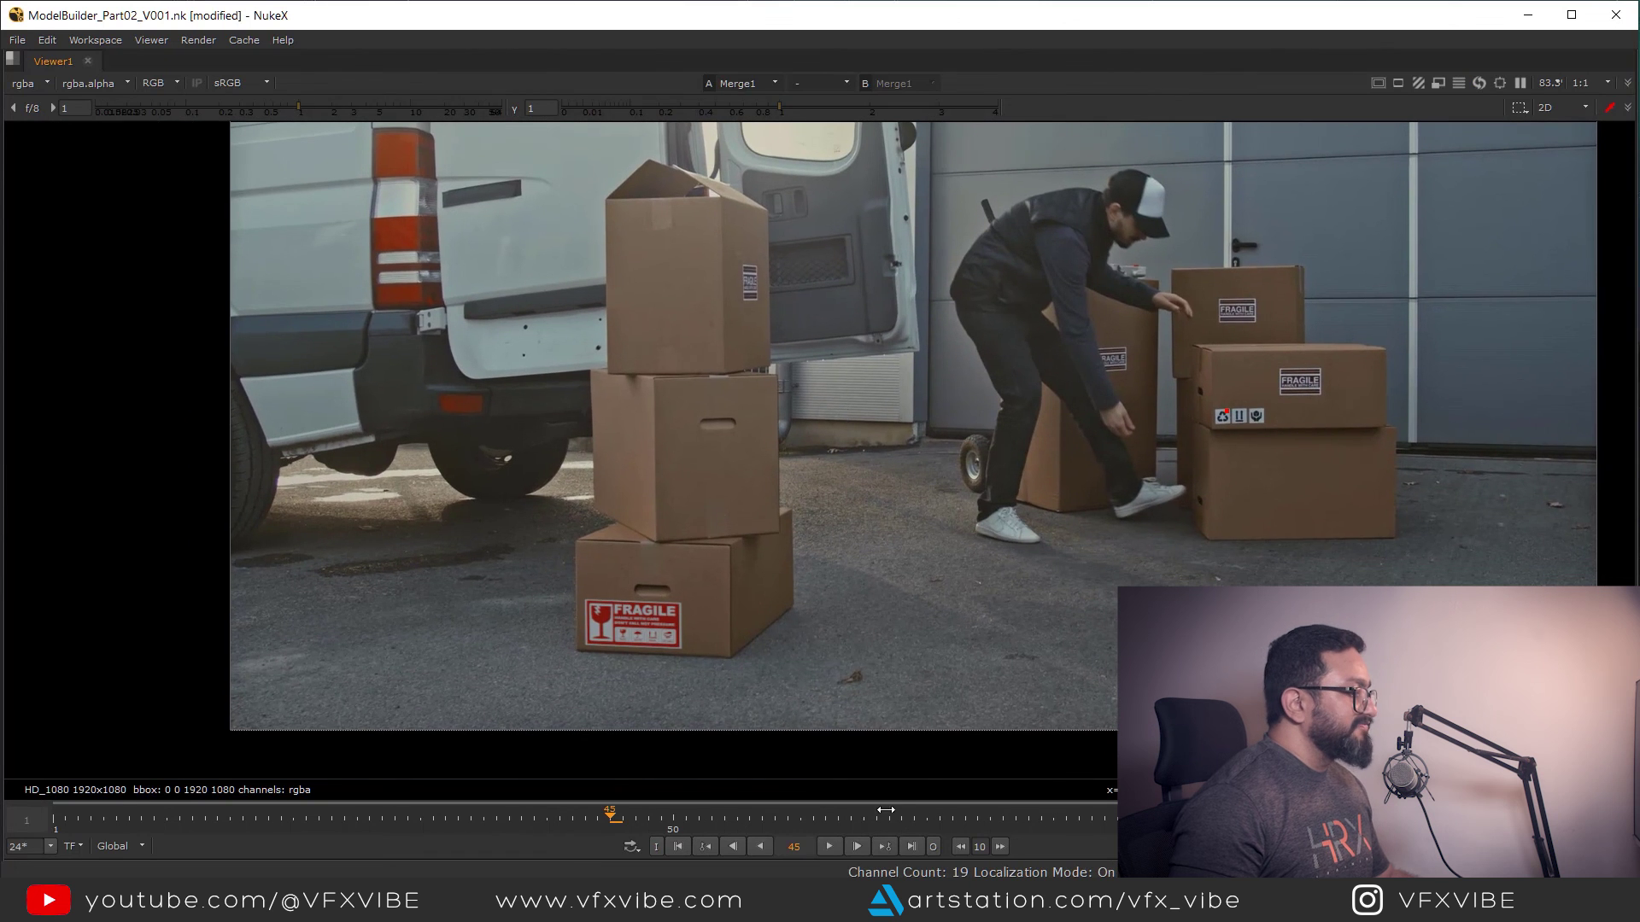